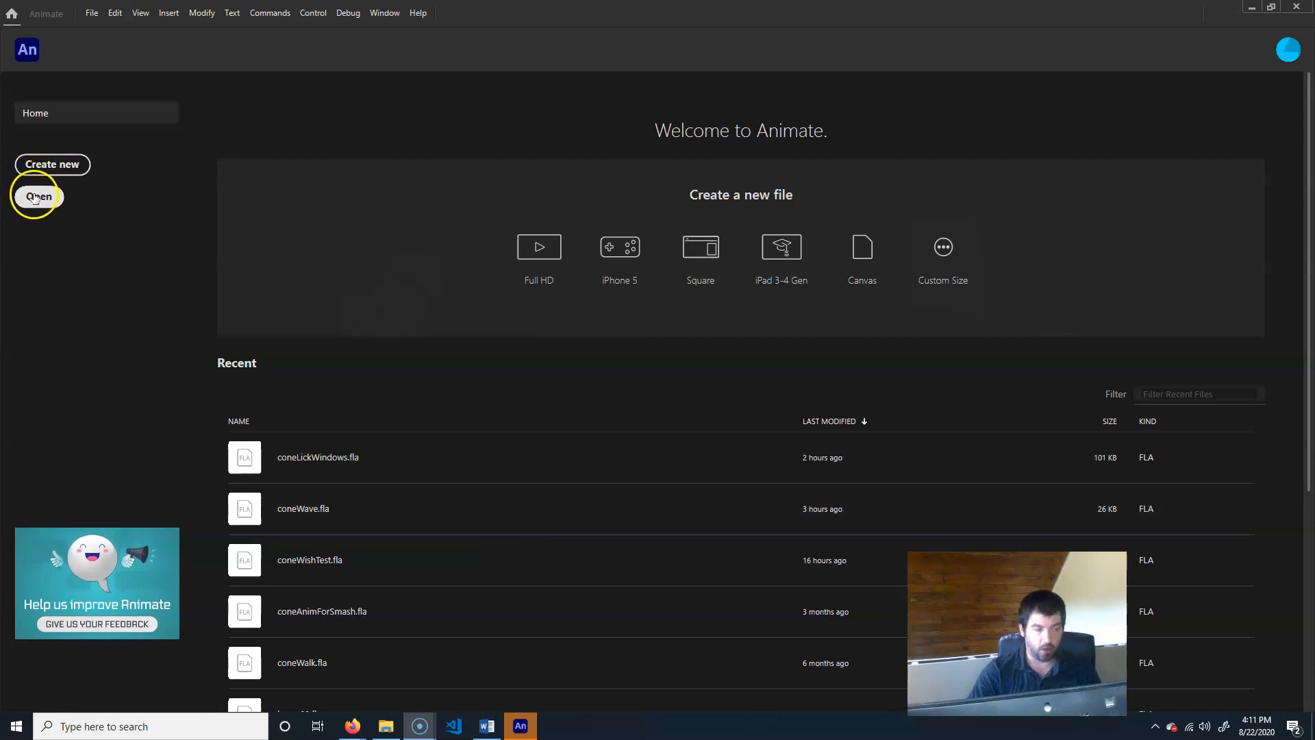
Step: Create a new Full HD document
click(326, 449)
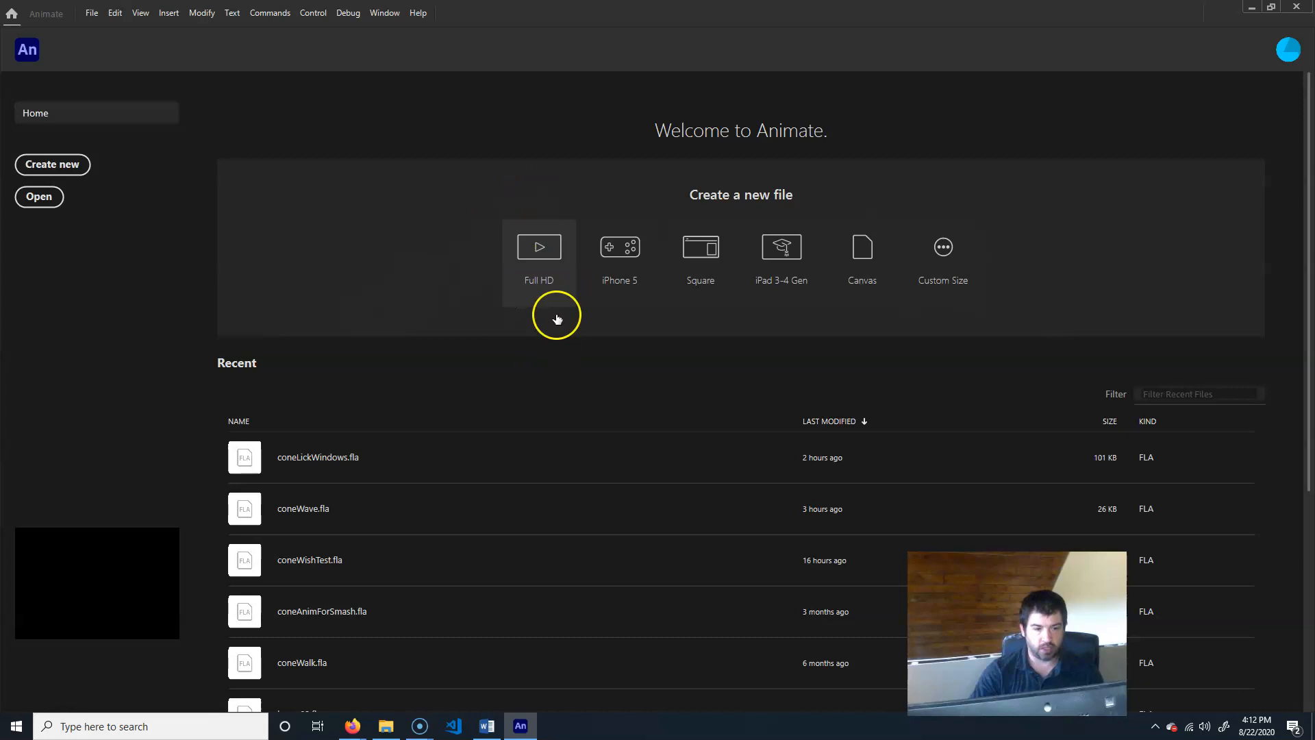
click(537, 263)
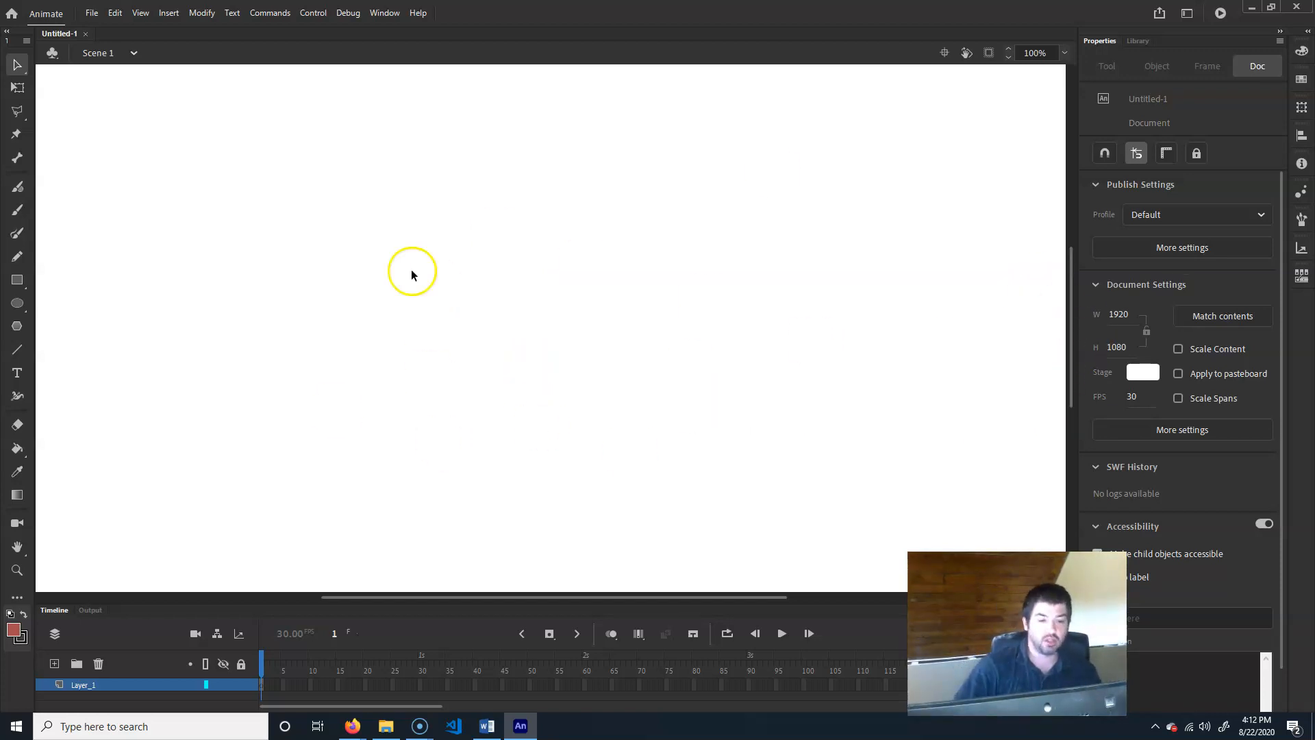
key(ctrl+minus)
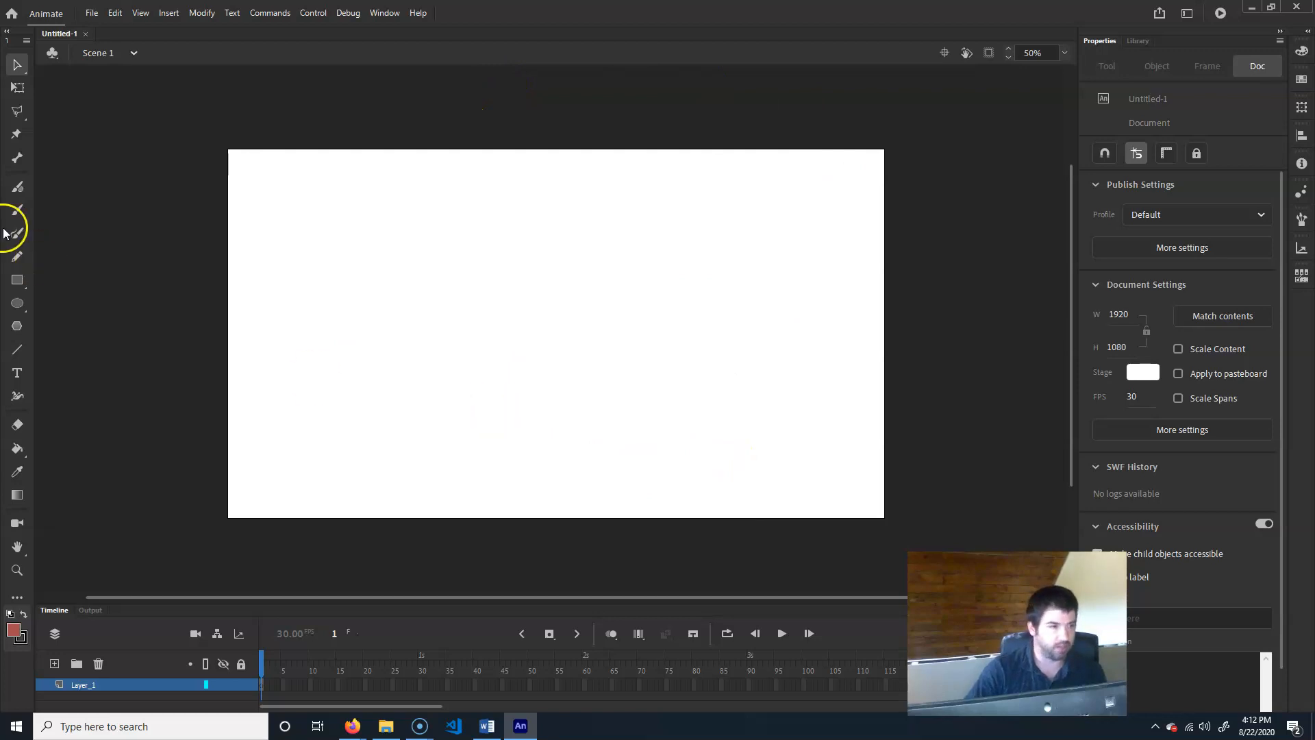
Step: Review the available file, edit, view, modify, text, automation, window and help commands, including the list of workspace layouts
click(92, 14)
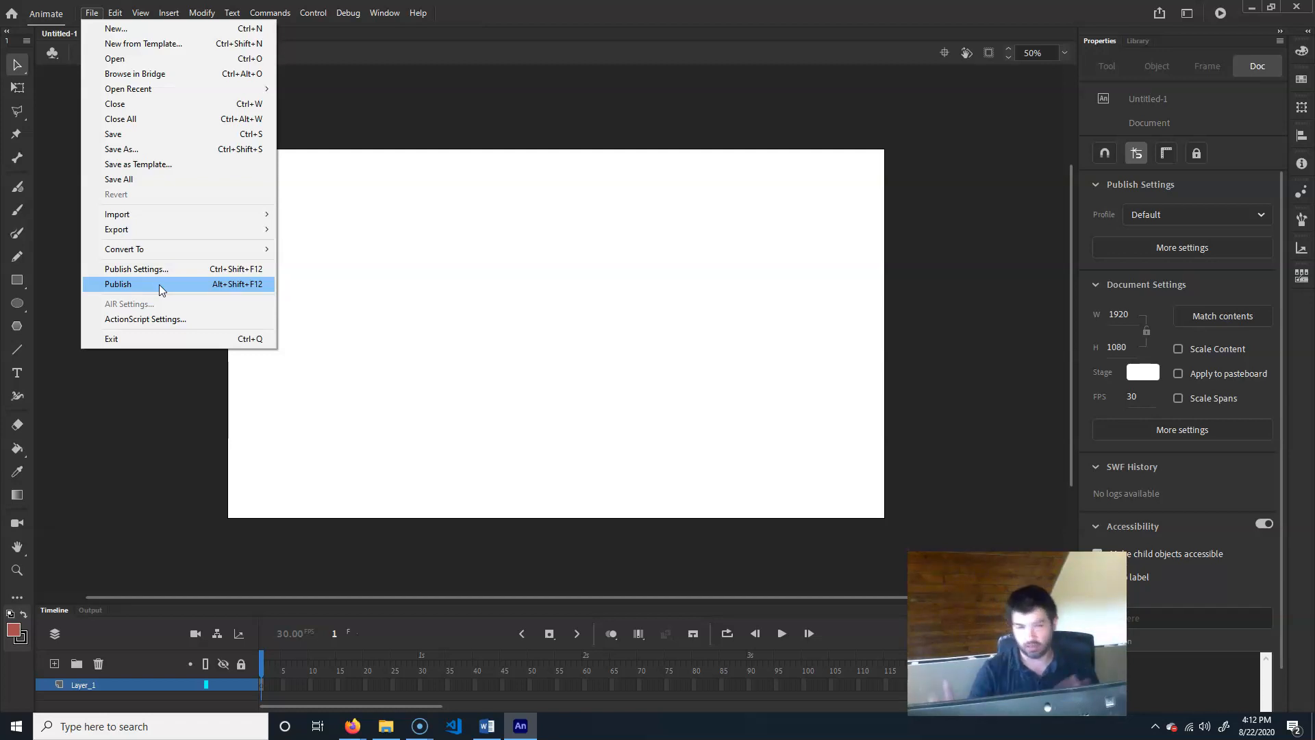
mouse_move(118, 13)
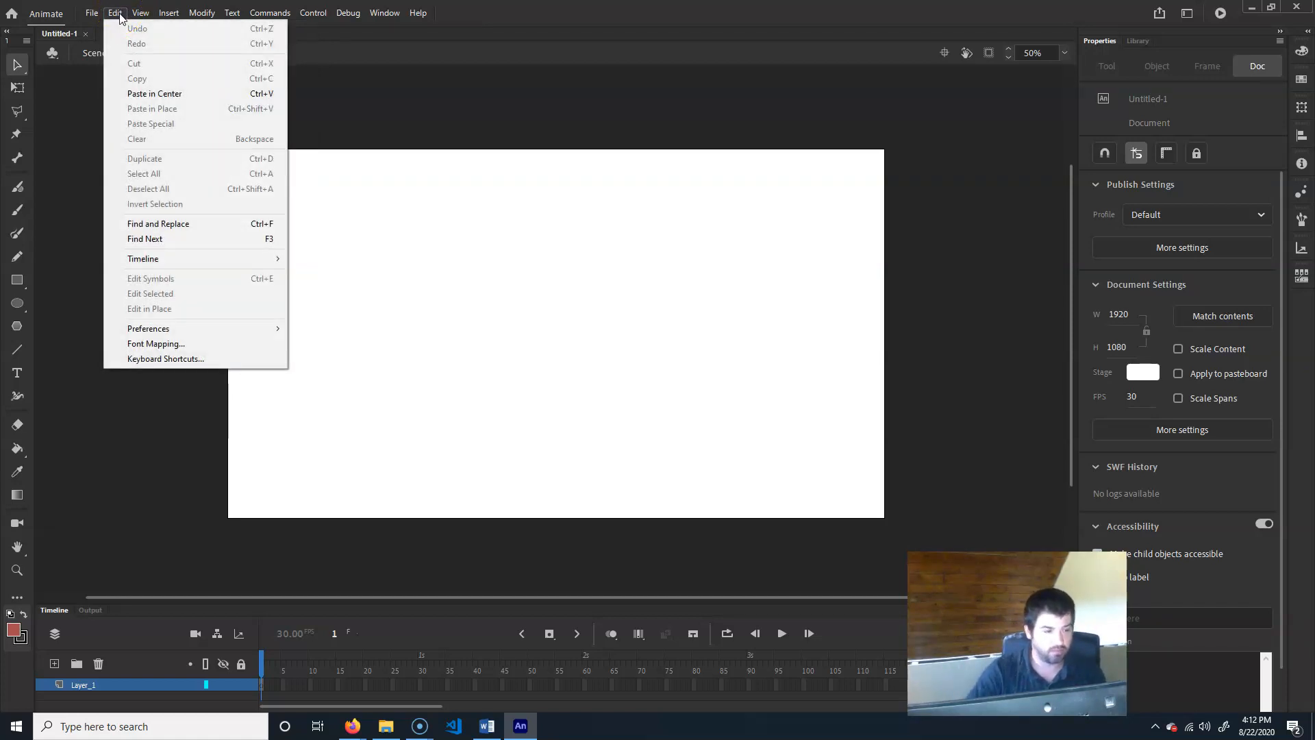
click(117, 13)
click(150, 13)
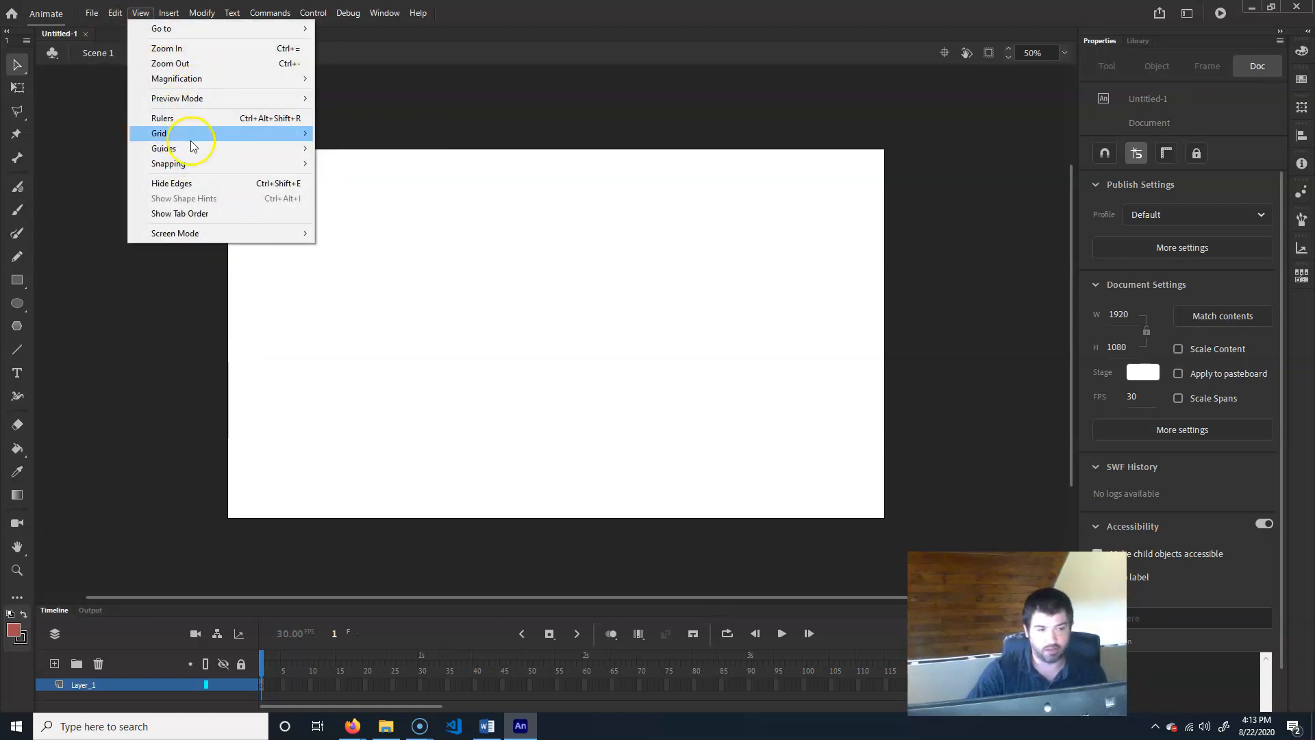
mouse_move(168, 13)
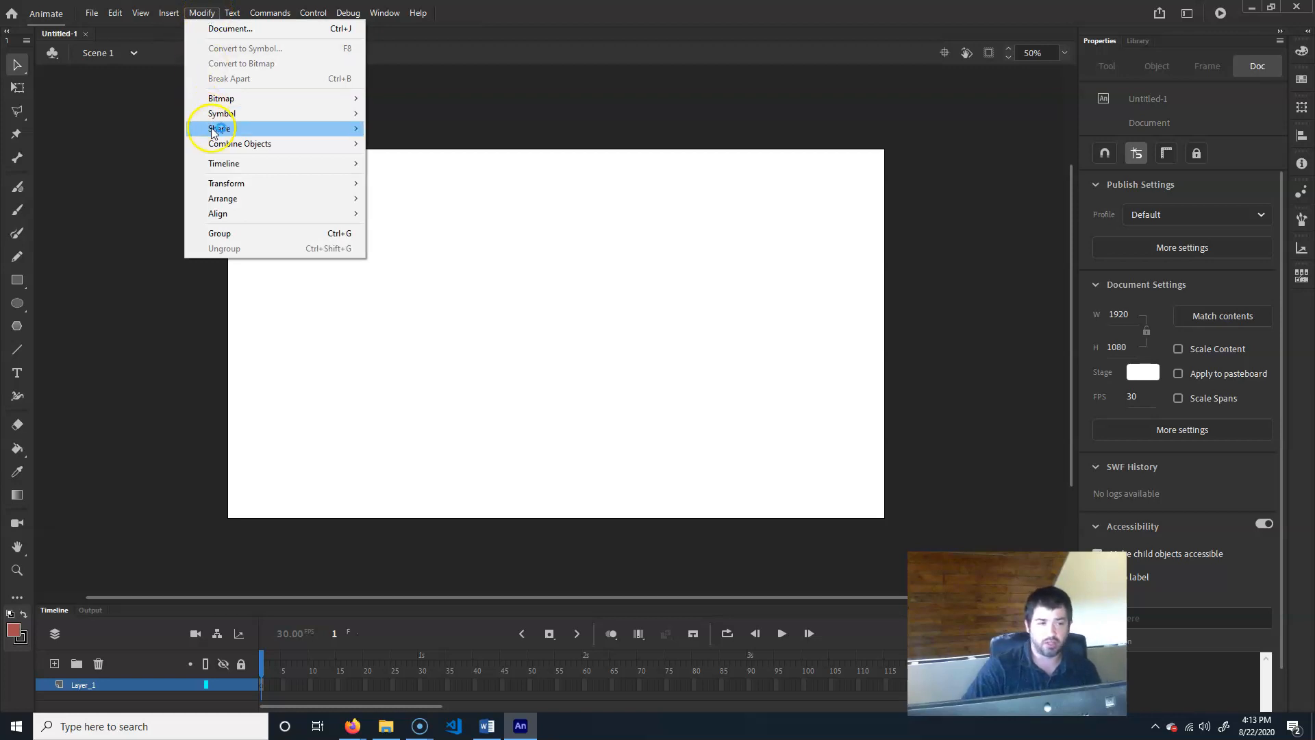
mouse_move(251, 118)
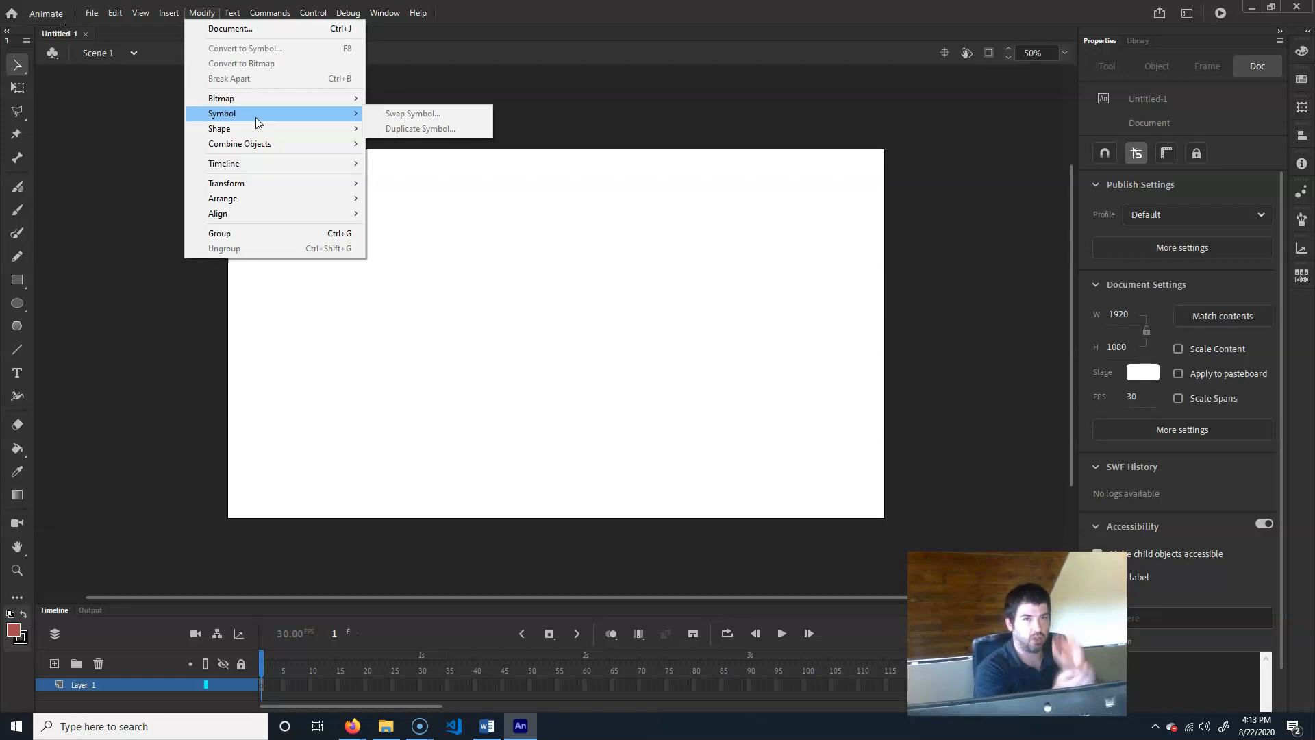
mouse_move(420, 12)
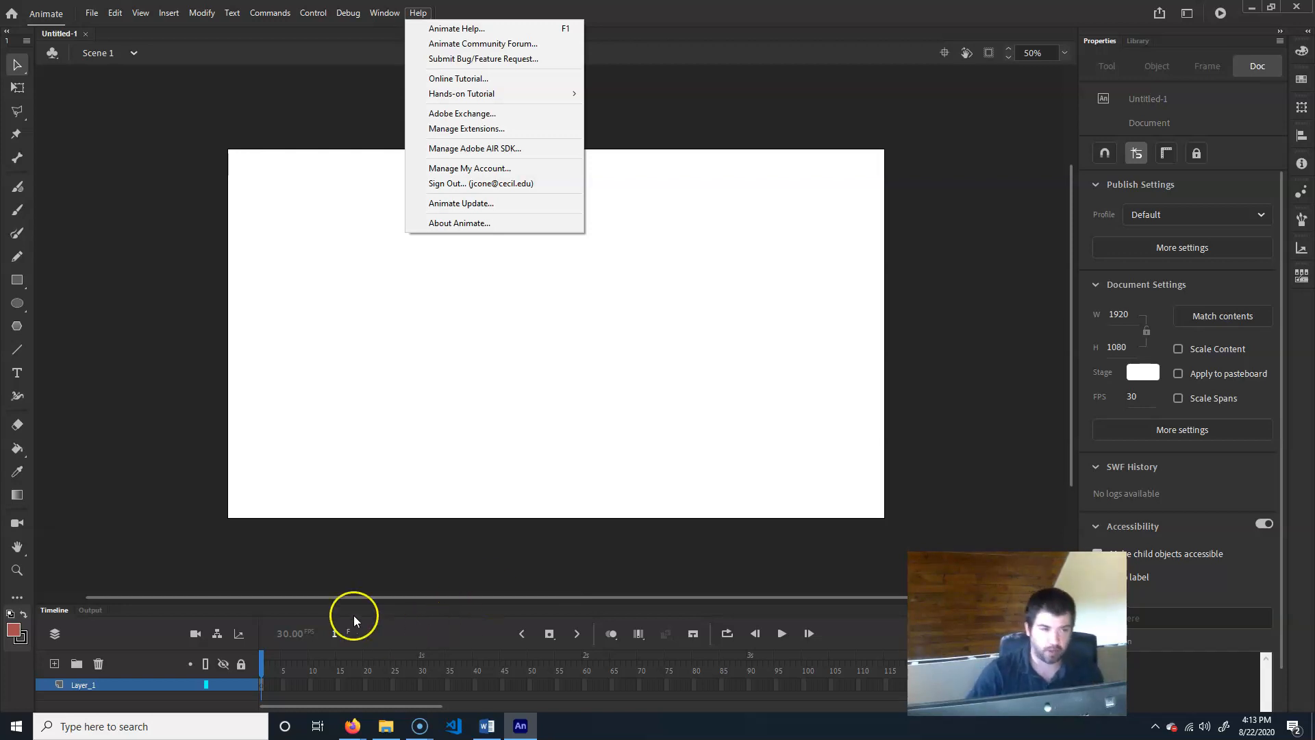
click(233, 13)
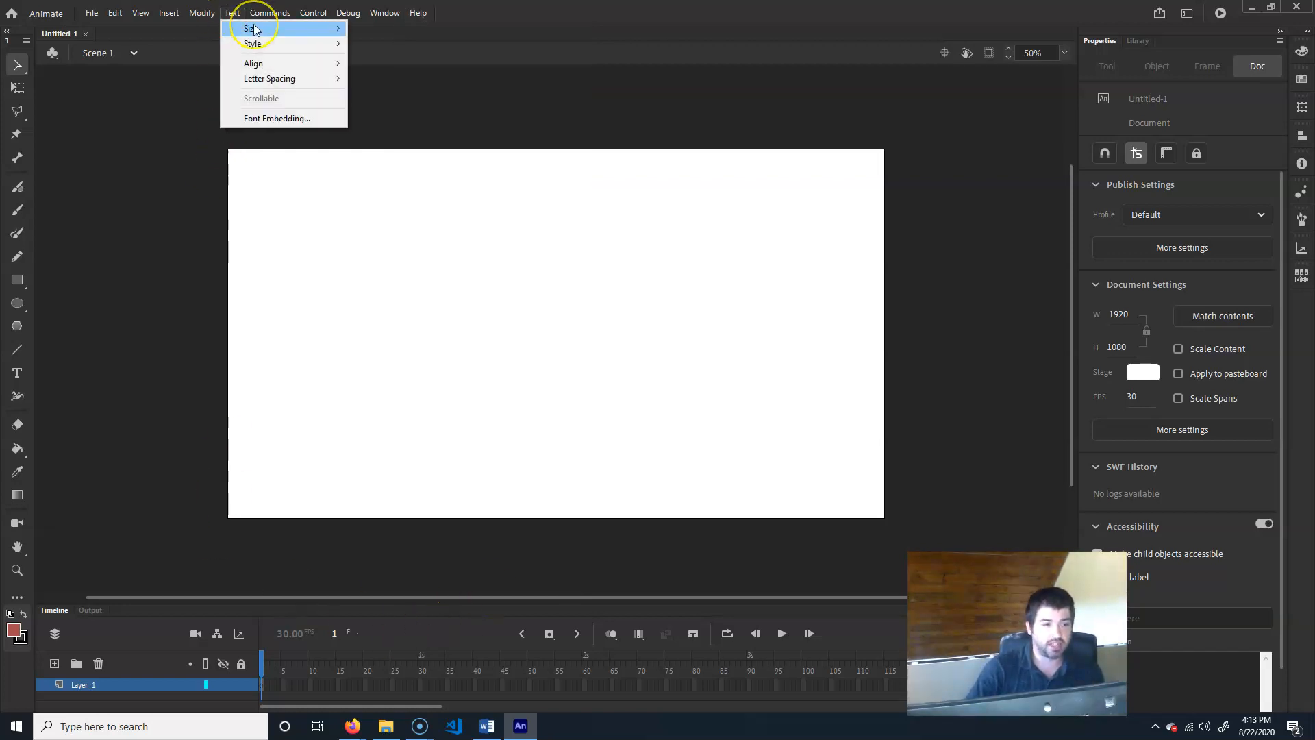
click(278, 11)
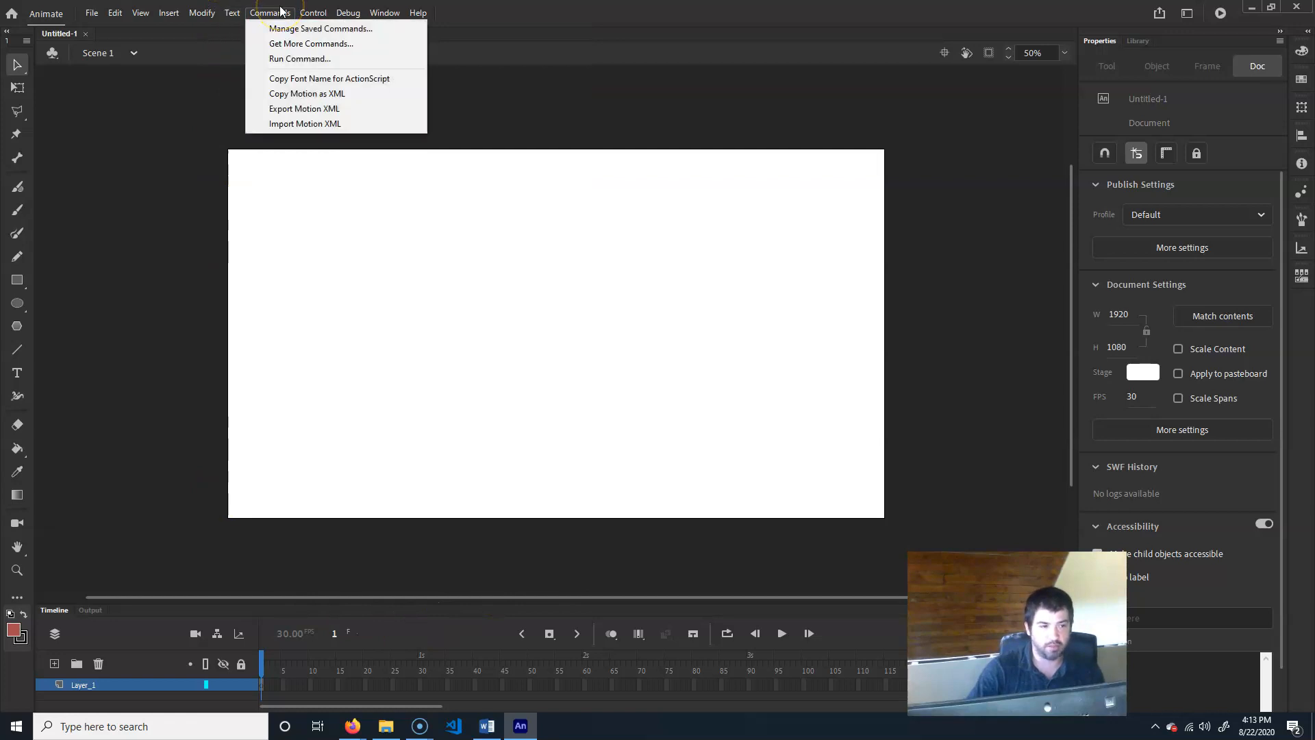
click(308, 13)
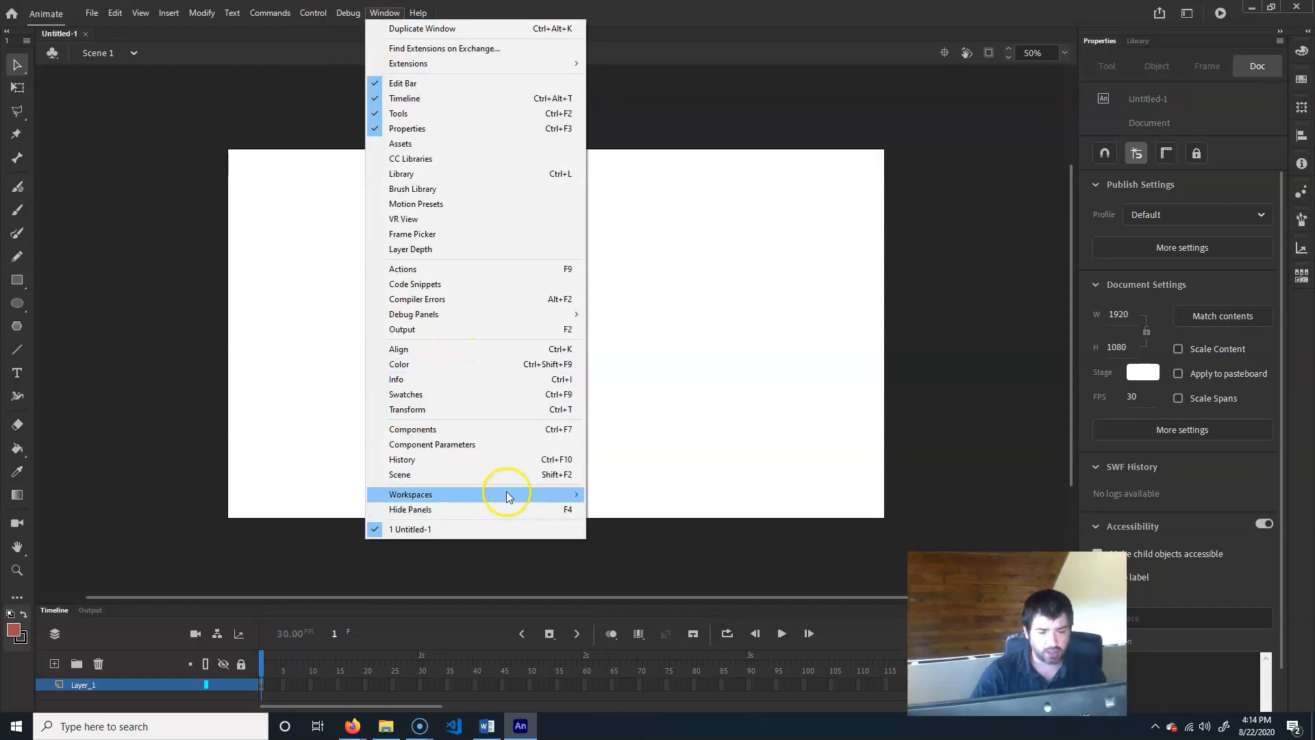
mouse_move(507, 493)
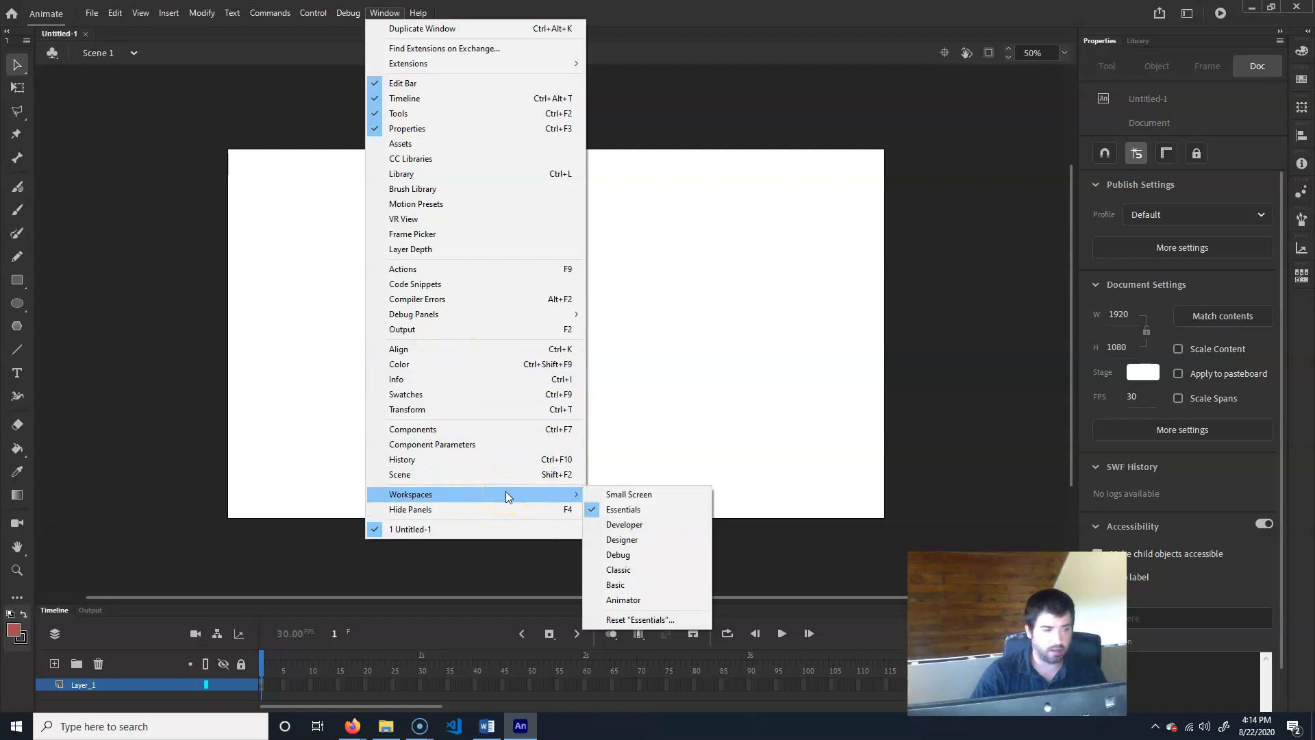
Step: Detach the Tools panel from its docked position, float it over the stage and close it
click(15, 39)
drag(14, 40, 304, 120)
click(422, 113)
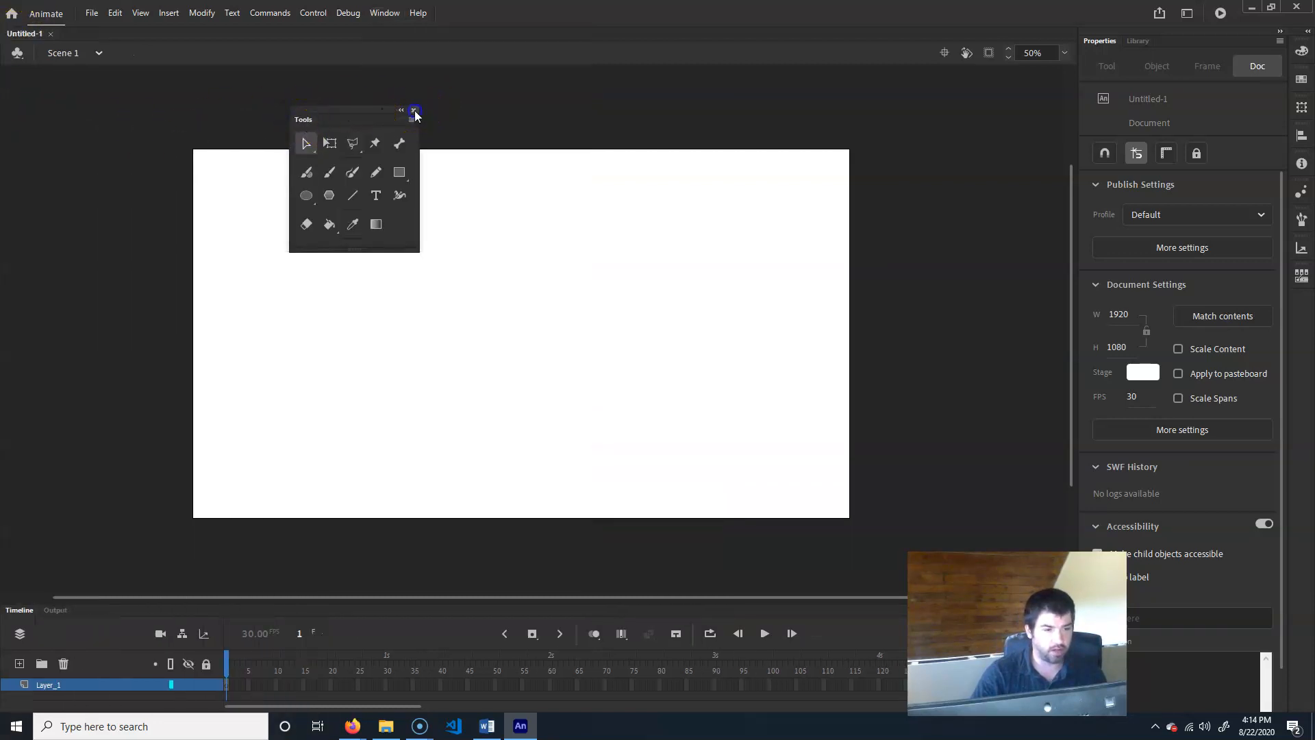
click(414, 111)
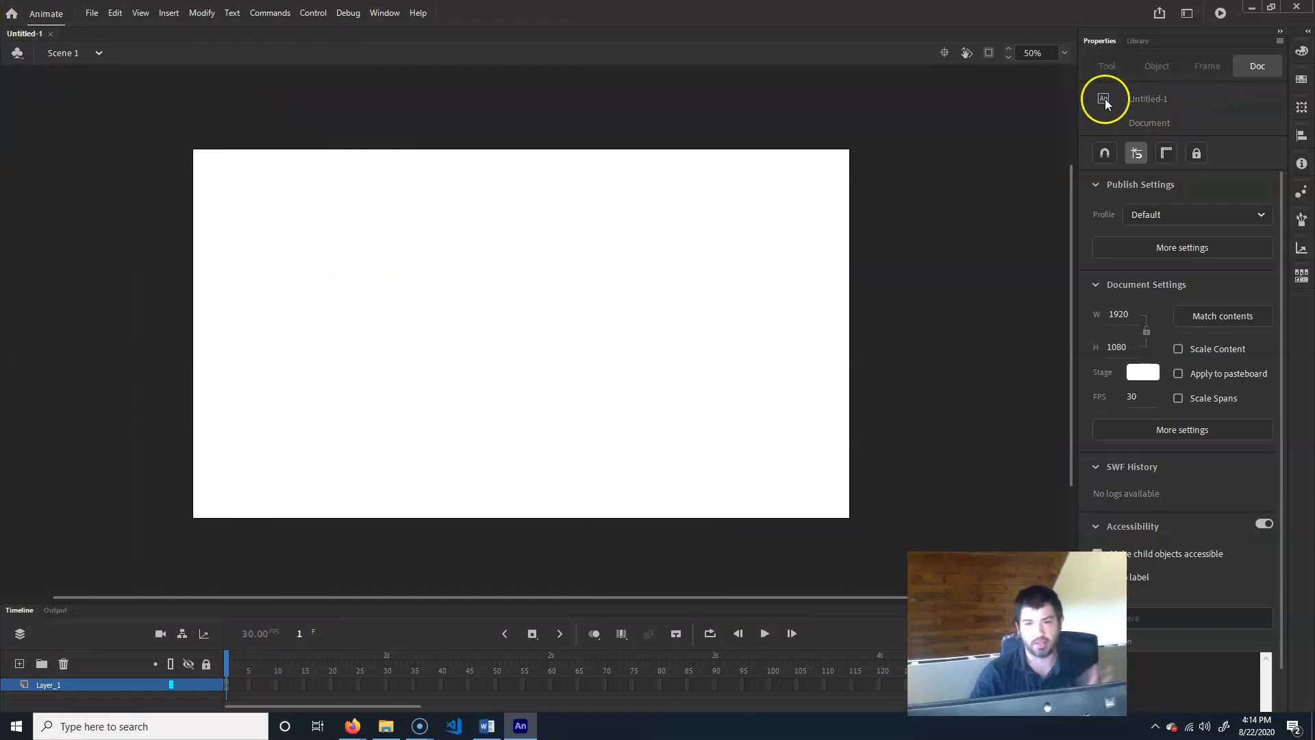
Step: Reset the Essentials workspace to its original layout
click(375, 14)
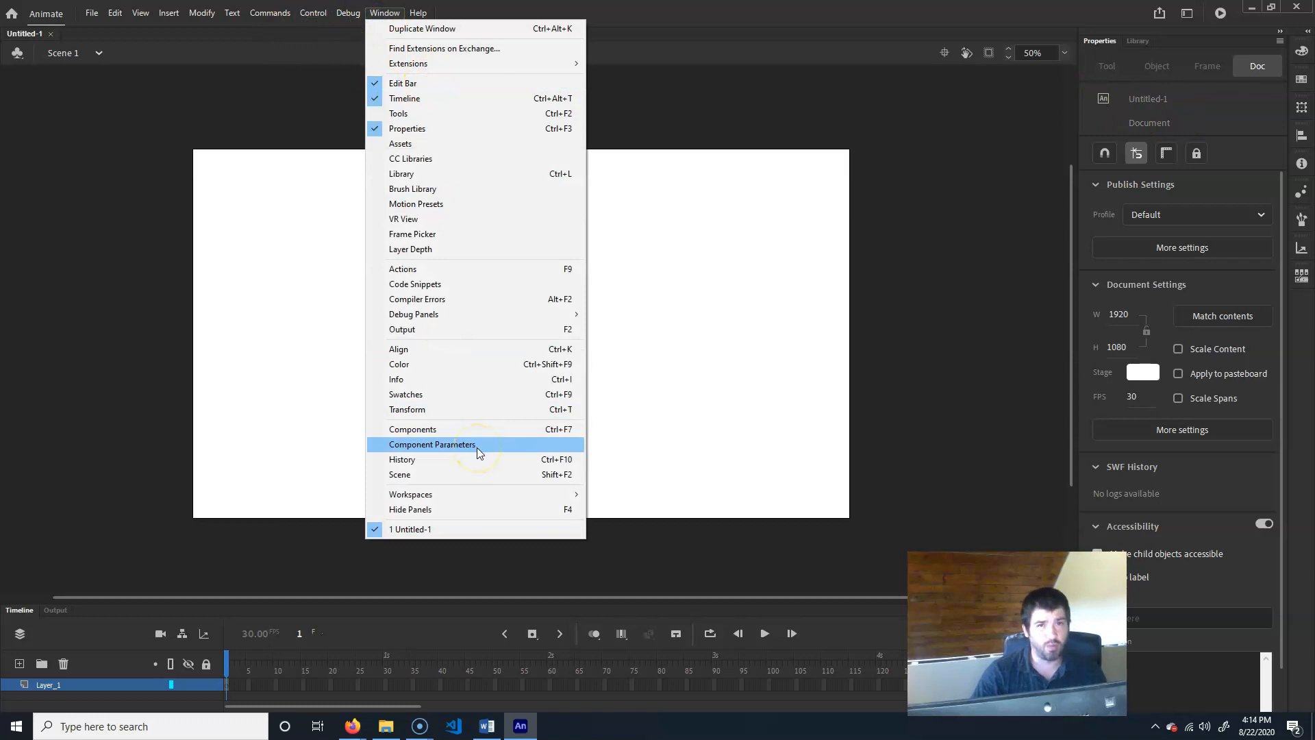
mouse_move(488, 494)
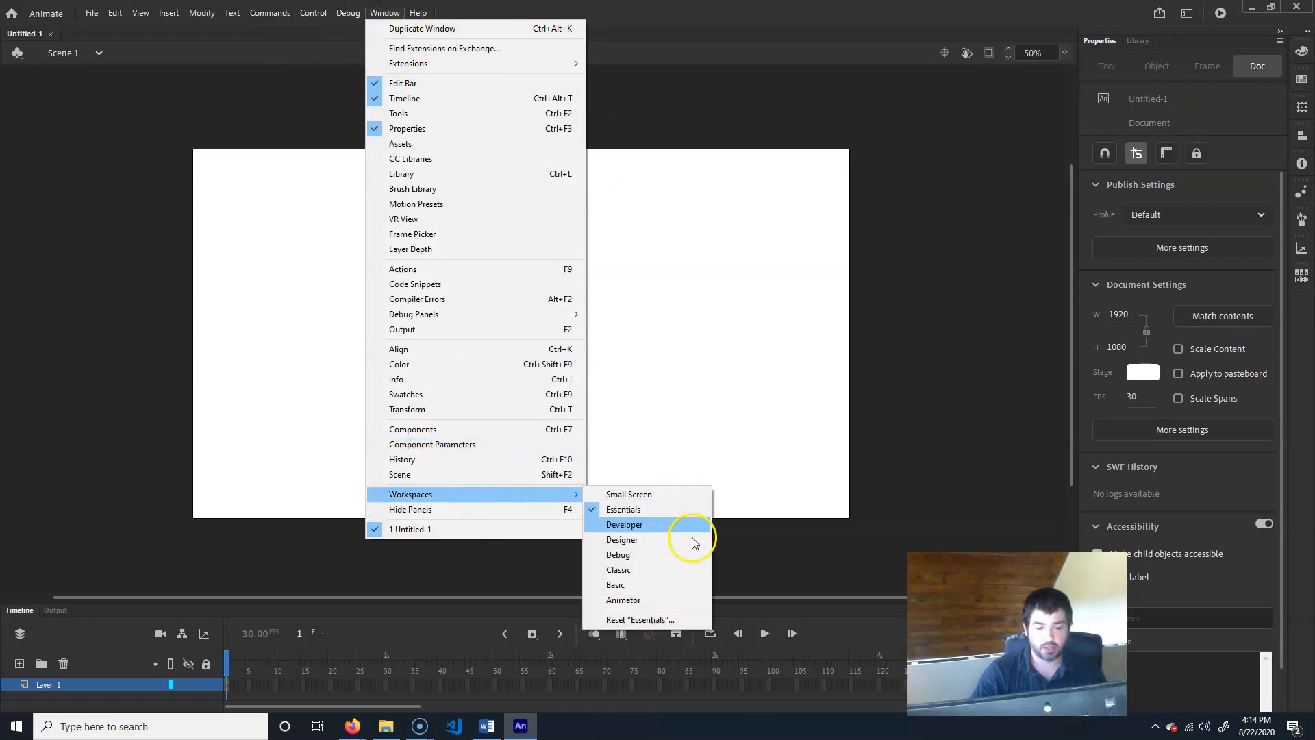
click(656, 620)
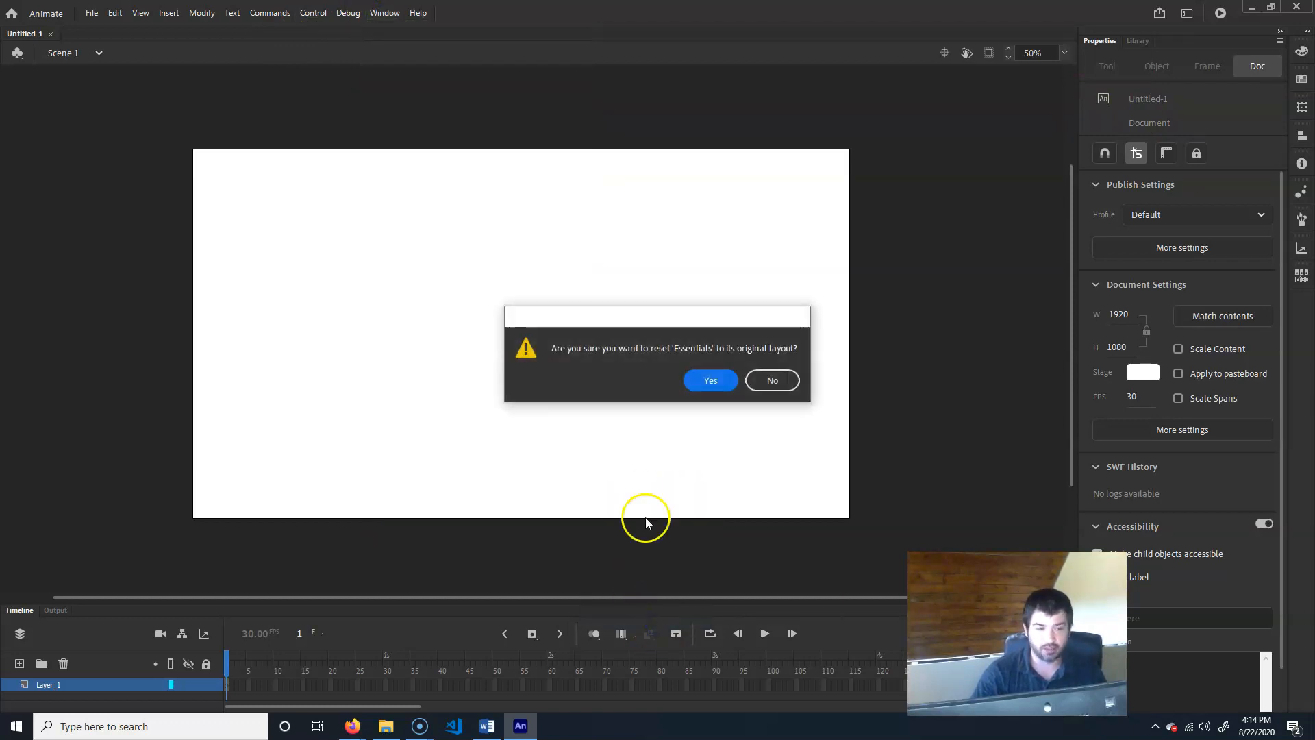
click(727, 375)
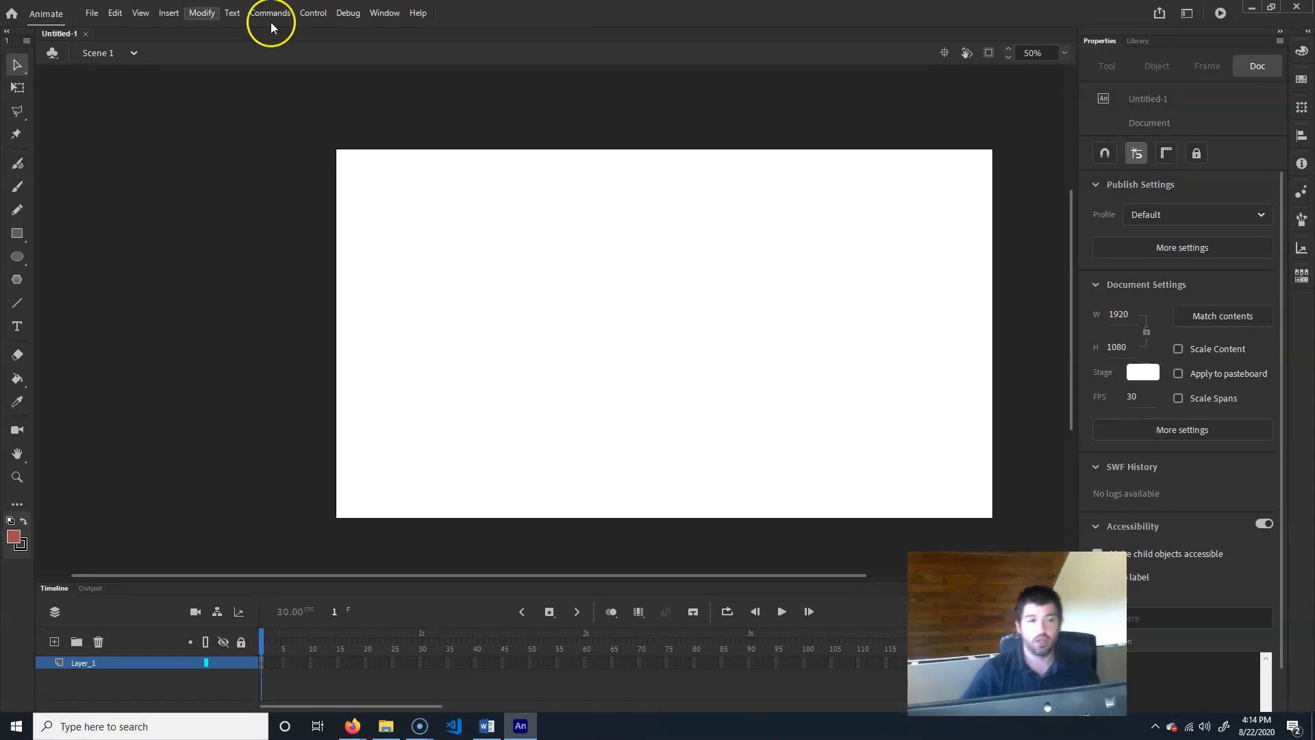
click(385, 13)
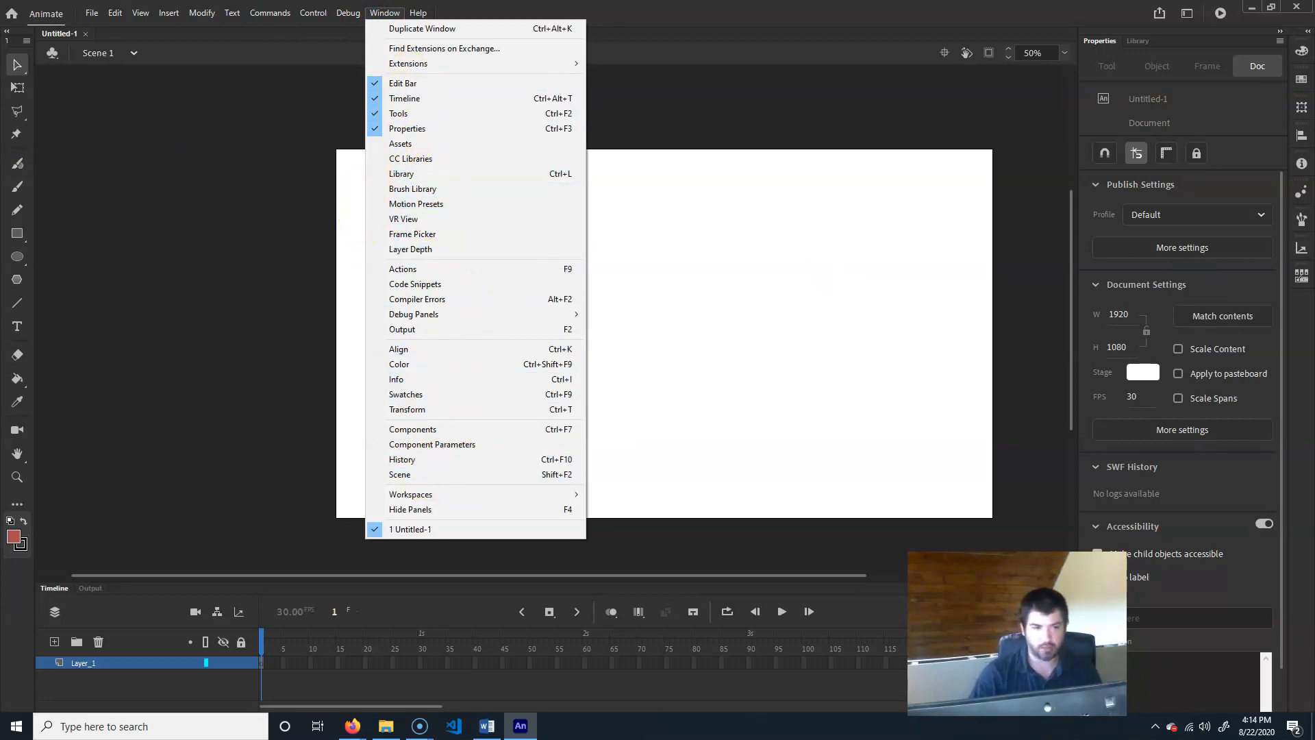
click(436, 11)
click(419, 12)
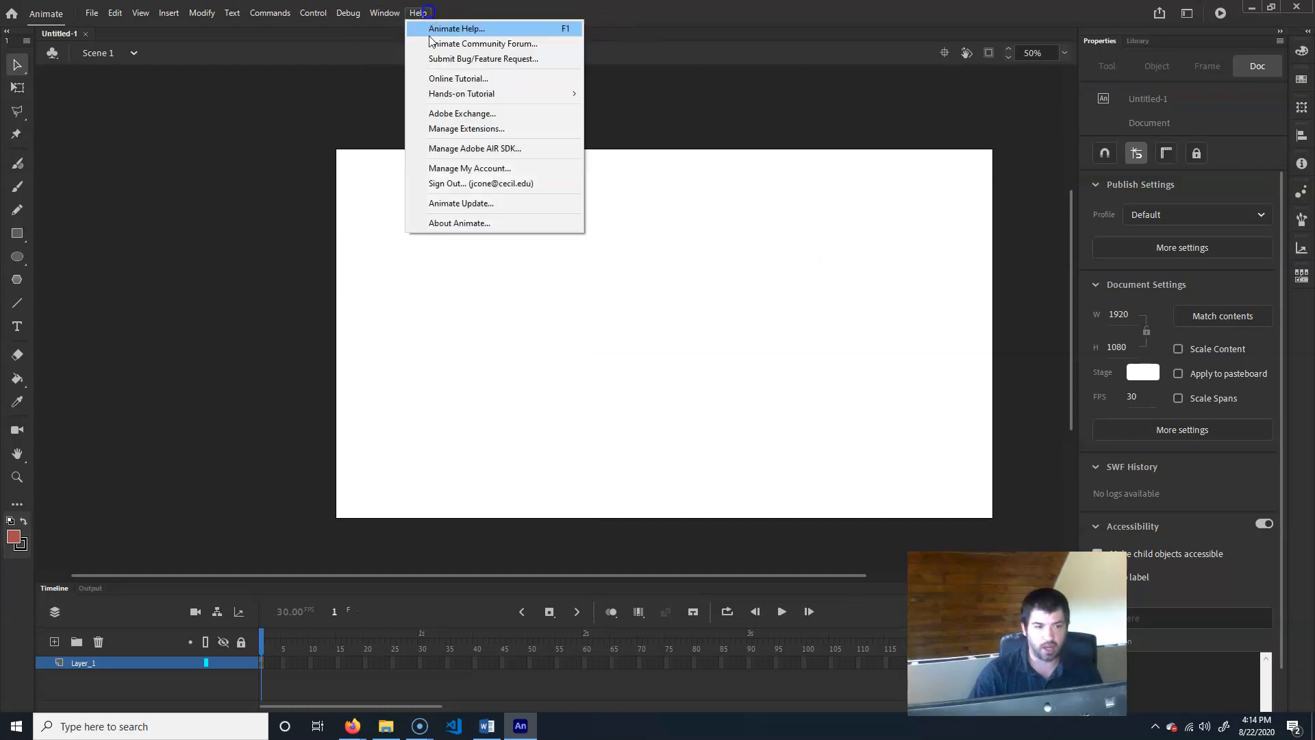
click(792, 46)
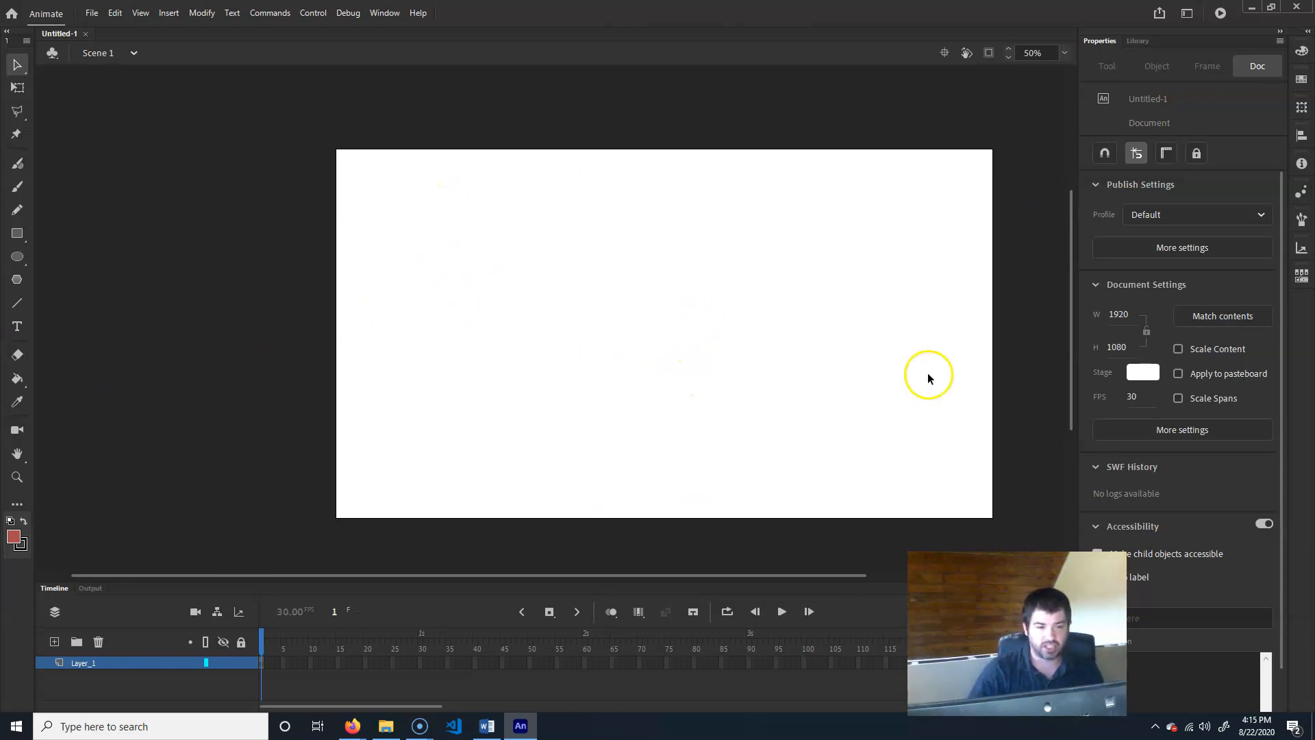
Step: Draw a red rectangle with a black stroke straddling the stage's left edge, and undo it
drag(717, 327, 610, 283)
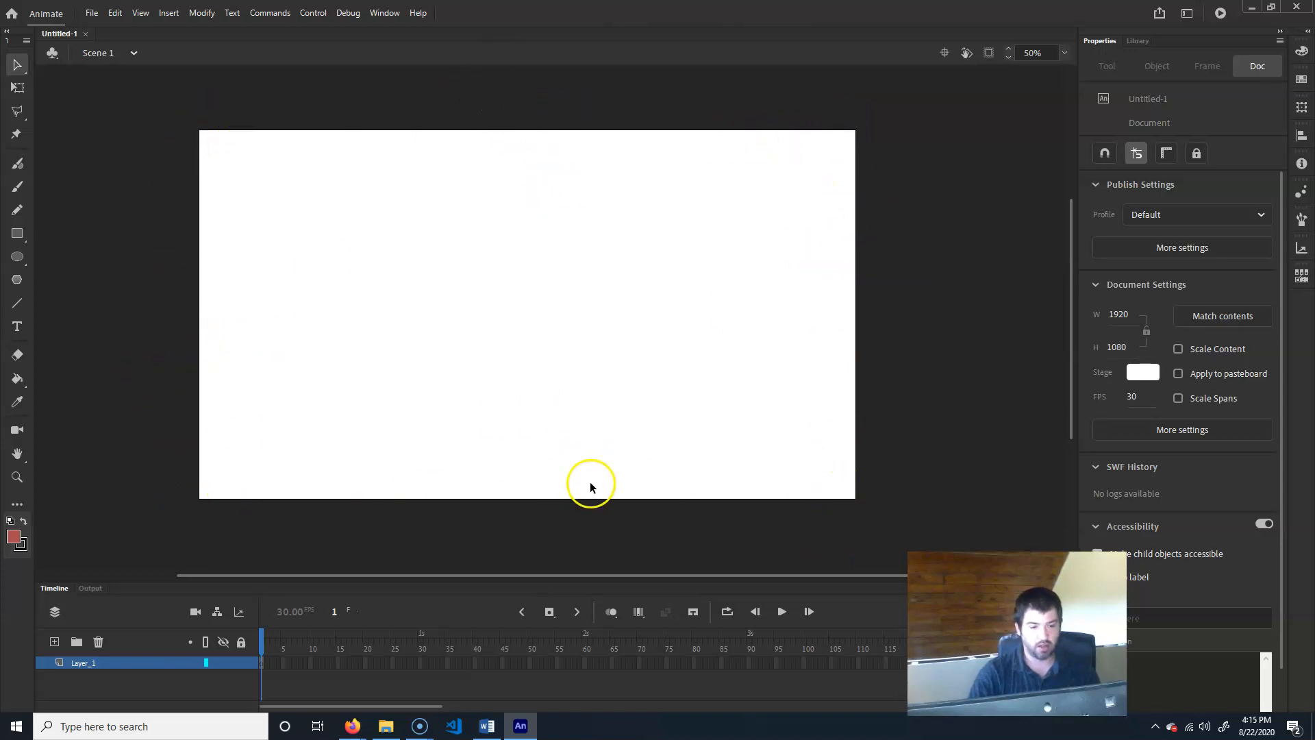
click(17, 234)
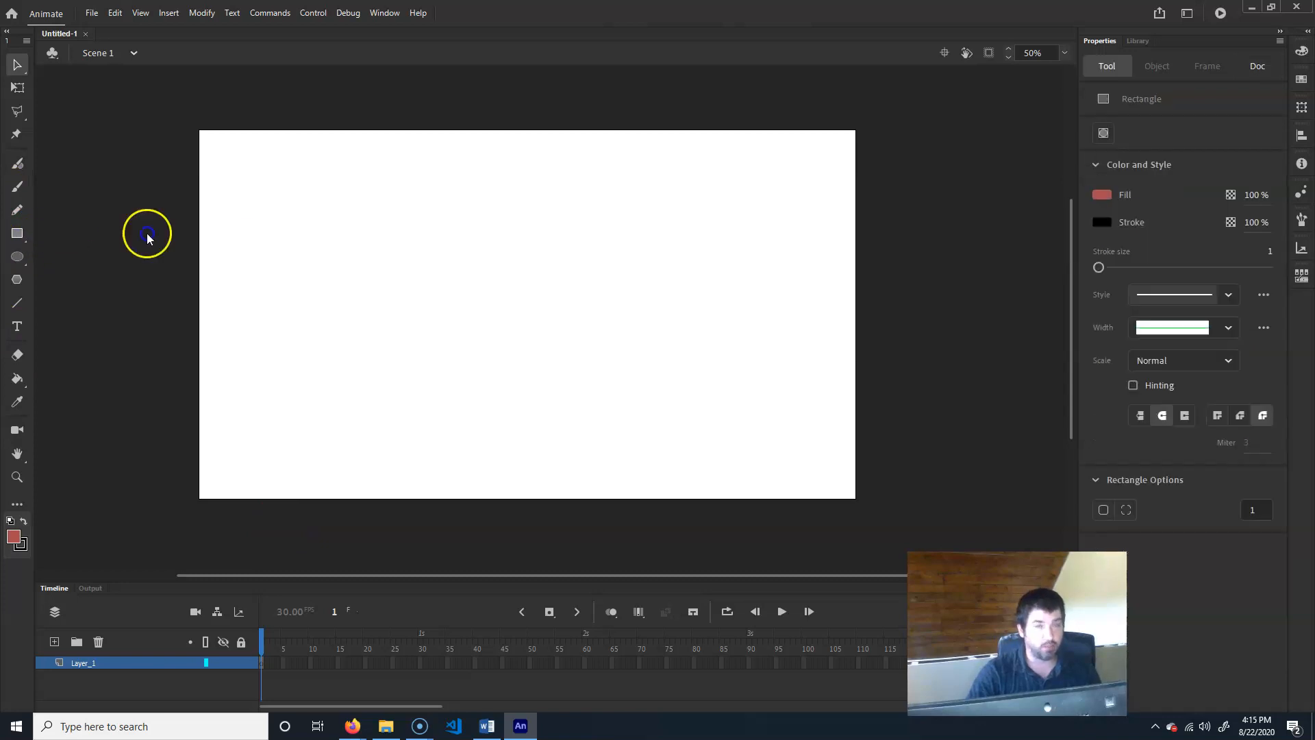
drag(127, 331, 285, 213)
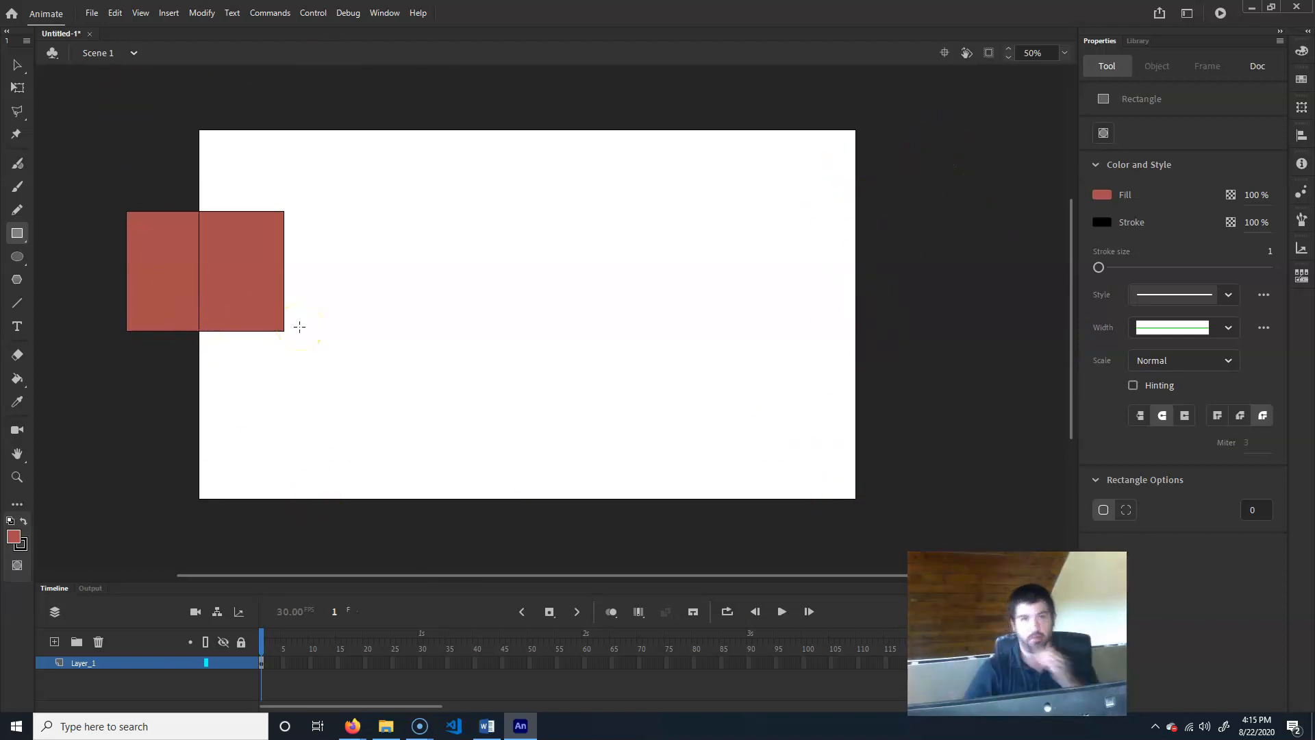
key(ctrl+z)
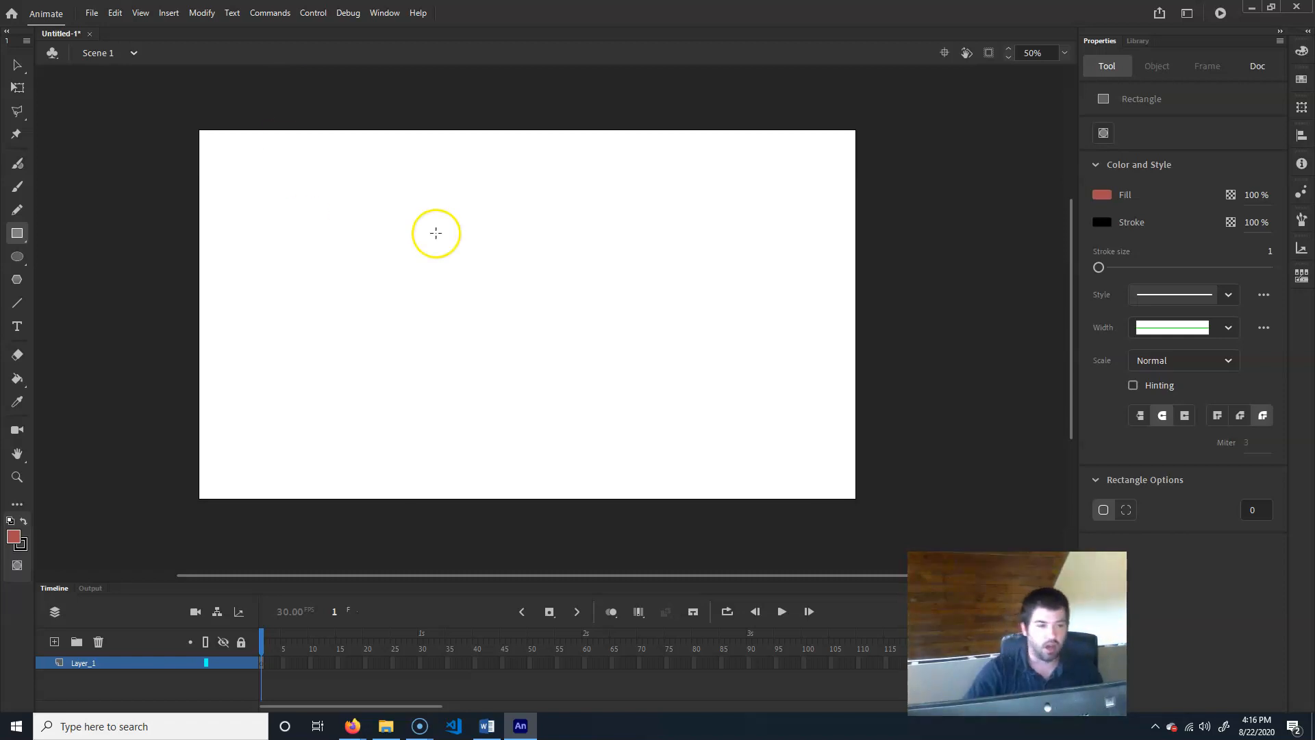
click(17, 65)
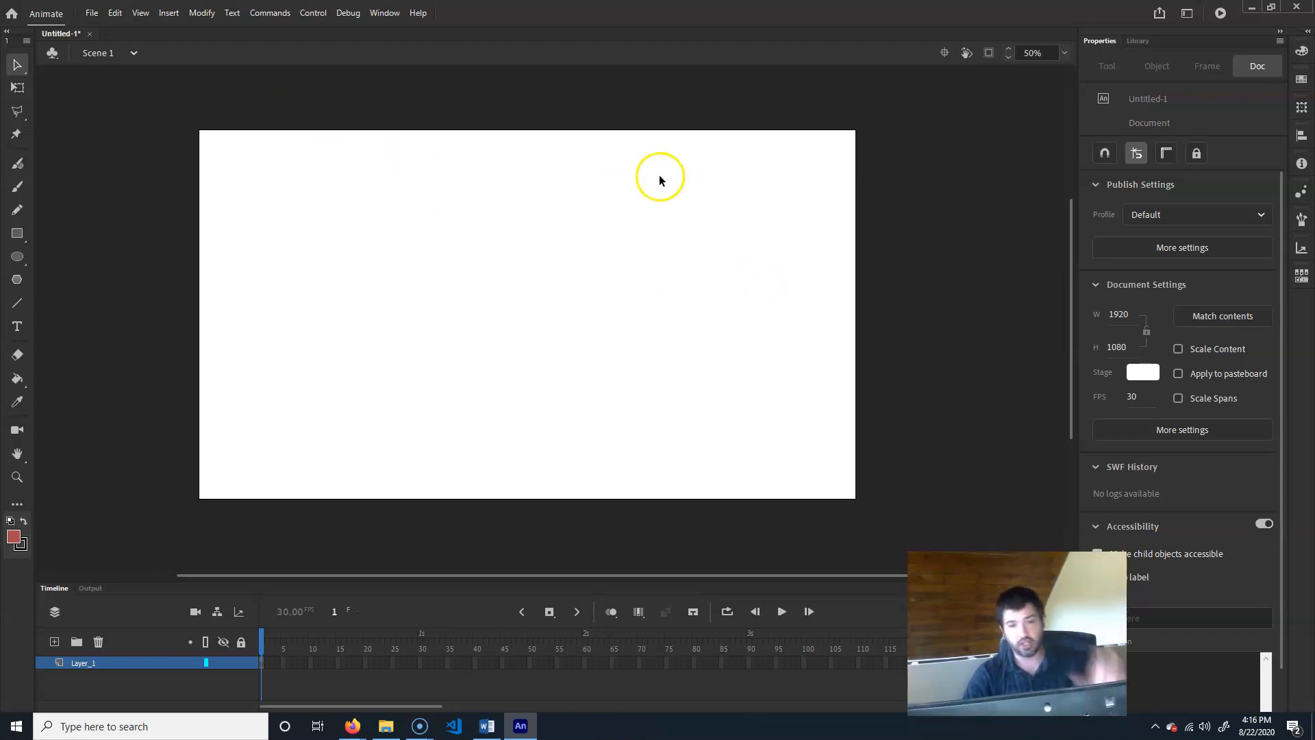
click(1066, 53)
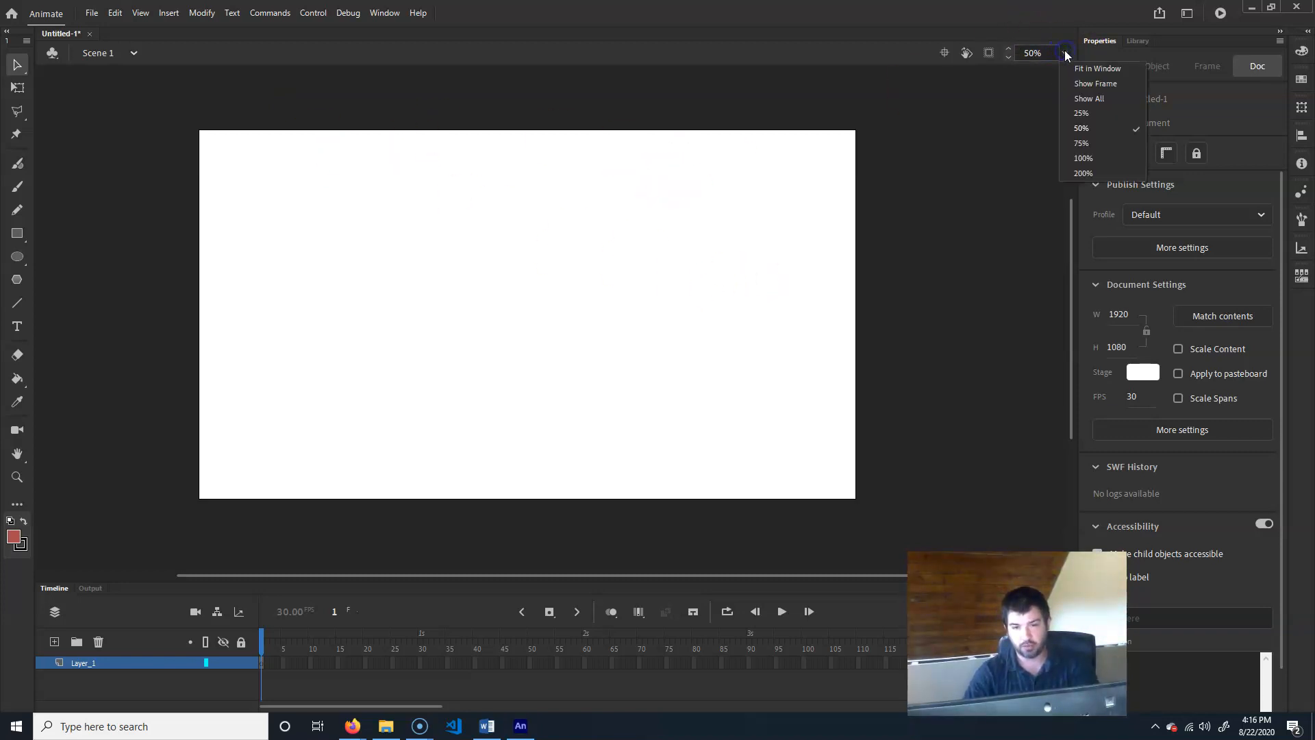
click(851, 145)
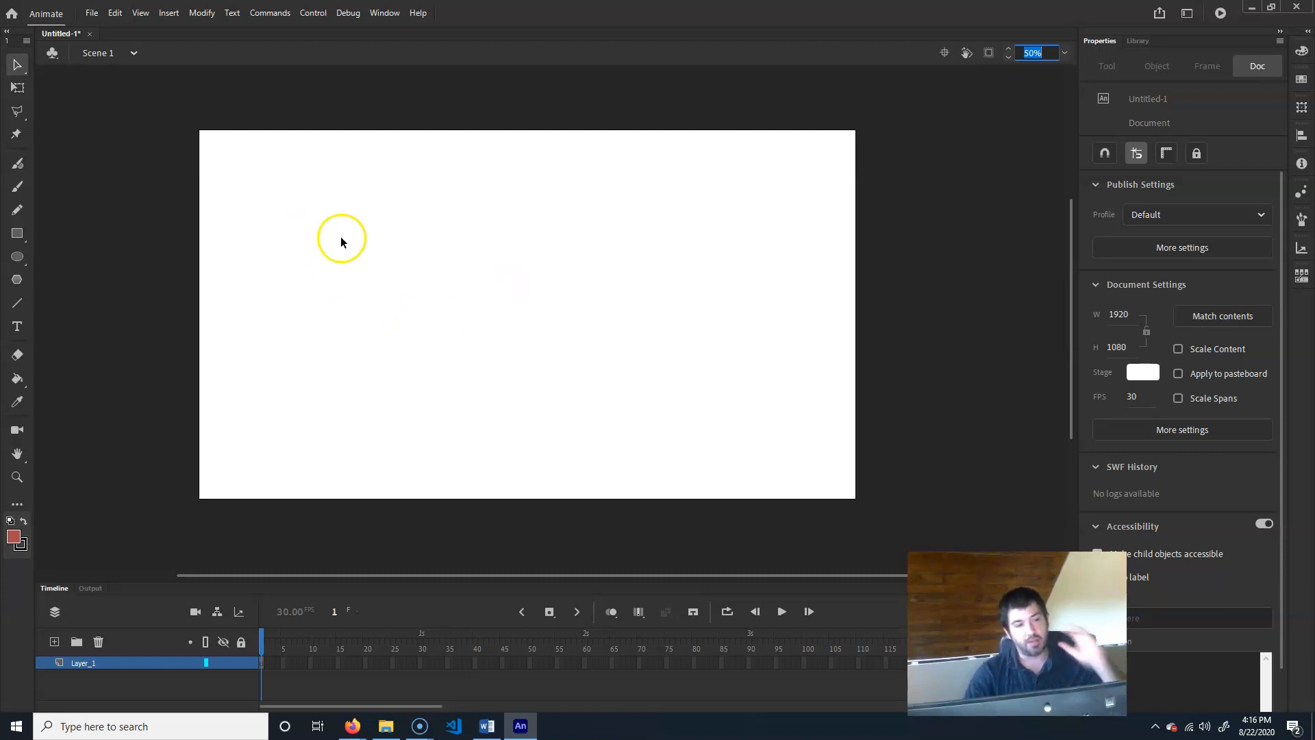
click(123, 199)
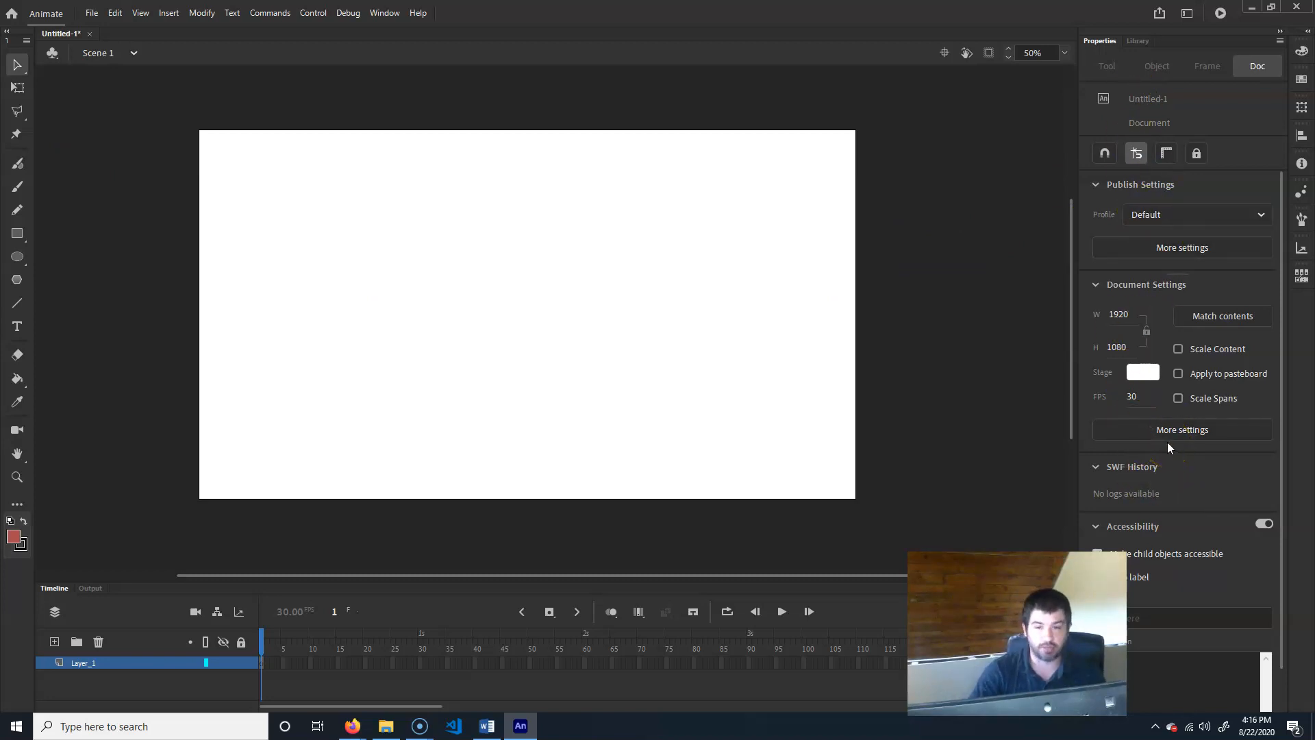
Step: Try bright green as the document's stage colour and replace it with light cyan (#66FFFF)
click(1137, 369)
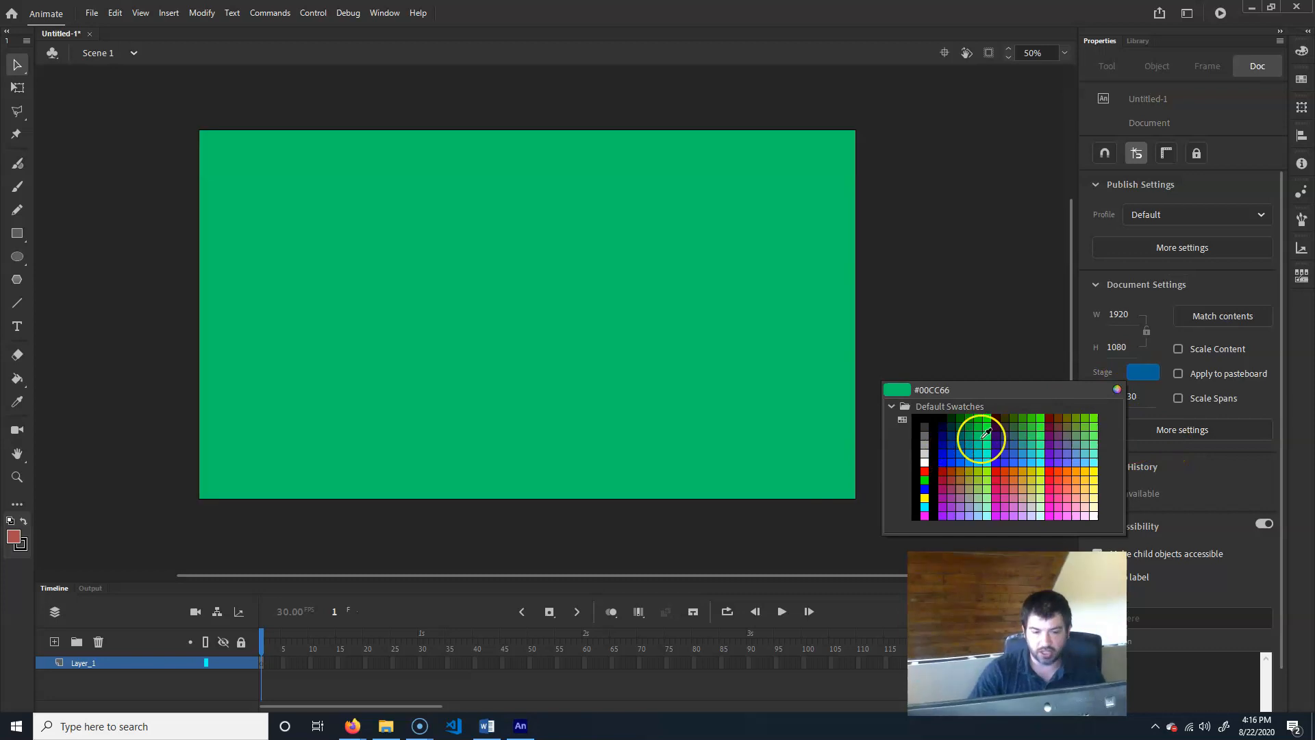
click(987, 425)
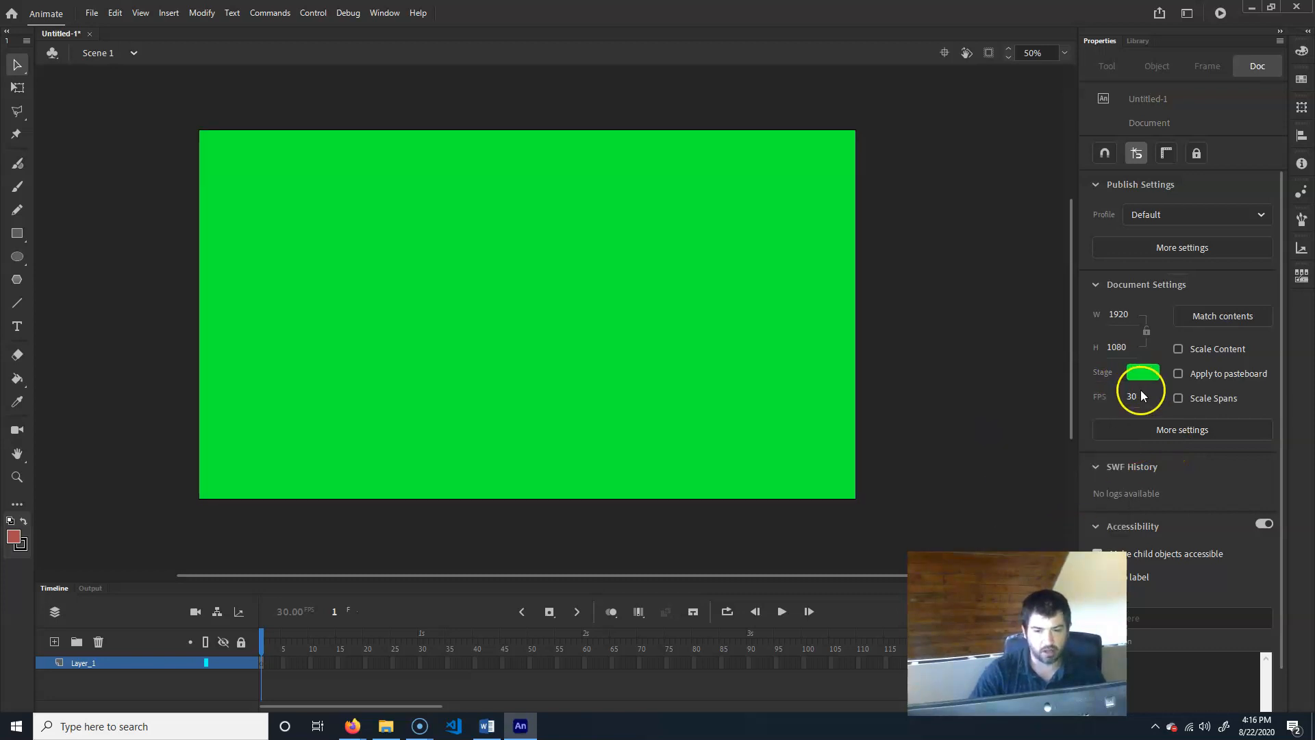
click(1151, 371)
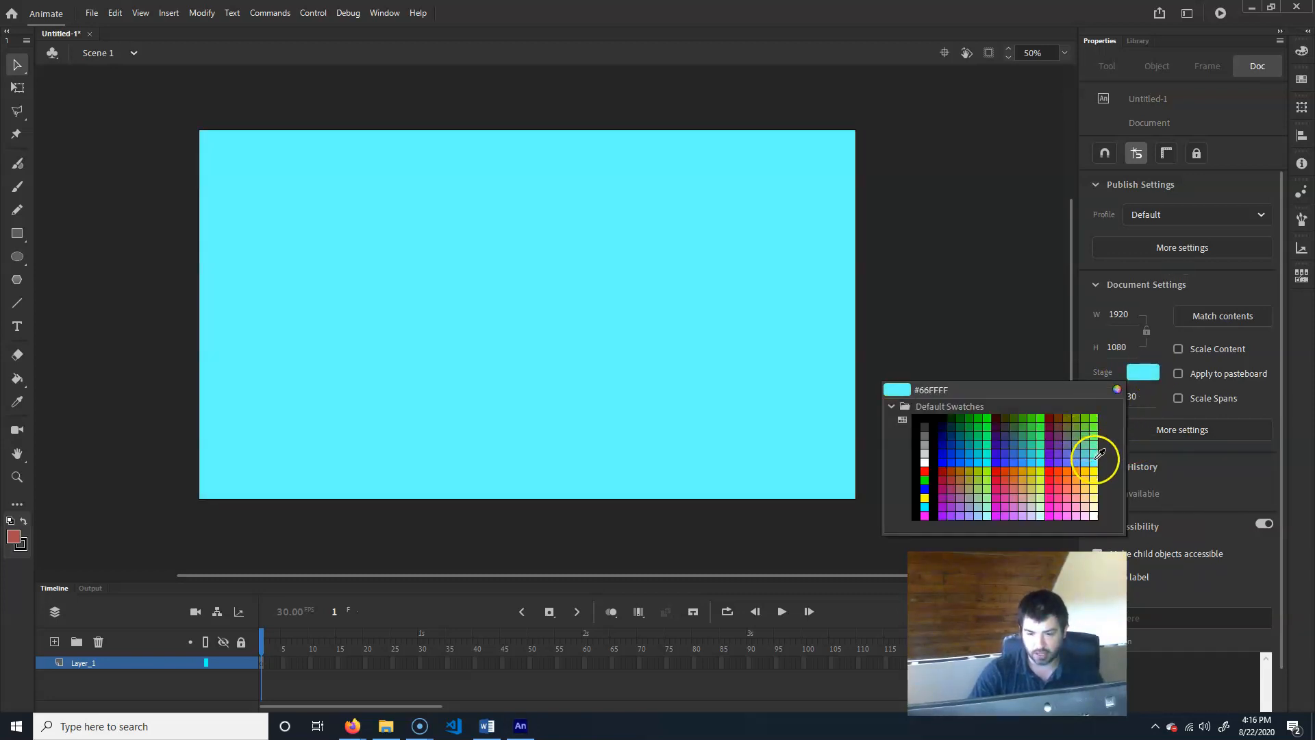
click(1086, 446)
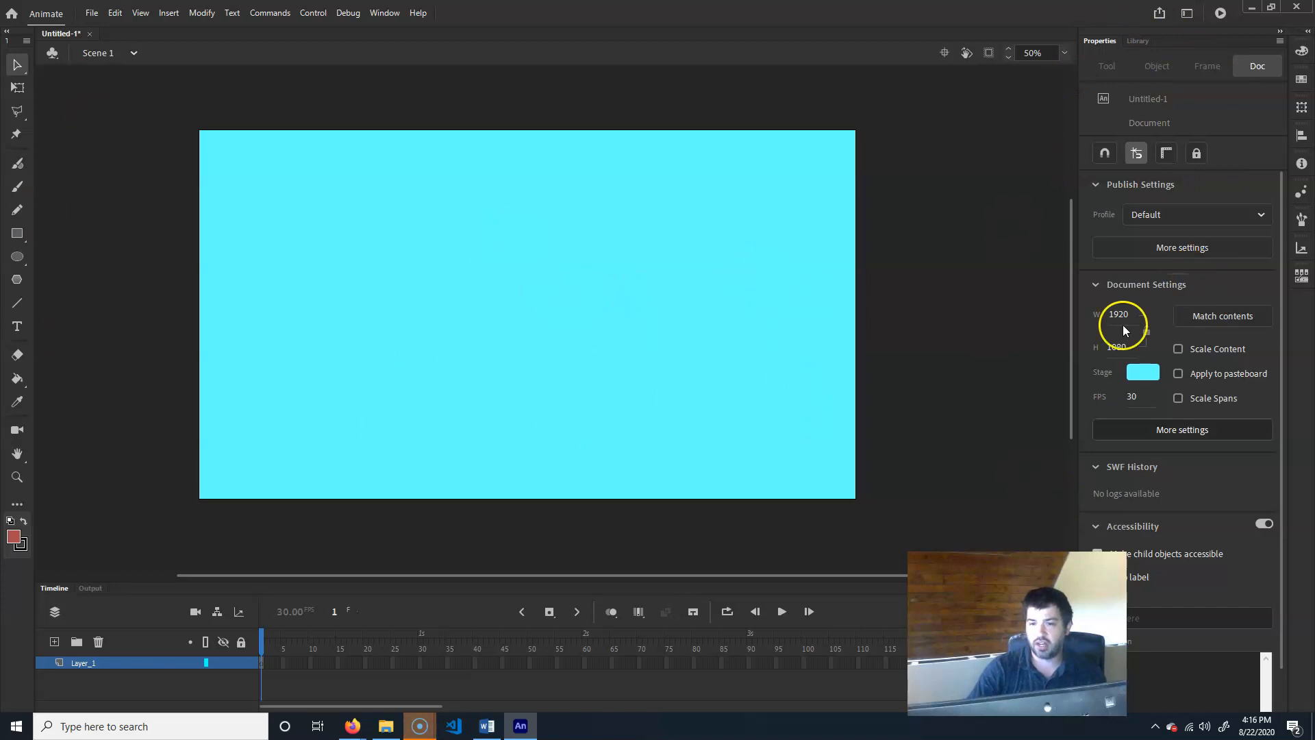
Step: Show the document's library
click(1138, 41)
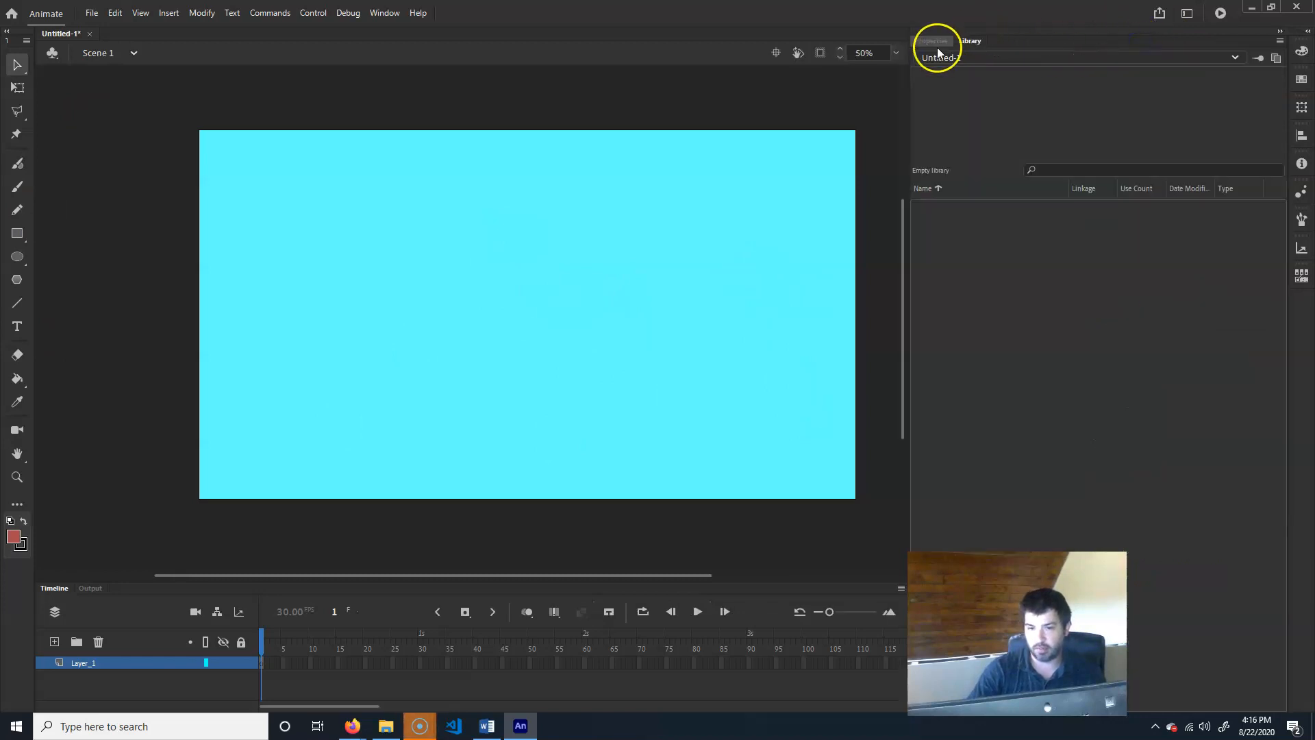
Step: Narrow the library panel to roughly the width of the properties panel and return to the document properties
click(934, 43)
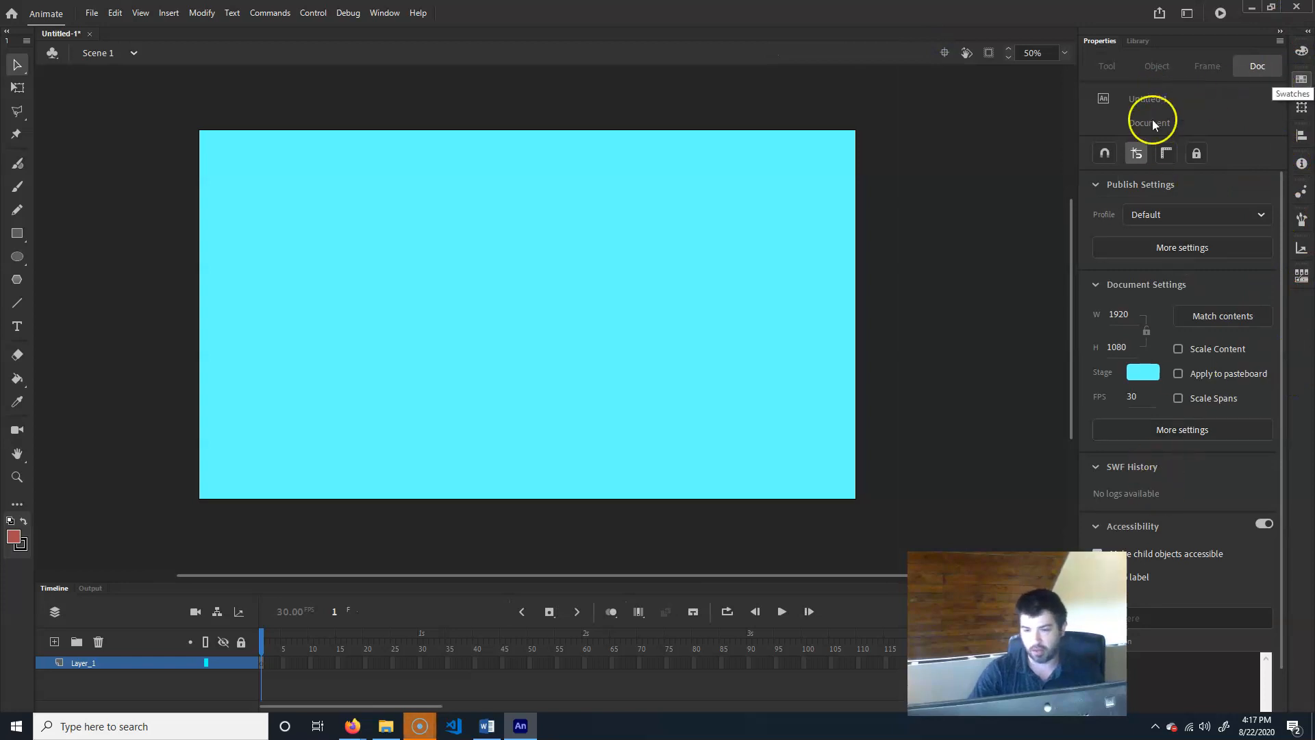
click(1136, 41)
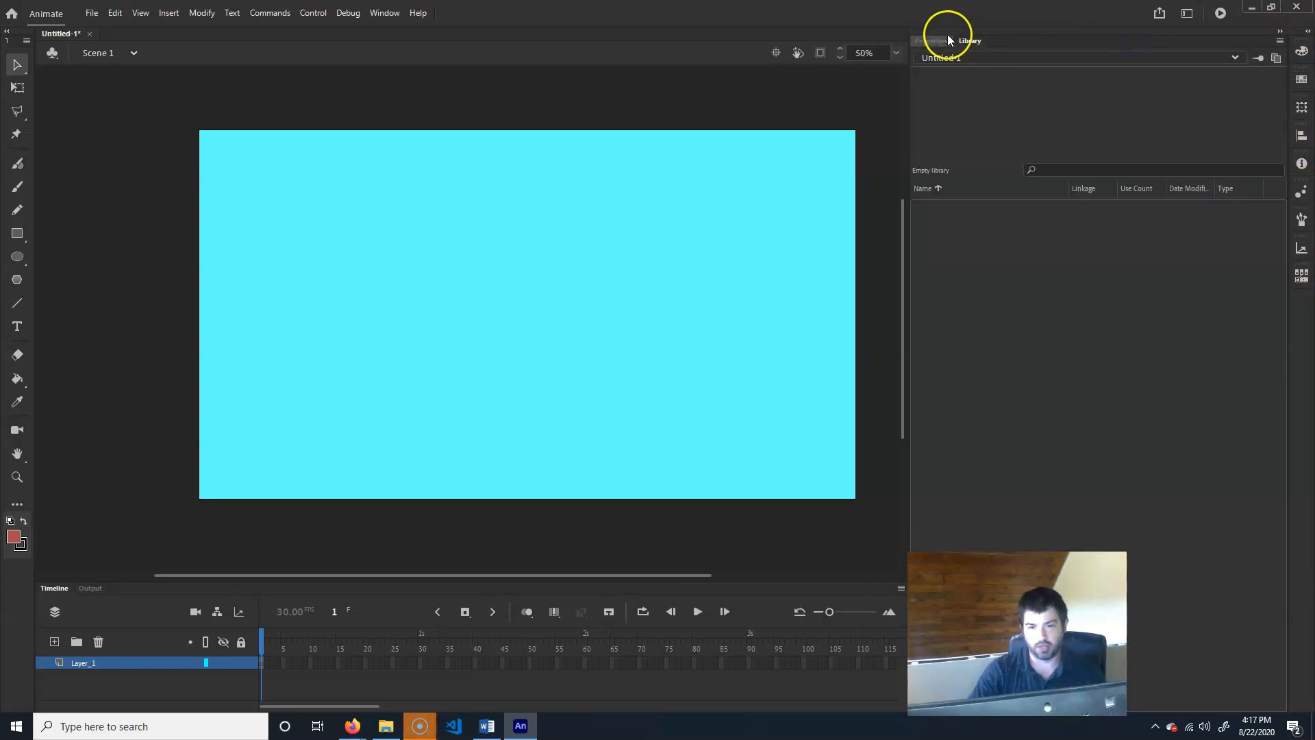
drag(910, 154, 1174, 154)
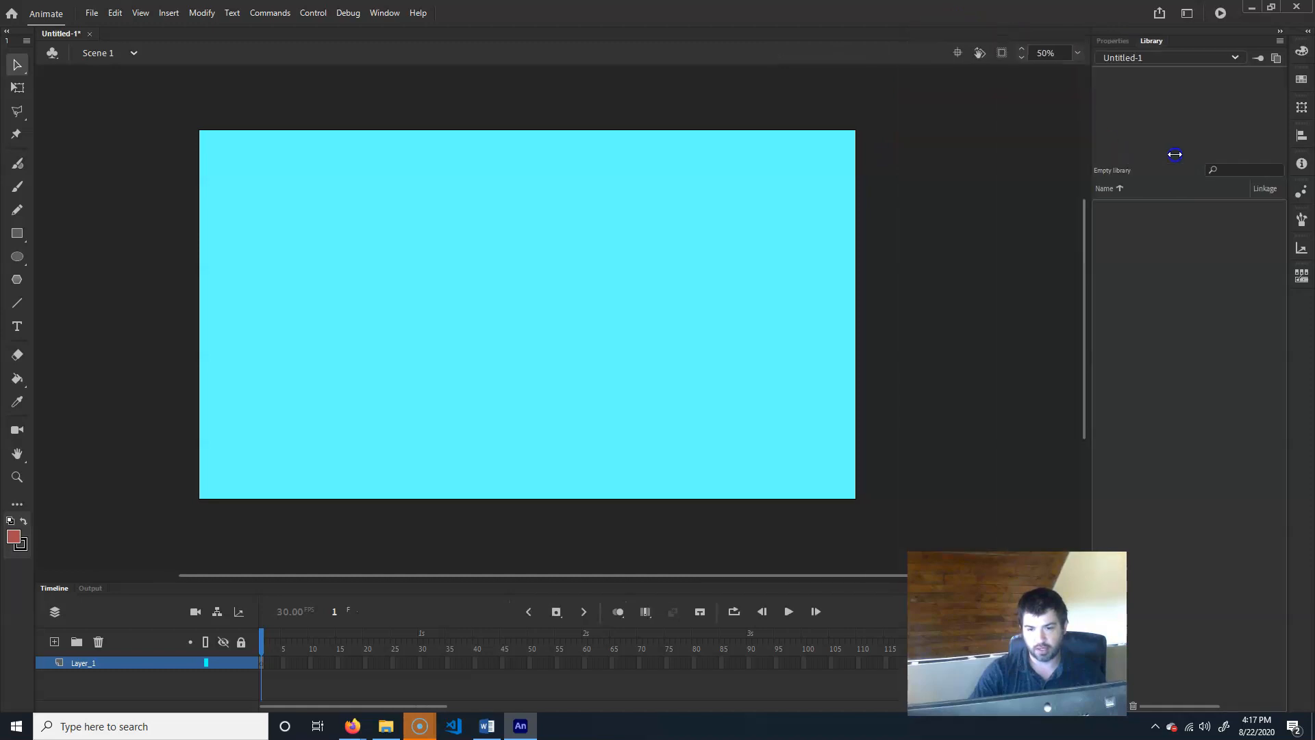
click(1109, 41)
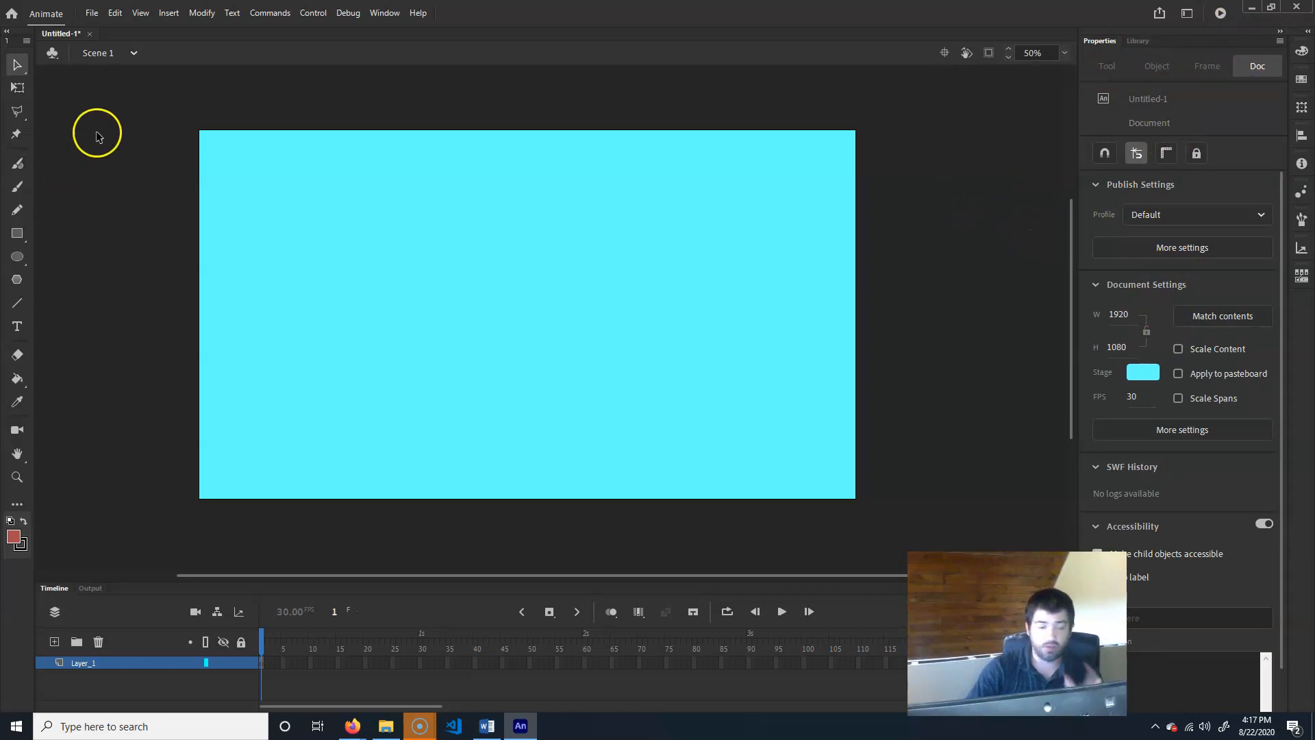
Step: Compare the tool properties of the Classic Brush and the Line tool
click(17, 186)
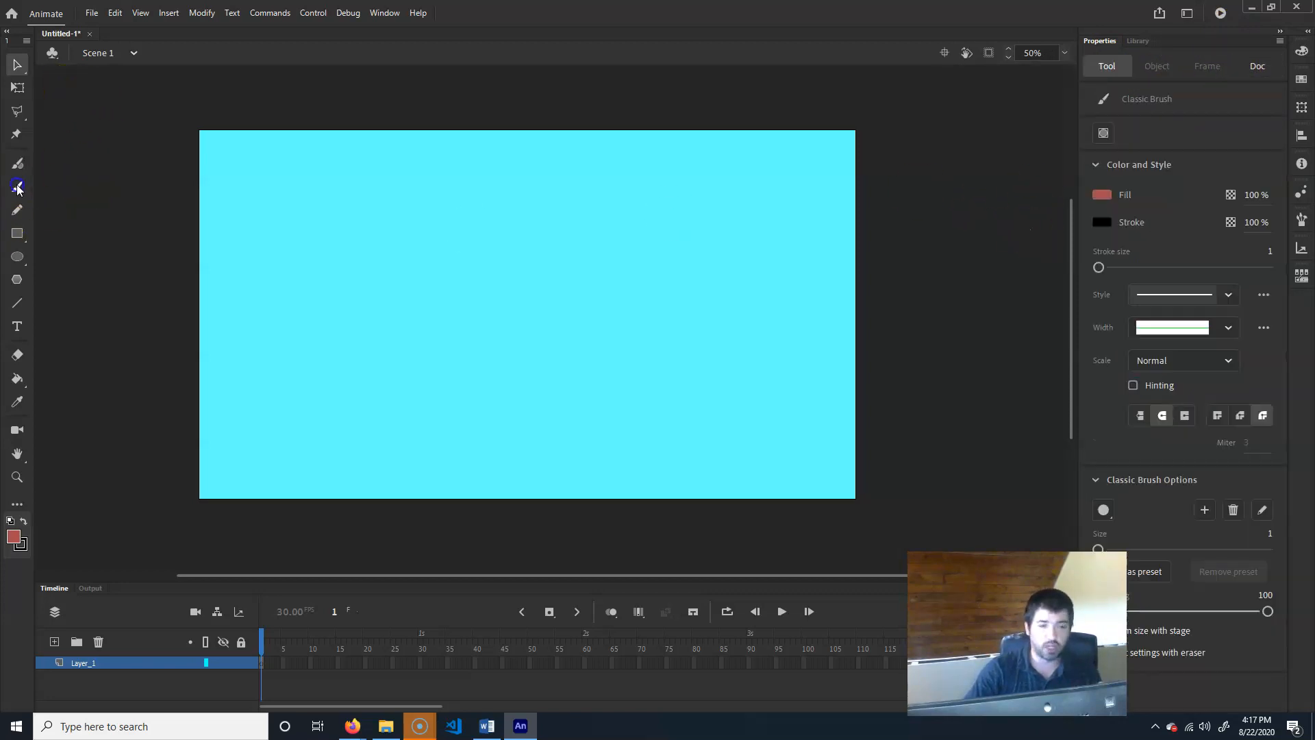
click(1113, 72)
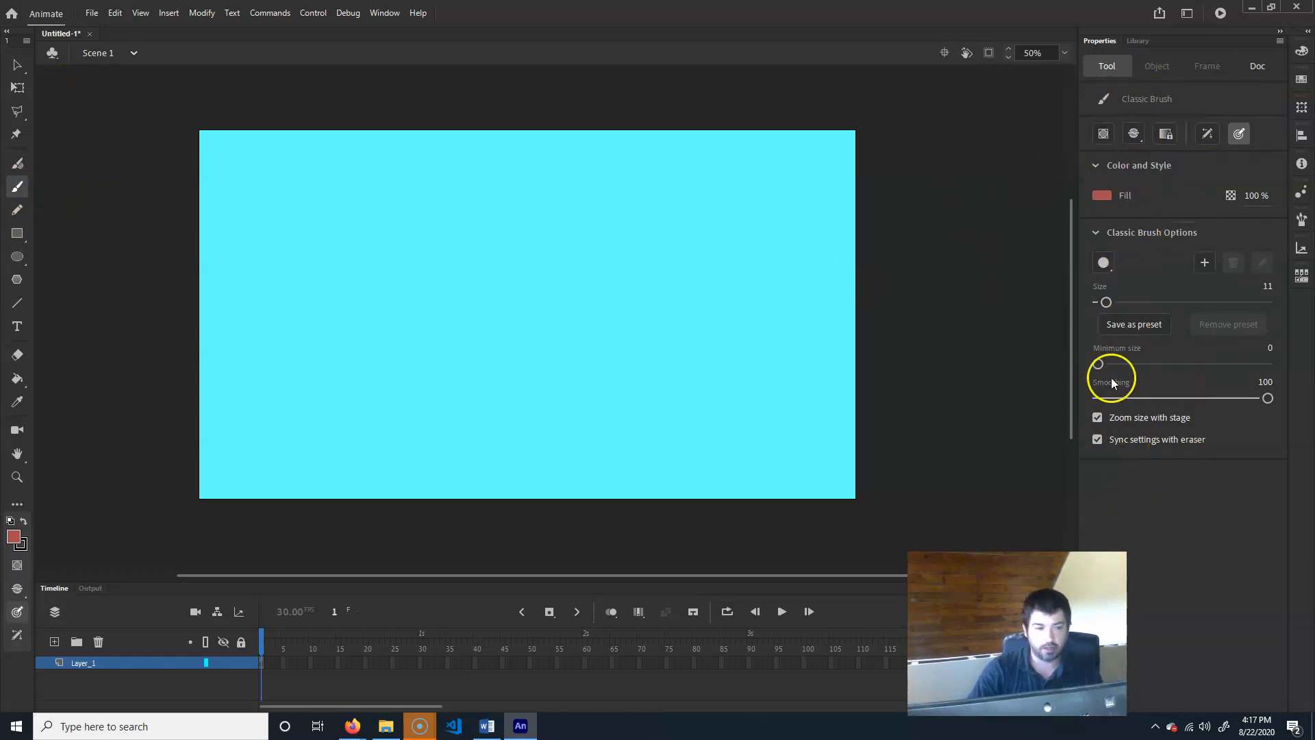
click(17, 303)
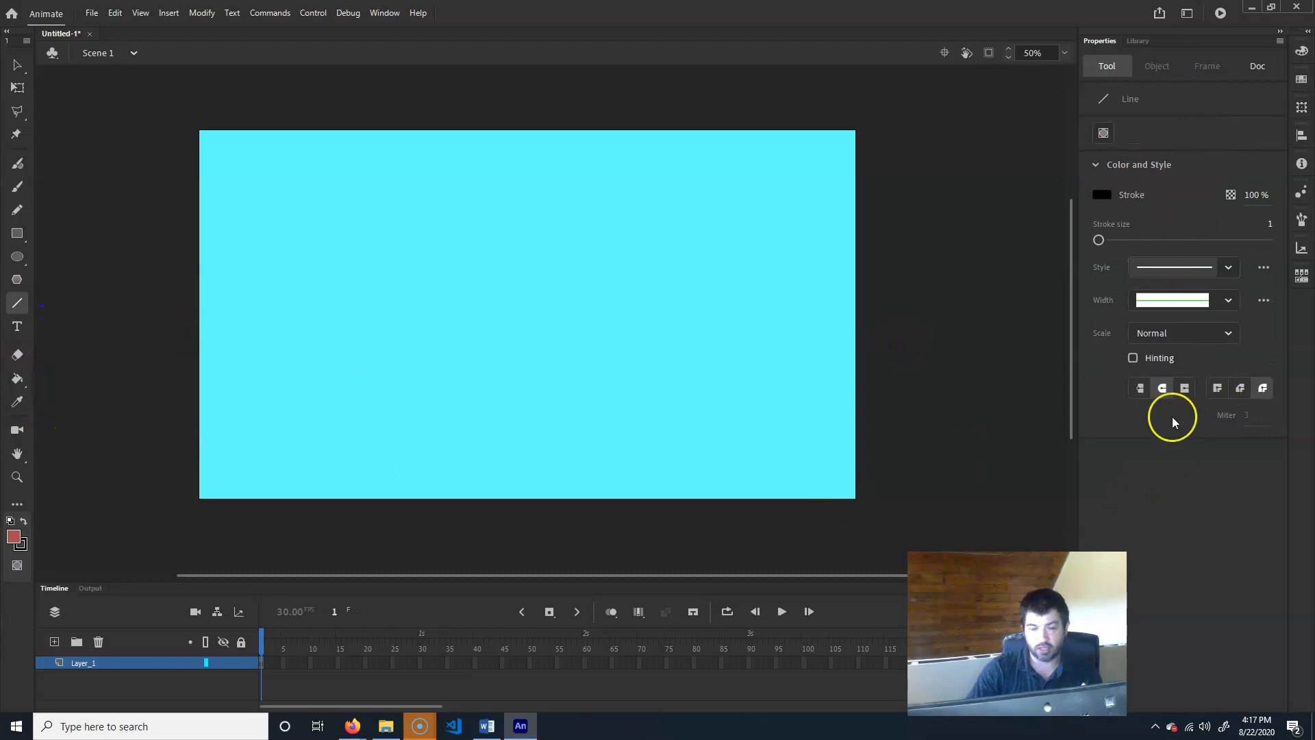
Step: Draw a rectangle about 790 by 560 px in the stage's upper left area and give it a green stroke and bright red fill
click(17, 234)
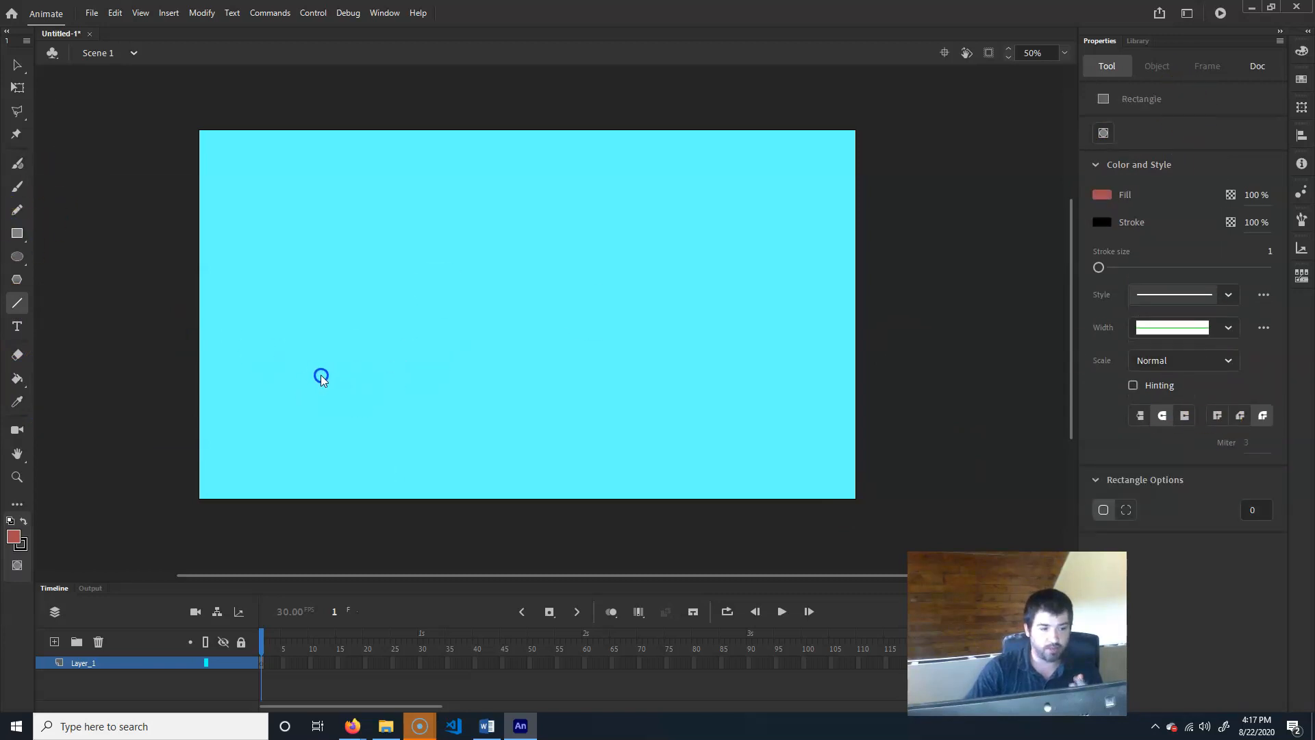
drag(593, 173, 589, 184)
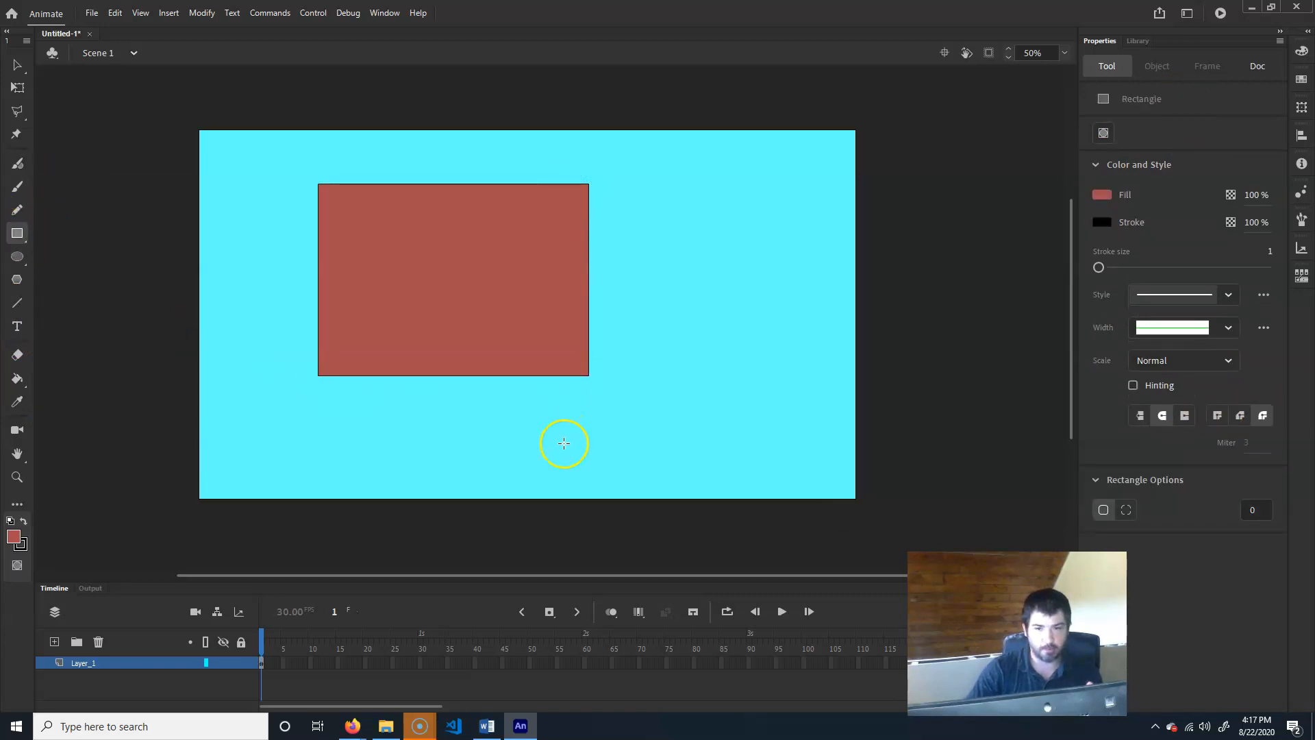
click(17, 65)
double_click(443, 267)
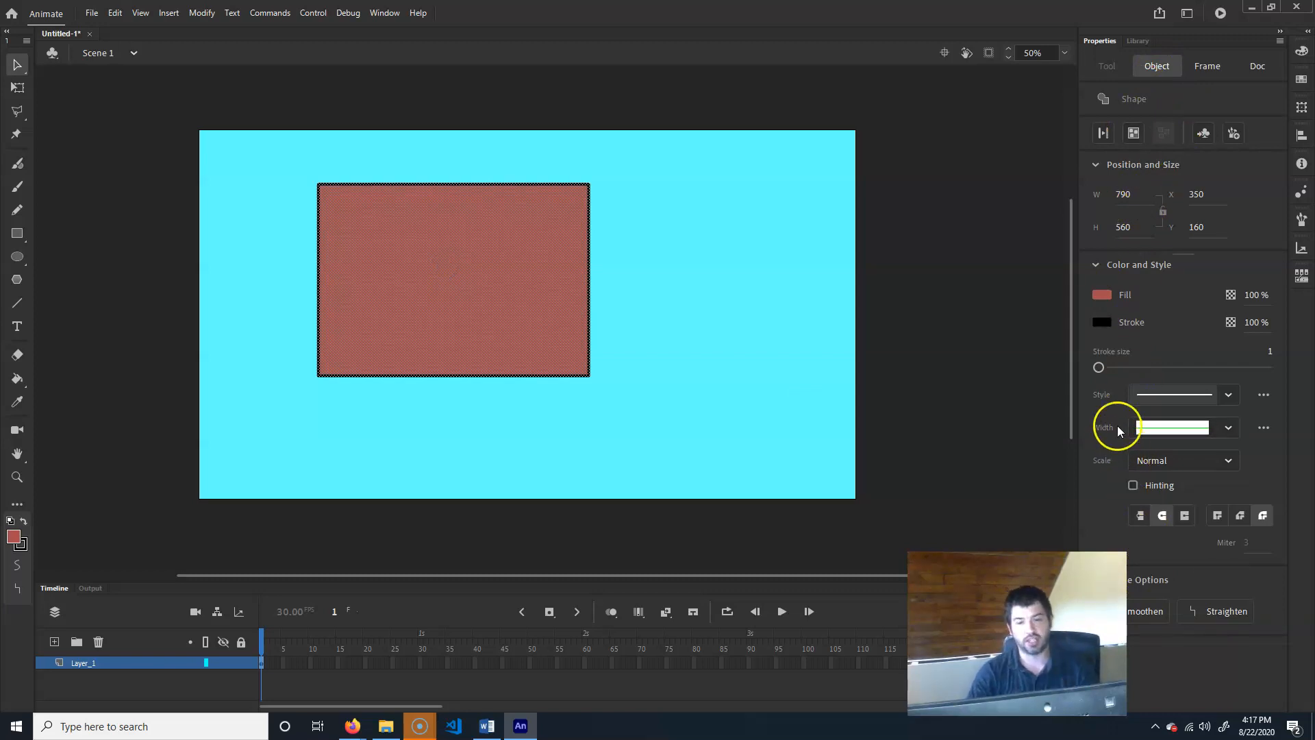
click(1103, 322)
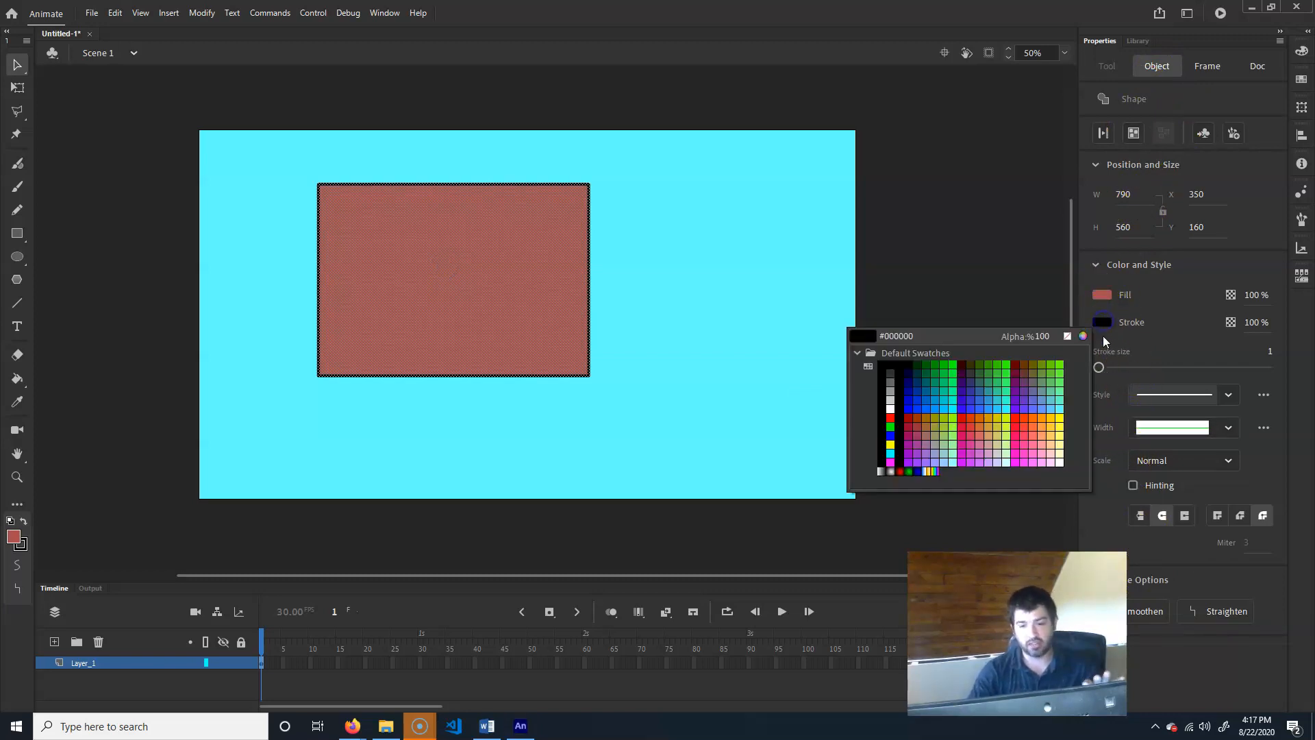
click(999, 381)
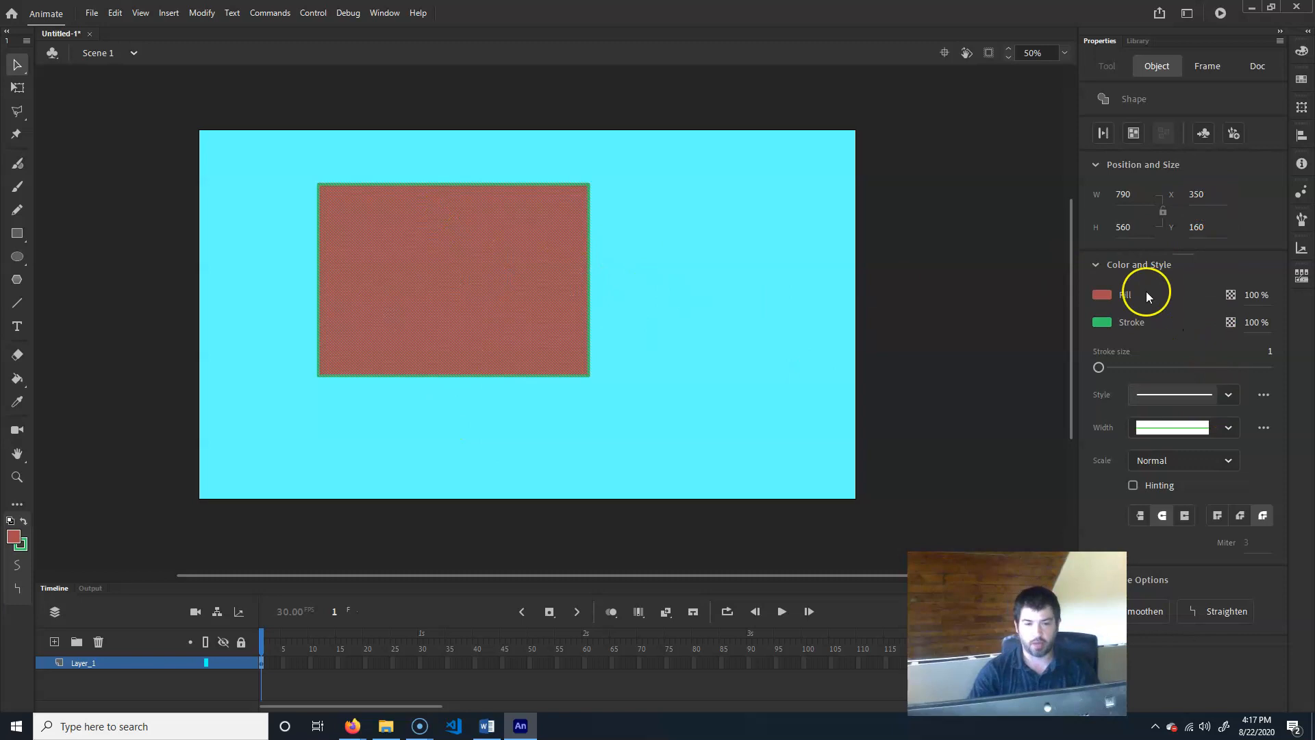
click(1105, 295)
click(1021, 419)
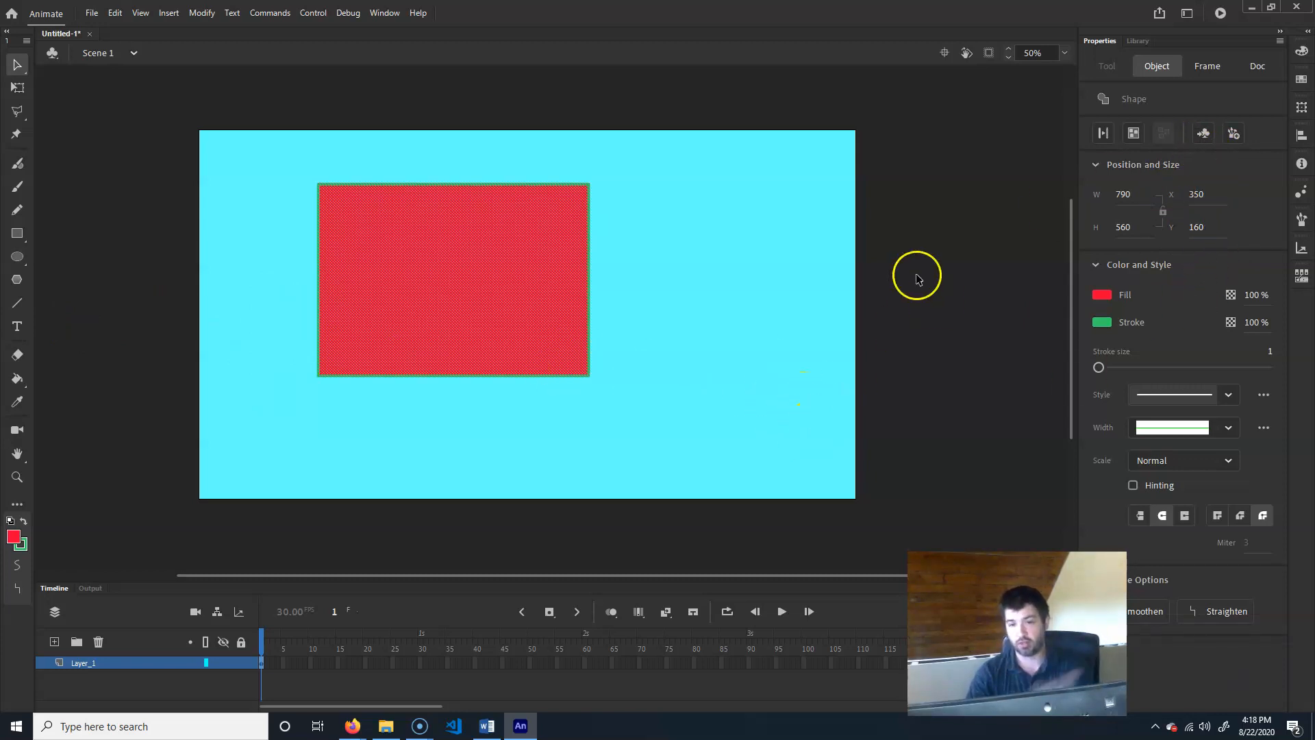
Step: Examine the properties of Layer_1's first frame and the document's library
click(264, 663)
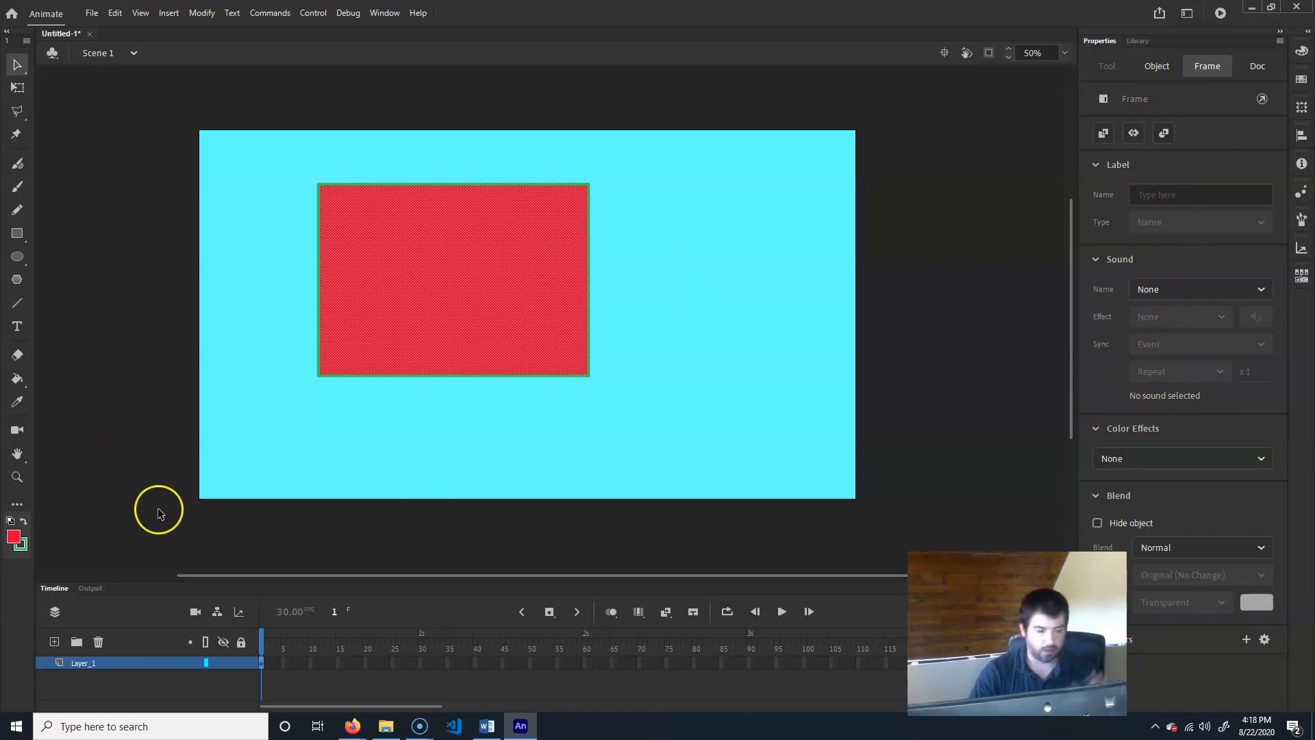
click(1140, 40)
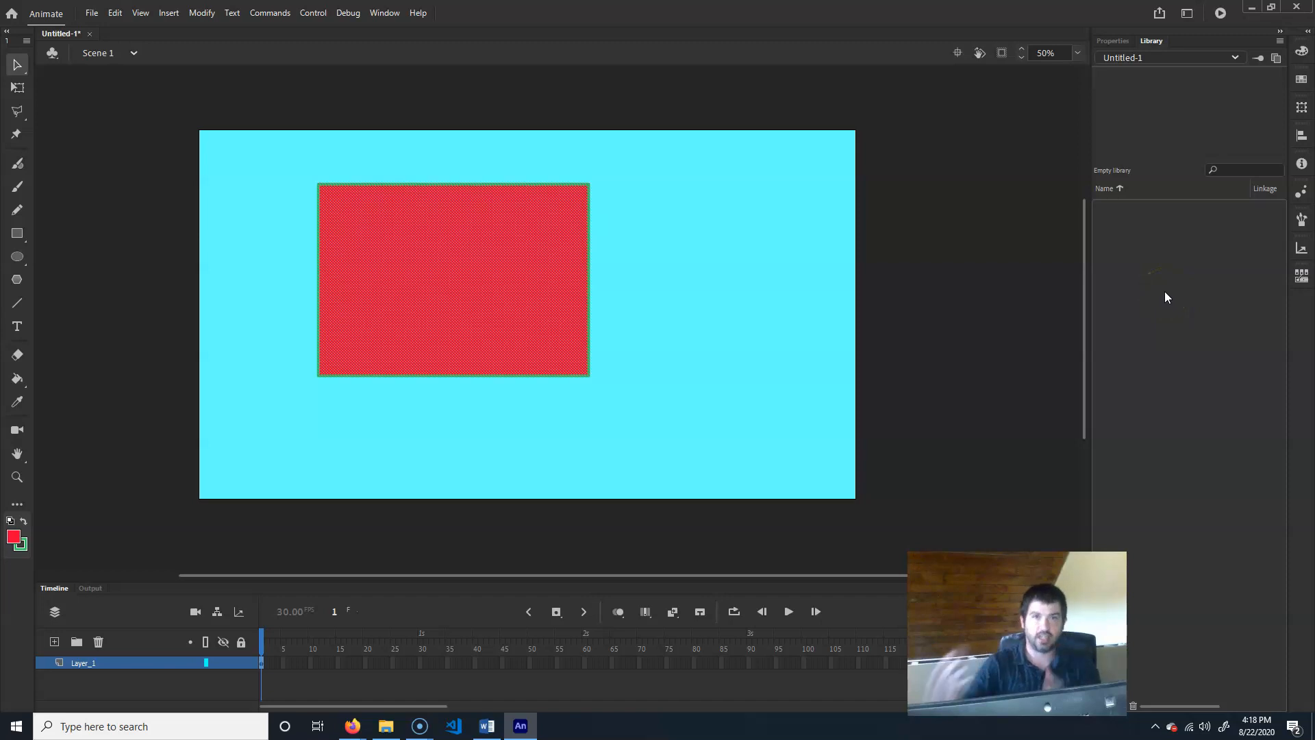
Step: Delete the large rectangle and draw a smaller one about 470 by 360 px in the stage's left half
click(703, 187)
click(470, 252)
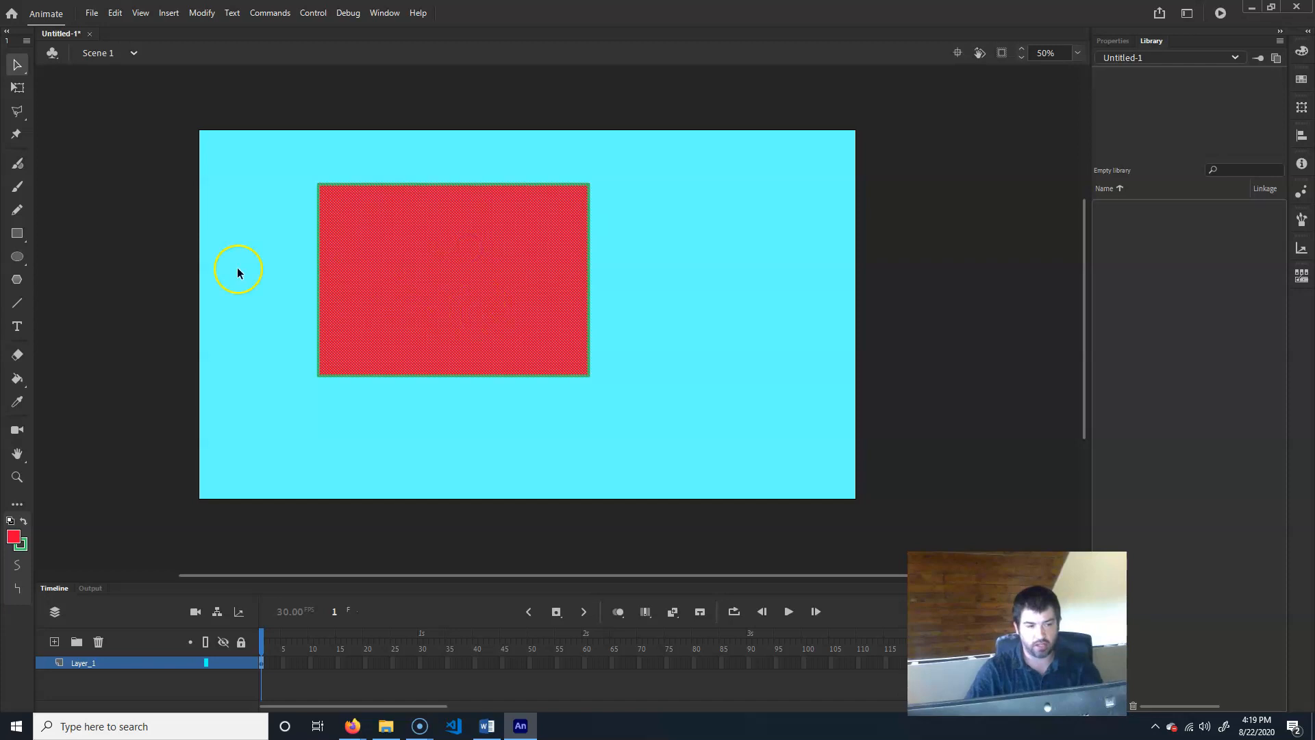
key(Delete)
click(17, 233)
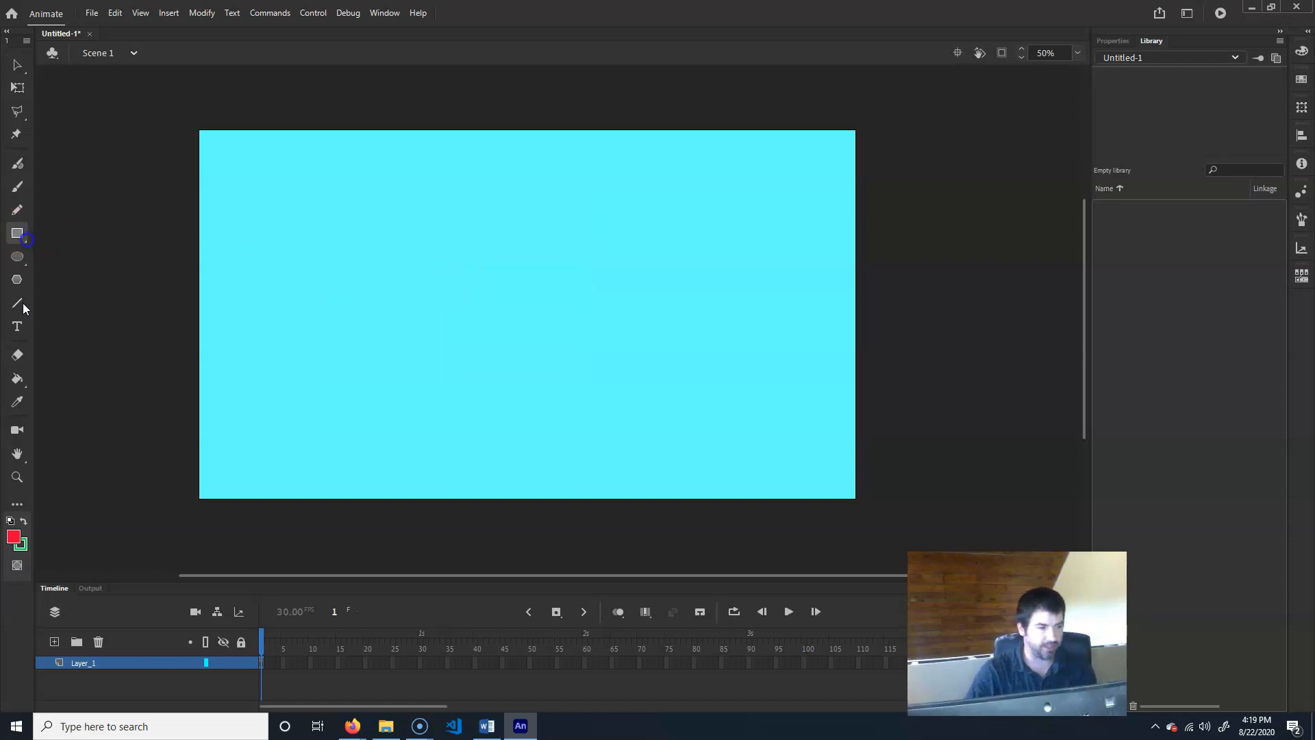
mouse_move(333, 324)
mouse_down()
mouse_move(313, 344)
mouse_move(472, 222)
mouse_up()
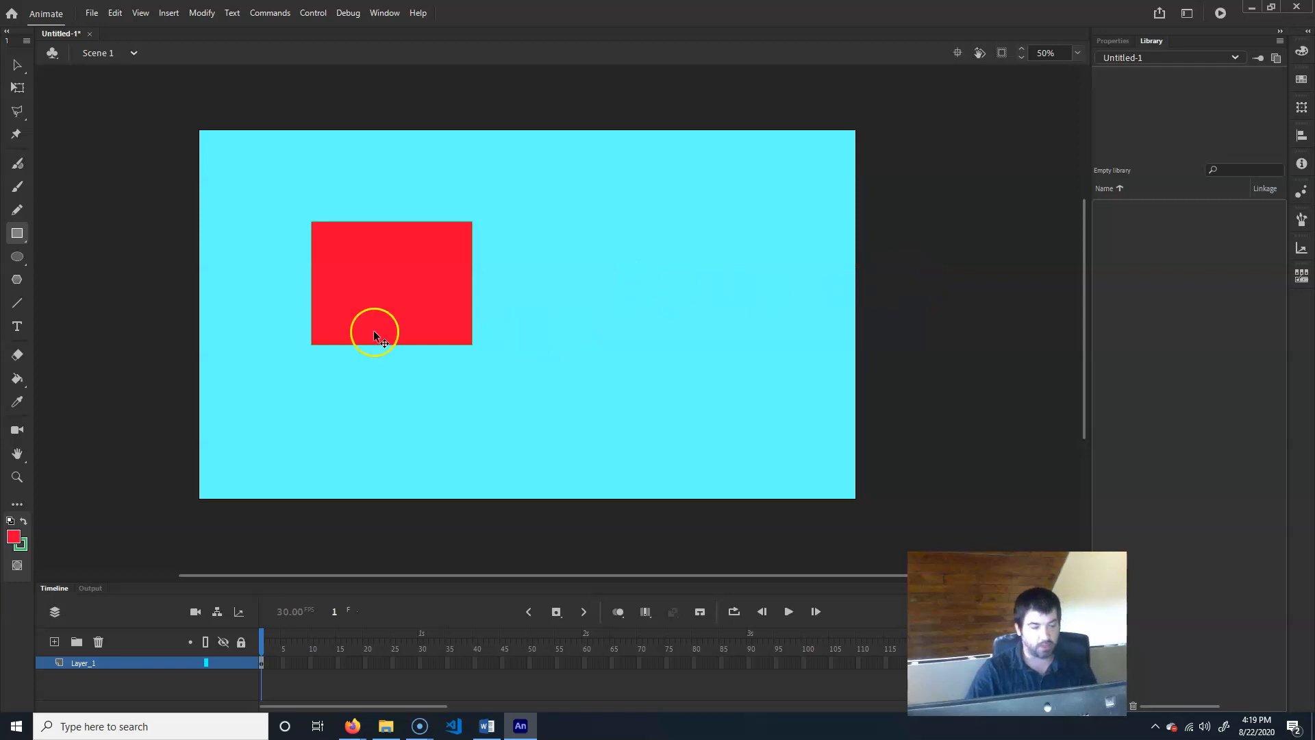
Step: Move only the rectangle's red fill off its outline to the stage's right half, and undo the move
key(v)
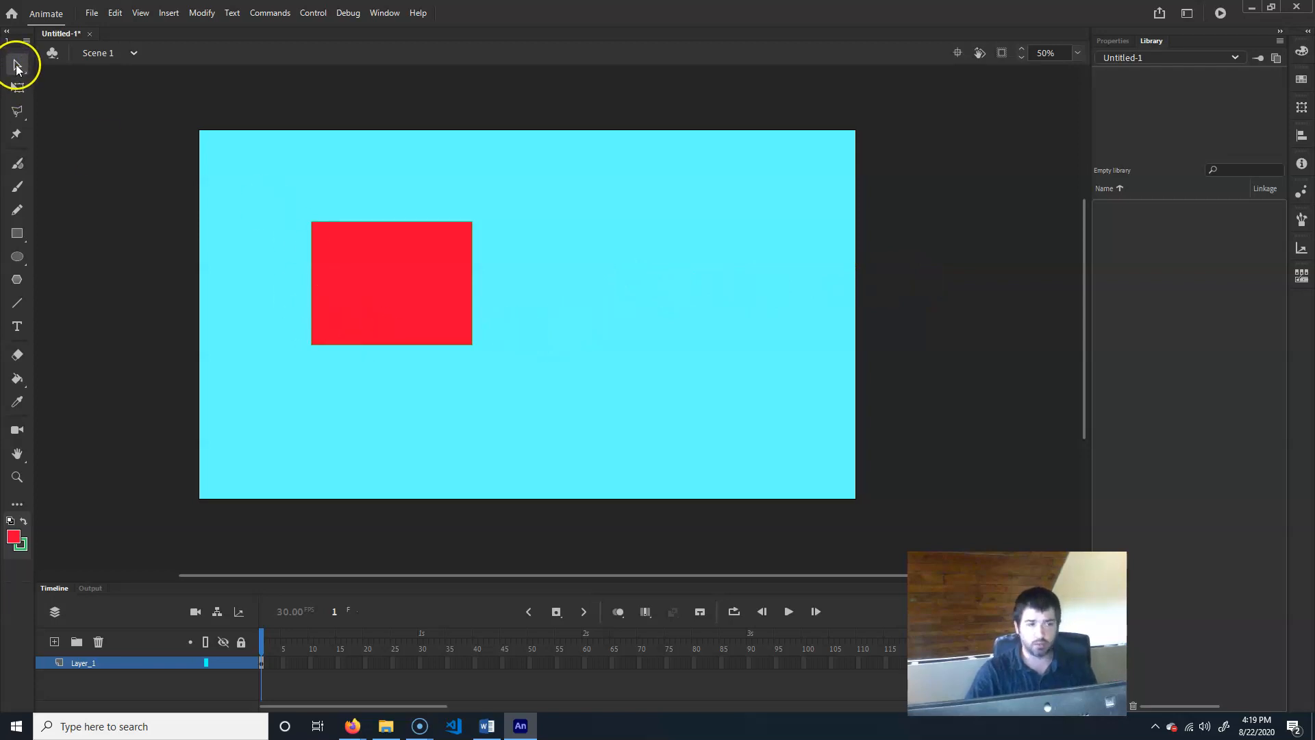
click(431, 283)
click(541, 271)
click(400, 280)
drag(405, 317, 638, 302)
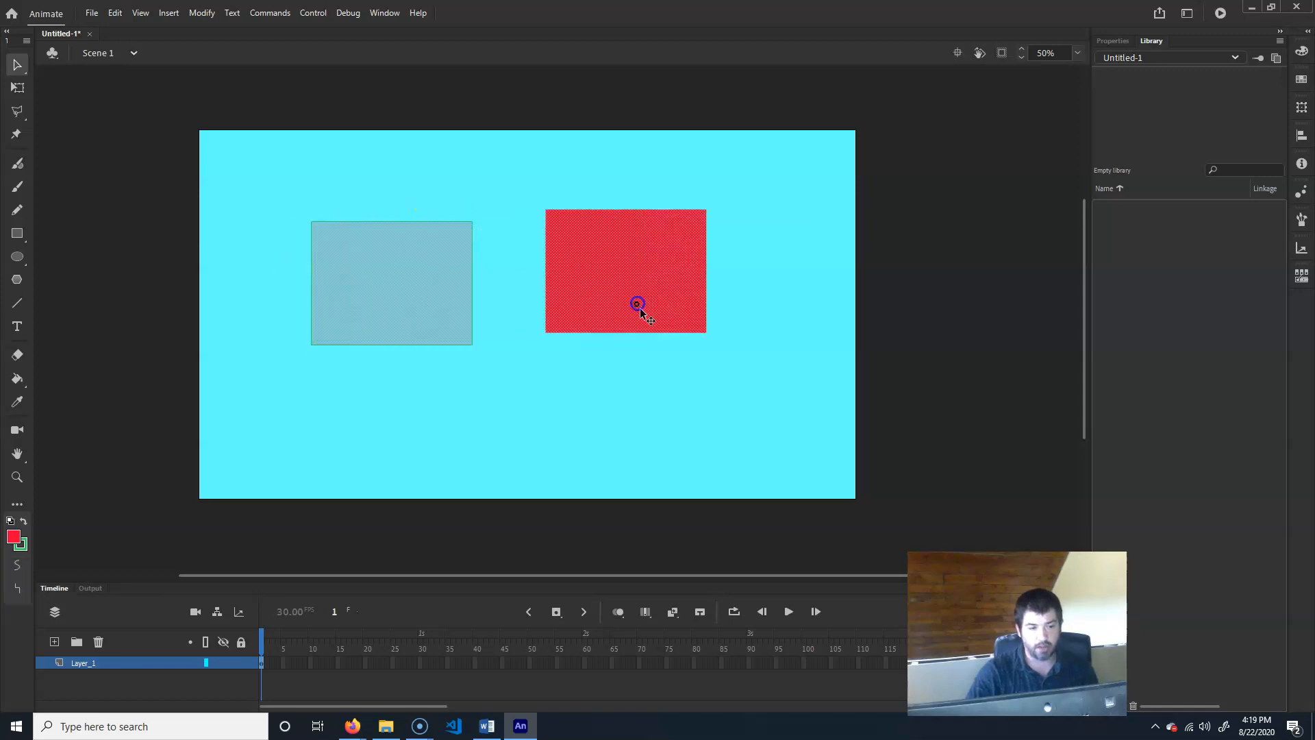
key(ctrl+z)
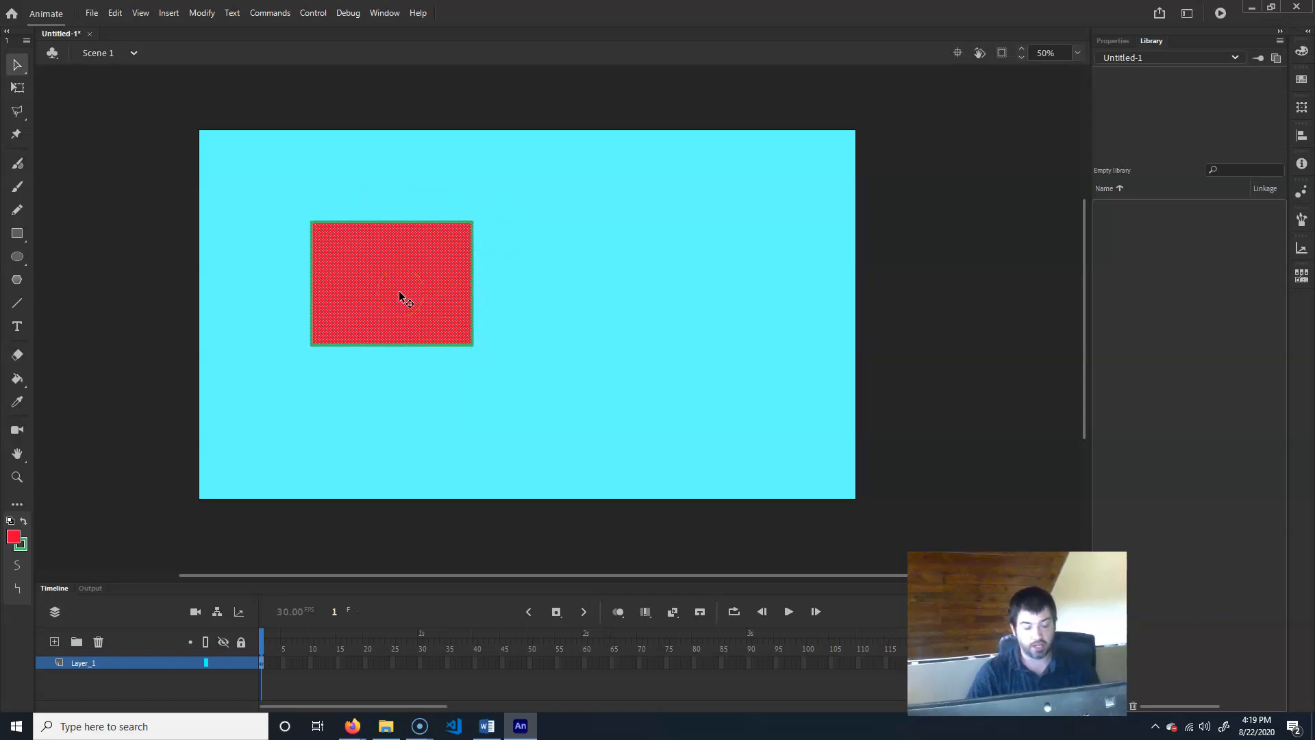
Step: Convert the rectangle's fill and outline together into a movie clip symbol
click(359, 260)
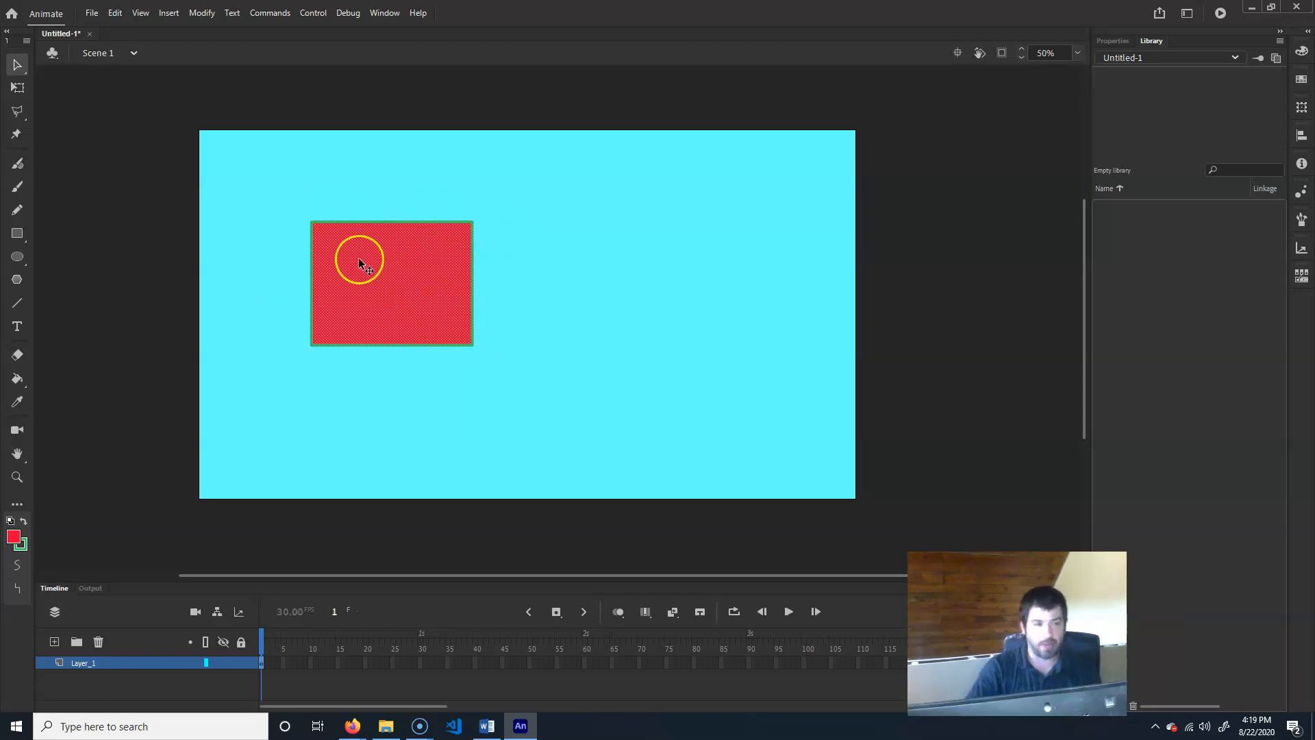
click(201, 13)
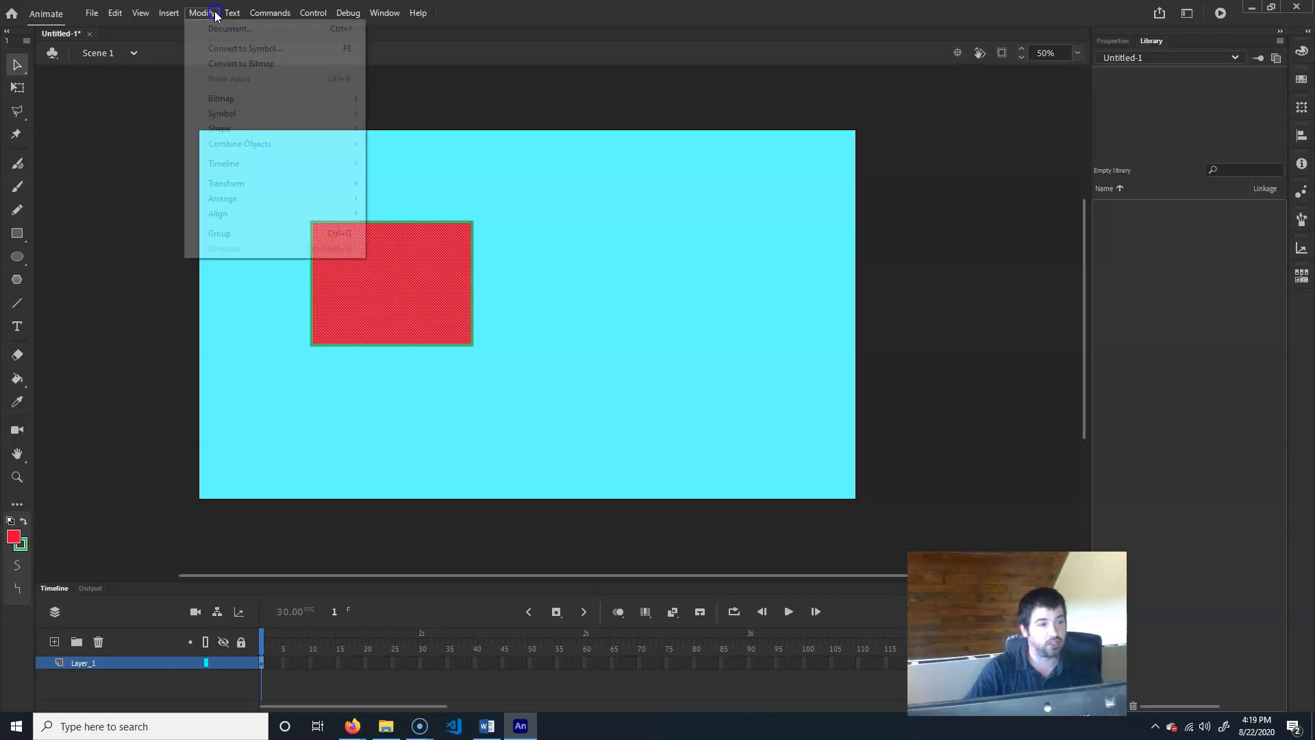
click(266, 52)
click(301, 55)
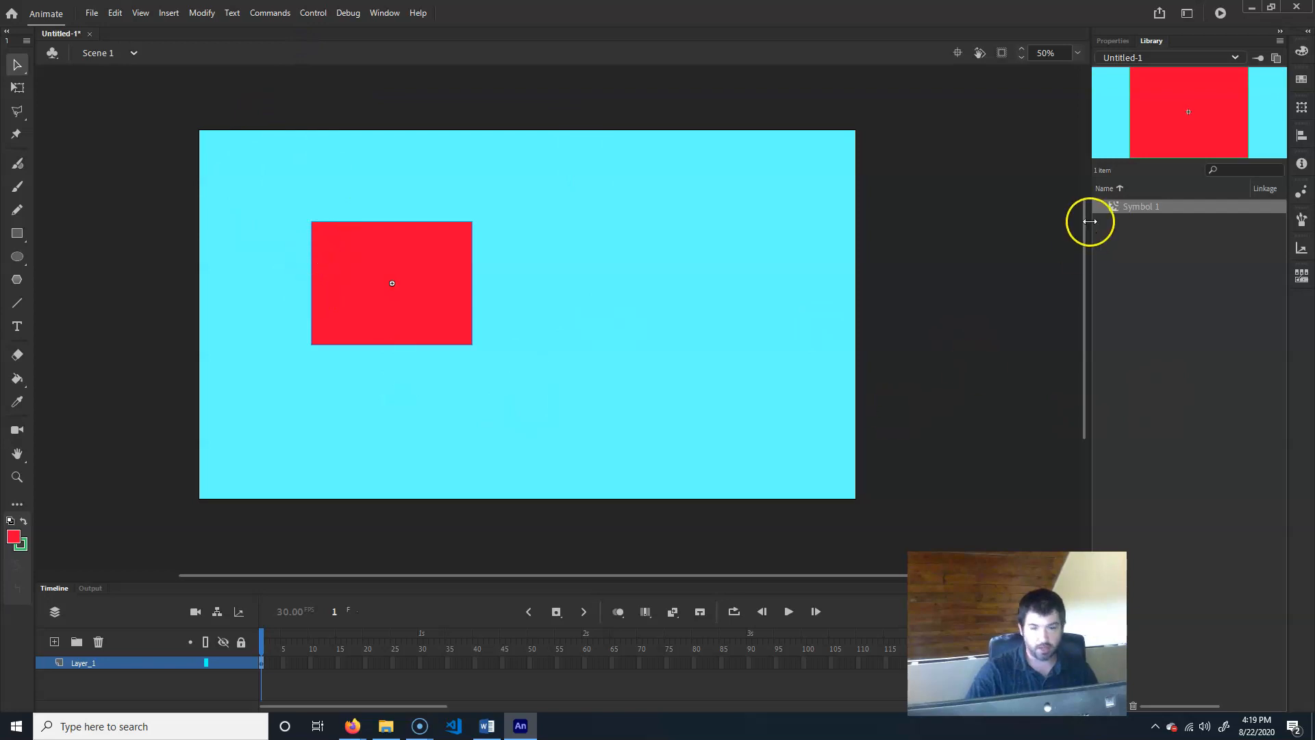
Step: Place two more instances of the symbol from the library in the stage's right half, one above the other
click(432, 258)
click(1182, 207)
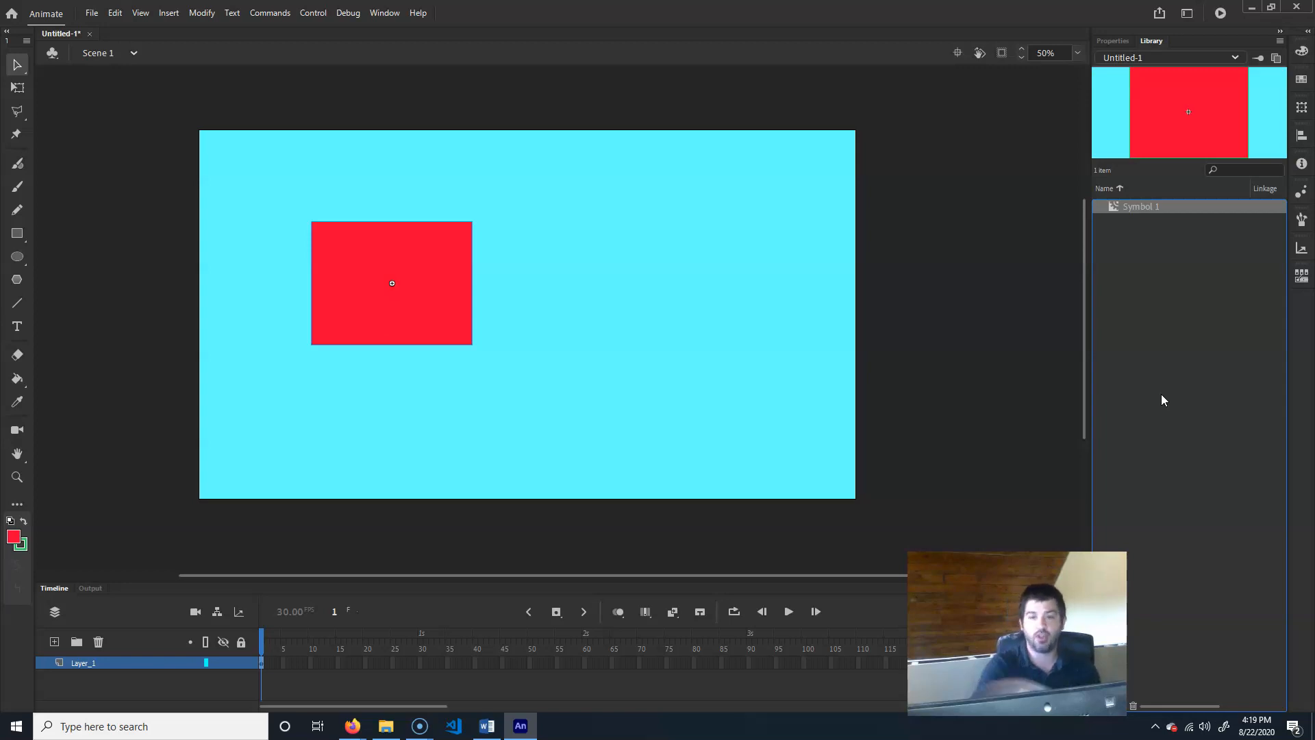
drag(1177, 204, 720, 235)
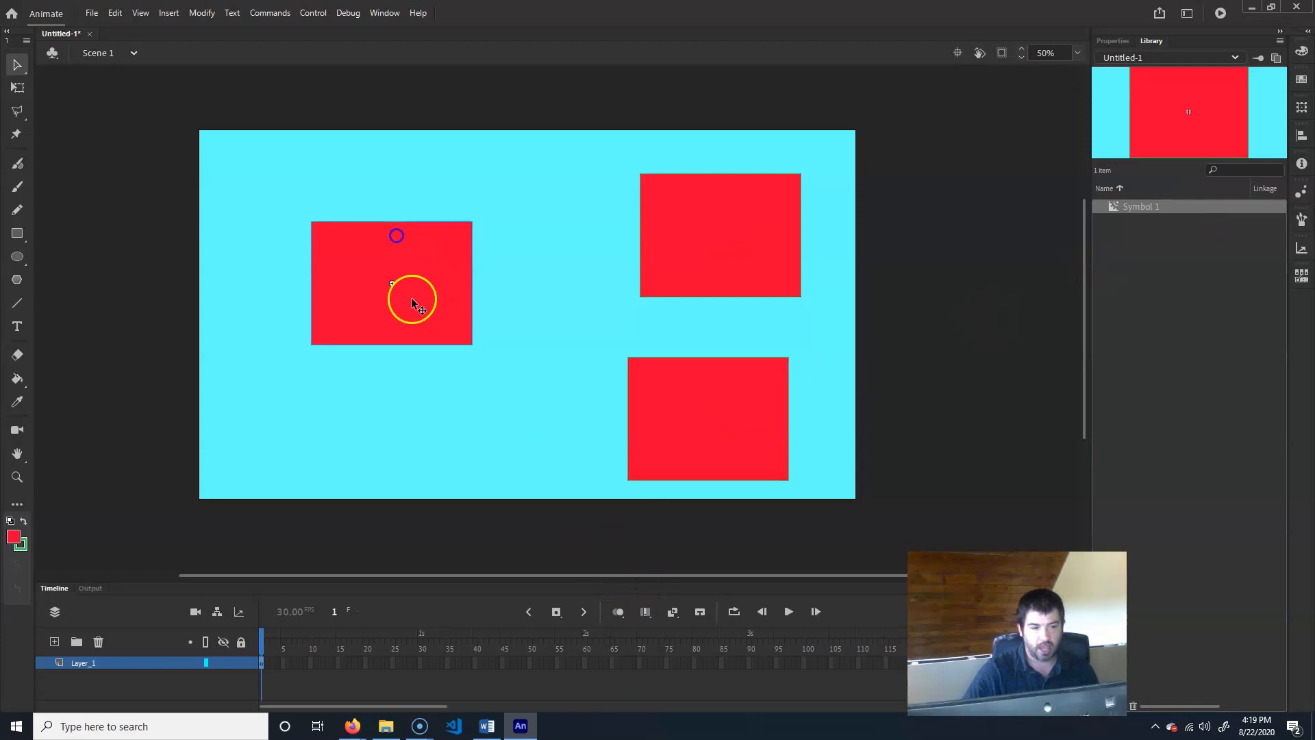
Step: Edit the symbol in place, change its rectangle's fill to dark green, and return to Scene 1
double_click(413, 254)
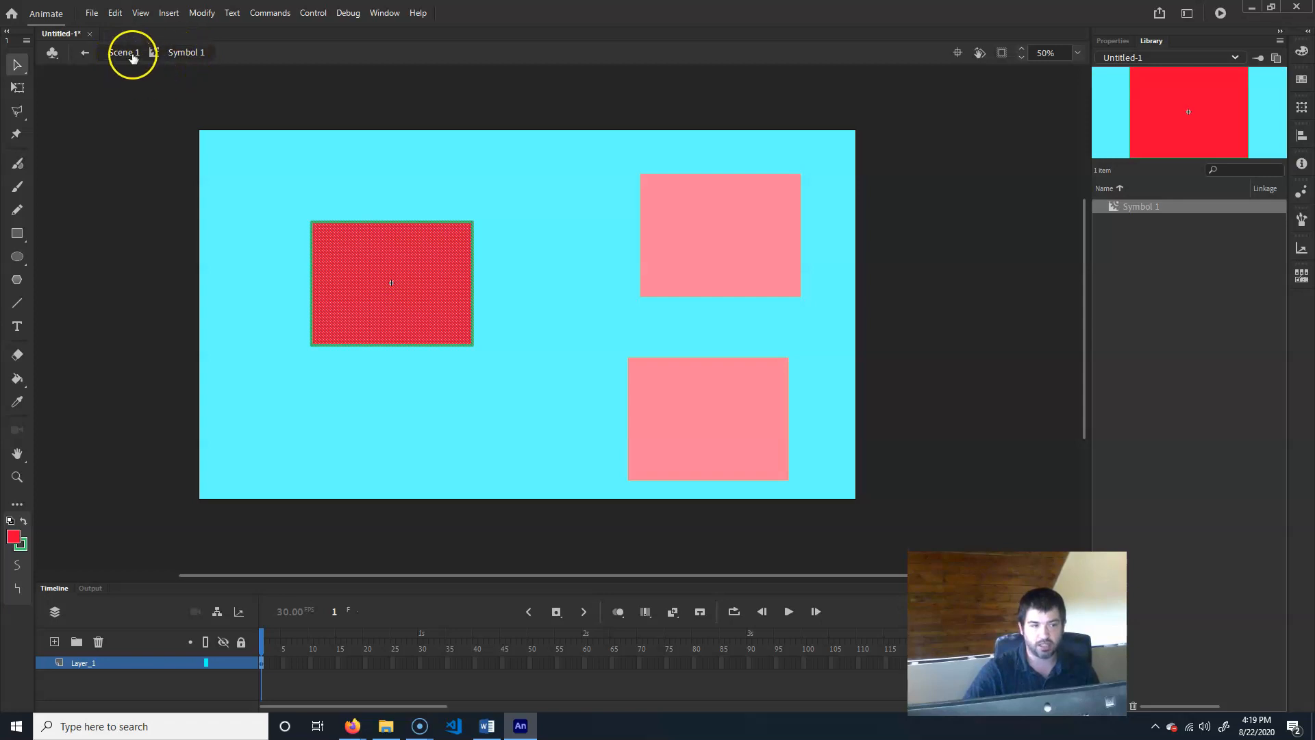
click(398, 268)
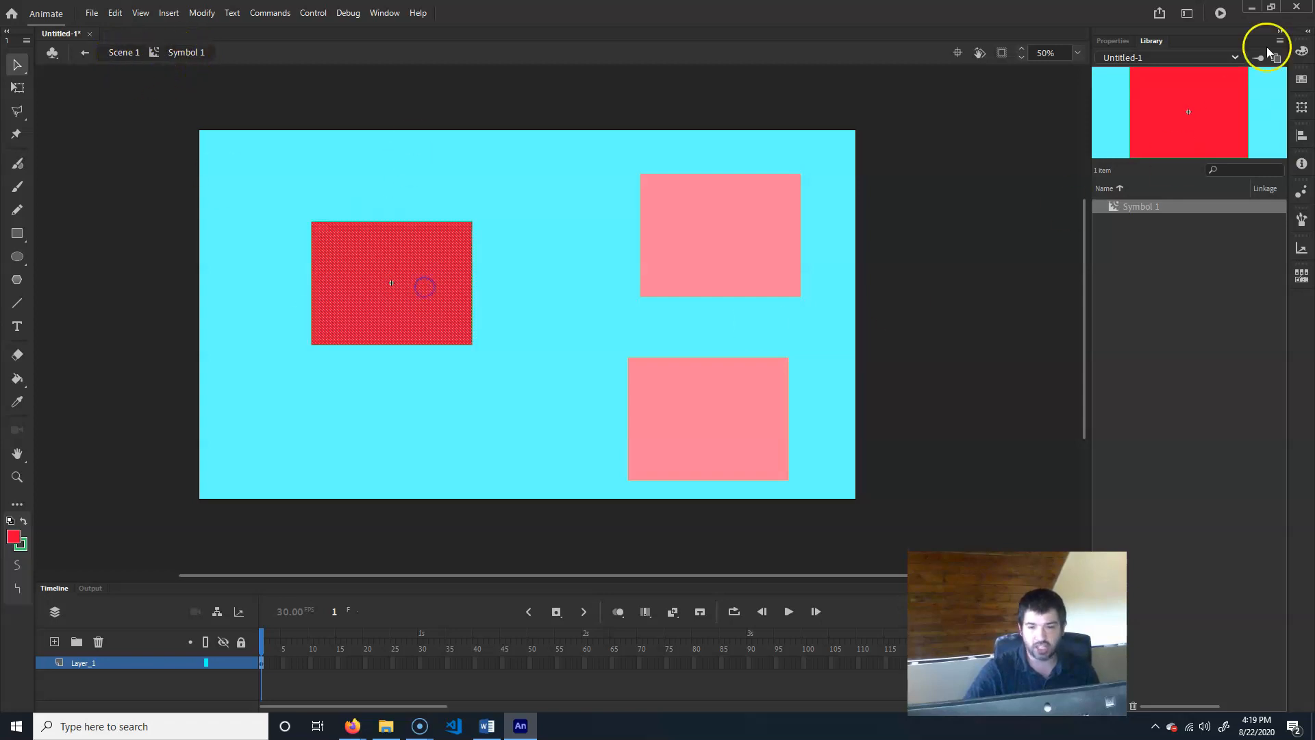
click(1113, 41)
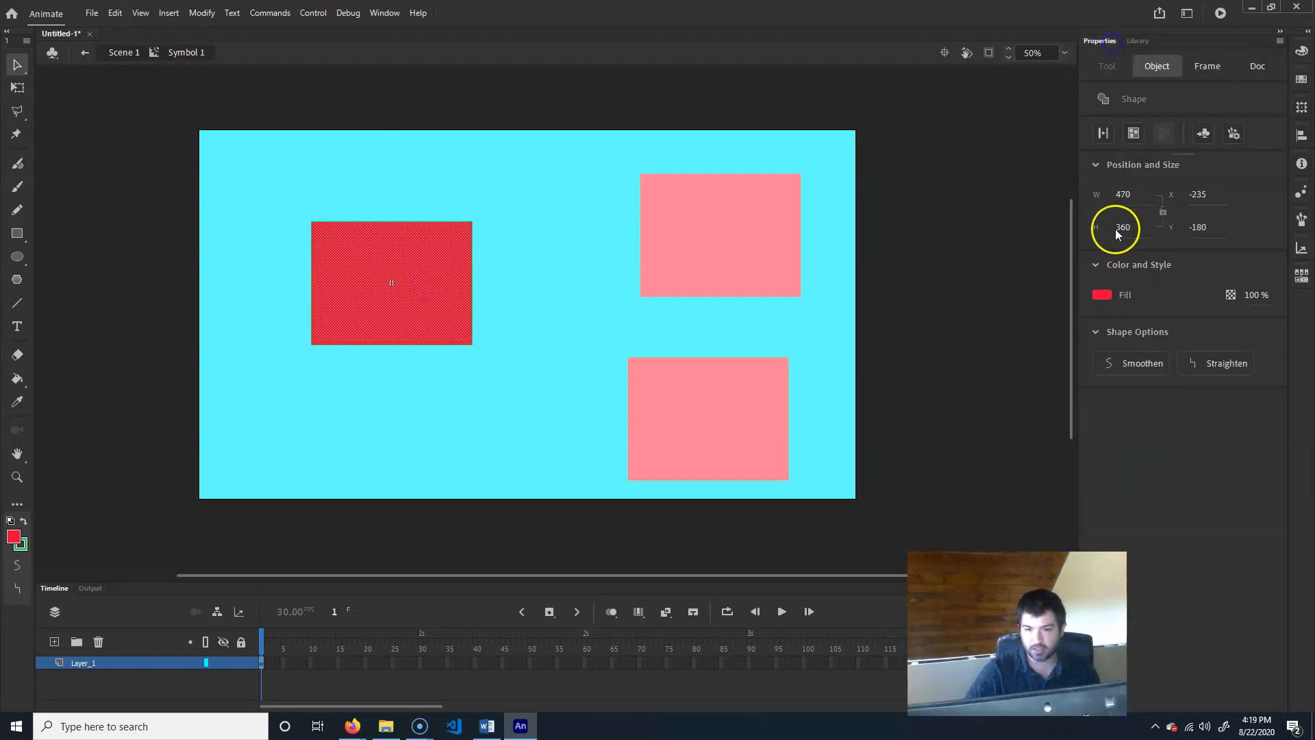
click(1101, 294)
click(989, 342)
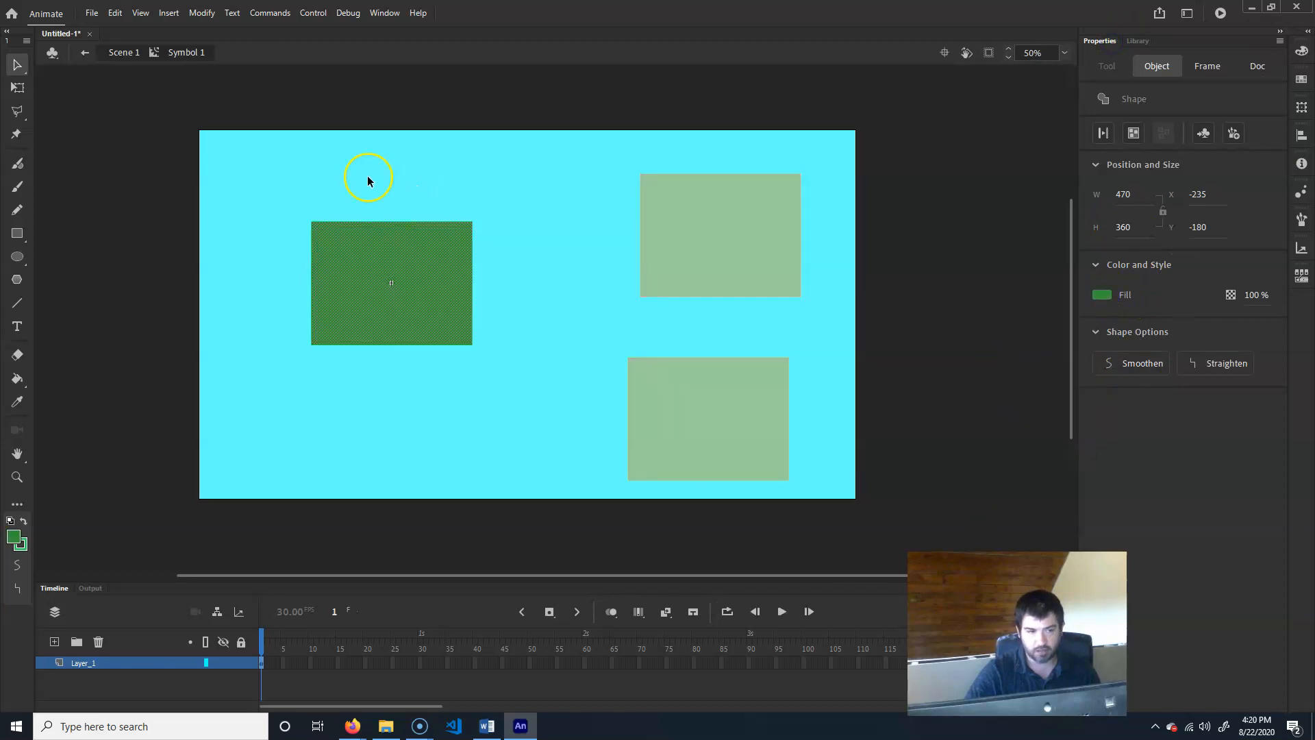
click(132, 58)
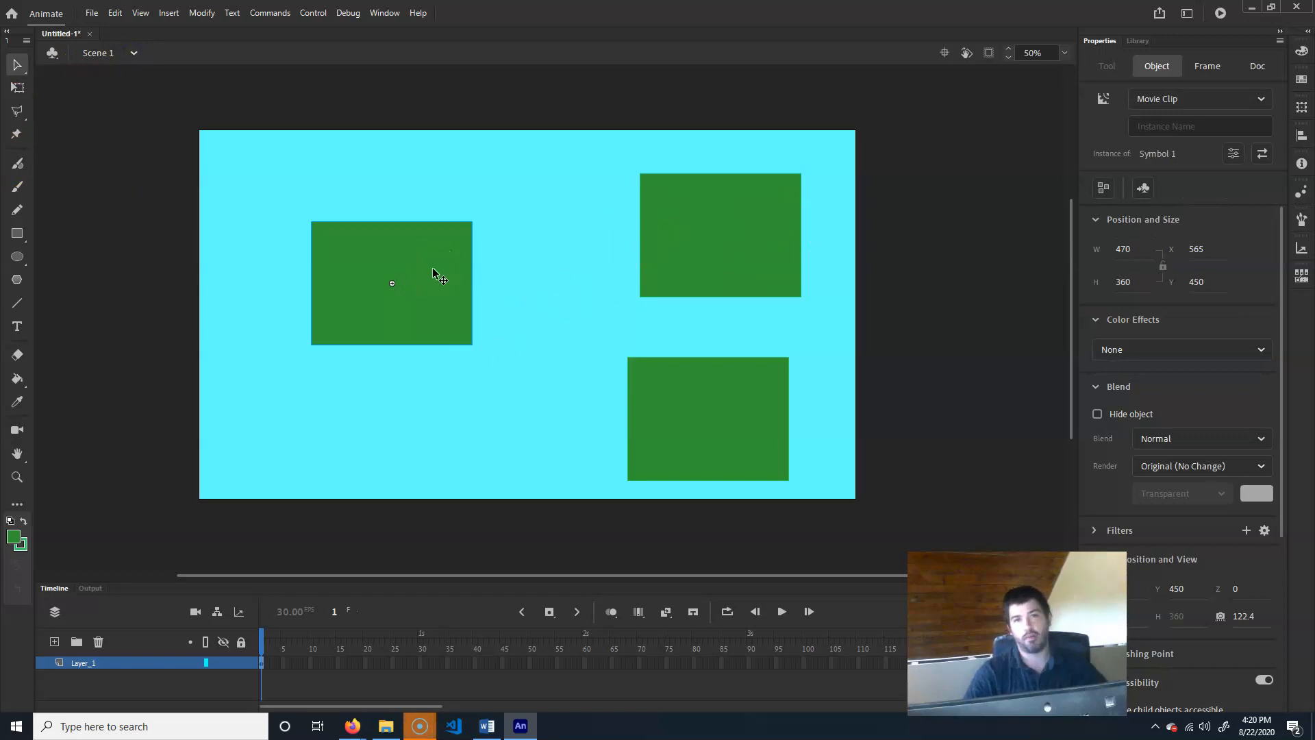
Step: Open Symbol 1 for editing from the library and return to Scene 1
click(403, 266)
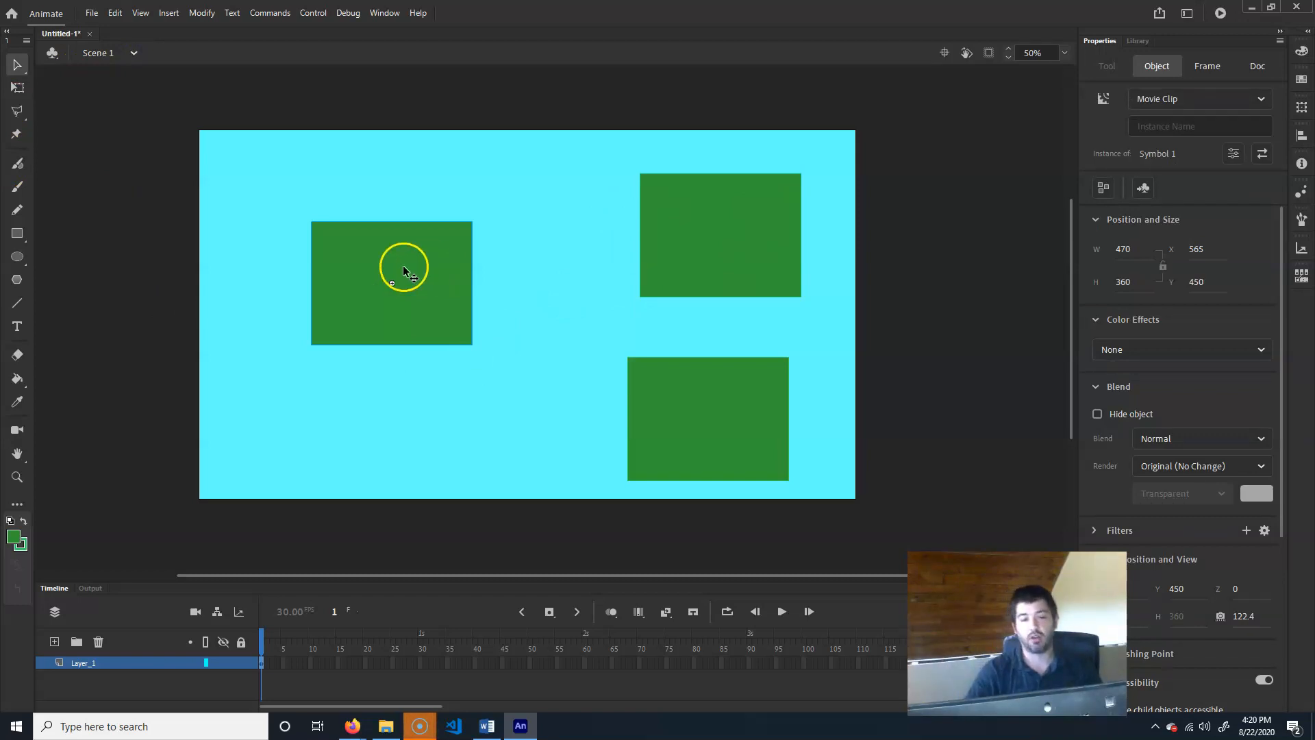
click(1150, 41)
double_click(1157, 203)
click(1128, 226)
double_click(1112, 205)
click(1110, 211)
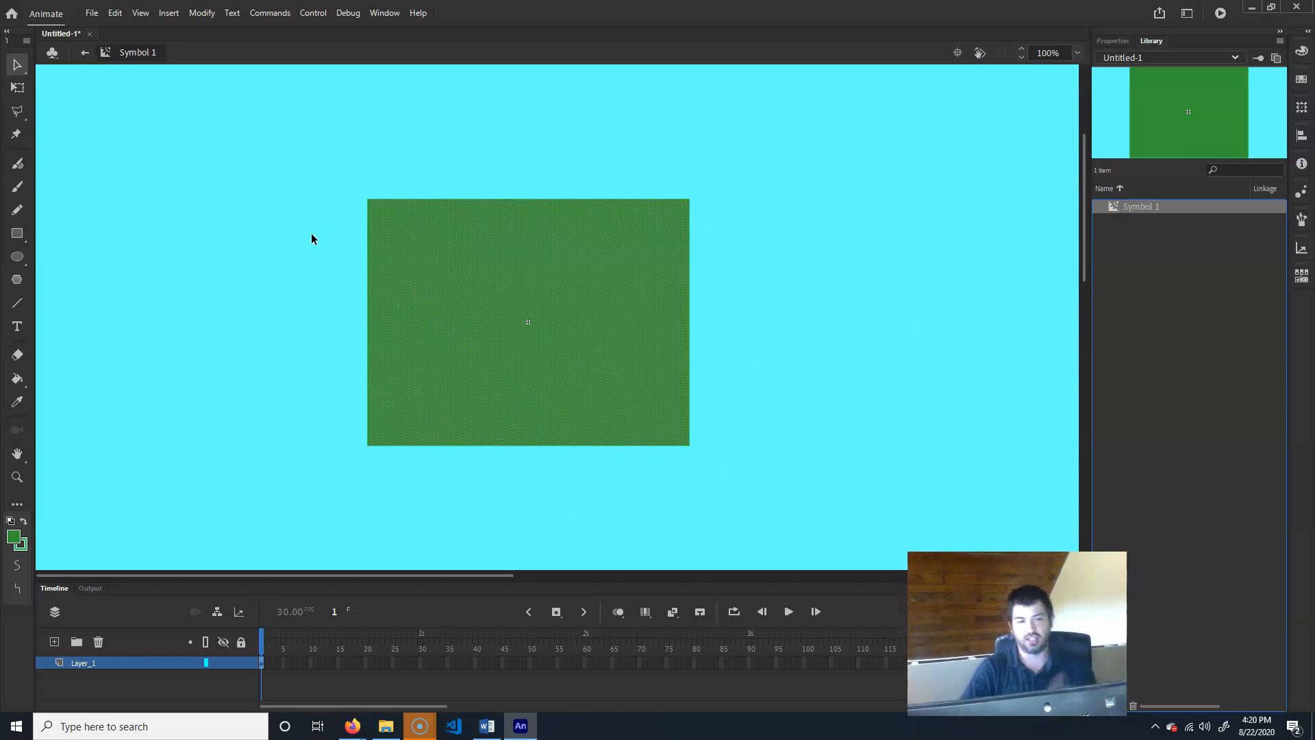
click(84, 52)
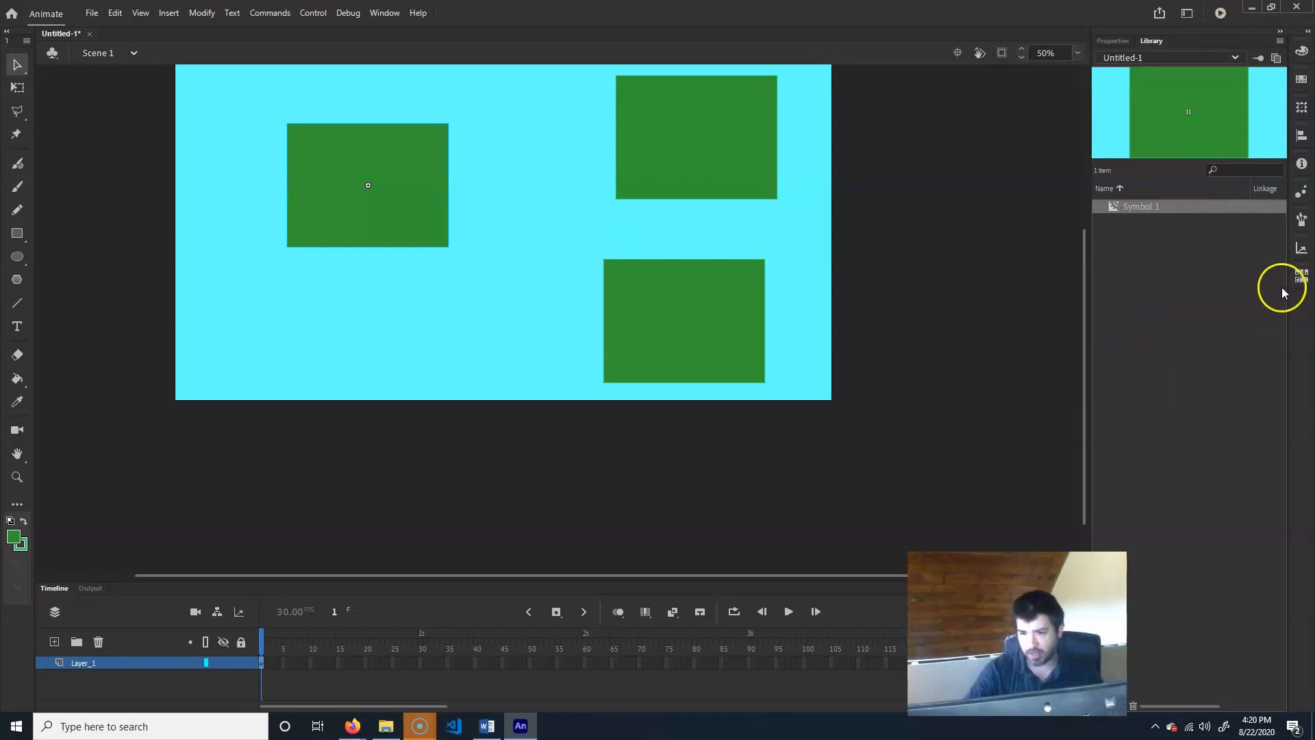
Step: Open the Actions editor and its code snippets for a look, and close both again
click(382, 15)
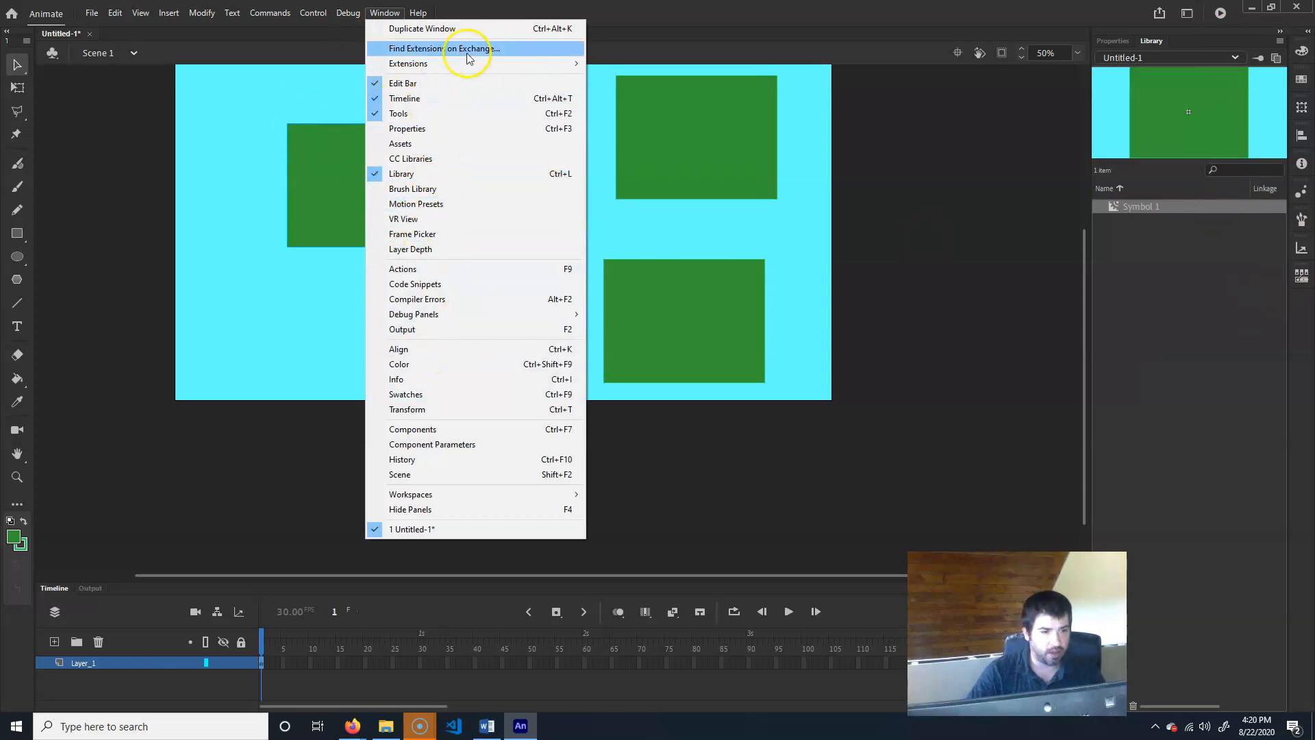
click(455, 268)
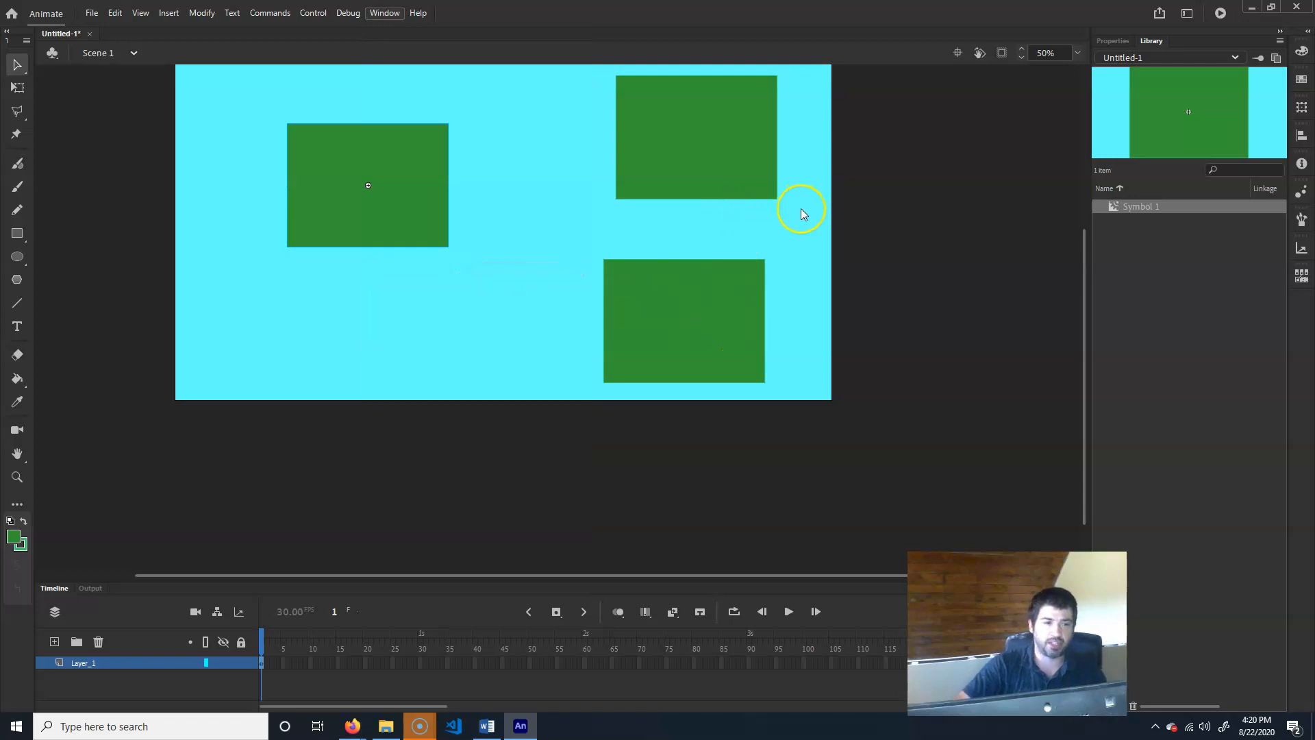
click(637, 273)
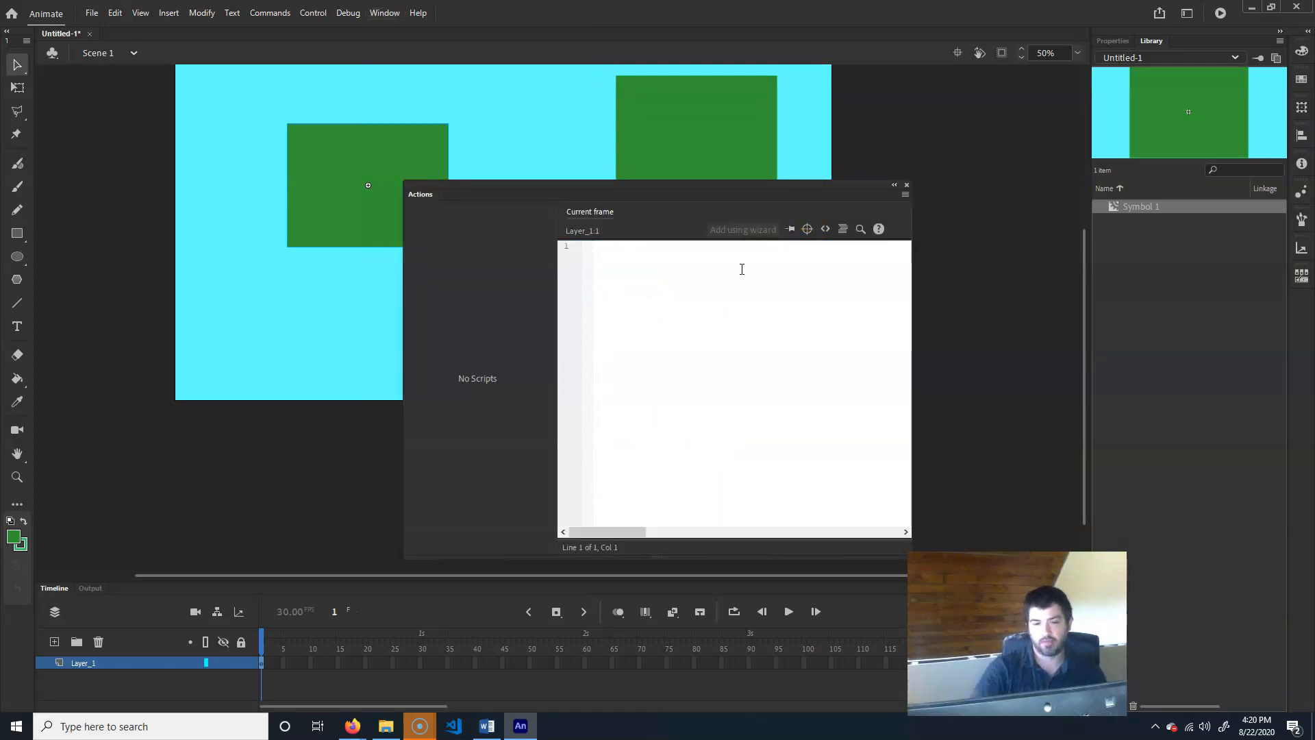
click(825, 228)
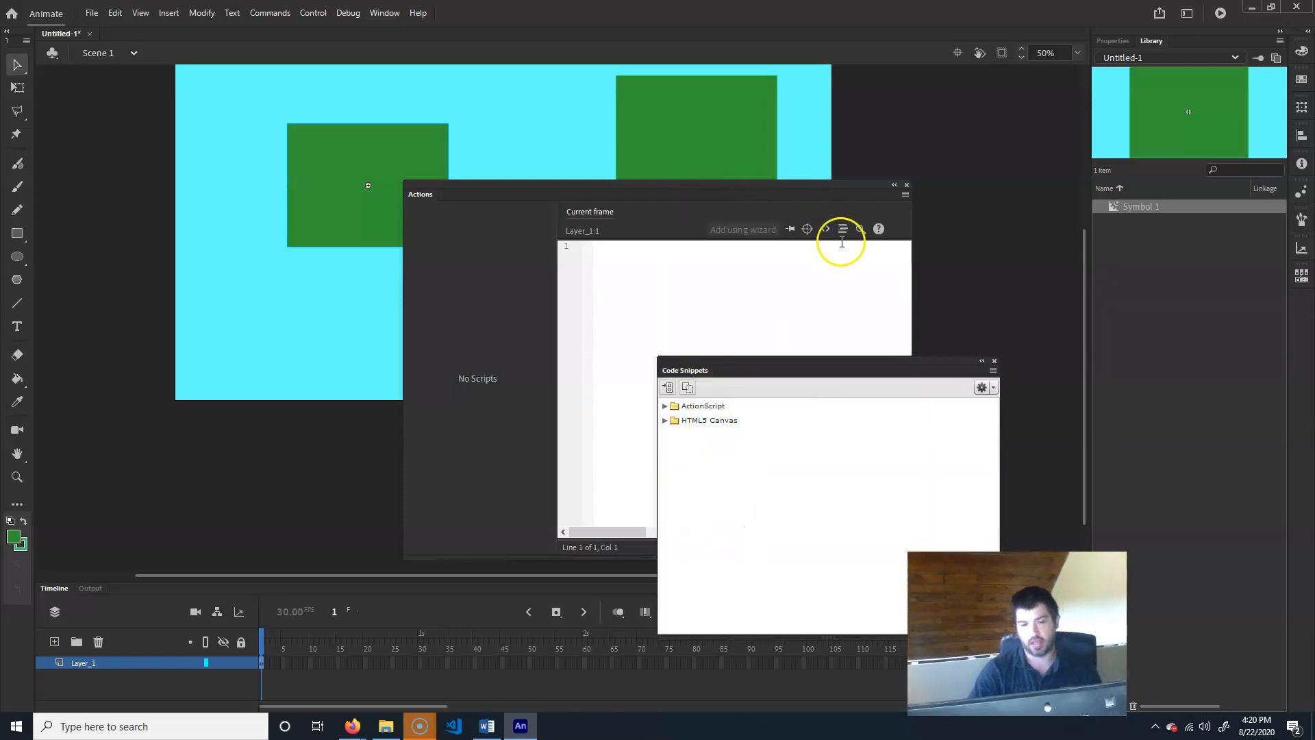
click(994, 361)
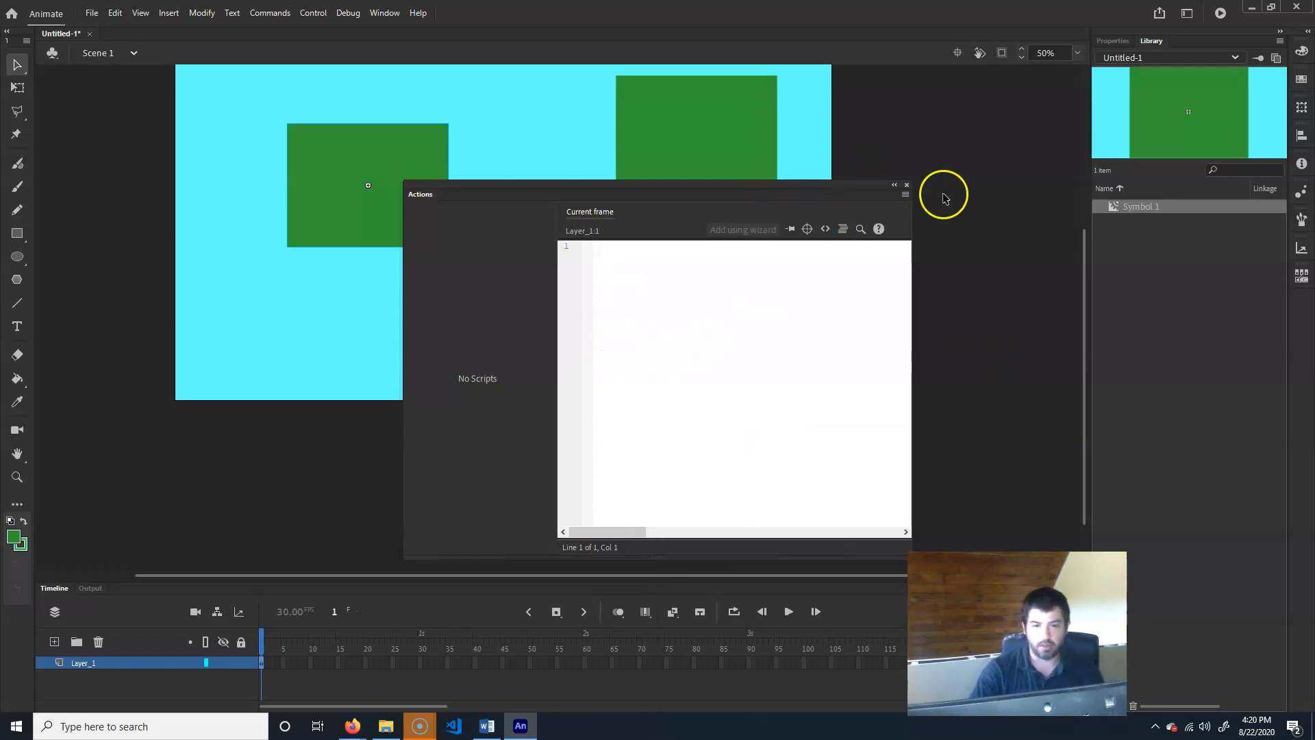
click(906, 185)
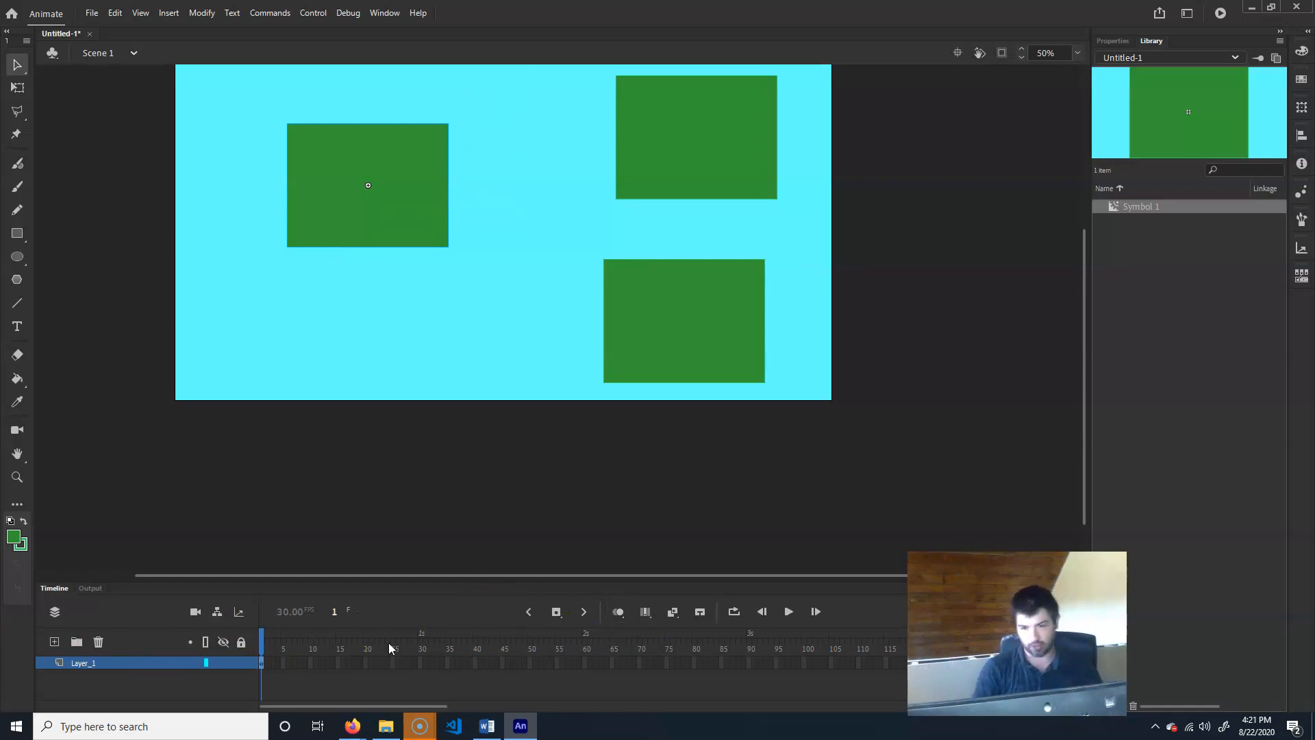
Step: Extend Layer_1's frames to frame 41 and scrub through them
click(322, 640)
click(270, 629)
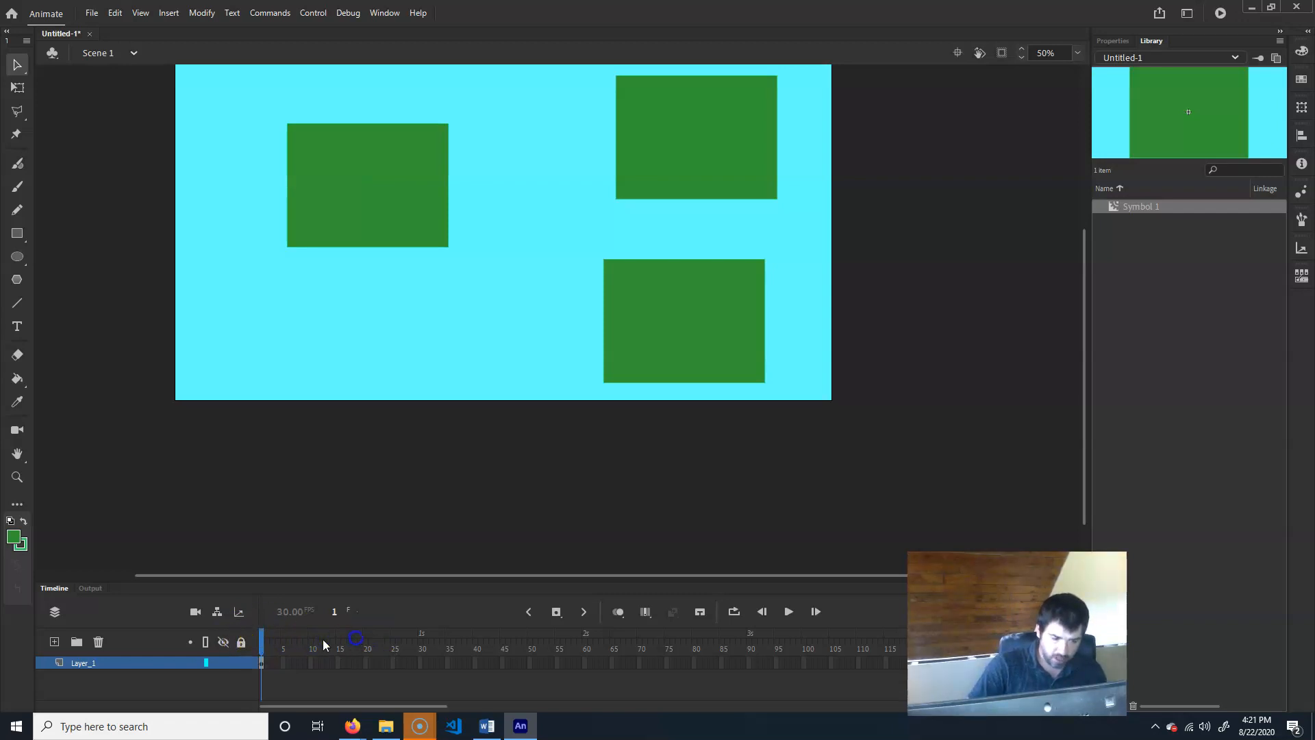
click(478, 664)
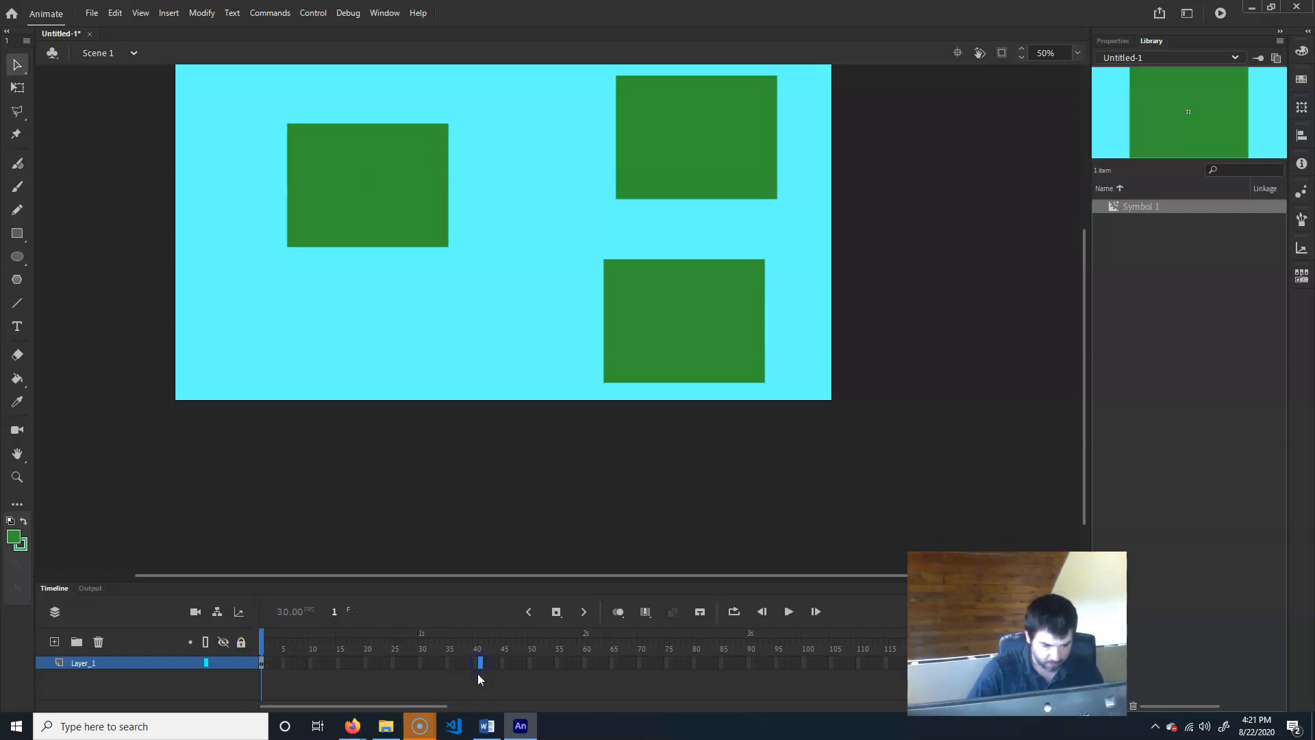
key(F5)
drag(473, 643, 285, 643)
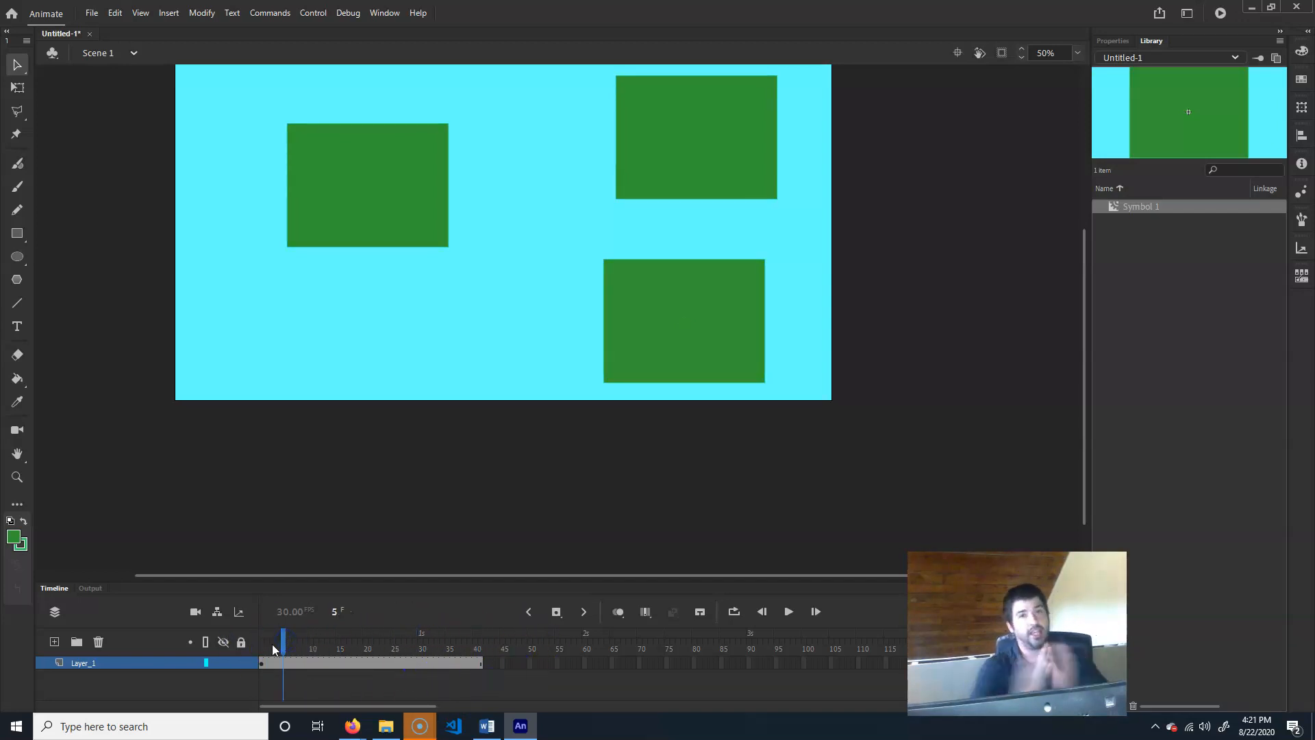
drag(308, 631, 429, 640)
right_click(508, 663)
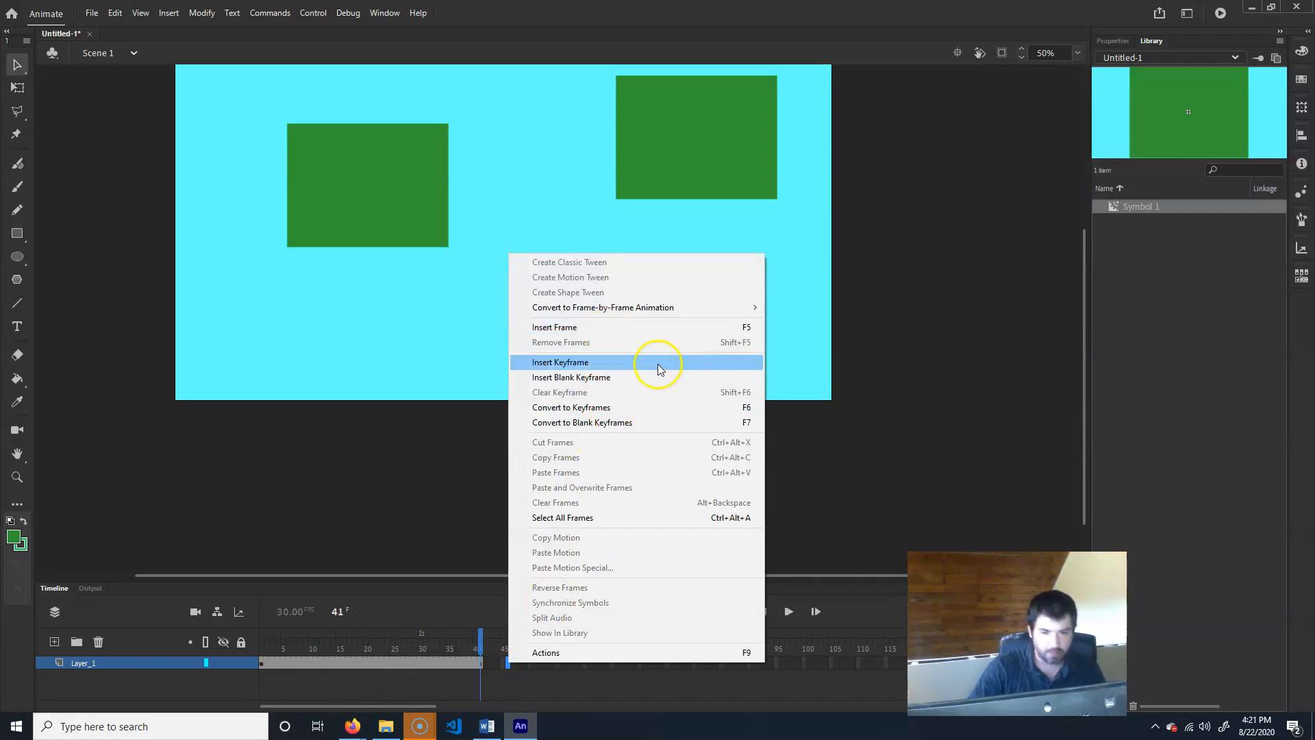
click(403, 639)
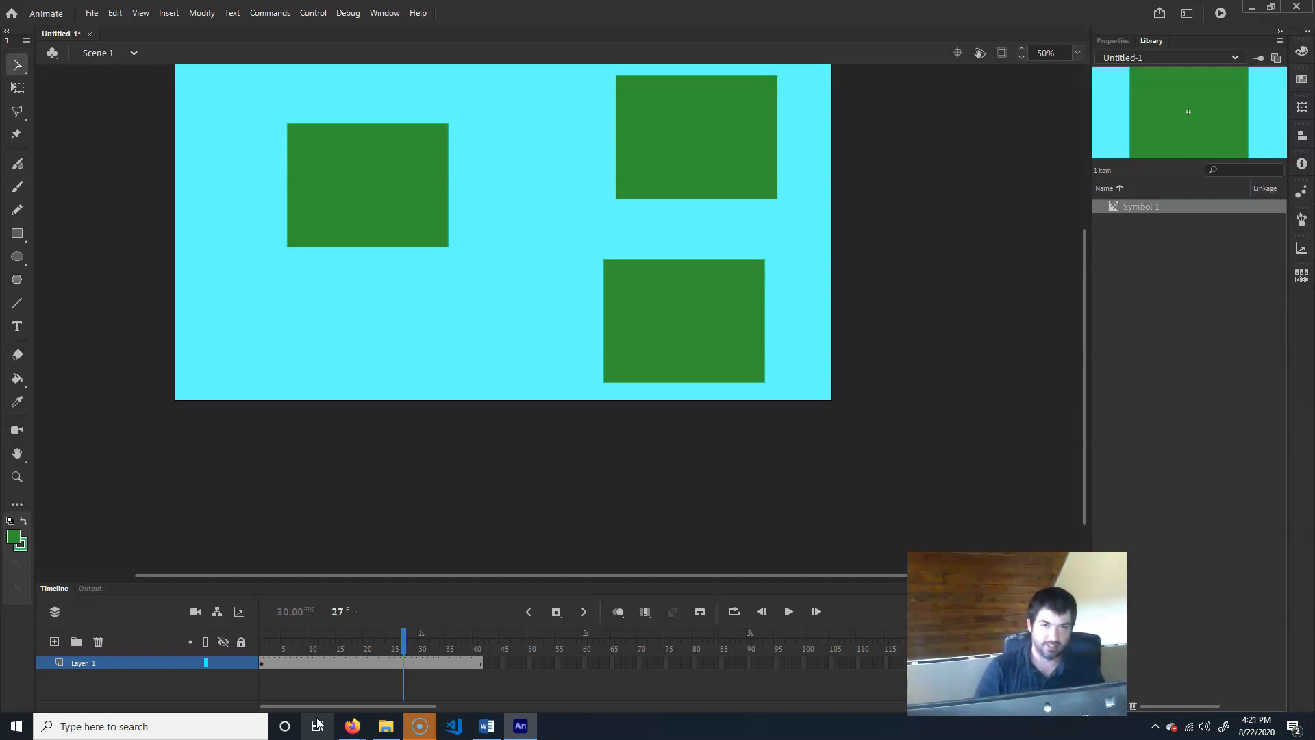
Step: Add a keyframe at frame 14 of Layer_1, moving all three rectangles down and right, and the leftmost one back up
drag(400, 634, 333, 664)
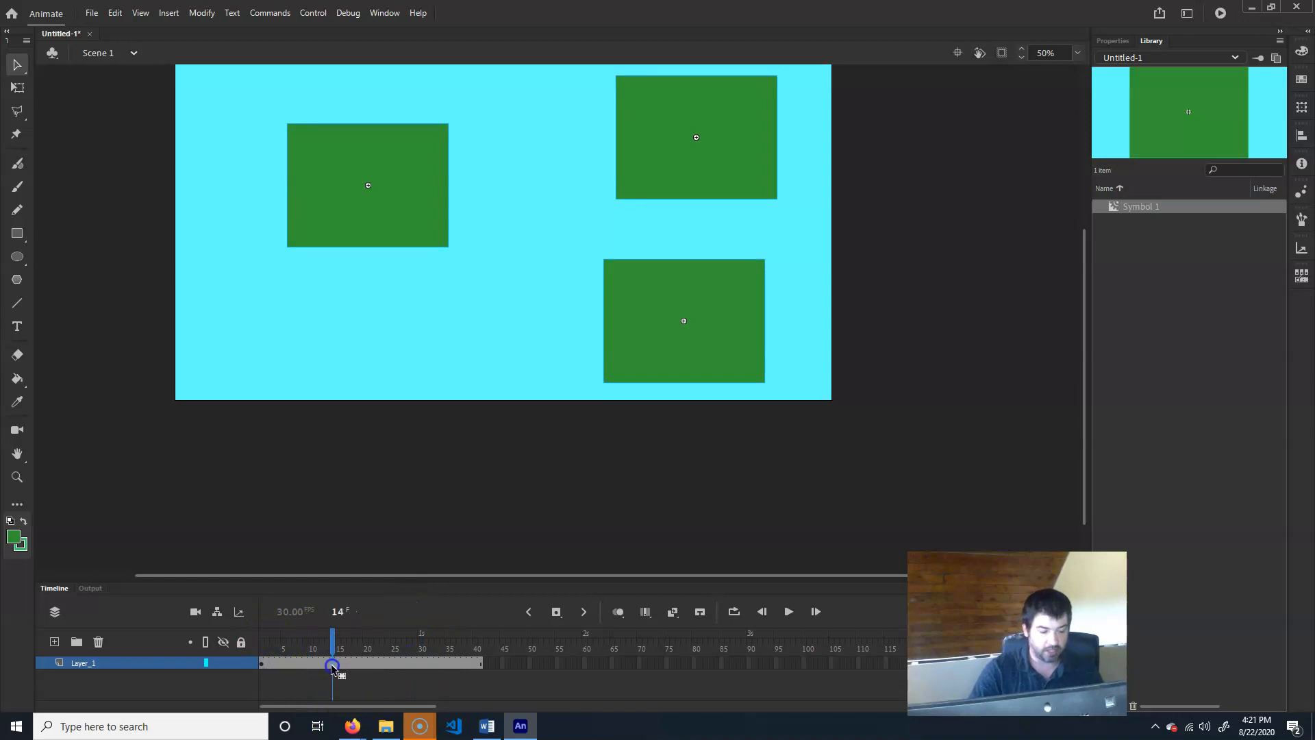
drag(420, 199, 477, 323)
drag(333, 634, 422, 635)
drag(459, 322, 510, 214)
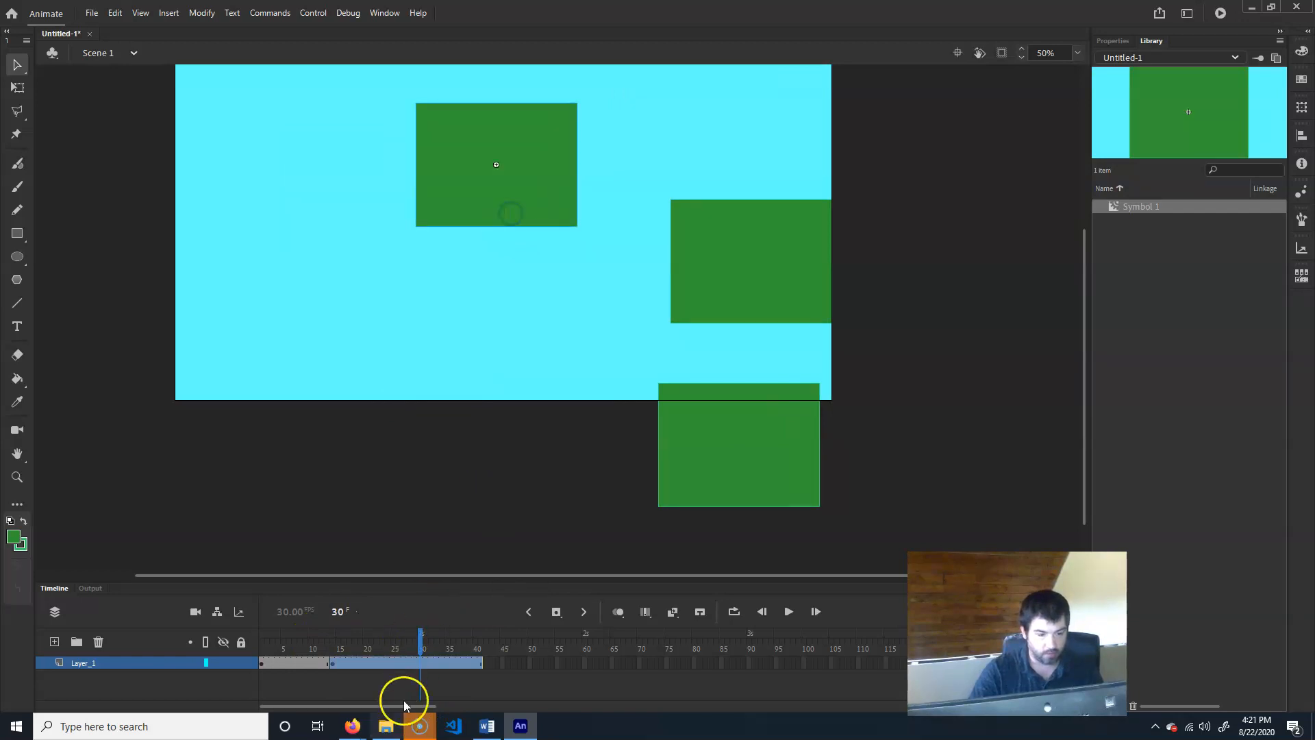
Step: Add a keyframe at frame 30 of Layer_1 and move all three rectangles down and to the left
click(420, 666)
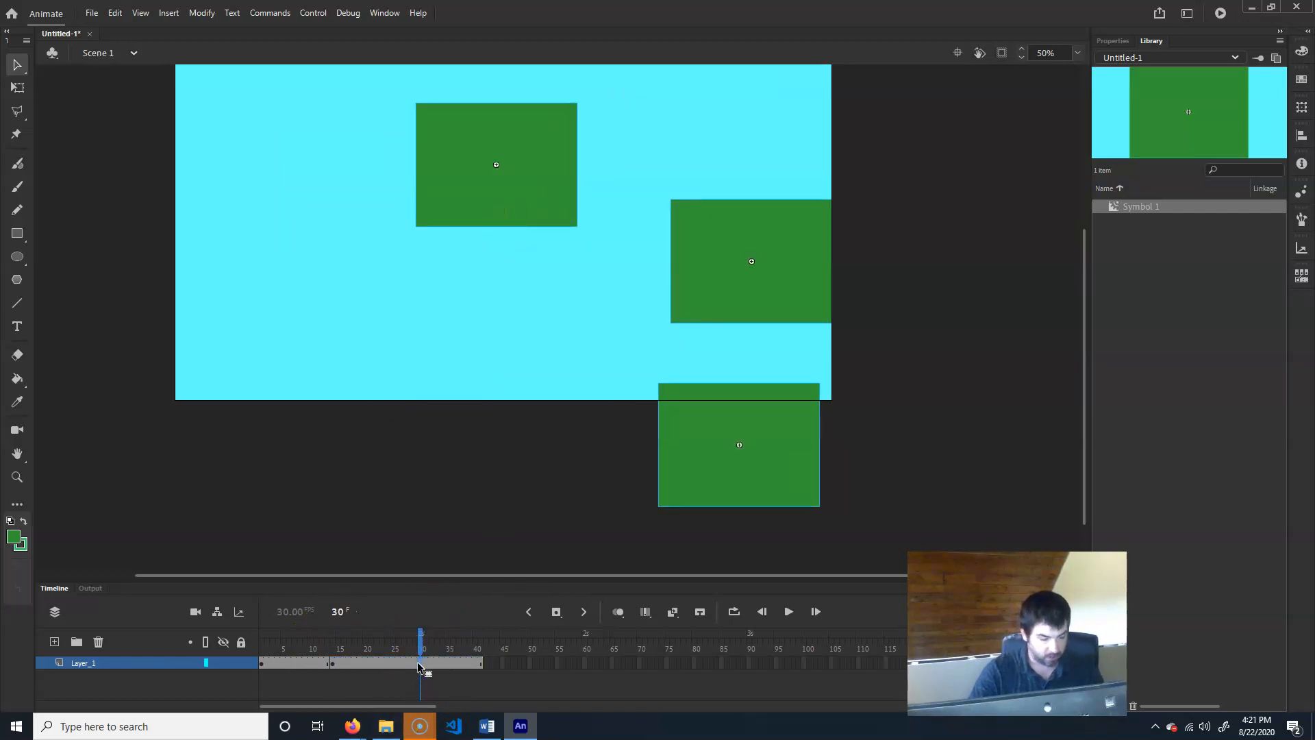
drag(497, 161, 378, 296)
Step: Create classic tweens across Layer_1's keyframe spans and scrub back to frame 10 to preview the motion
drag(382, 634, 455, 662)
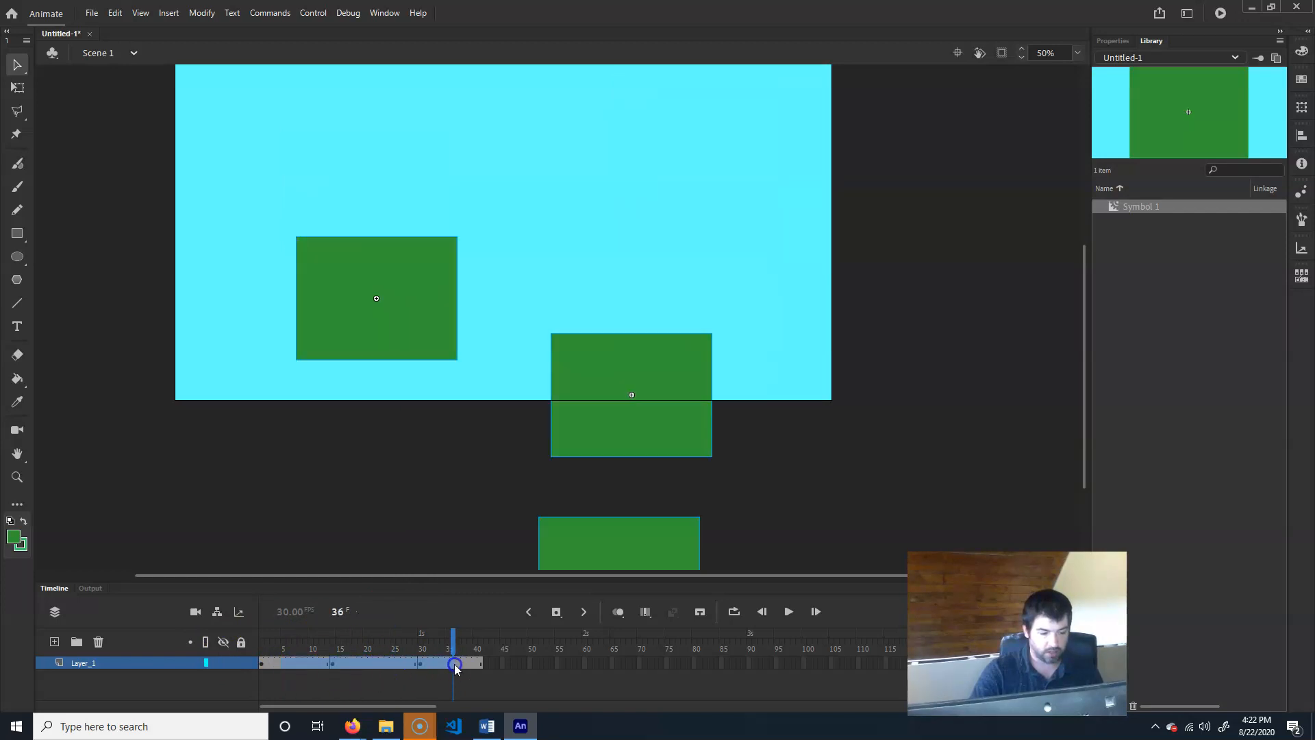
right_click(396, 659)
click(448, 275)
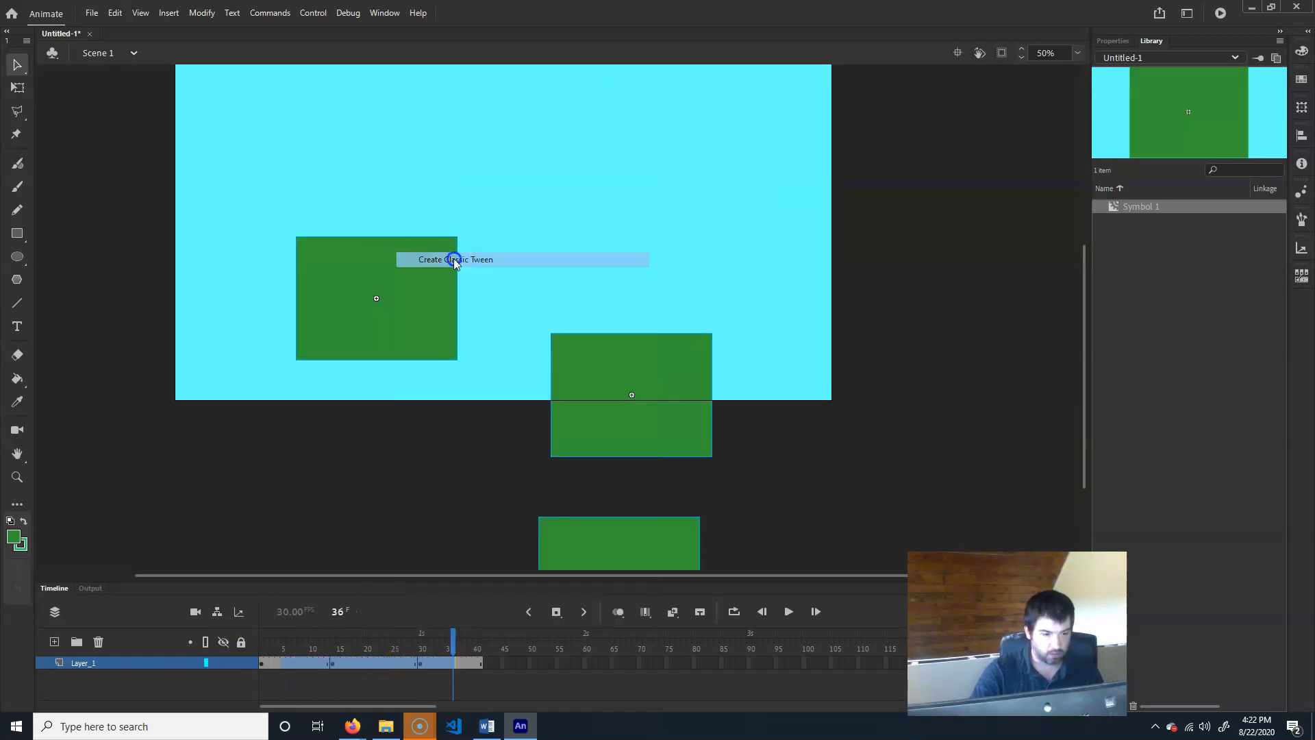
drag(425, 636, 312, 647)
Step: Add a new layer above Layer_1, return to frame 1, and make the new layer active
click(89, 666)
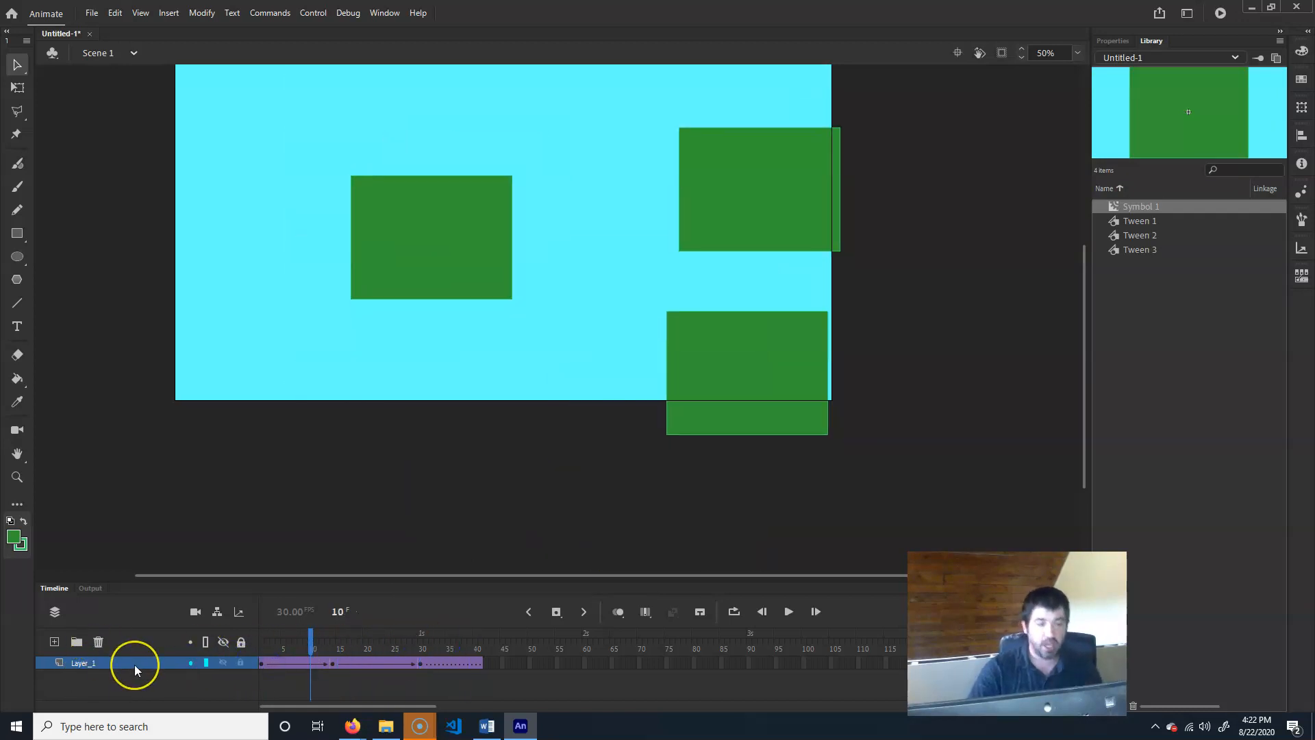
click(54, 641)
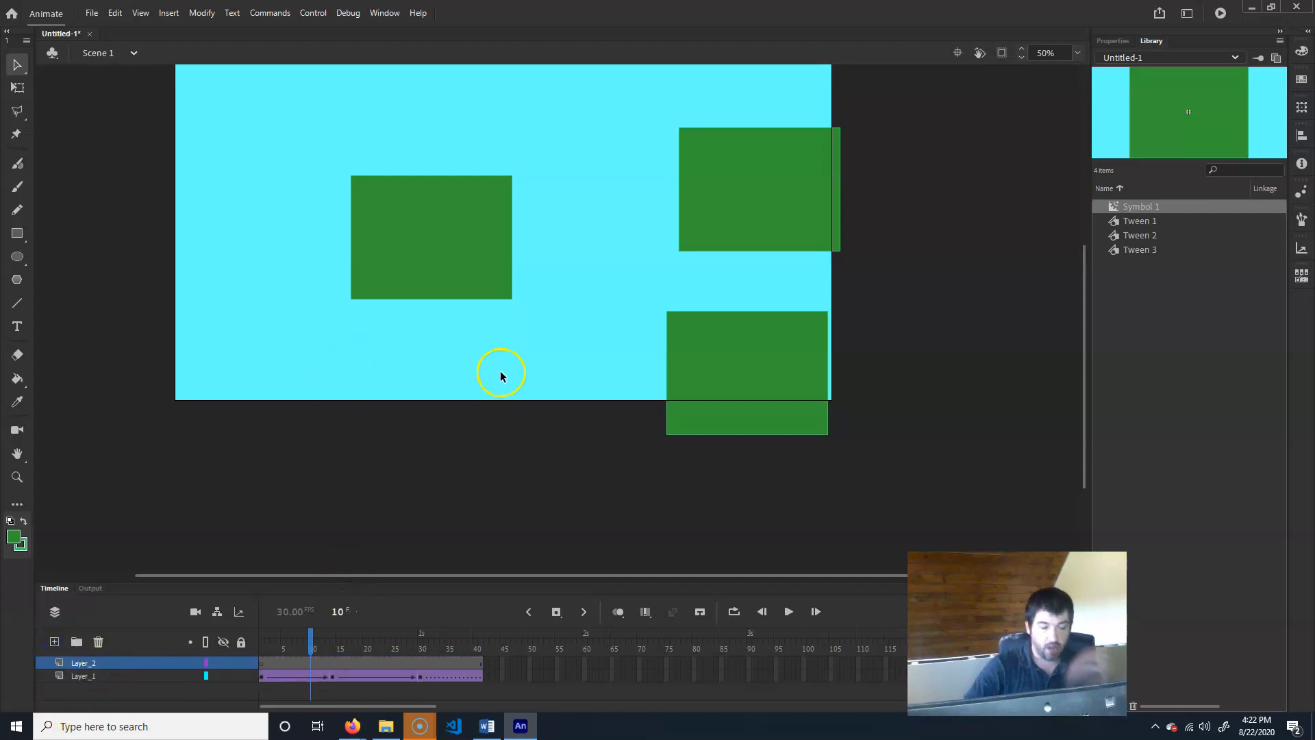
click(113, 676)
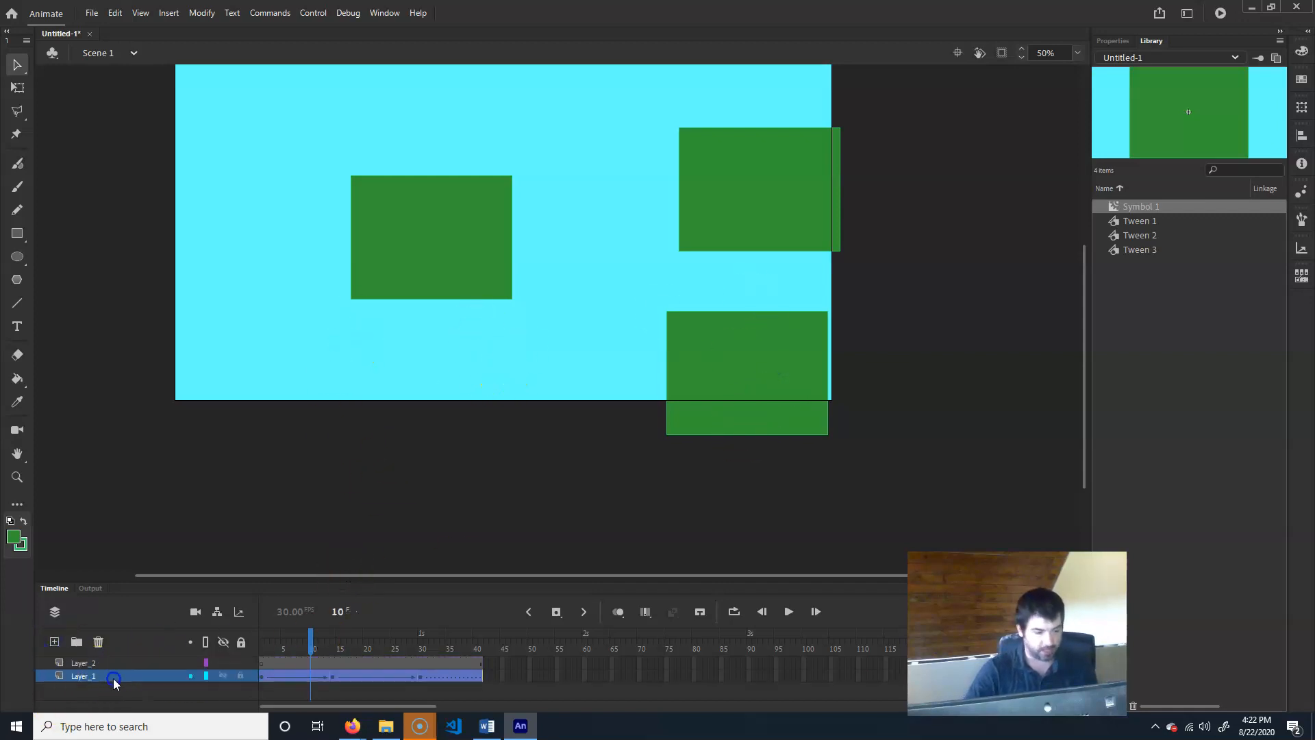
click(774, 353)
click(783, 200)
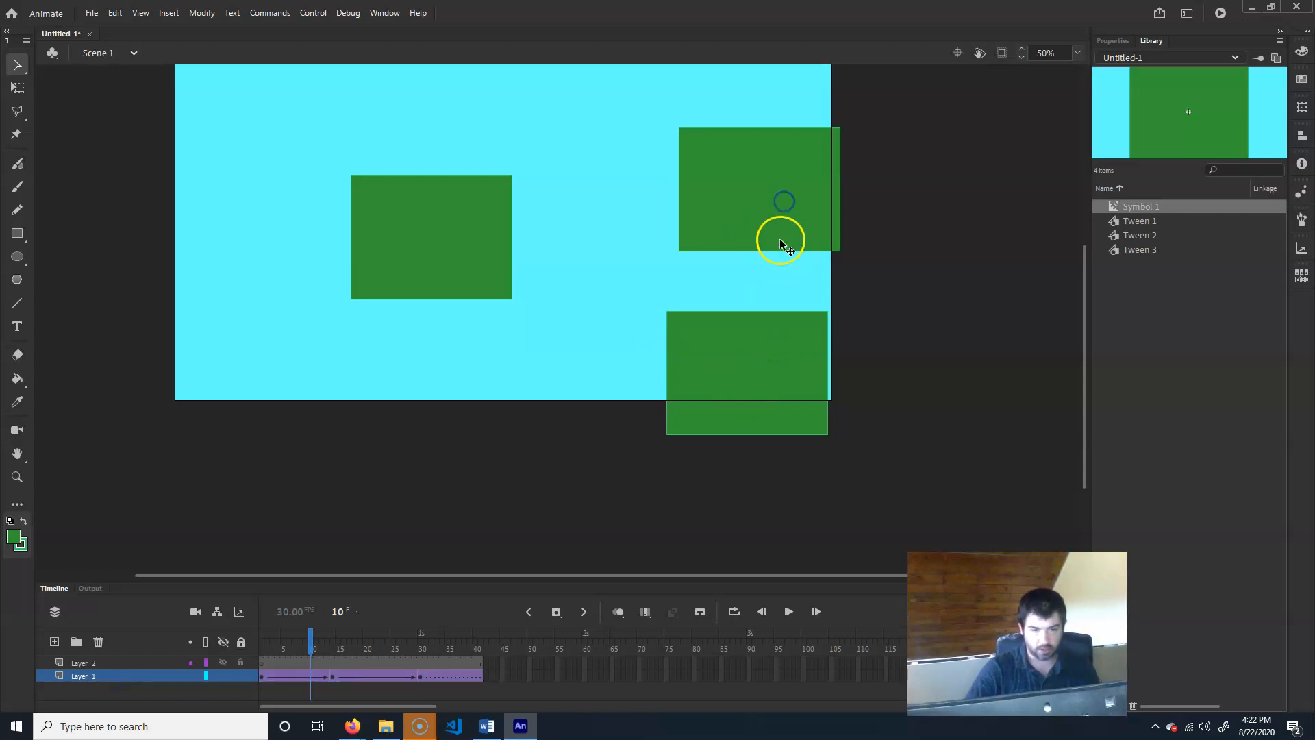
click(224, 662)
drag(330, 632, 181, 641)
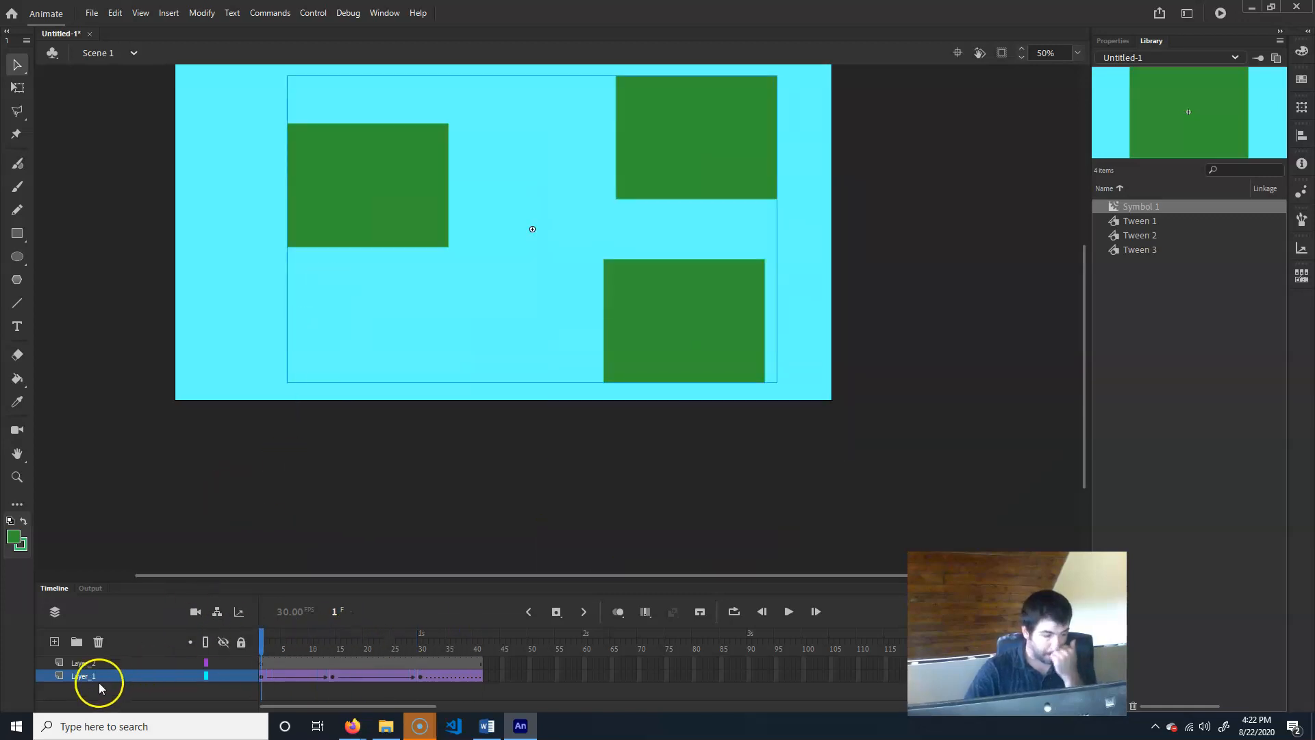
click(114, 664)
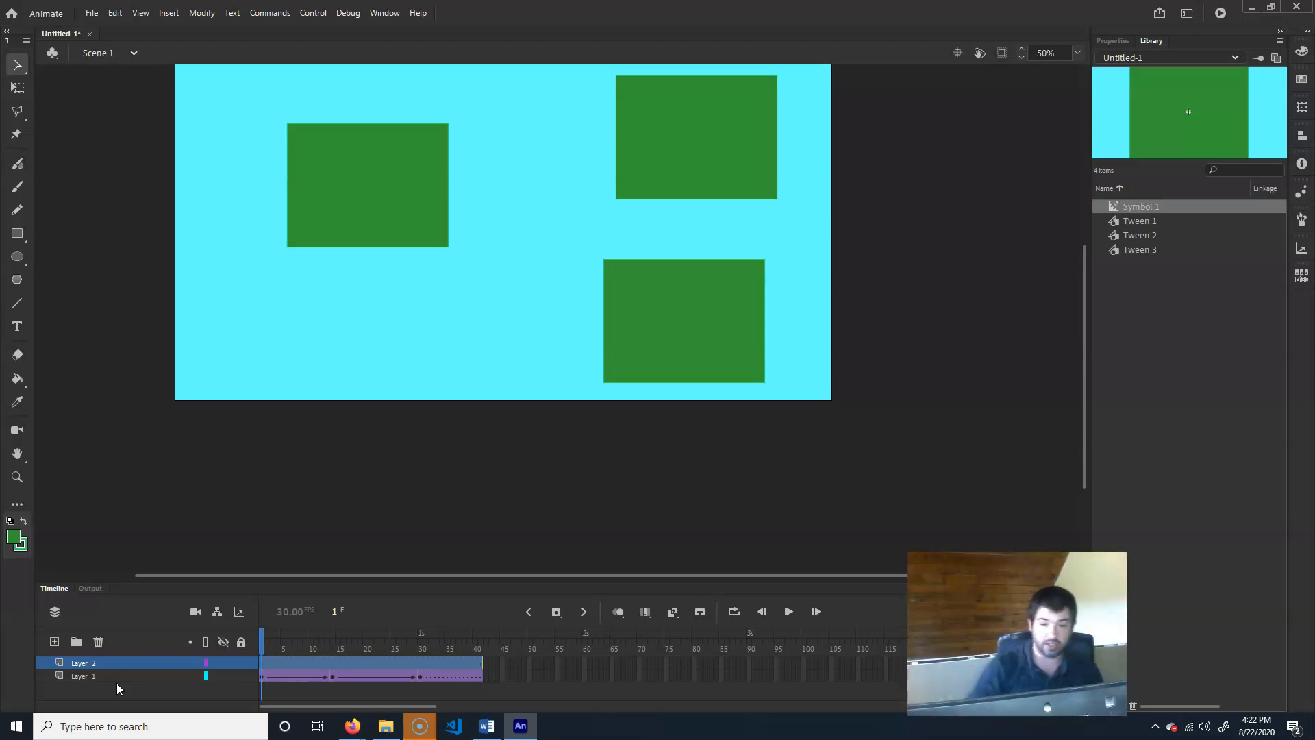
Step: Delete Symbol 1 and all three tween symbols from the library, and remove Layer_1
drag(1139, 274, 1144, 206)
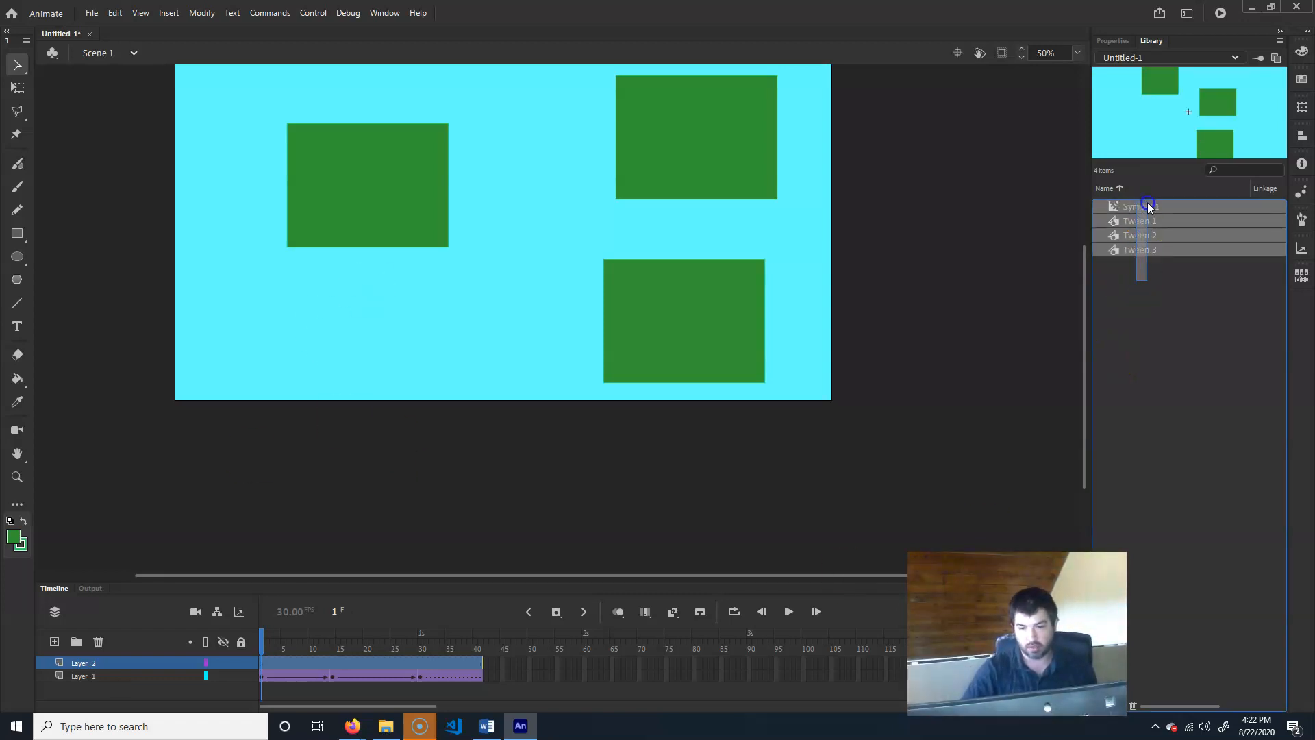
key(Delete)
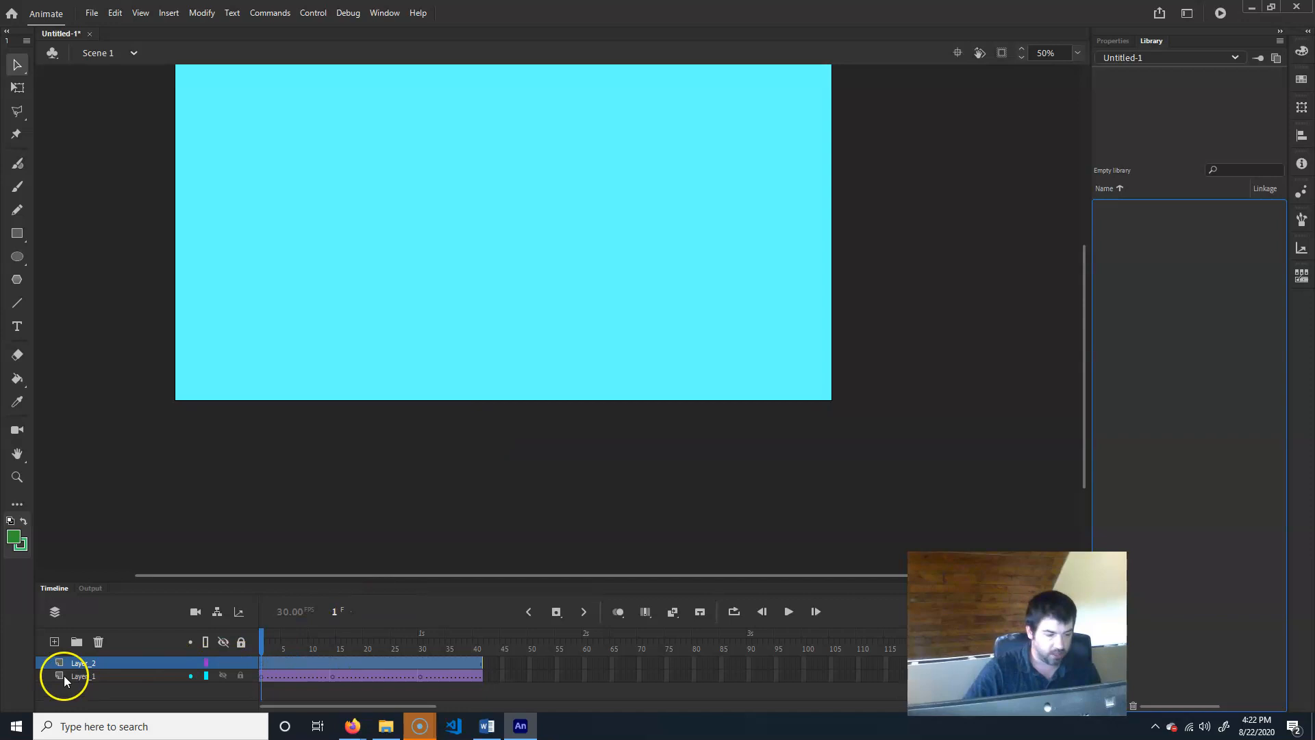
click(85, 677)
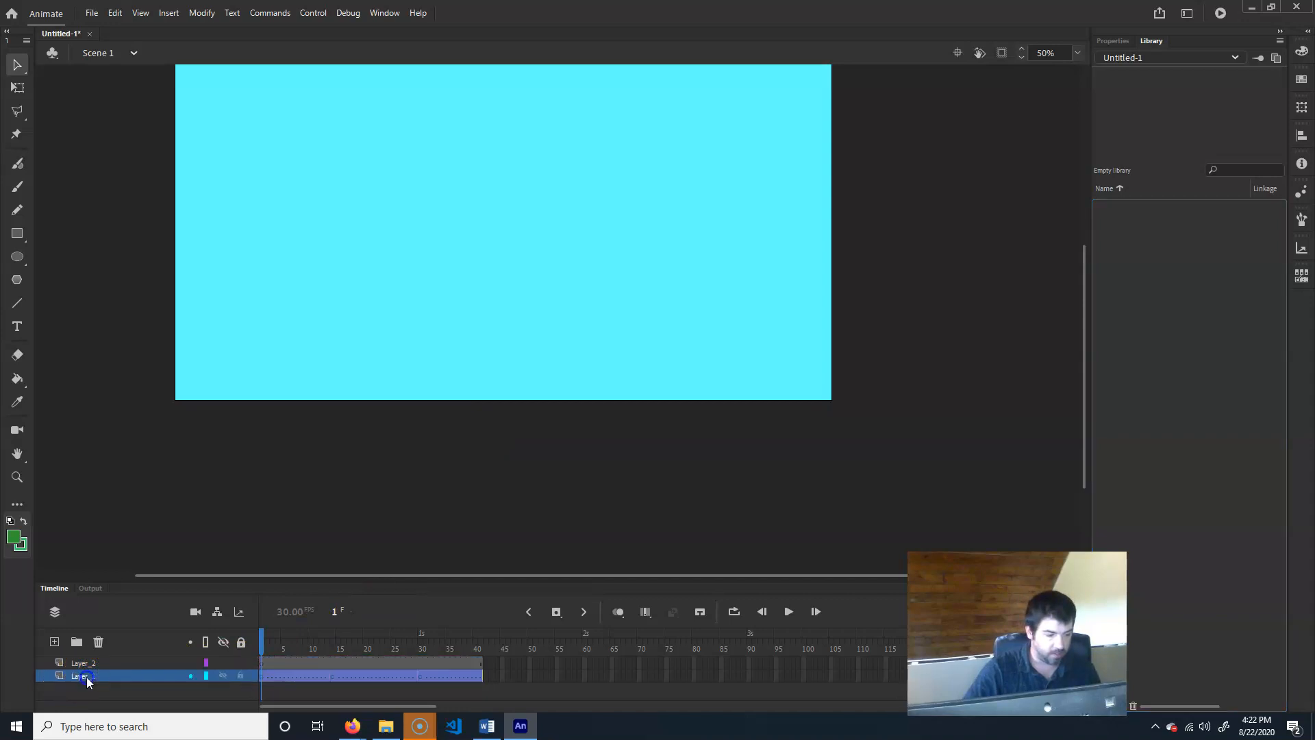
click(98, 642)
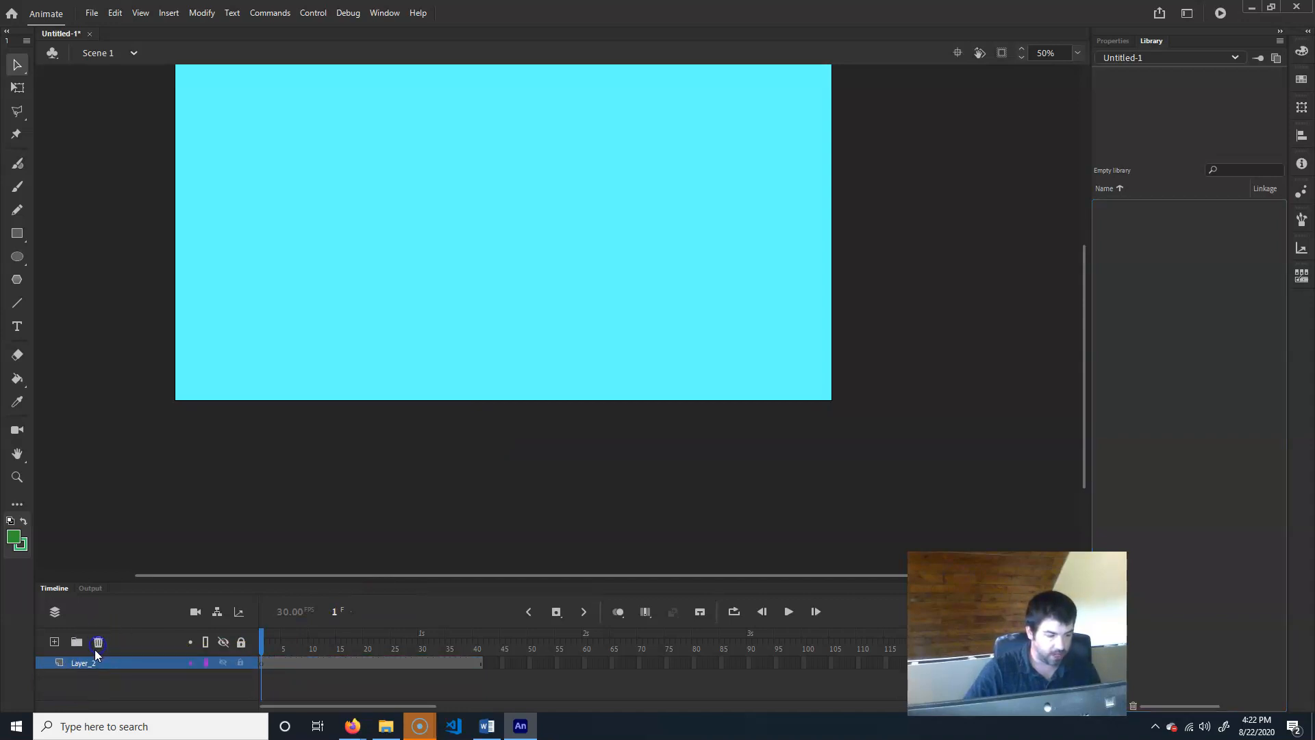
Step: Remove all of Layer_2's frames after frame 1
drag(494, 665, 268, 660)
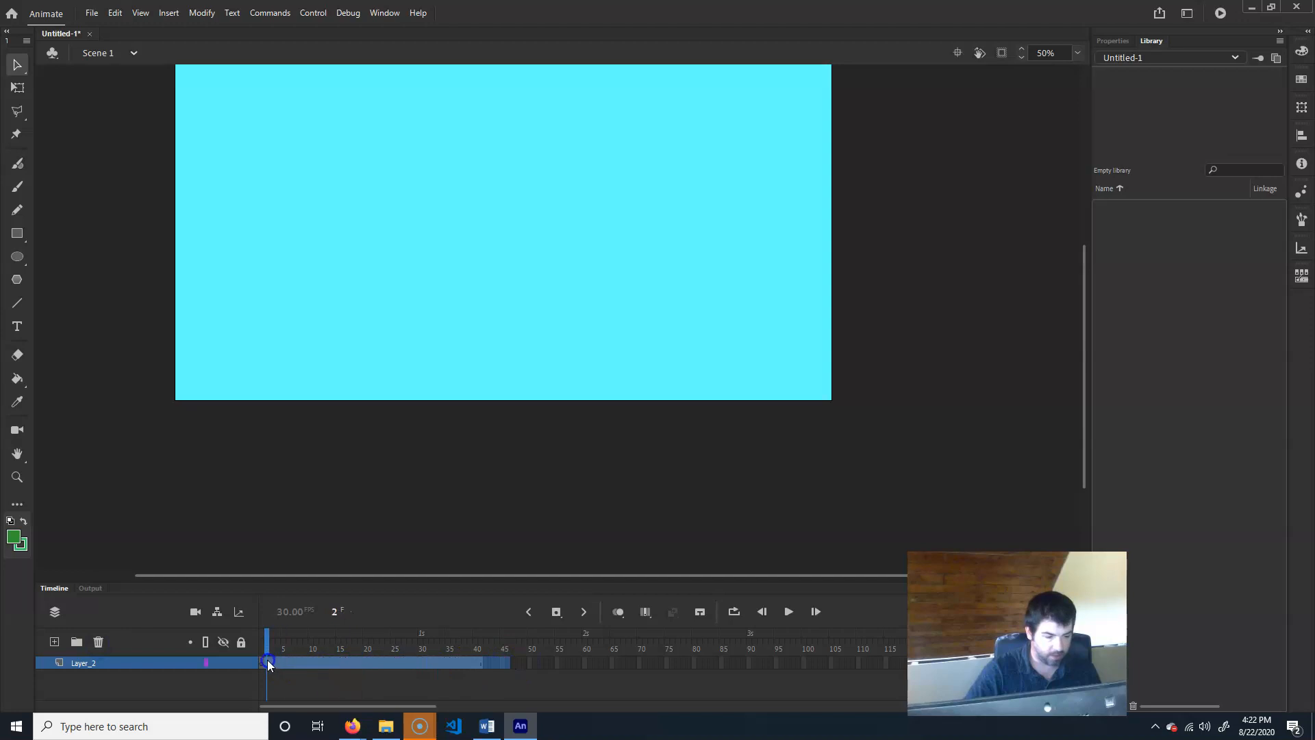
right_click(284, 660)
click(352, 339)
click(281, 661)
click(263, 667)
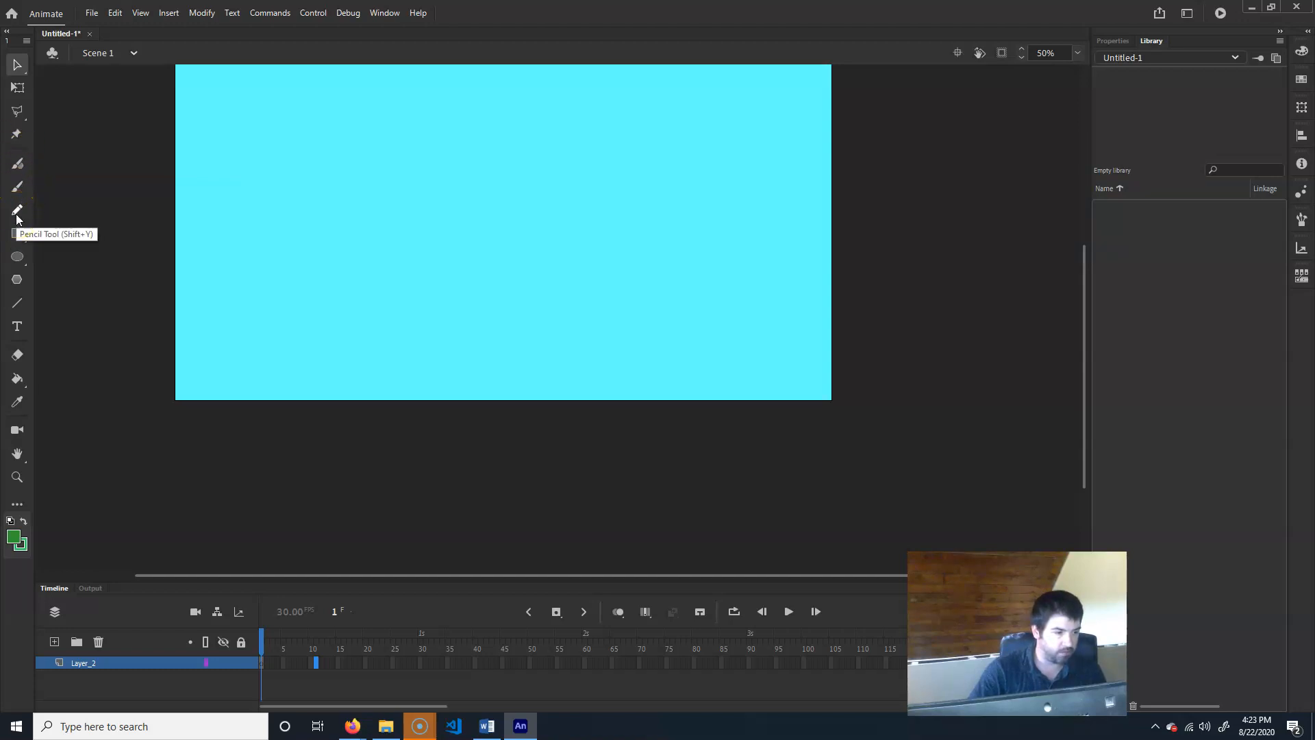
Step: Add the available brush tool from the extra tools palette to the toolbar, directly above the existing plain brush
click(17, 504)
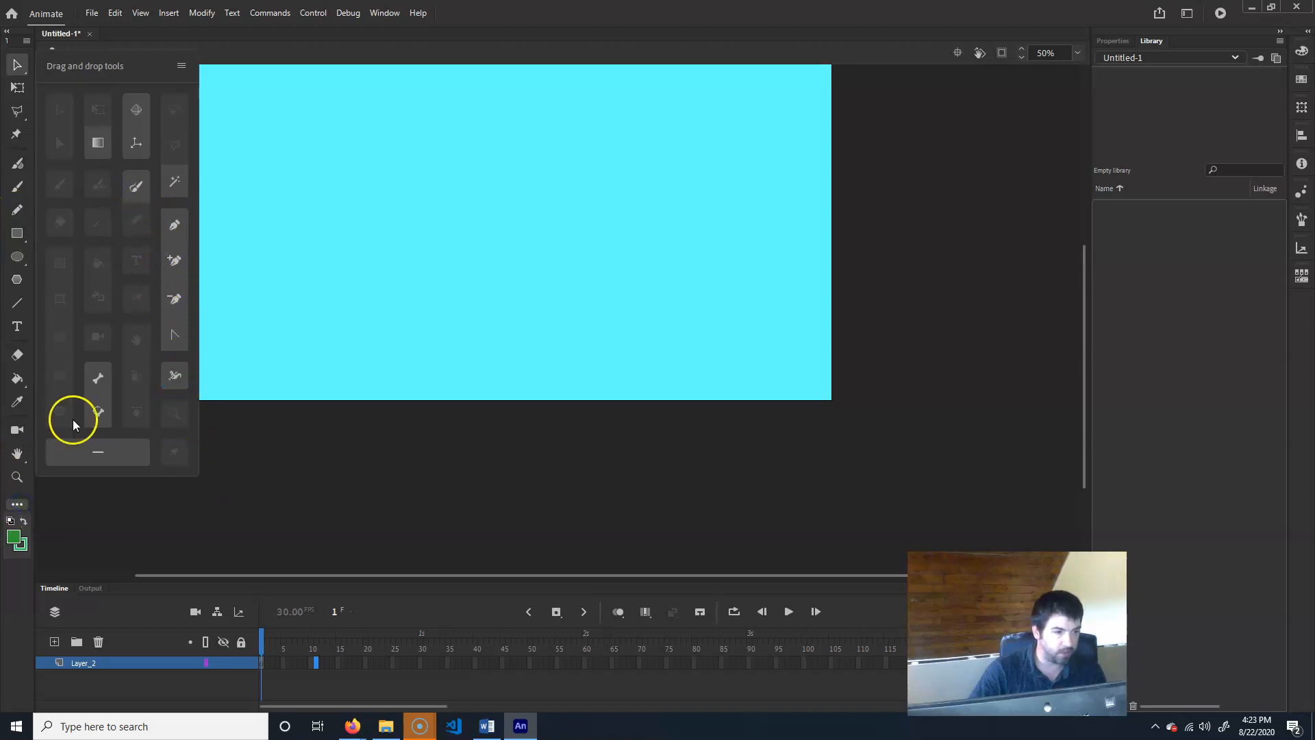
click(18, 504)
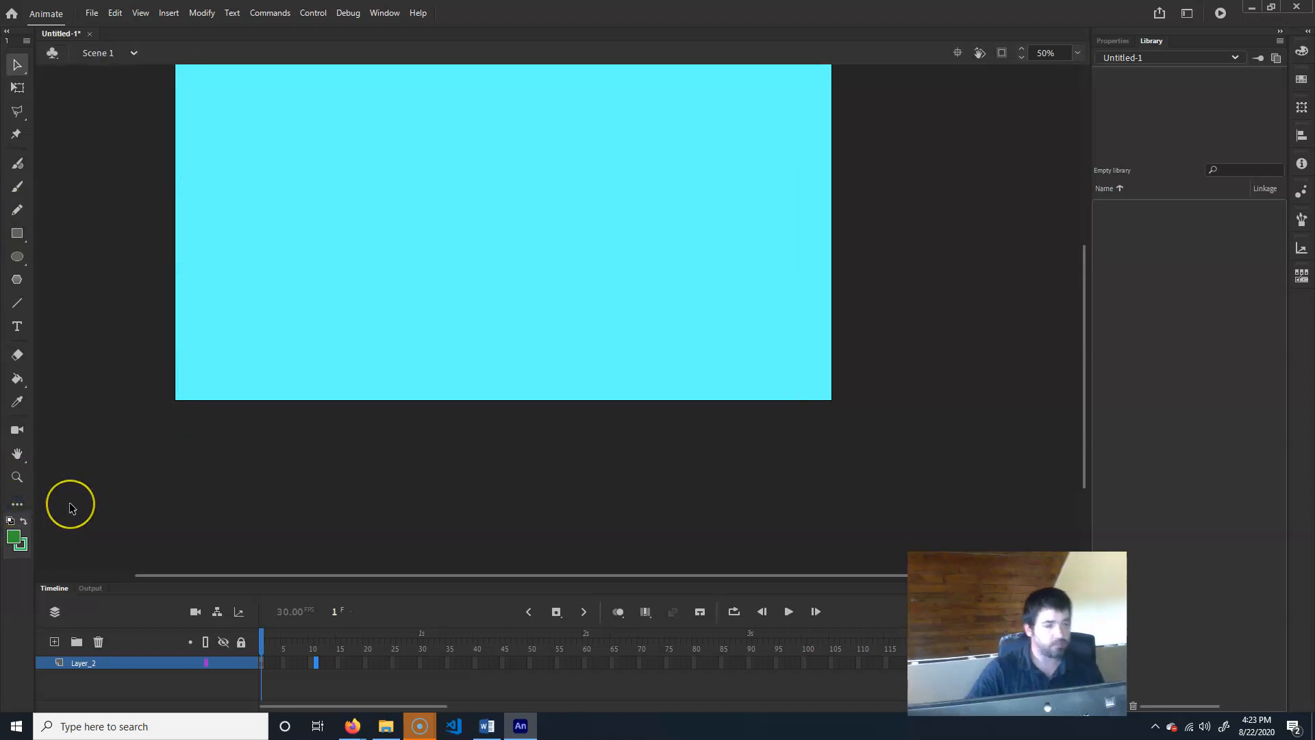
click(17, 505)
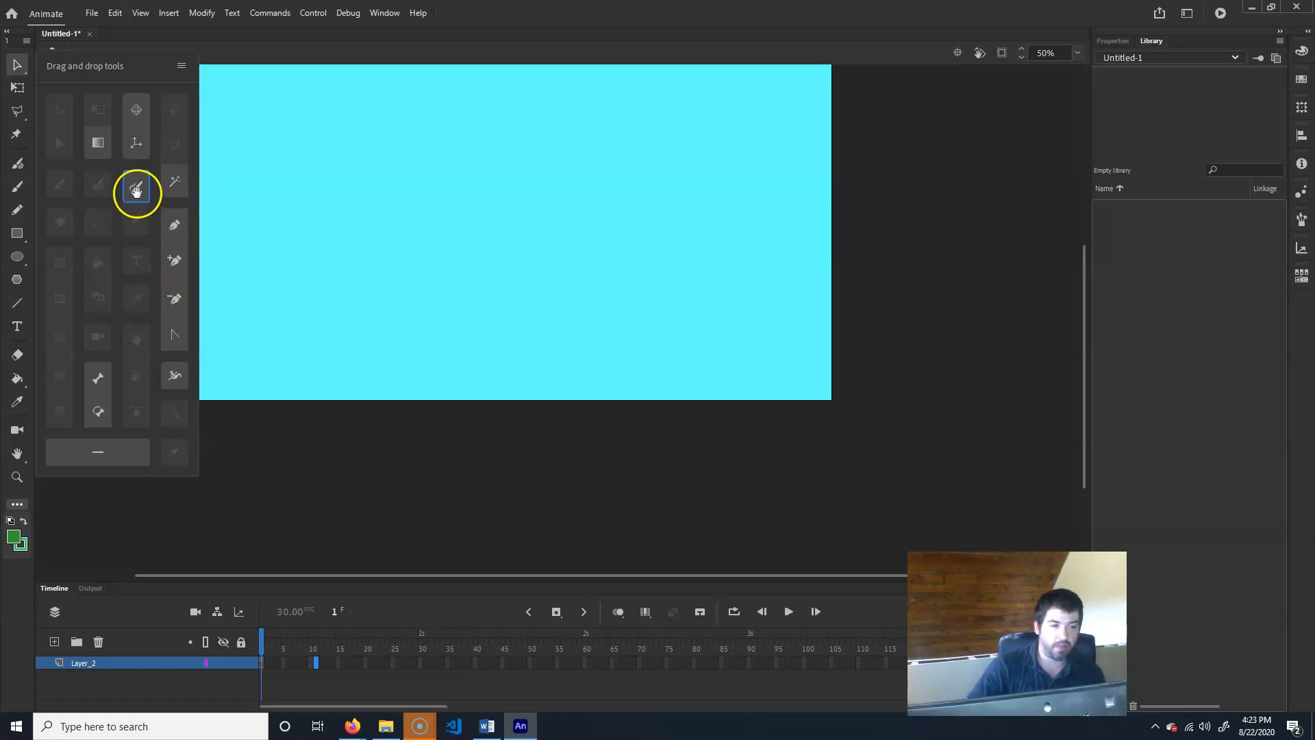
mouse_move(138, 187)
mouse_down()
mouse_move(25, 192)
mouse_move(21, 178)
mouse_up()
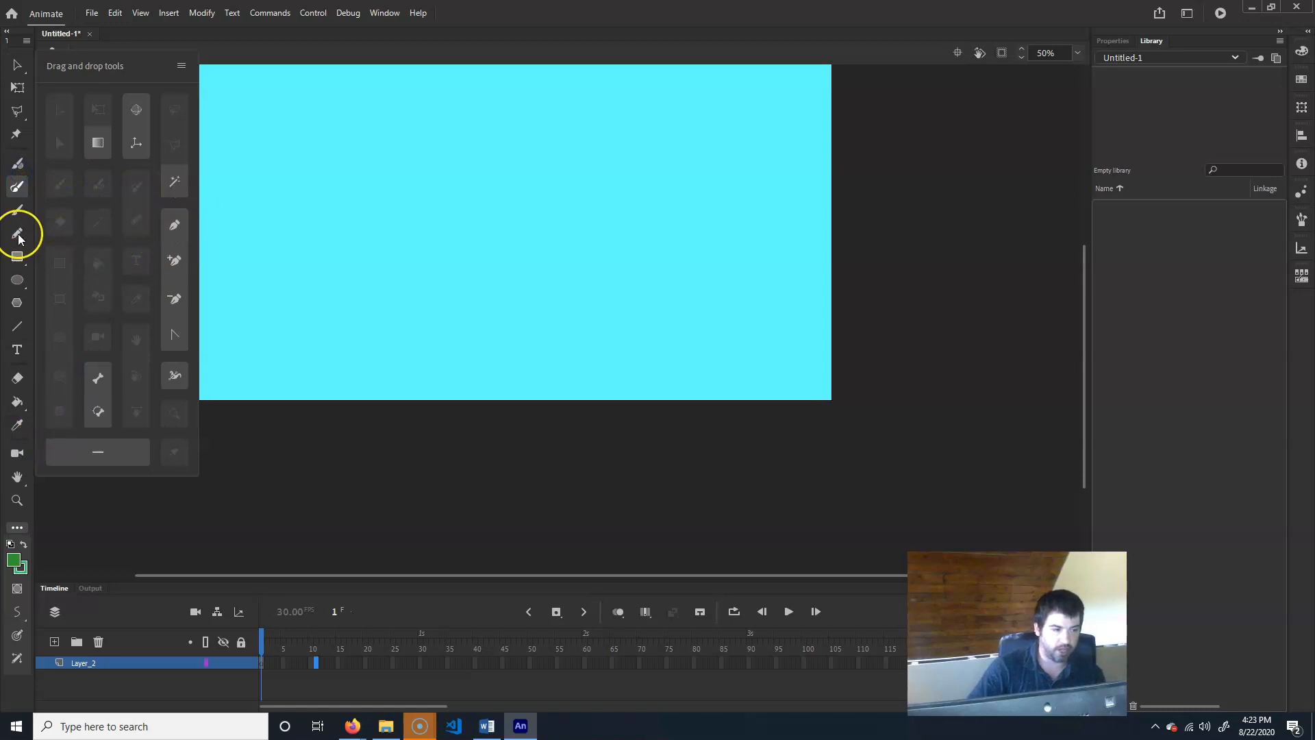
Step: Remove the plain brush tool from the toolbar and put it back above the pencil
mouse_move(15, 218)
mouse_down()
mouse_move(103, 235)
mouse_move(155, 196)
mouse_move(130, 137)
mouse_up()
mouse_move(147, 370)
mouse_down()
mouse_move(129, 308)
mouse_move(155, 182)
mouse_move(144, 372)
mouse_up()
drag(66, 190, 17, 210)
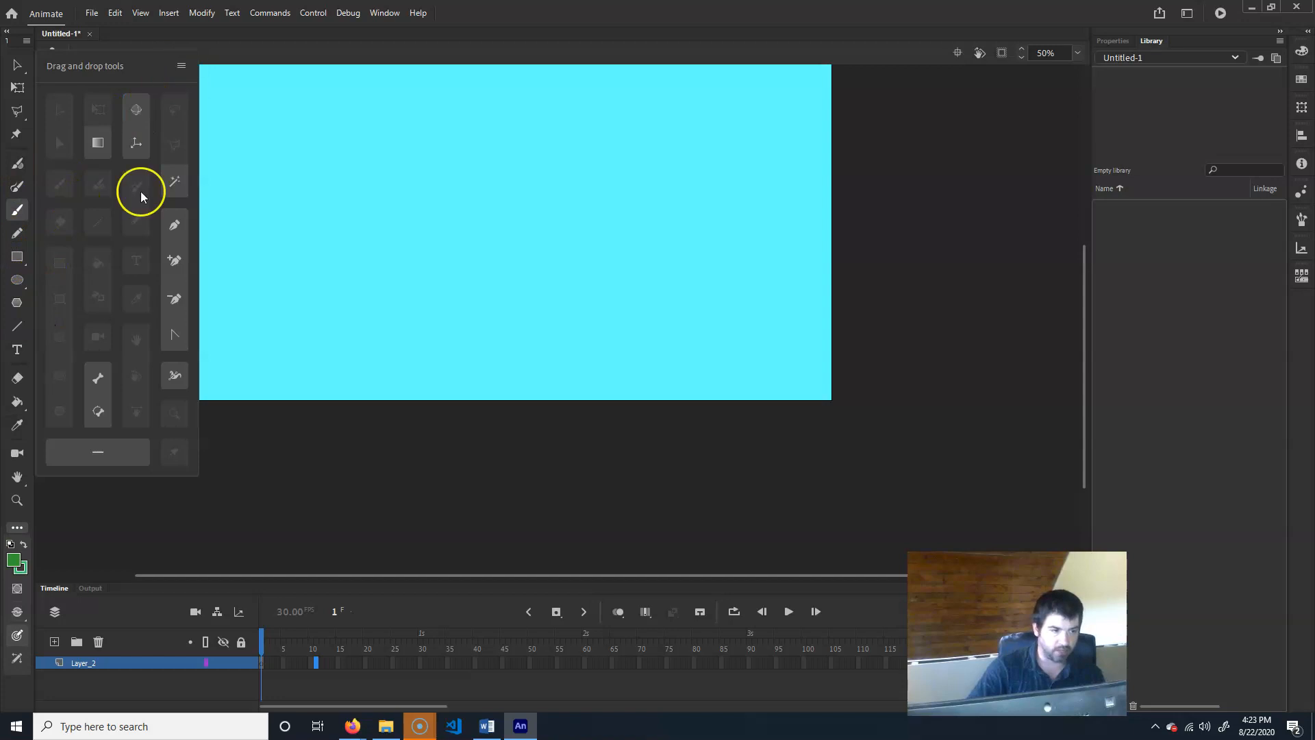
Step: Close the extra tools palette and activate the first brush tool in the toolbar
click(15, 528)
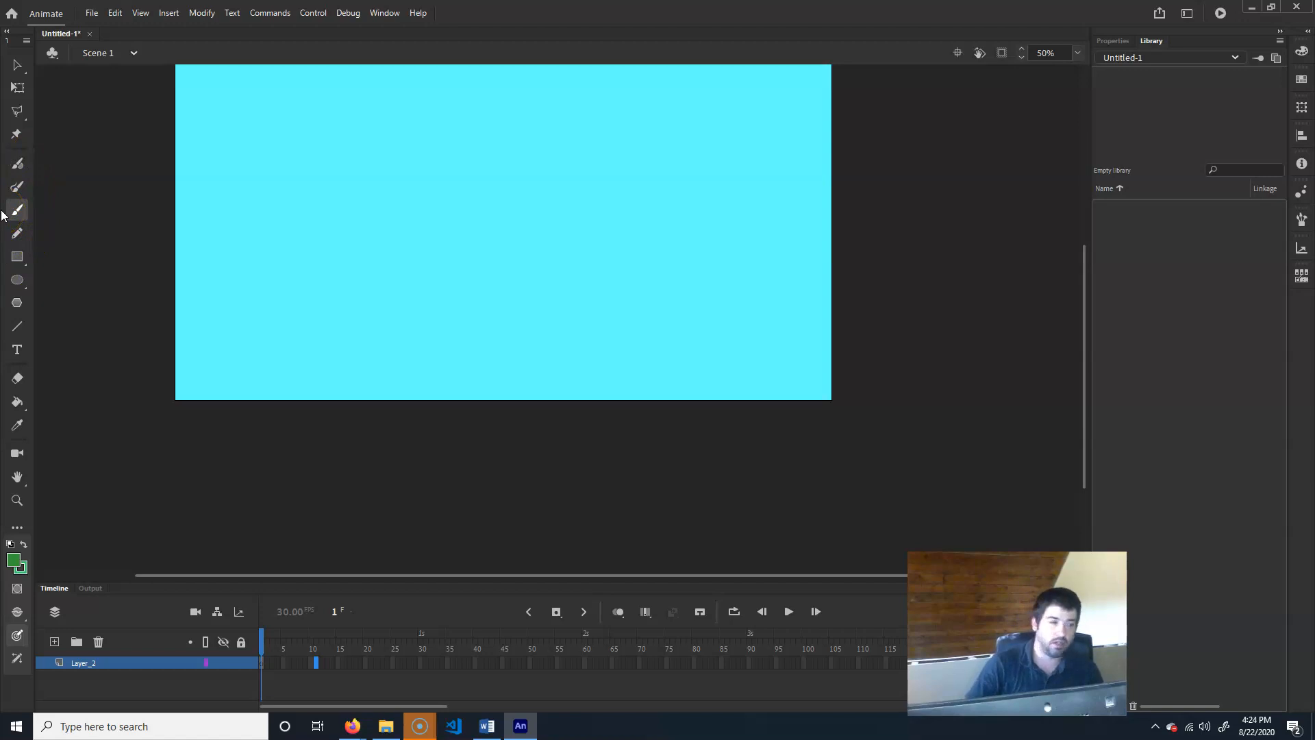
click(17, 163)
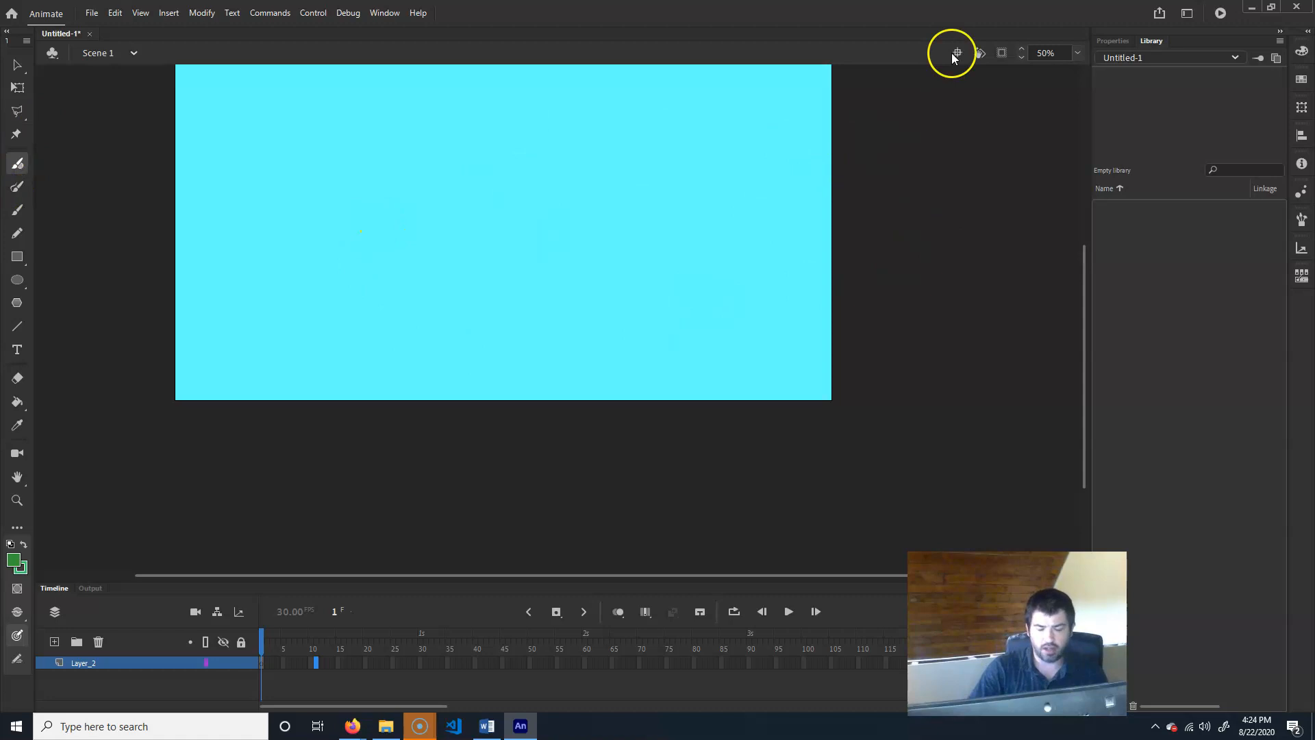
Step: Try two wavy pressure-based Fluid Brush strokes at size 13 on the stage, undoing each one
click(1114, 41)
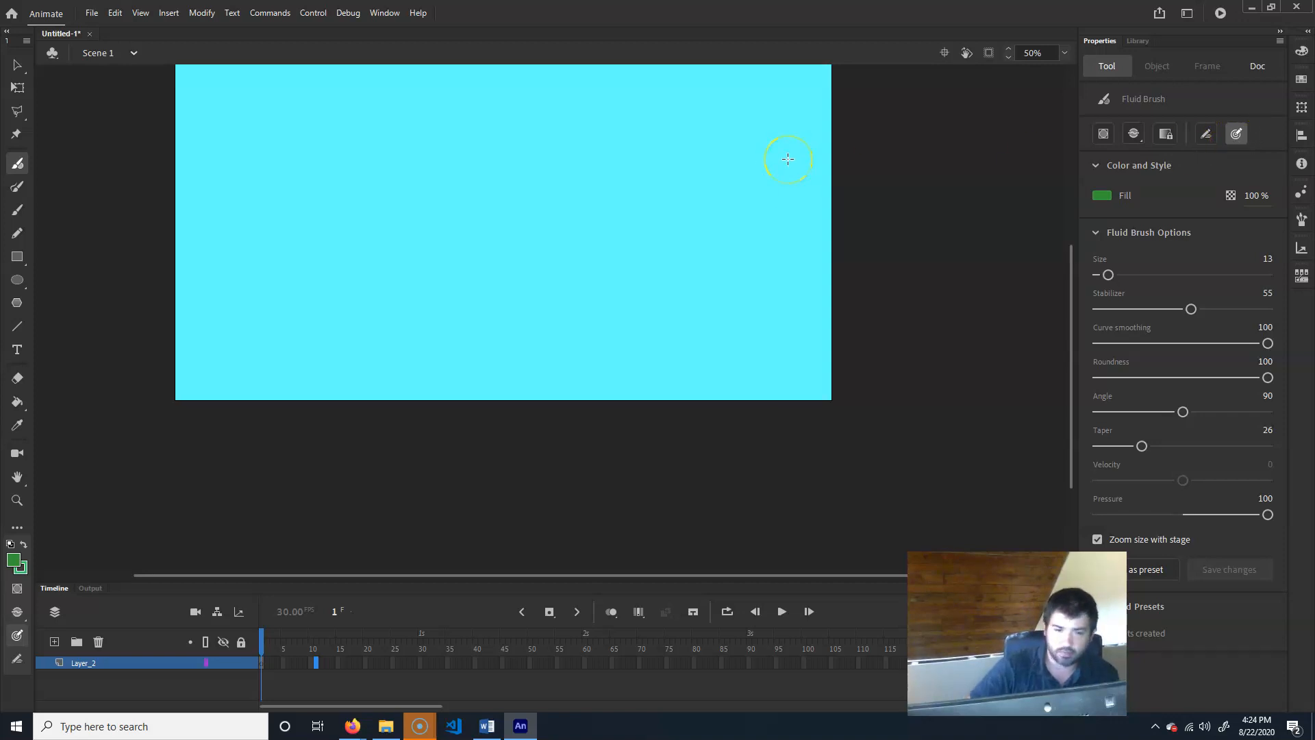
mouse_move(337, 241)
mouse_down()
mouse_move(417, 162)
mouse_move(395, 252)
mouse_move(541, 172)
mouse_move(578, 202)
mouse_move(544, 260)
mouse_move(567, 311)
mouse_move(768, 142)
mouse_move(866, 148)
mouse_up()
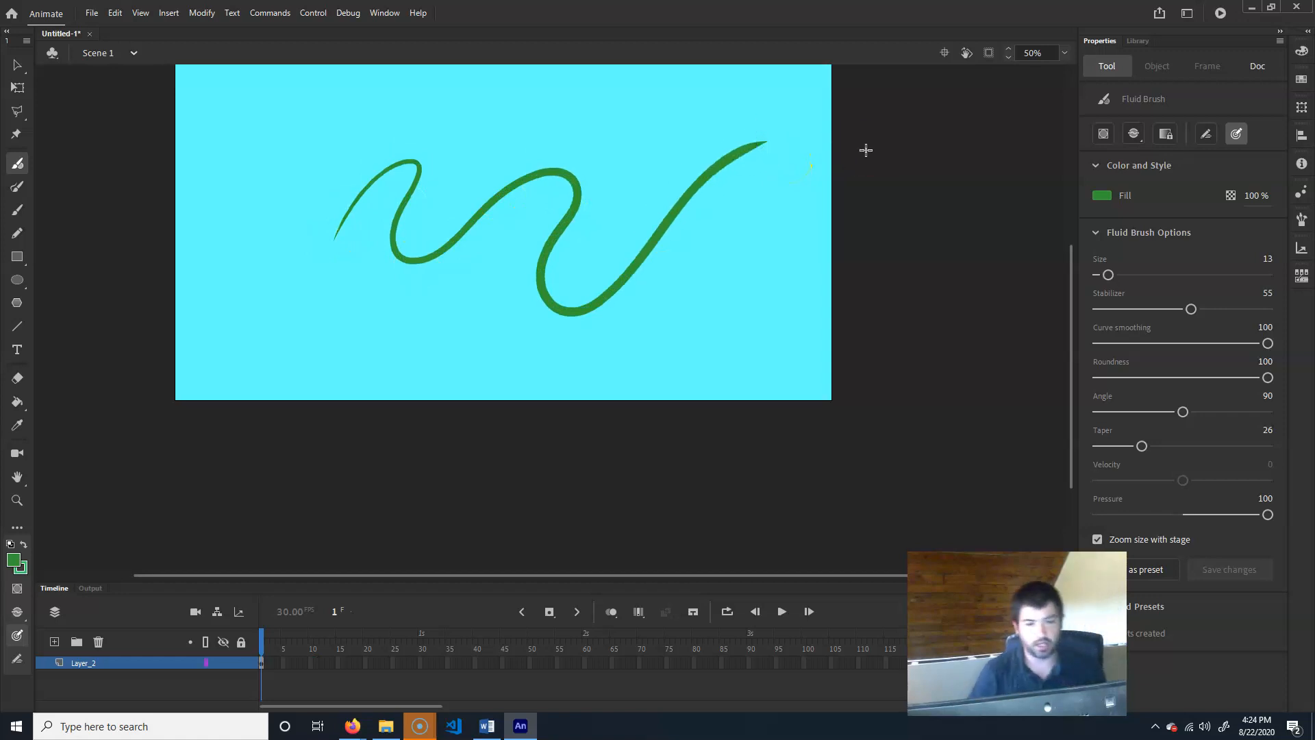
key(ctrl+z)
mouse_move(244, 230)
mouse_down()
mouse_move(288, 276)
mouse_move(475, 305)
mouse_move(887, 170)
mouse_up()
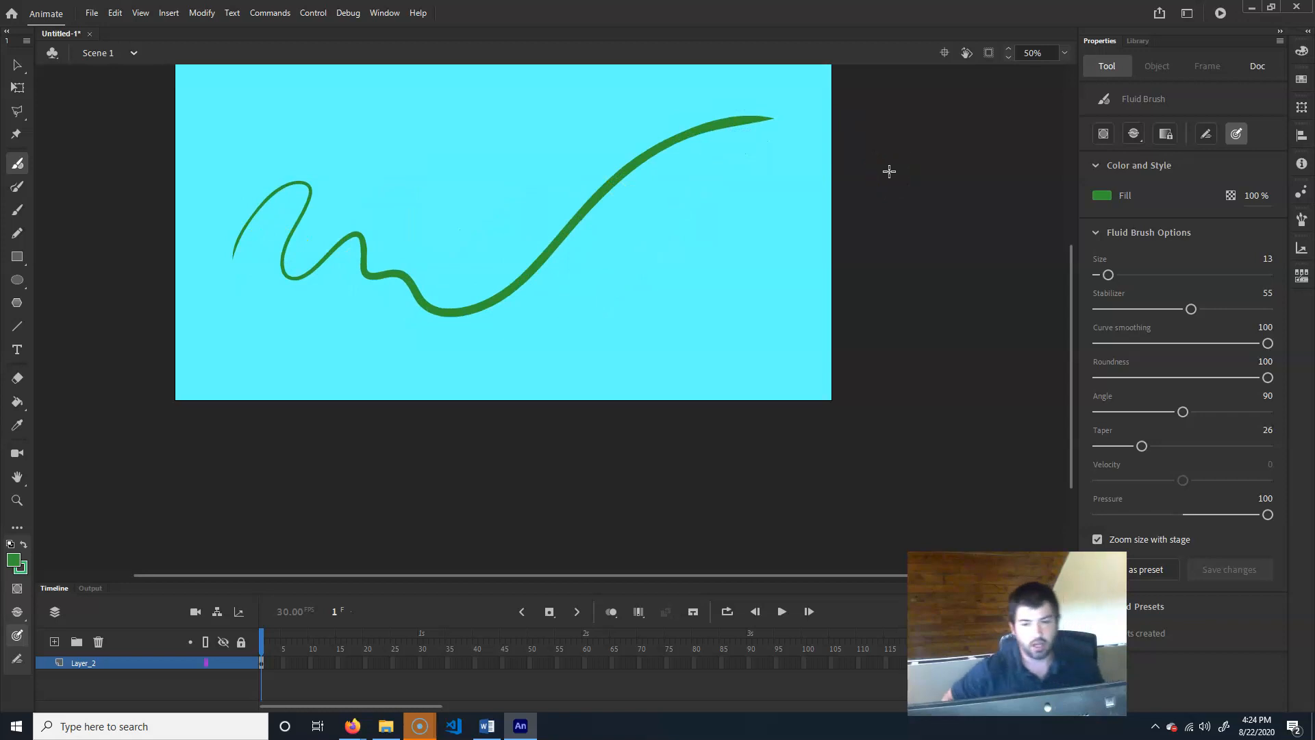
key(ctrl+z)
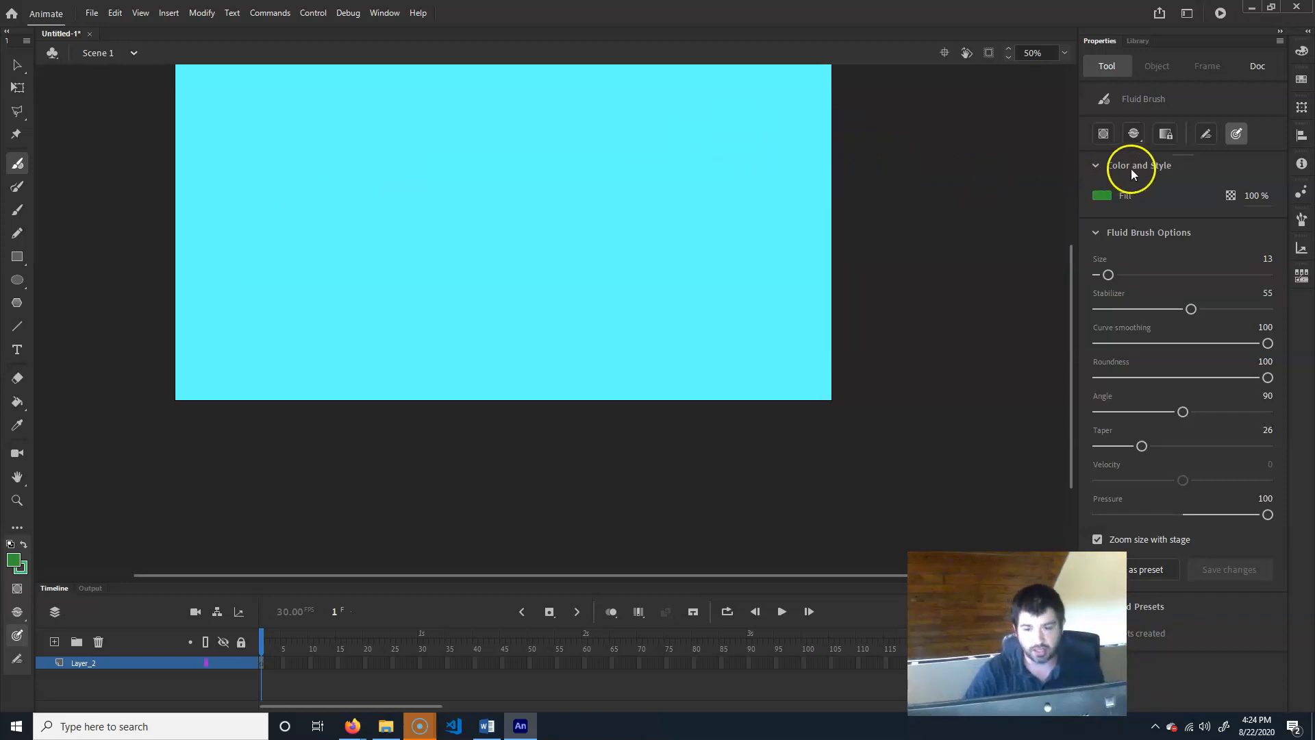
Step: Switch the Fluid Brush from pressure to velocity, set its velocity to 55, and paint one long arc across the lower stage
click(1208, 134)
click(1234, 135)
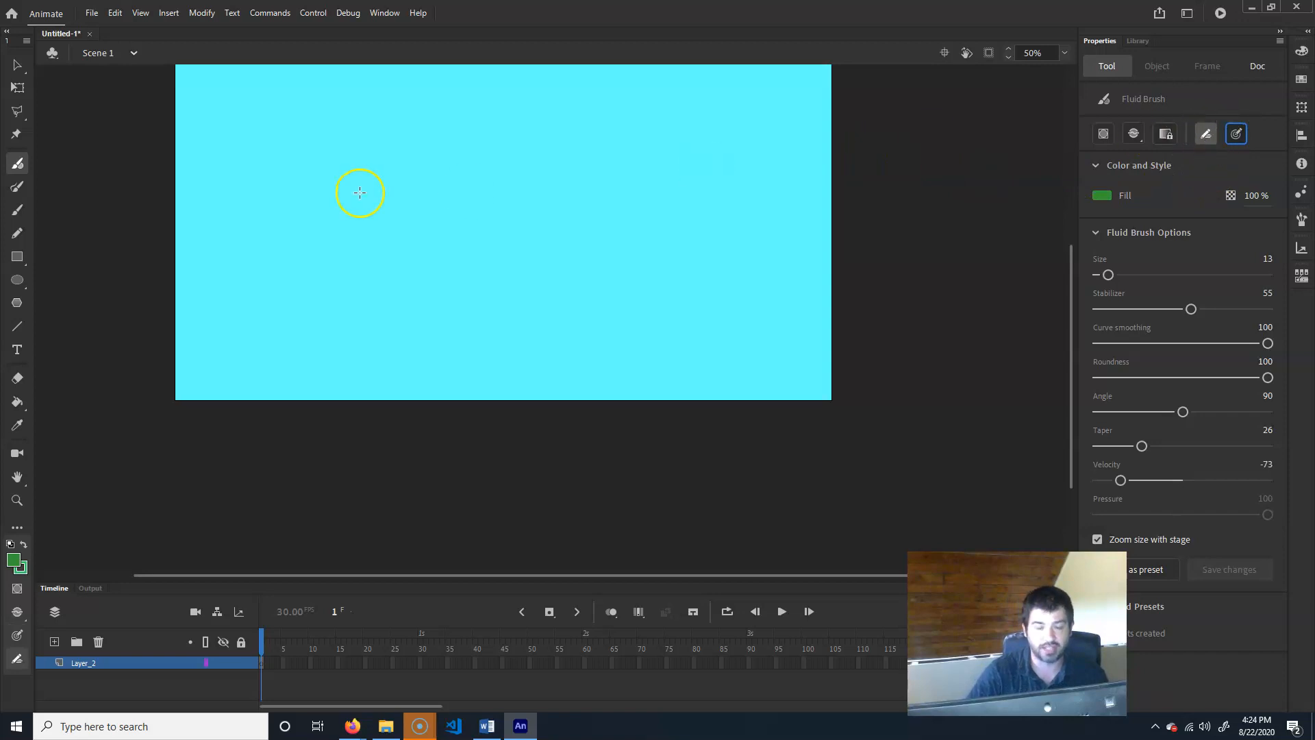
mouse_move(209, 302)
mouse_down()
mouse_move(287, 257)
mouse_move(792, 201)
mouse_move(735, 248)
mouse_move(361, 301)
mouse_move(352, 326)
mouse_move(609, 313)
mouse_move(590, 346)
mouse_move(543, 212)
mouse_up()
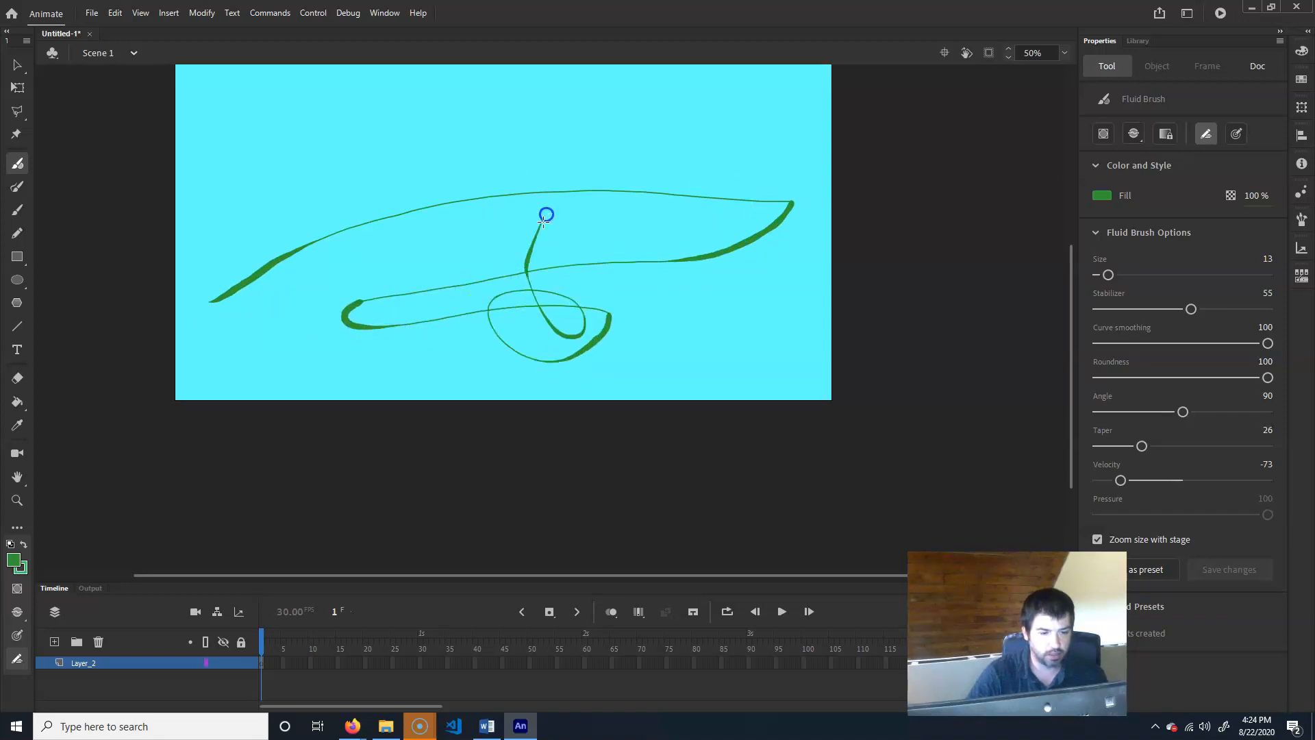
key(ctrl+z)
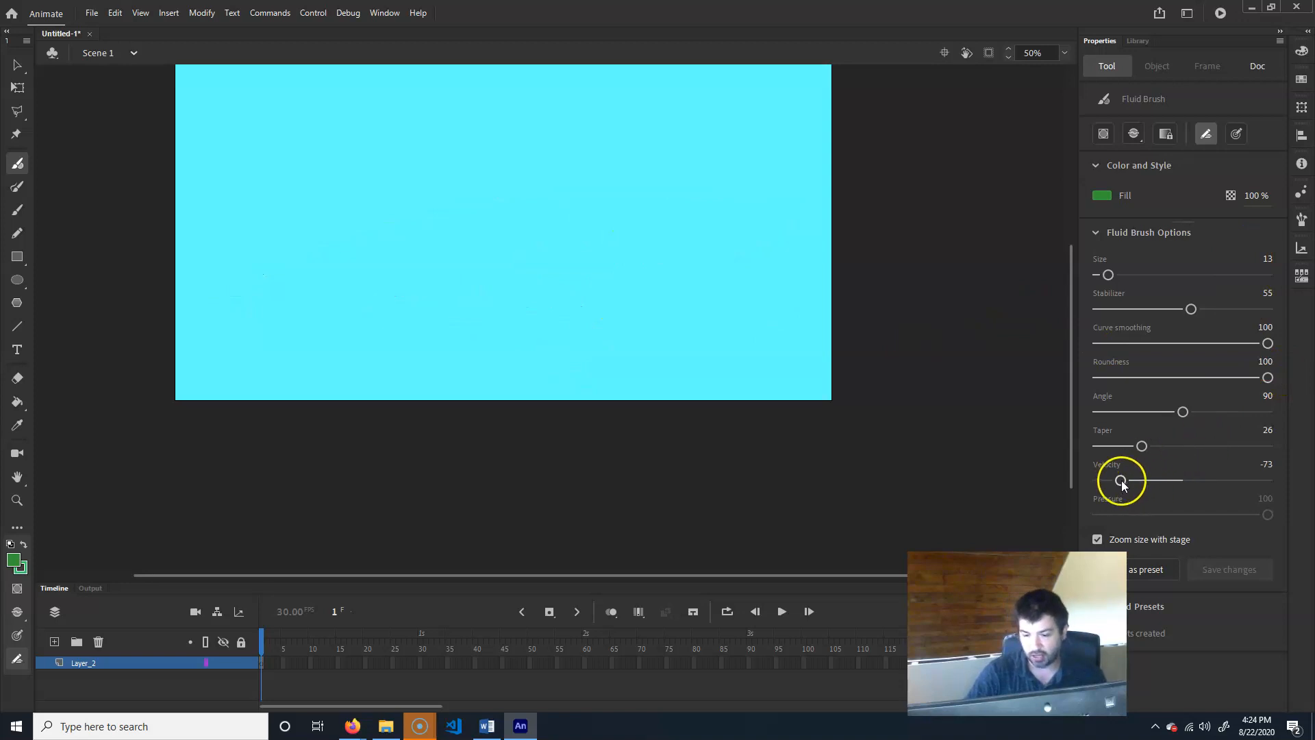
drag(1122, 480, 1230, 480)
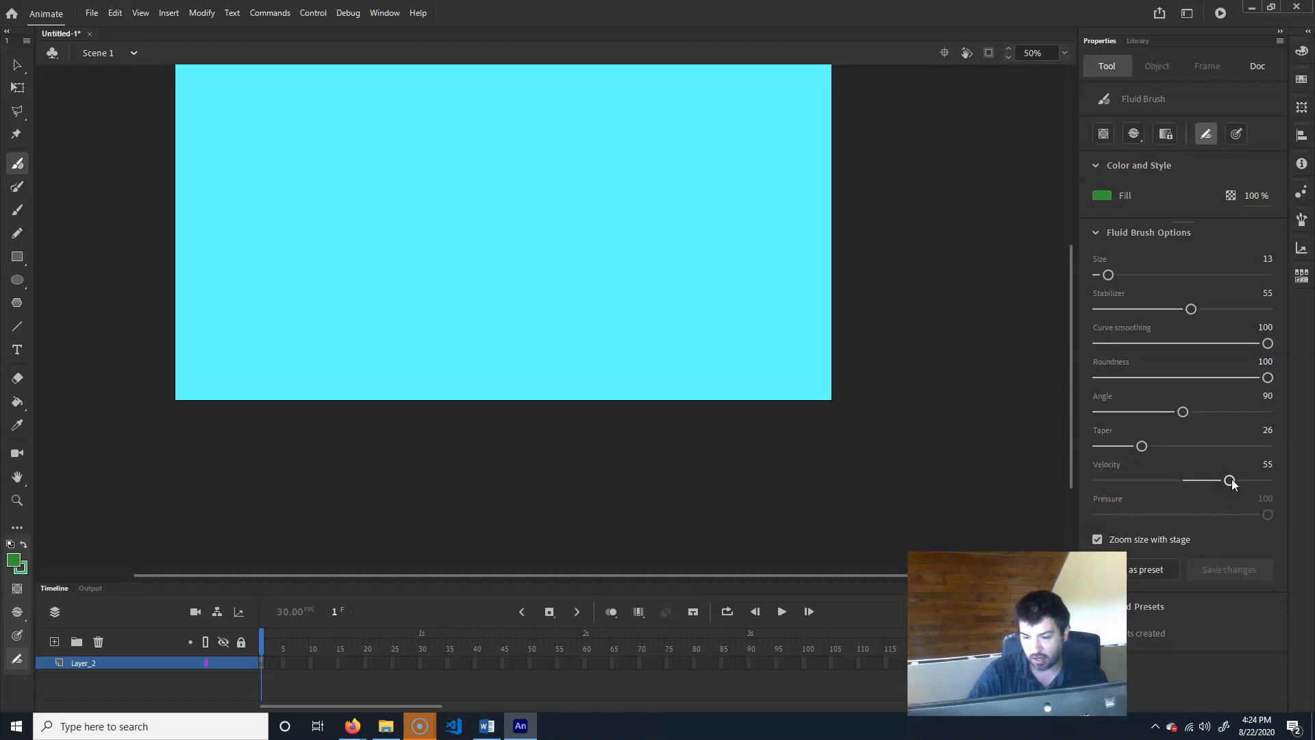
mouse_move(195, 316)
mouse_down()
mouse_move(453, 266)
mouse_move(864, 287)
mouse_up()
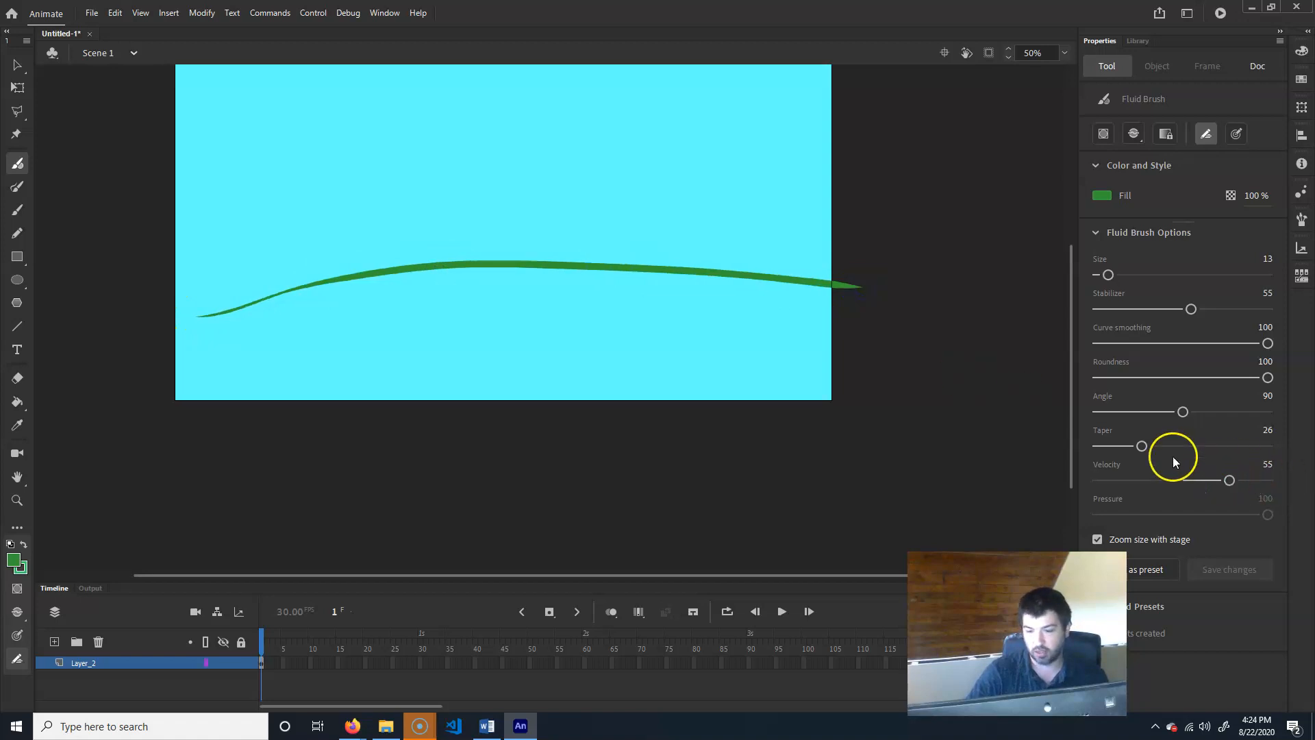
Step: Set the Fluid Brush's velocity to 32, turn off velocity response, and set its roundness to 21
mouse_move(1225, 480)
mouse_down()
mouse_move(1163, 474)
mouse_move(1203, 467)
mouse_up()
click(1207, 135)
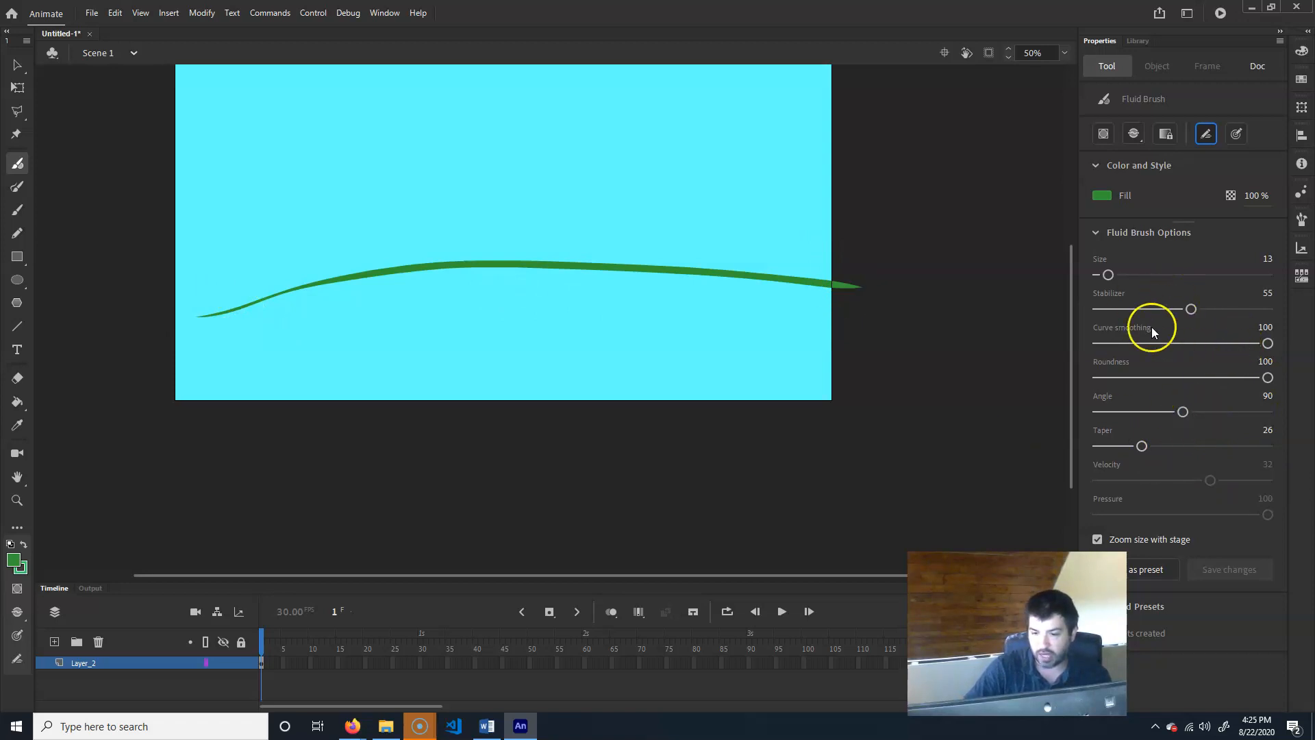
drag(1268, 377, 1160, 377)
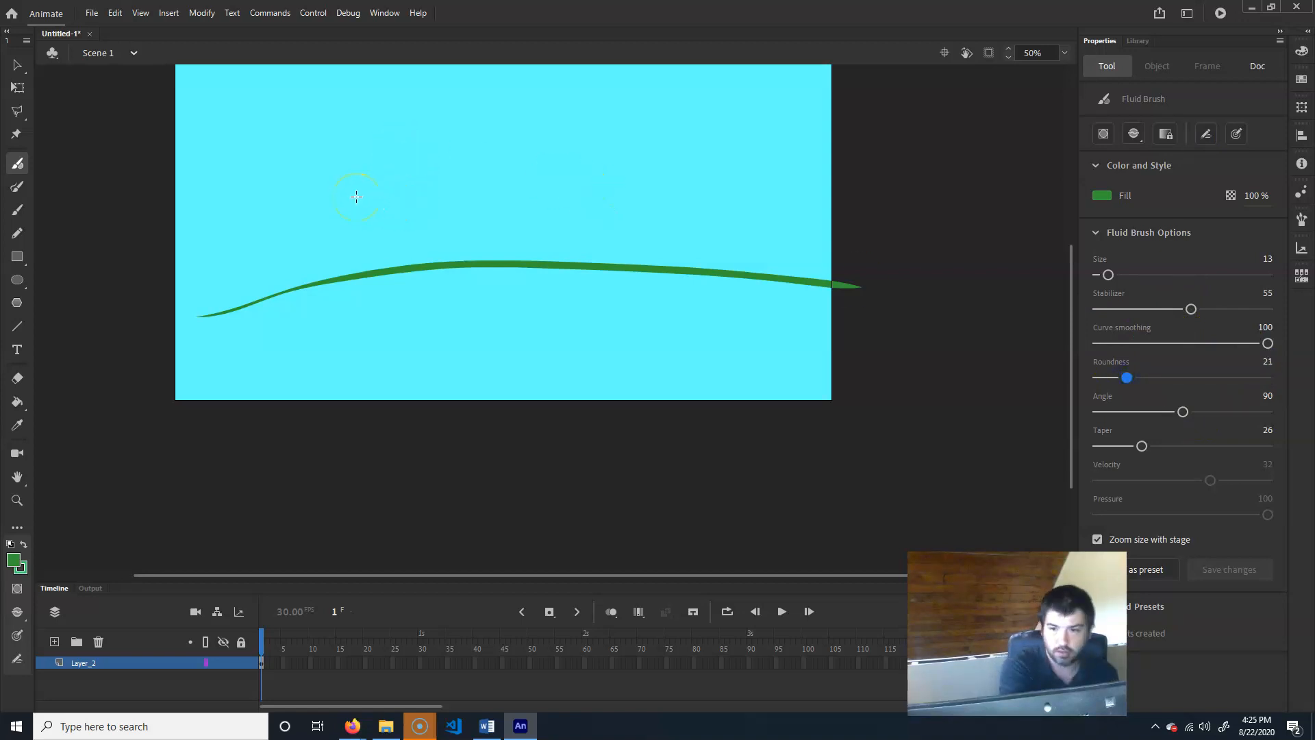
Step: Try short strokes above the arc with the flattened brush at sizes 13 and 17, undoing each one
mouse_move(332, 220)
mouse_down()
mouse_move(390, 123)
mouse_move(397, 194)
mouse_move(446, 184)
mouse_up()
key(ctrl+z)
key(])
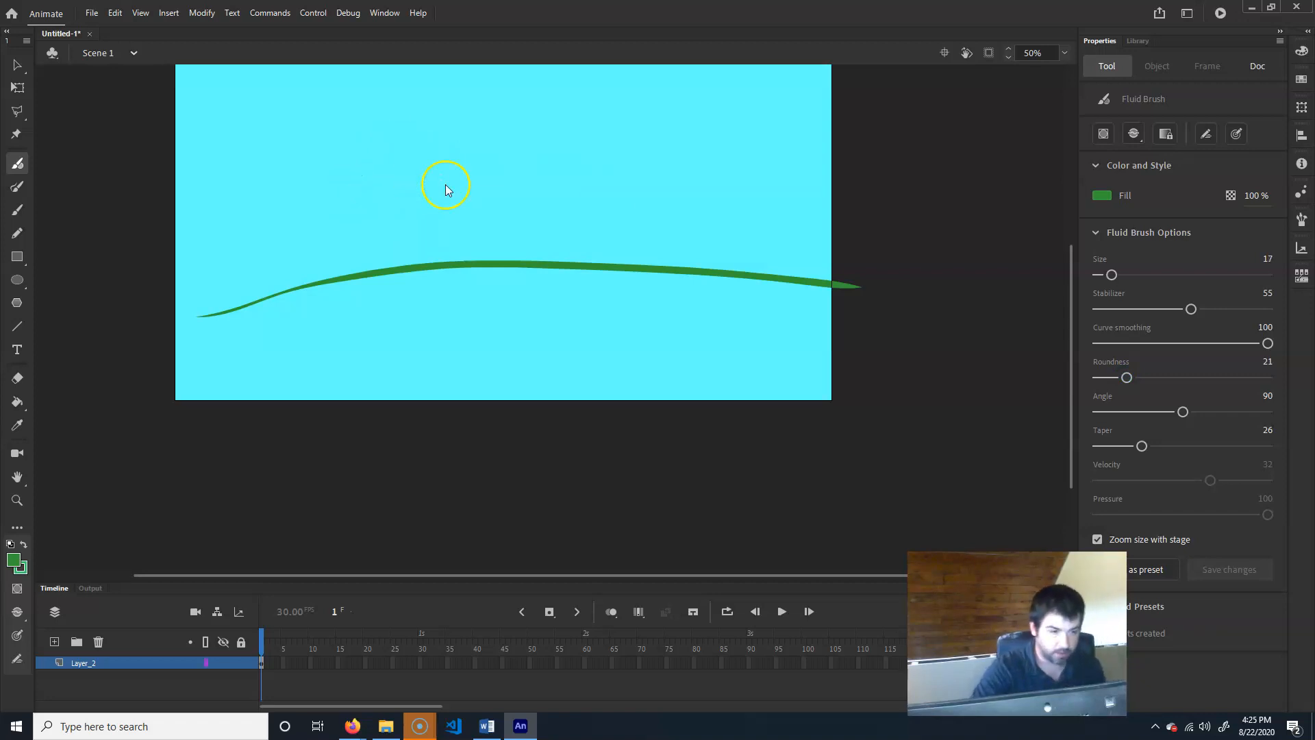
mouse_move(359, 200)
mouse_down()
mouse_move(396, 138)
mouse_move(485, 130)
mouse_up()
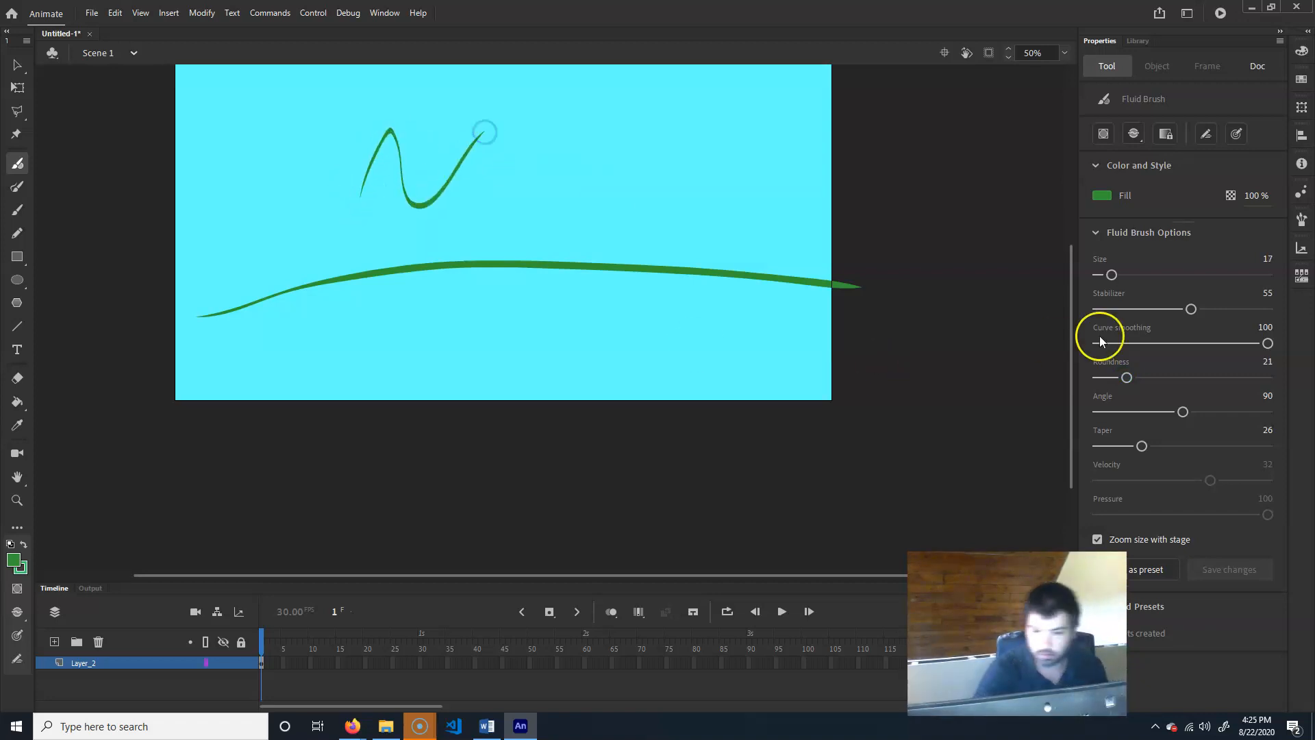
key(ctrl+z)
Step: Set the brush size to 83 and paint a zigzag stroke ending in a tall upward tail above the arc
drag(1115, 274, 1168, 275)
mouse_move(293, 226)
mouse_down()
mouse_move(332, 165)
mouse_move(352, 215)
mouse_move(399, 161)
mouse_move(404, 192)
mouse_move(520, 189)
mouse_move(541, 65)
mouse_up()
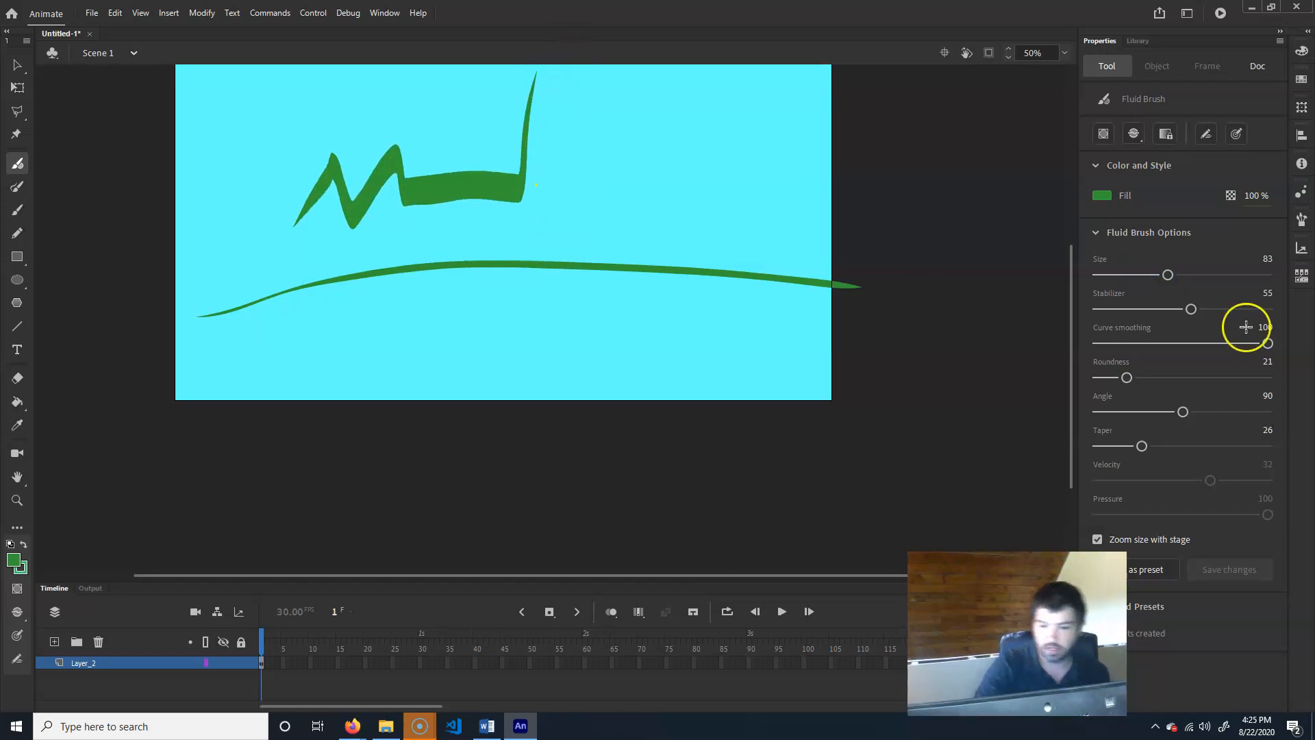
Step: Set the brush angle to 30, paint a hump-shaped stroke running down into the arc, and reduce the stabilizer to 42
drag(1185, 412, 1135, 413)
mouse_move(562, 236)
mouse_down()
mouse_move(598, 185)
mouse_move(621, 183)
mouse_move(654, 228)
mouse_move(756, 278)
mouse_up()
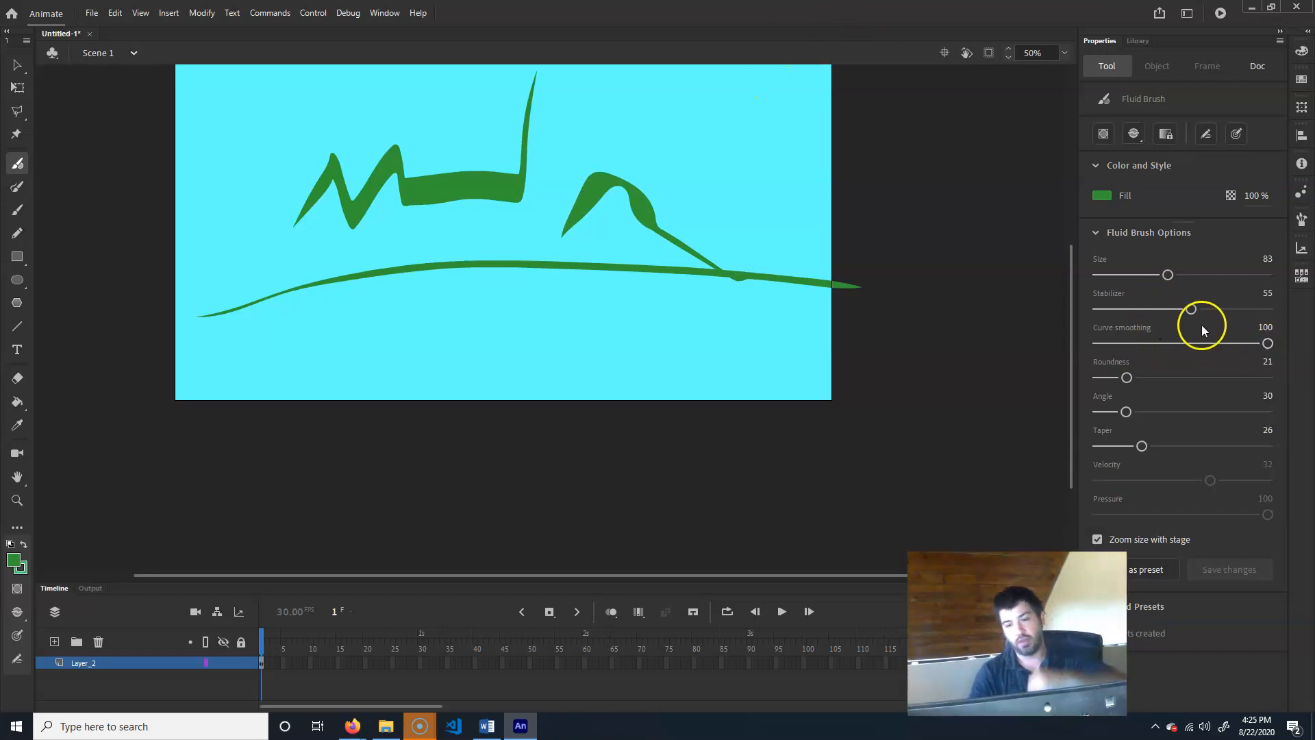
drag(1189, 311, 1170, 312)
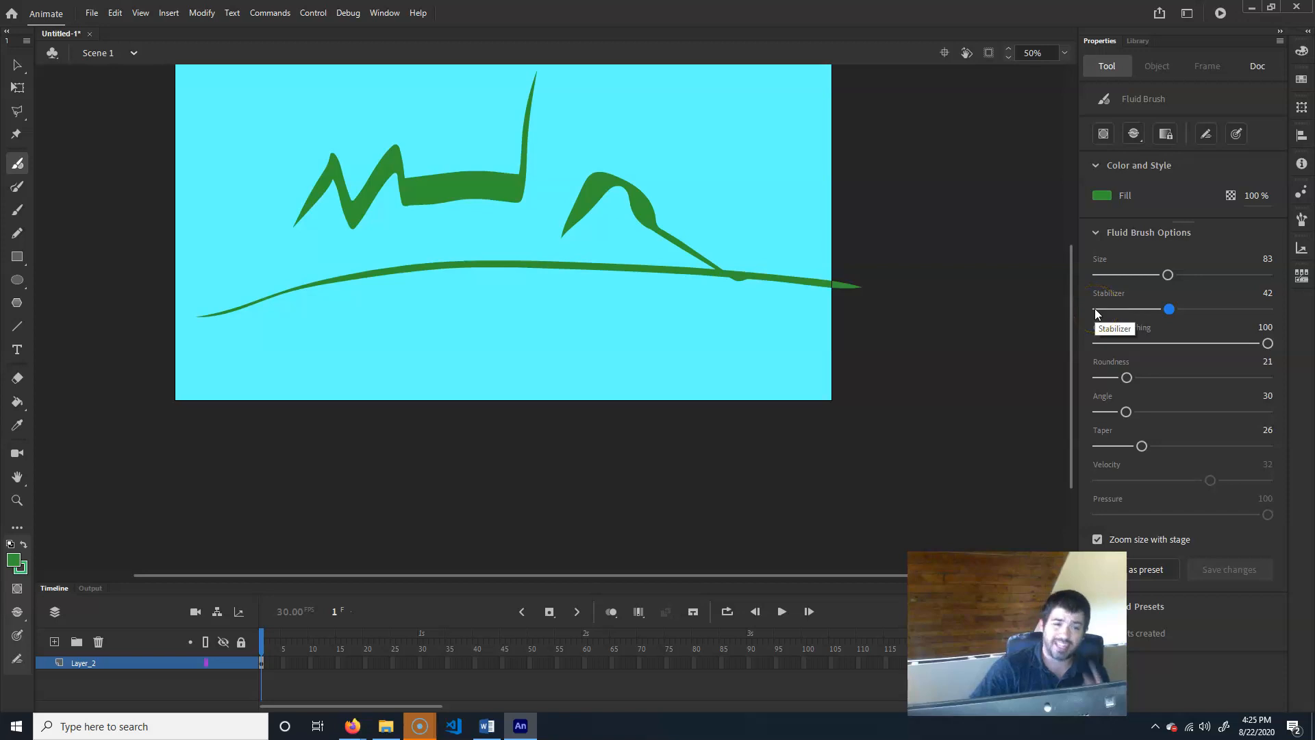
Step: Pull the edge of the hump-shaped stroke outward with the Selection tool to distort it, and select the merged shape
click(16, 65)
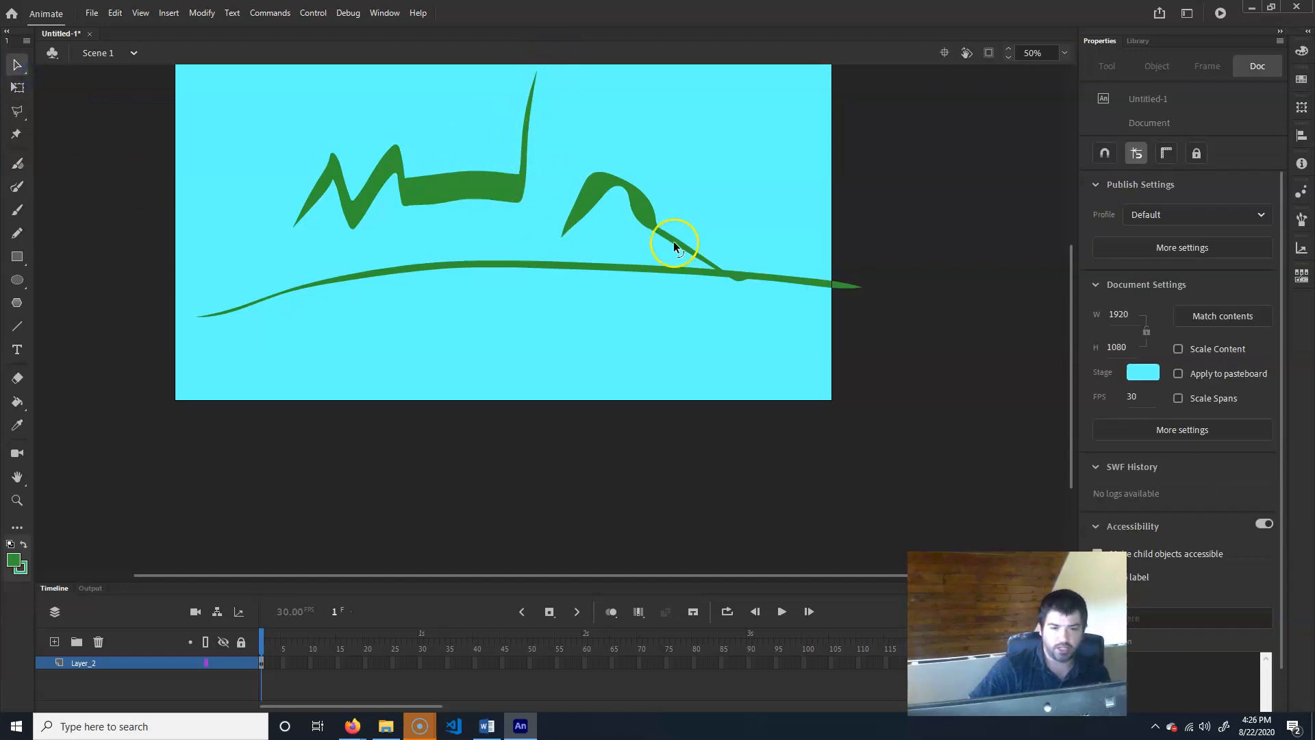
mouse_move(683, 252)
mouse_down()
mouse_move(658, 270)
mouse_move(660, 252)
mouse_move(710, 214)
mouse_move(683, 183)
mouse_up()
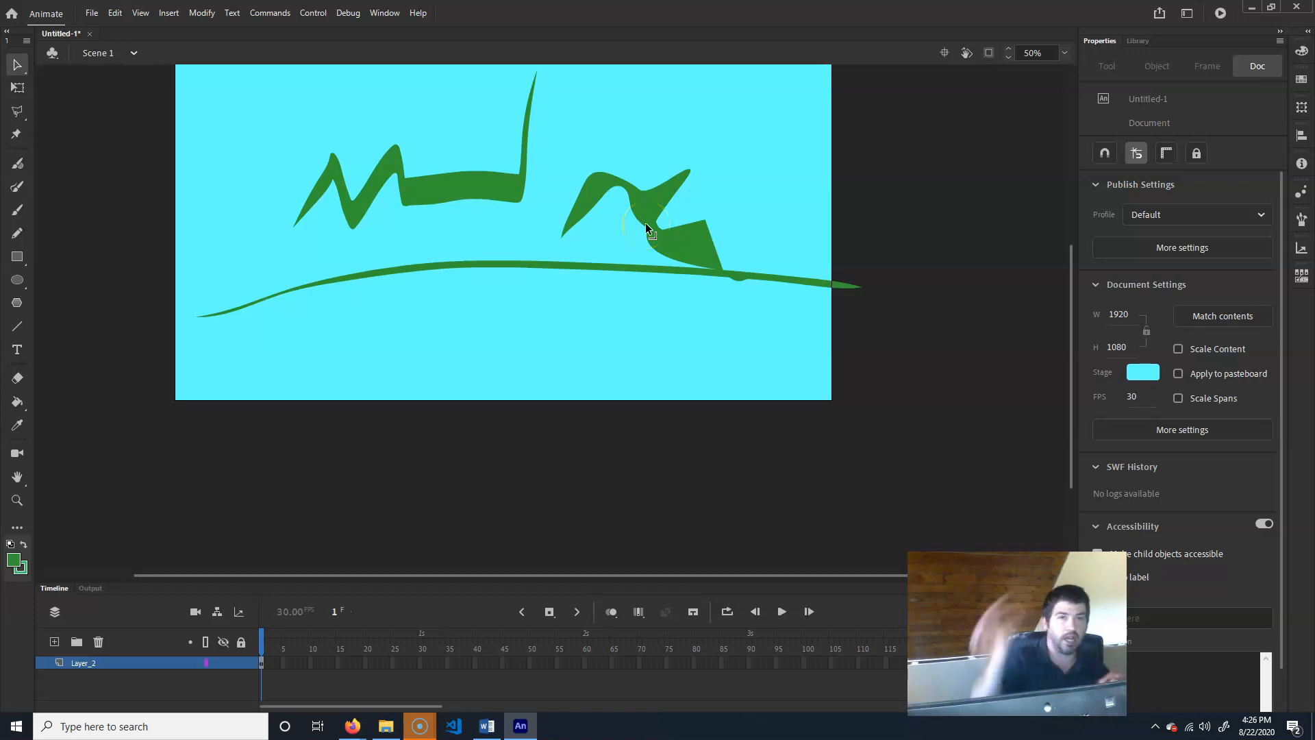
click(674, 239)
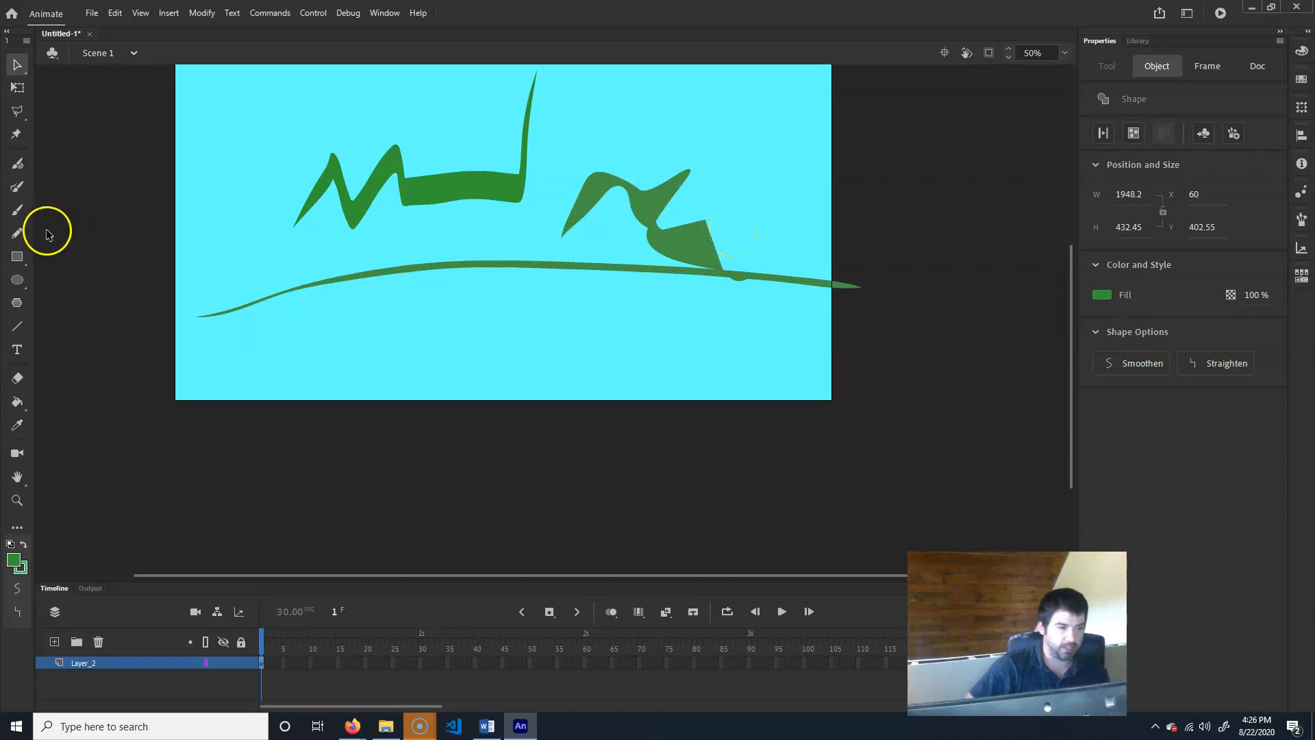
Step: Draw a green oval about 370 by 190 px below the long arc
click(17, 256)
click(17, 279)
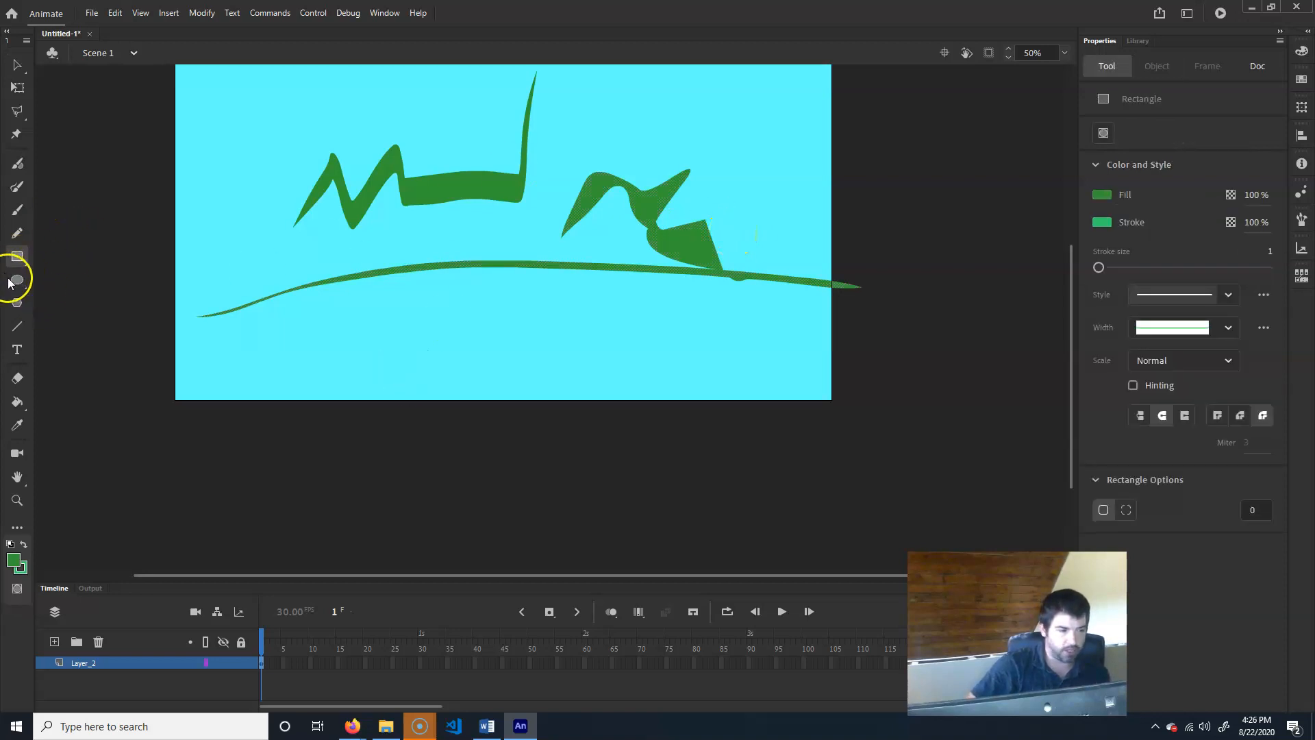
mouse_move(352, 356)
mouse_down()
mouse_move(499, 308)
mouse_move(480, 290)
mouse_up()
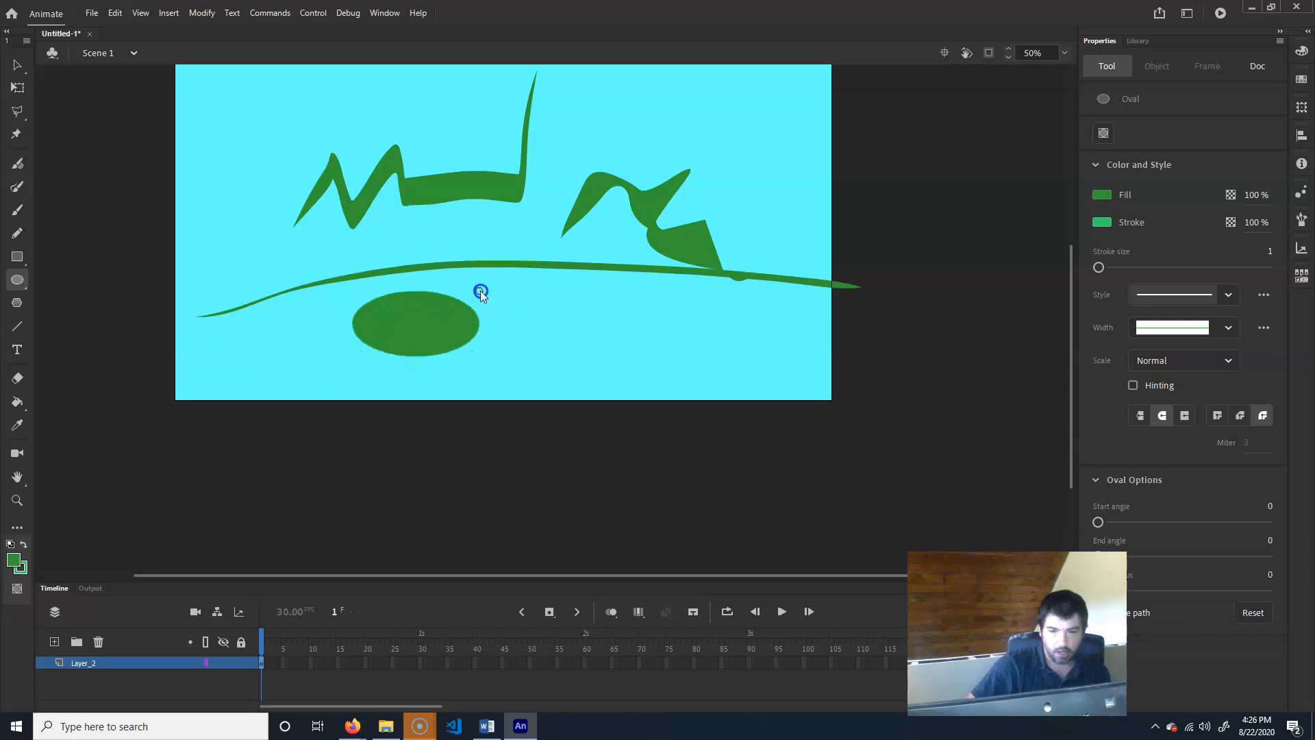
Step: Change the green oval's fill color to red
click(1103, 196)
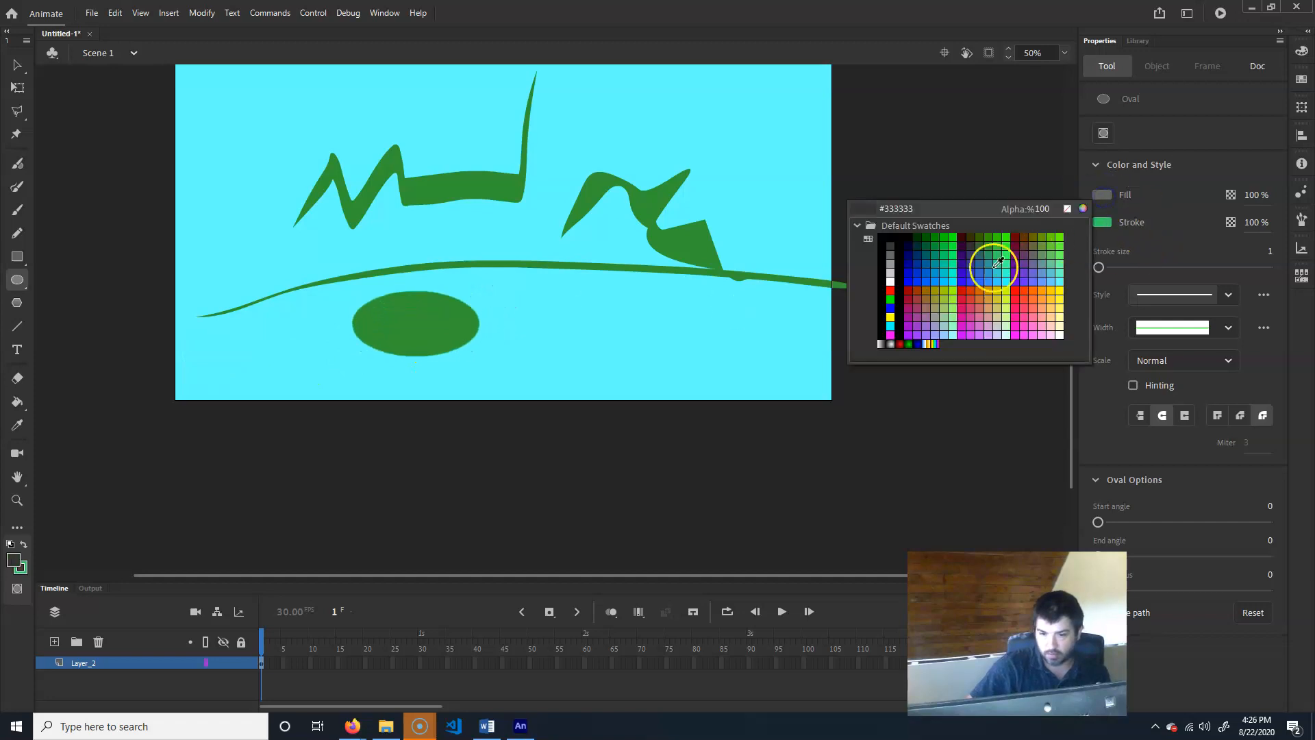
click(1018, 290)
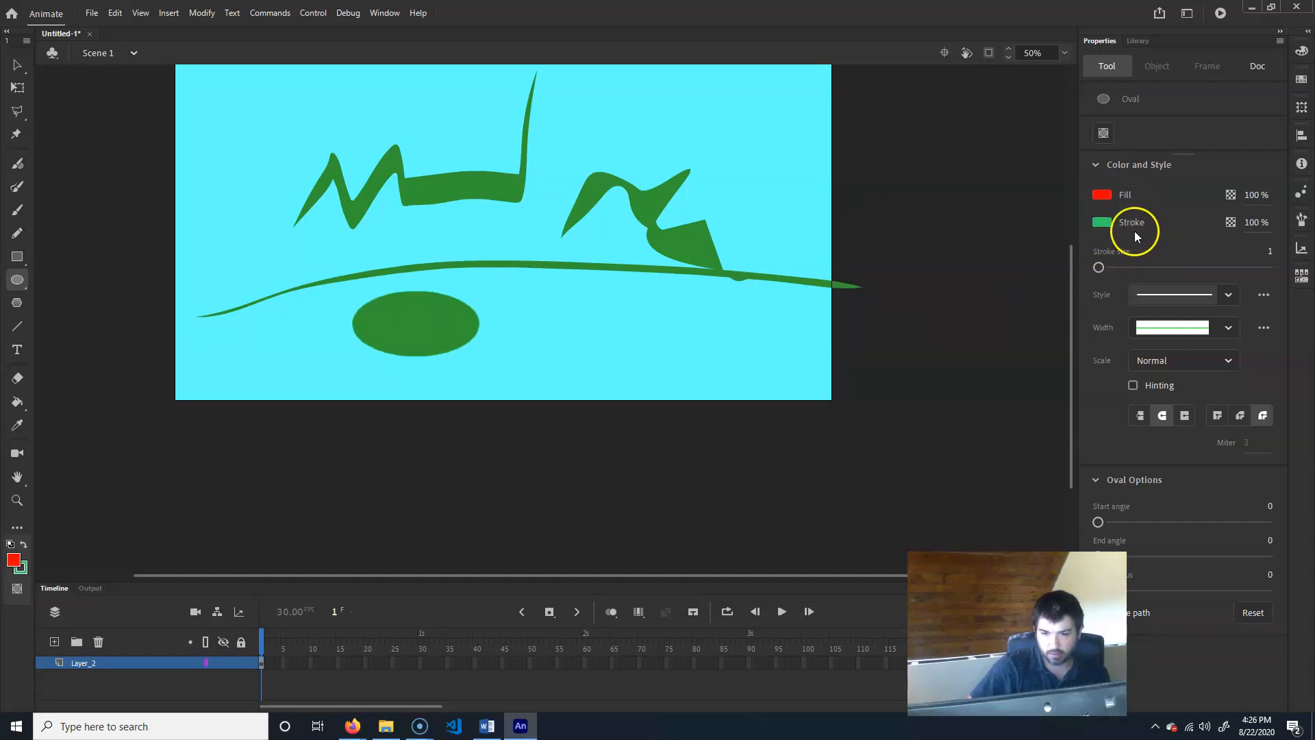
key(v)
click(440, 324)
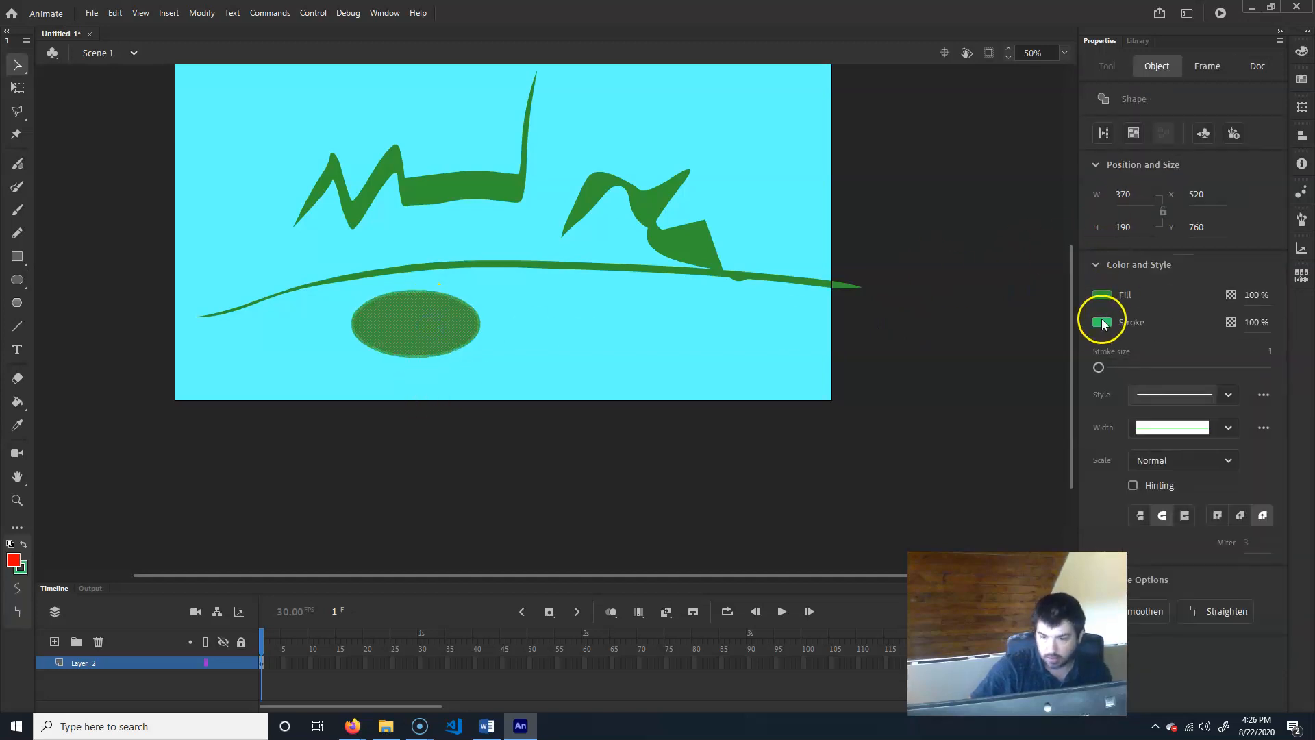
click(1103, 295)
click(963, 396)
click(532, 322)
Step: Select the whole oval with its outline and set its stroke size to 41
click(398, 338)
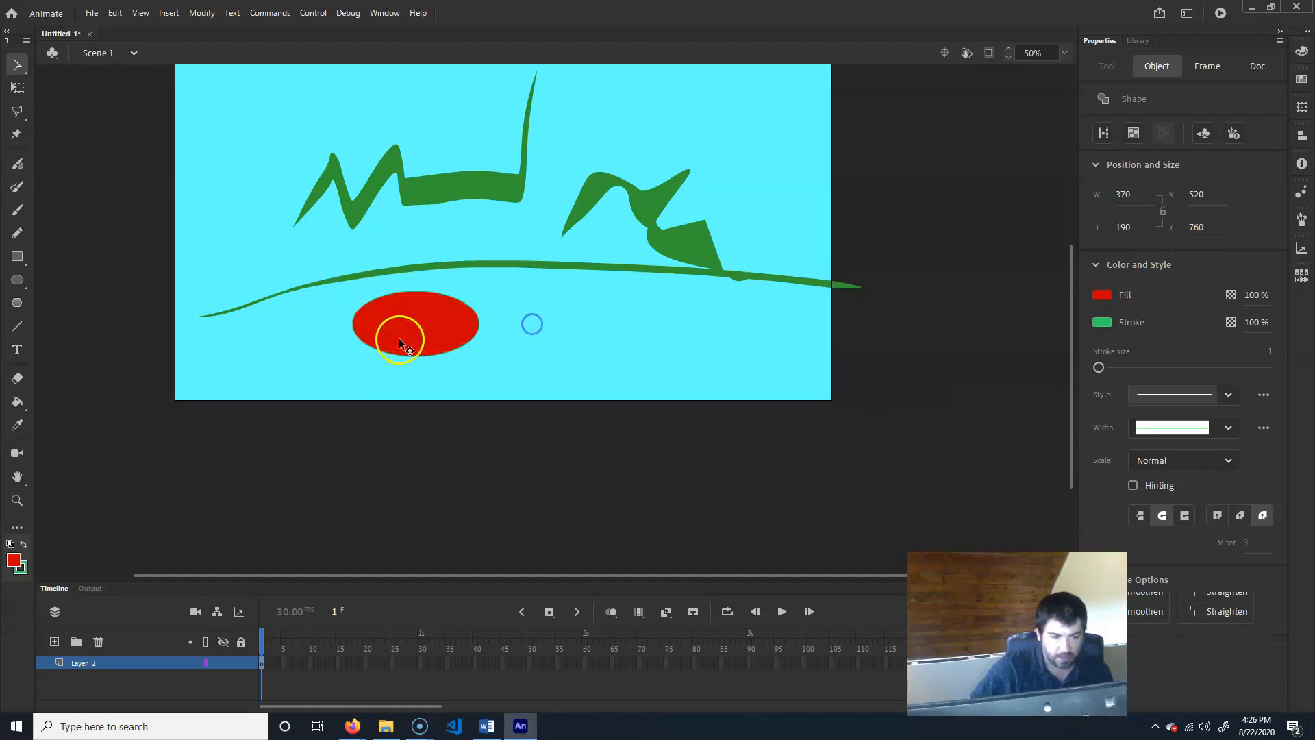
double_click(442, 327)
drag(1125, 371, 1133, 369)
click(535, 337)
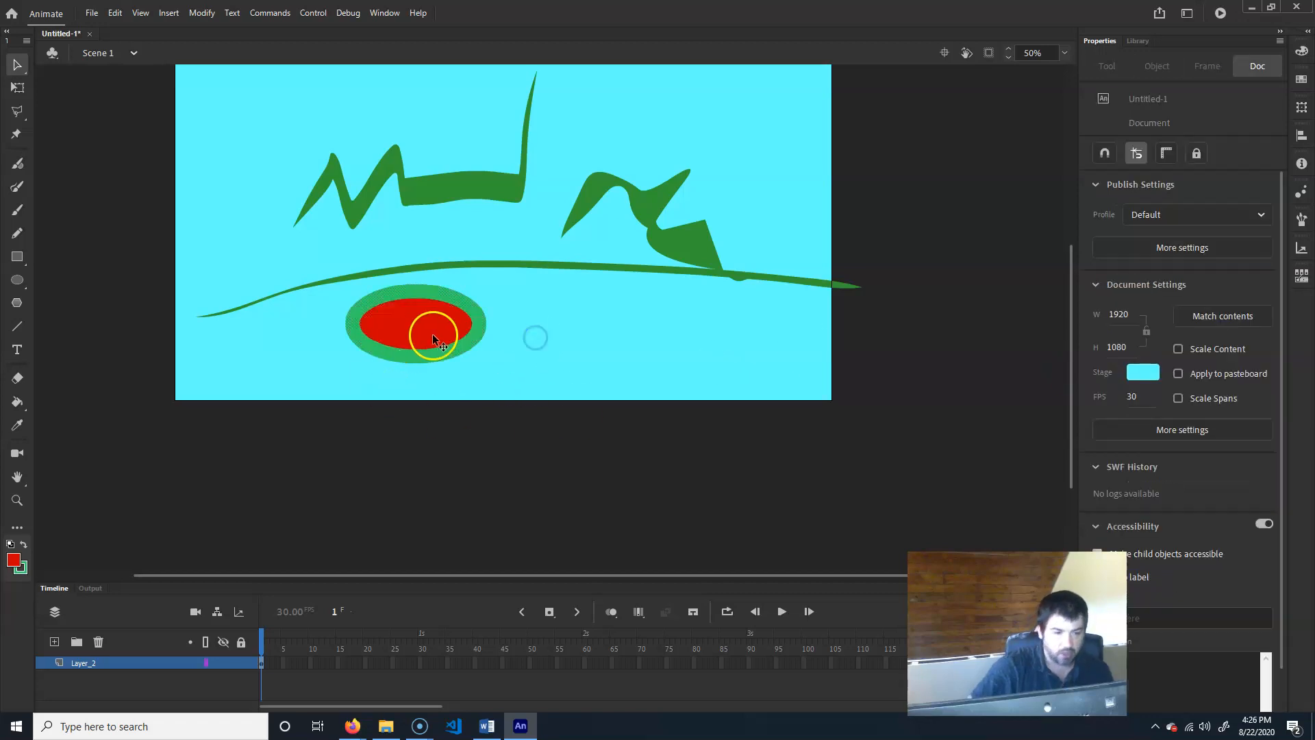
Step: Inspect the oval's red fill and thick green stroke by selecting each one separately
scroll(414, 338, up, 2)
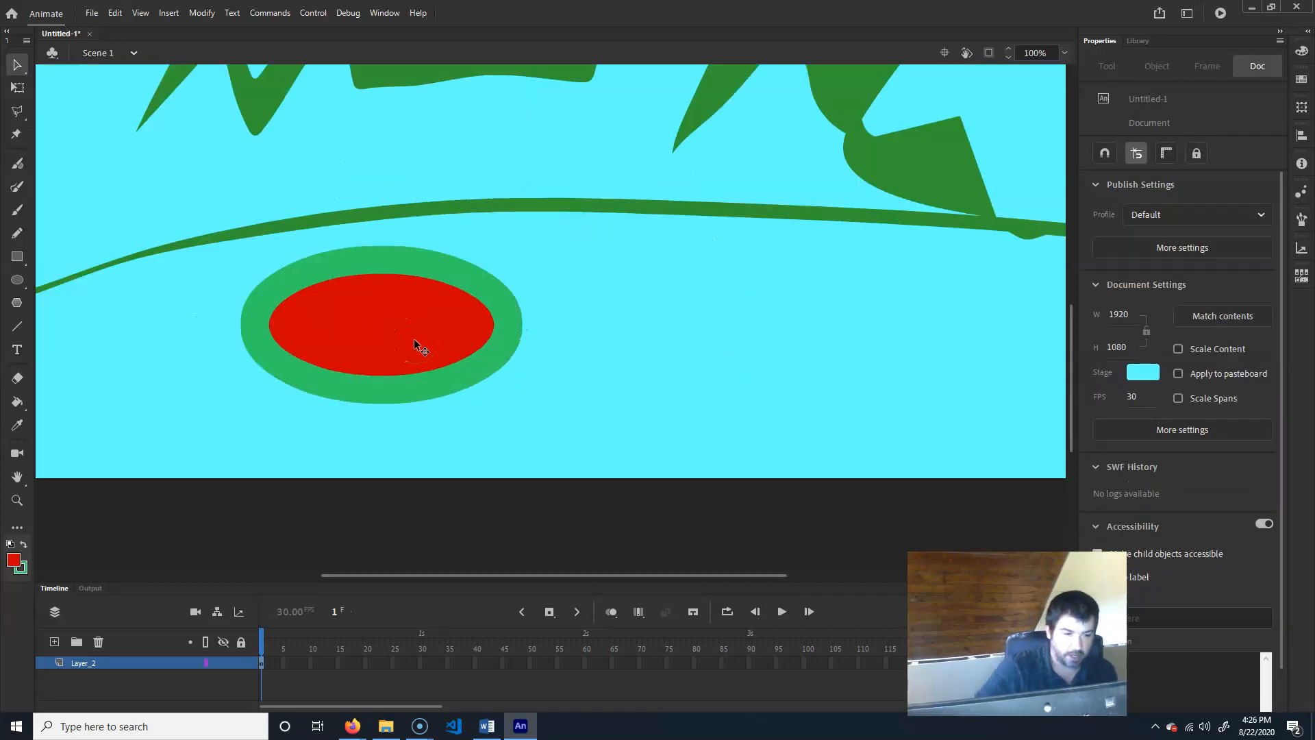
click(367, 359)
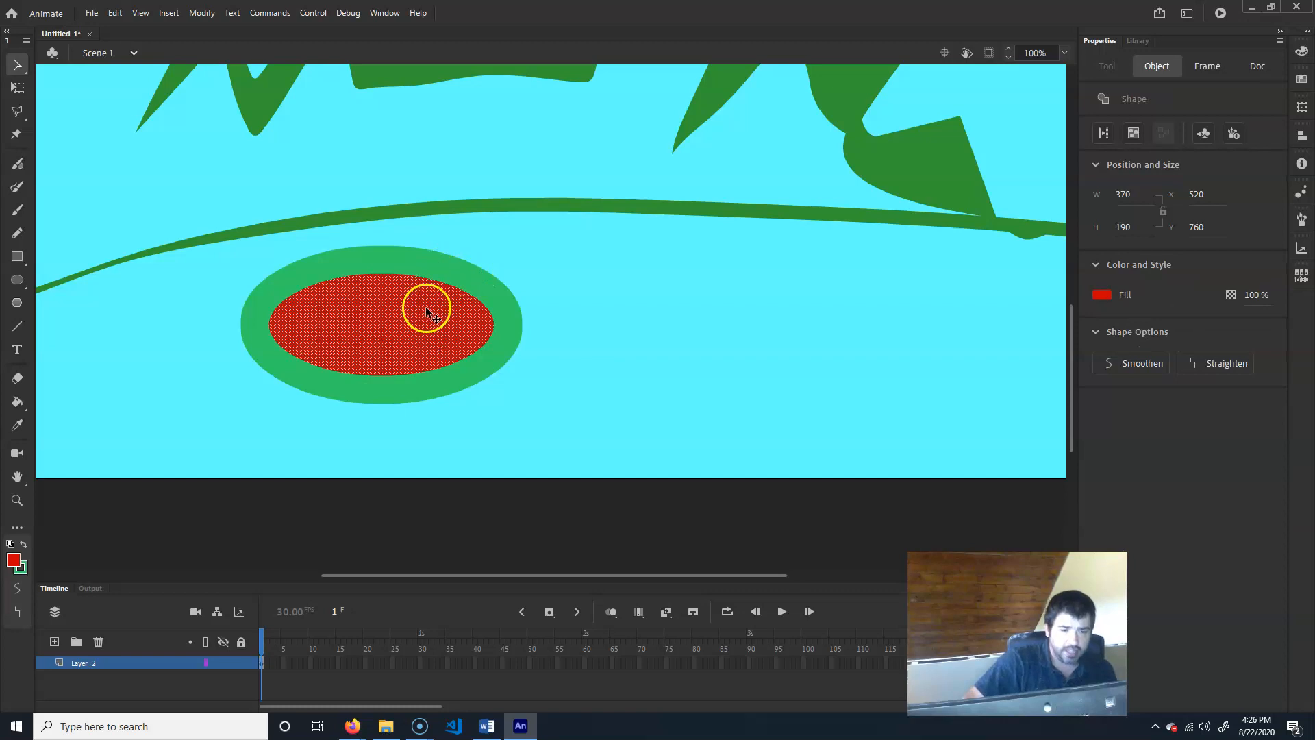
click(443, 281)
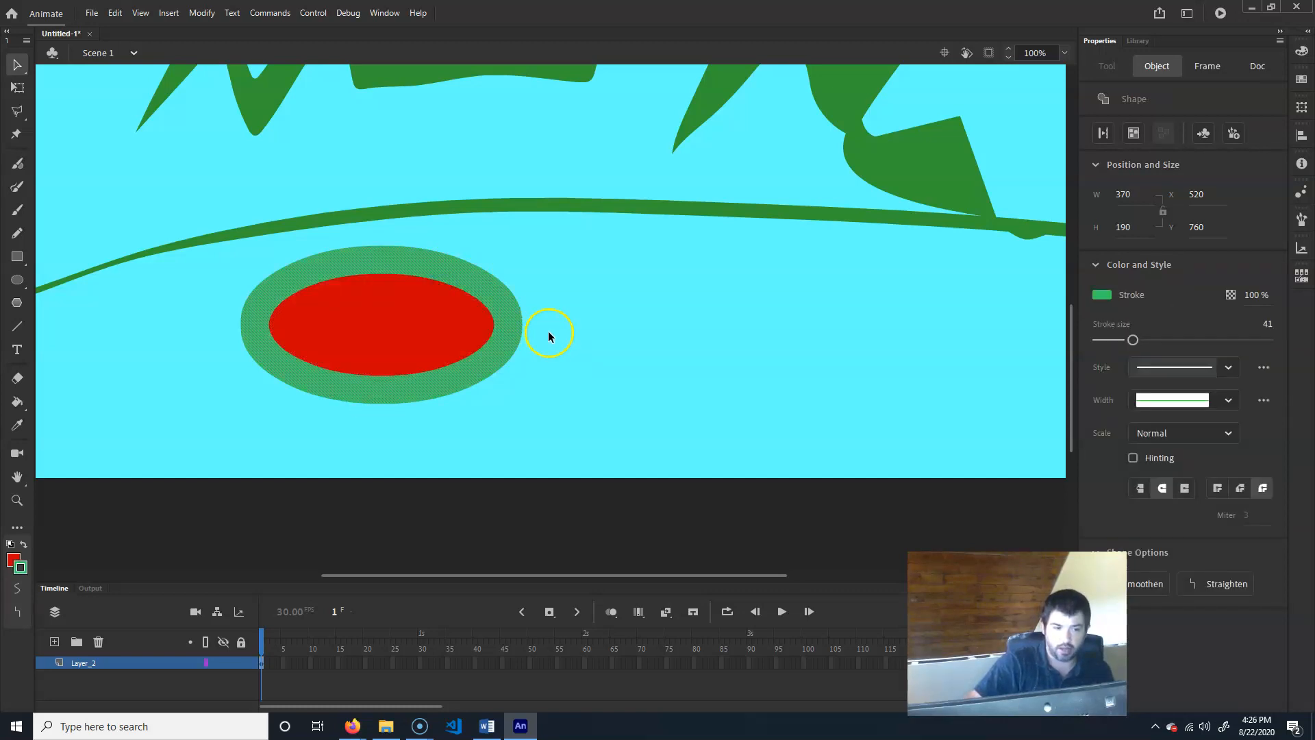
Step: Draw a thick green line beside the oval, bend it into an upward arch, and lower its right end slightly
click(17, 326)
mouse_move(519, 418)
mouse_down()
mouse_move(602, 384)
mouse_move(916, 323)
mouse_up()
key(v)
drag(710, 368, 665, 297)
drag(909, 319, 901, 351)
Step: Pull the upper-right part of the oval's outline outward into a teardrop shape
click(434, 263)
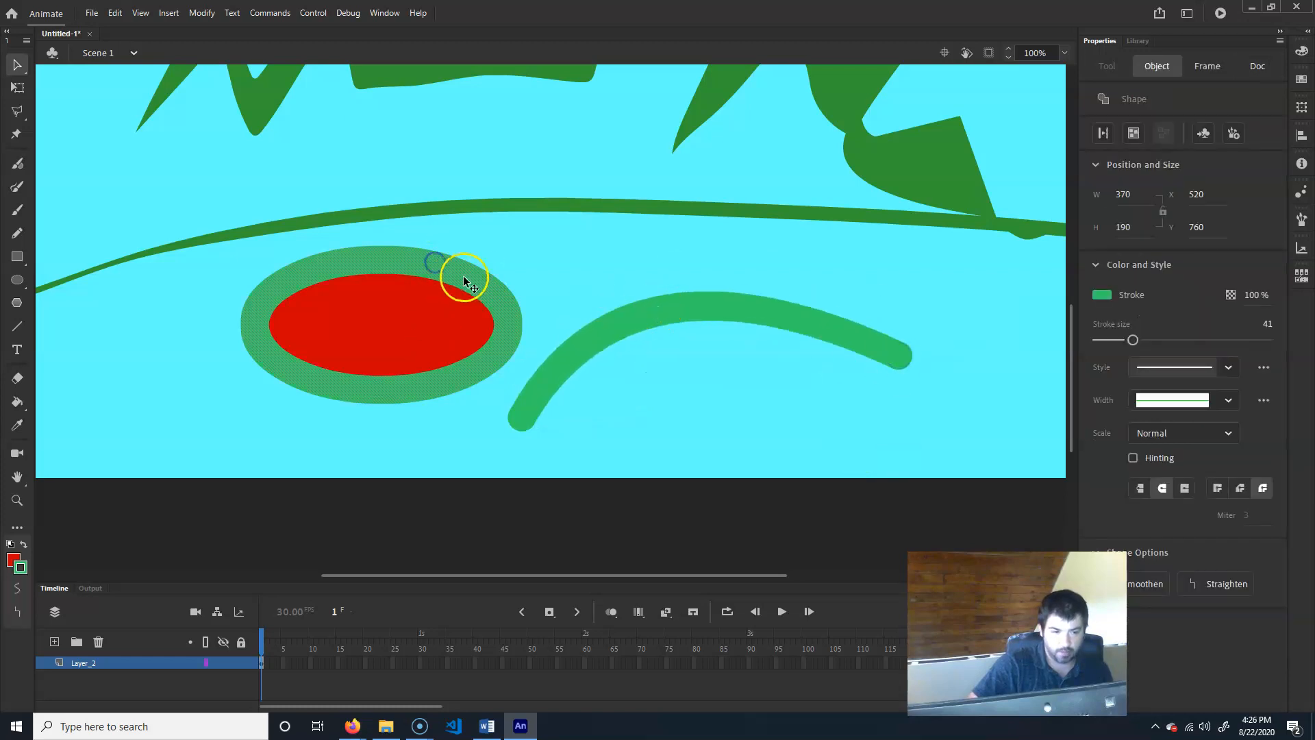
click(561, 265)
mouse_move(455, 274)
mouse_down()
mouse_move(546, 226)
mouse_move(370, 274)
mouse_move(503, 249)
mouse_move(525, 292)
mouse_up()
Step: Move the red fill out of its outline onto the left part of the long arc, and bulge its lower edge
click(382, 329)
mouse_move(448, 370)
mouse_down()
mouse_move(338, 302)
mouse_move(222, 205)
mouse_up()
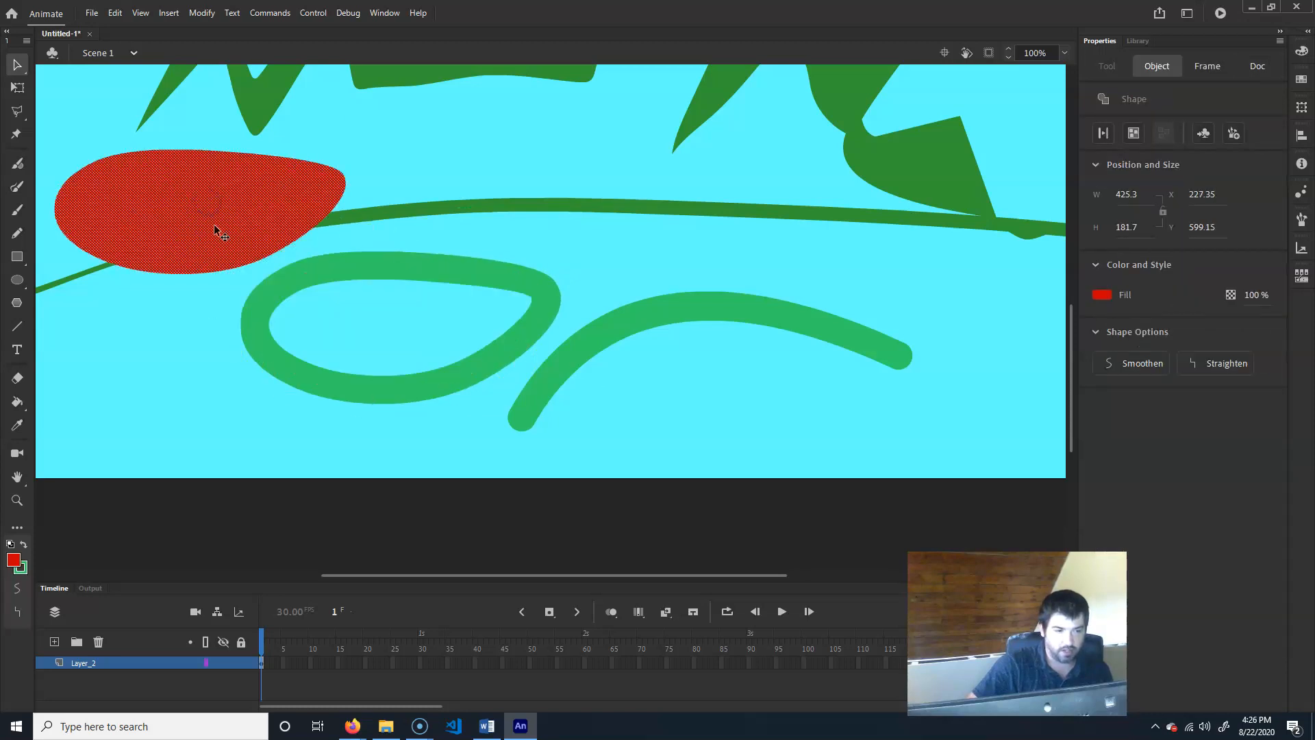
click(177, 283)
mouse_move(186, 273)
mouse_down()
mouse_move(175, 341)
mouse_move(204, 281)
mouse_up()
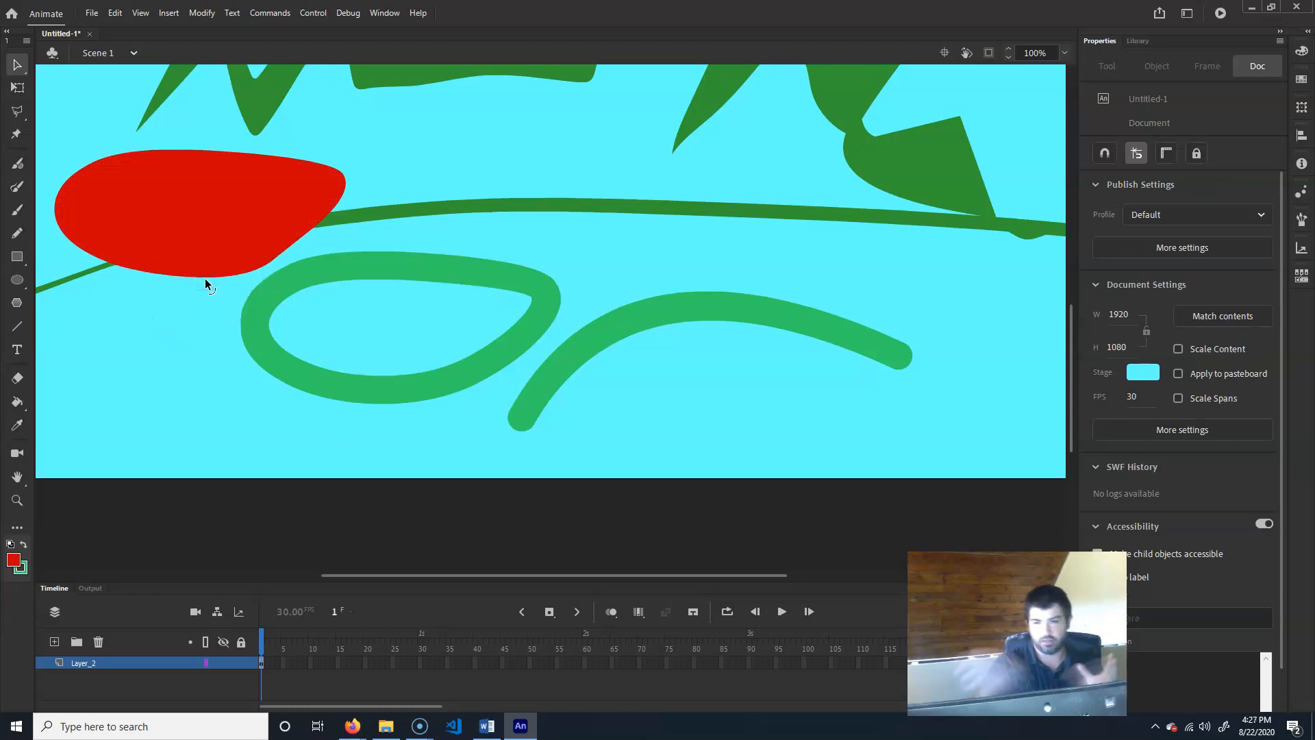
Step: Select the green zigzag stroke, move it up slightly, and deselect it
key(ctrl+minus)
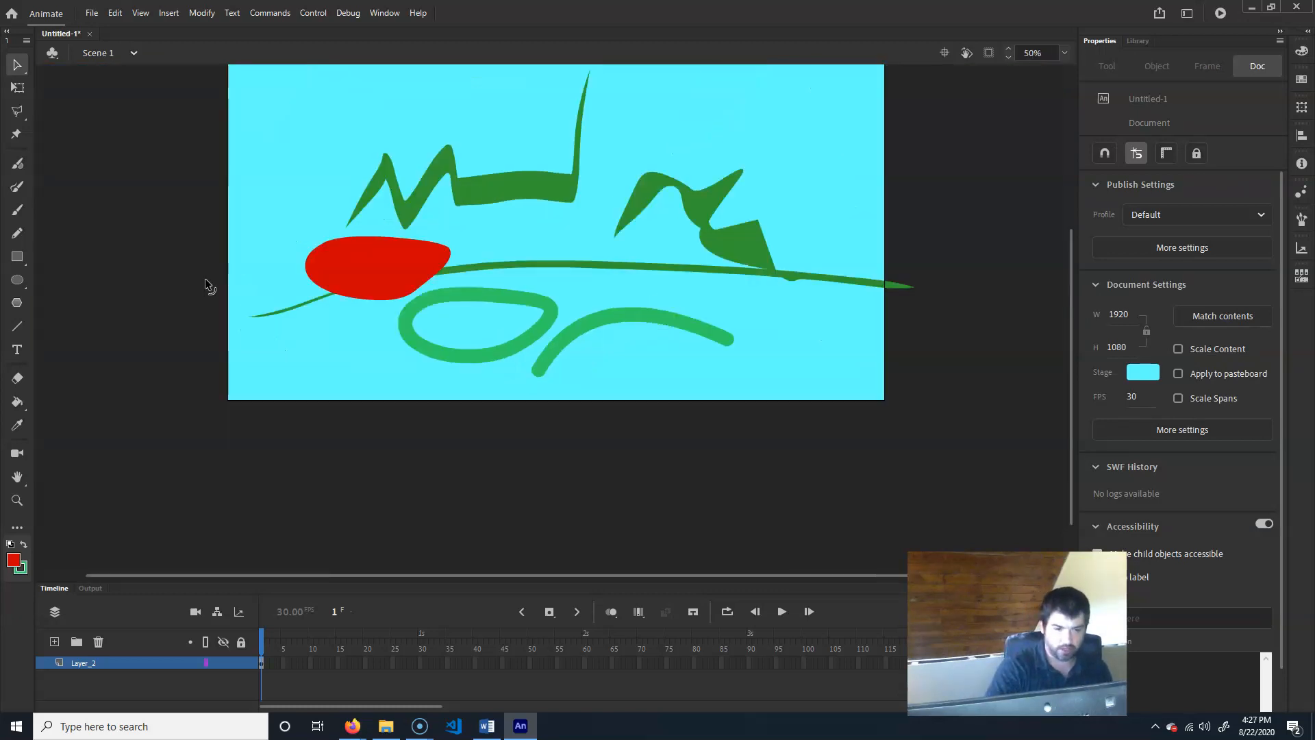
click(528, 183)
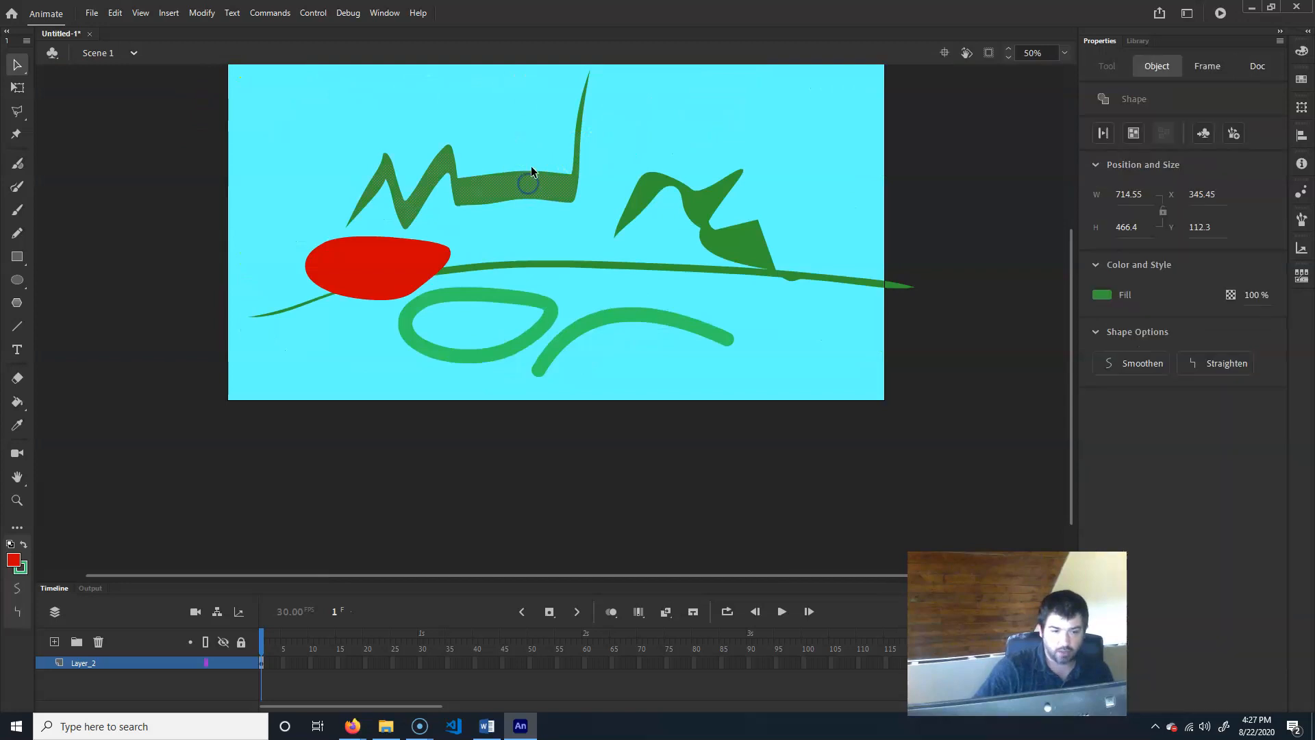
mouse_move(533, 176)
mouse_down()
mouse_move(530, 155)
mouse_move(533, 172)
mouse_up()
click(488, 228)
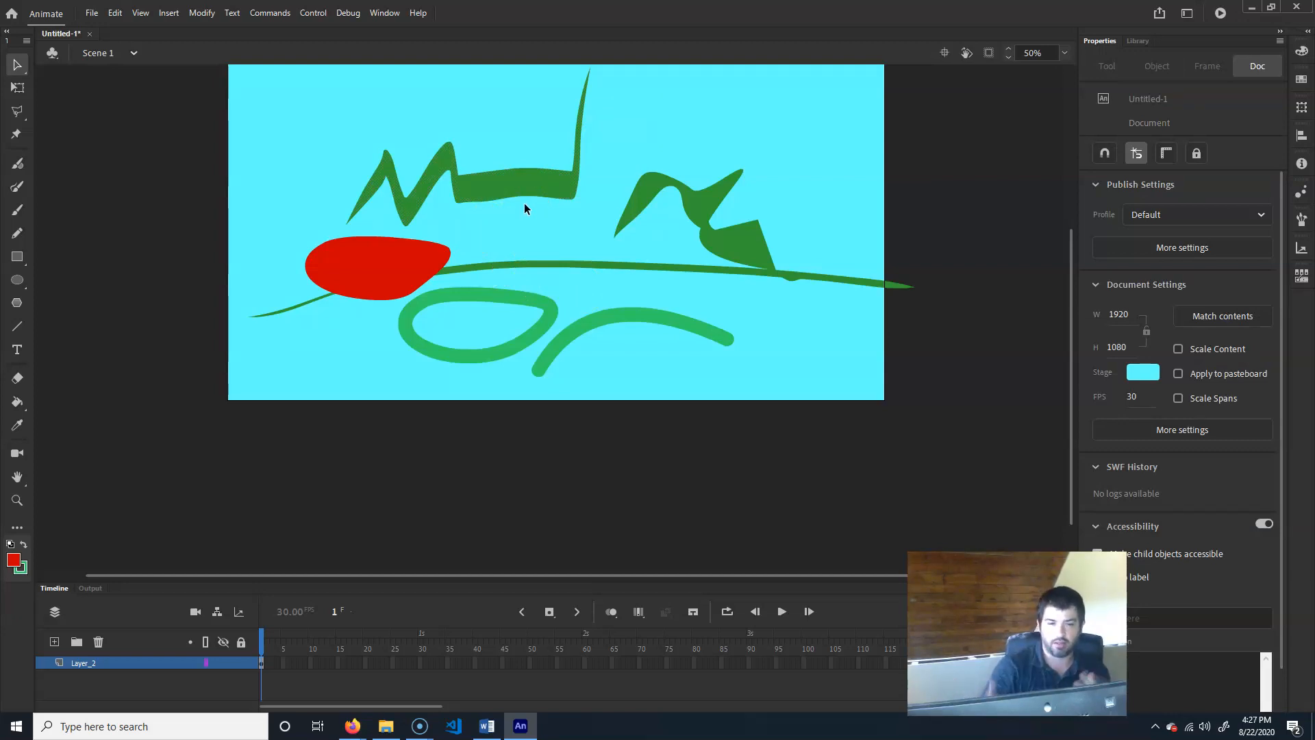
Step: Clear all artwork from the stage and paint a curvy red stroke with the Classic Brush
drag(161, 440, 1014, 65)
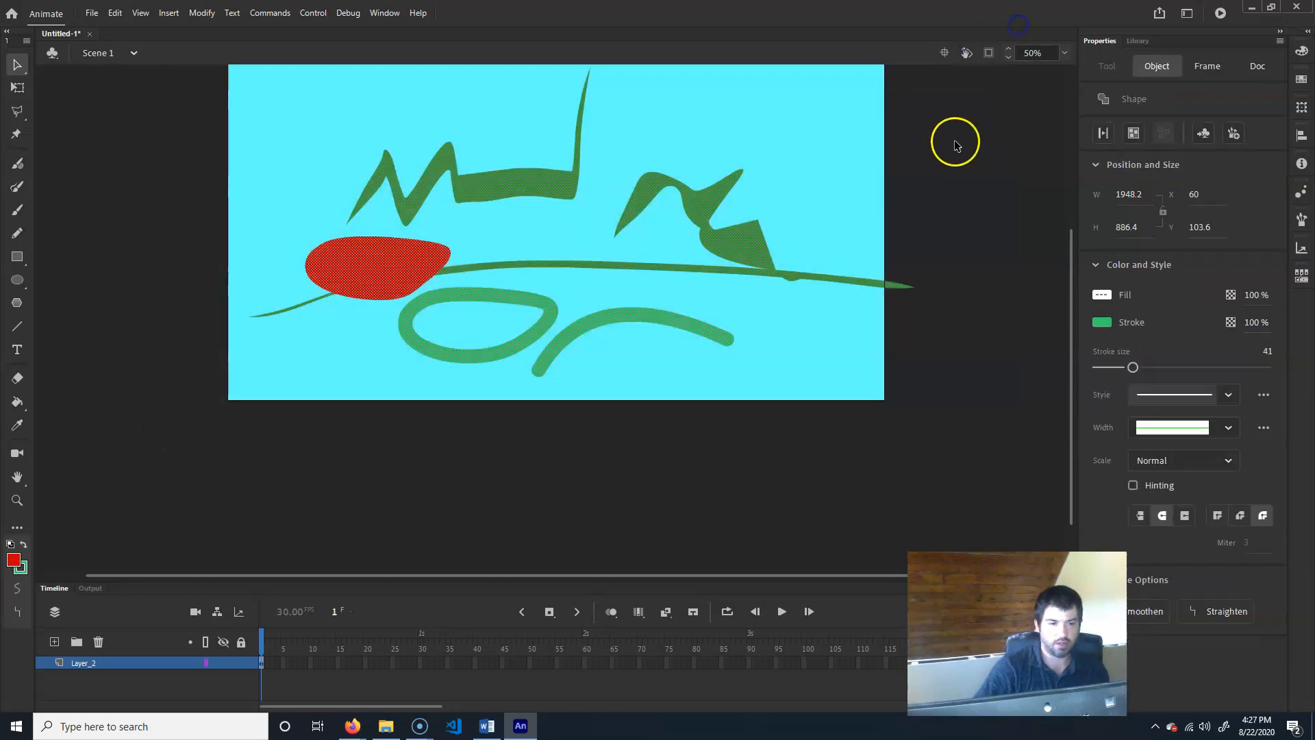
key(Delete)
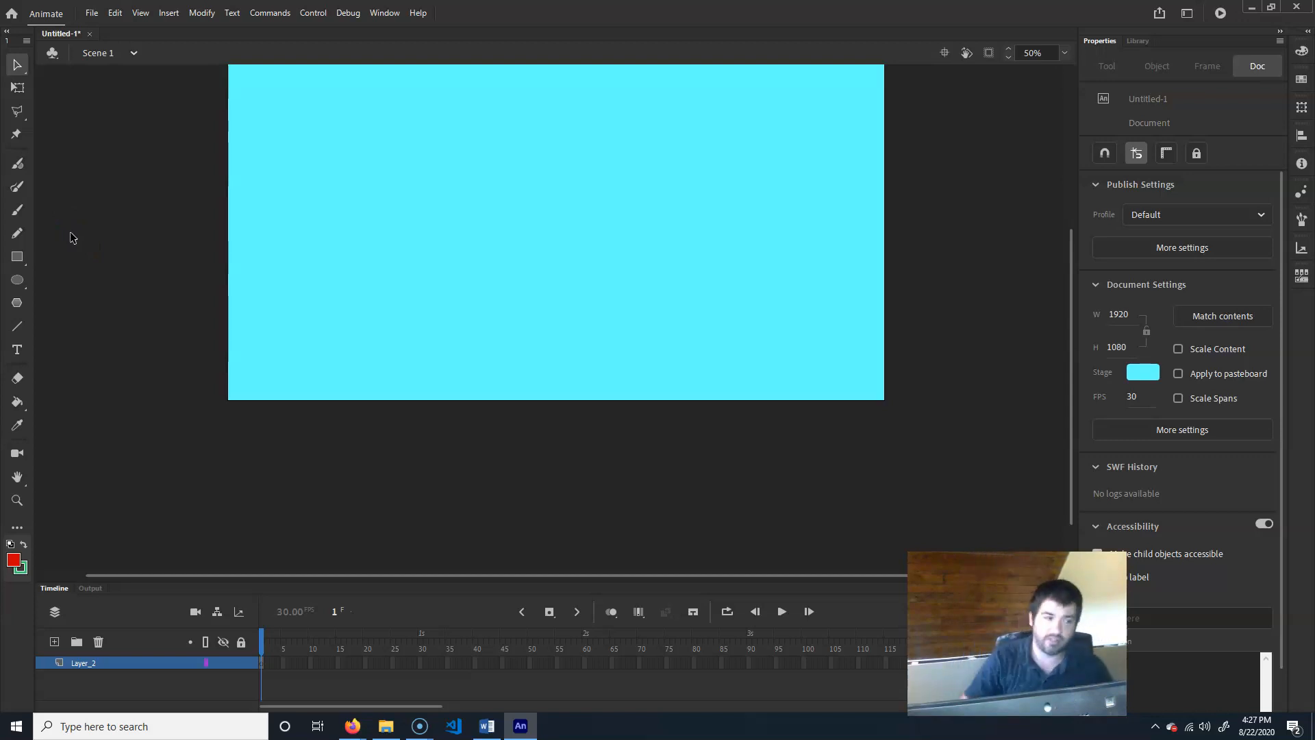
click(17, 216)
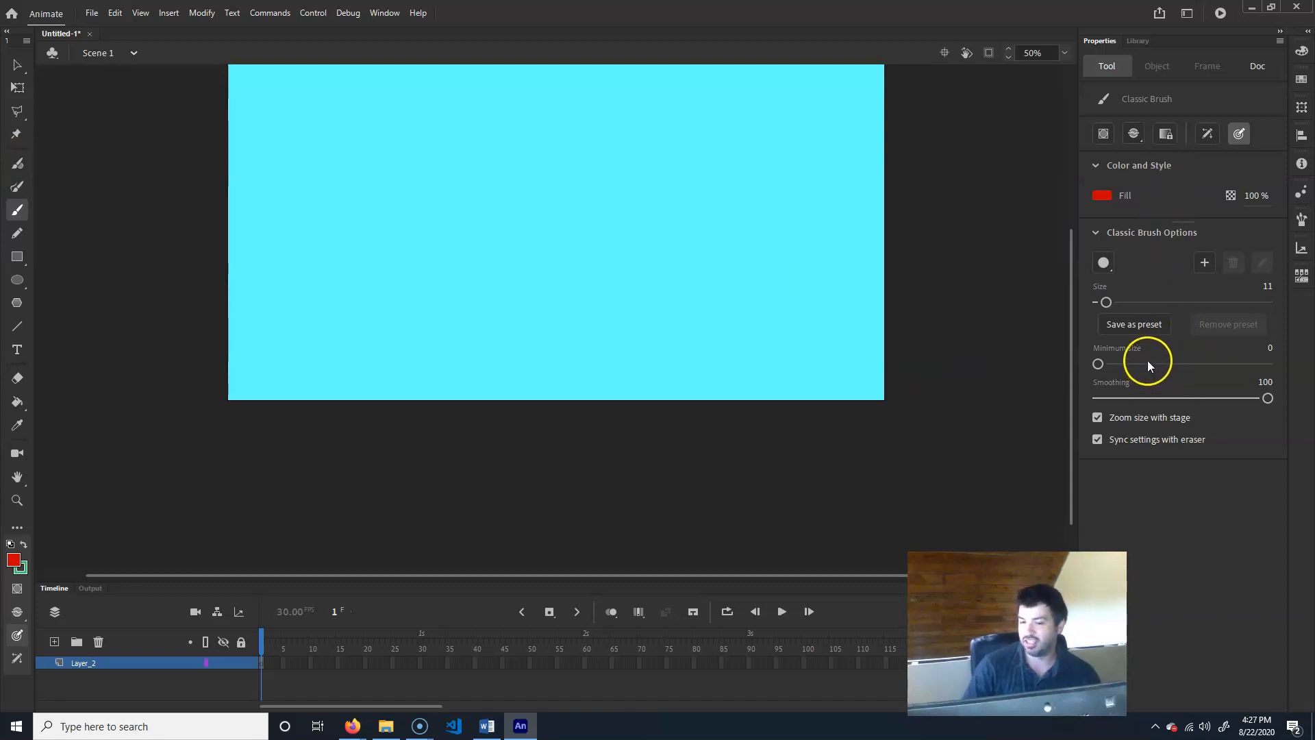
mouse_move(387, 272)
mouse_down()
mouse_move(420, 244)
mouse_move(508, 276)
mouse_move(757, 230)
mouse_move(587, 235)
mouse_up()
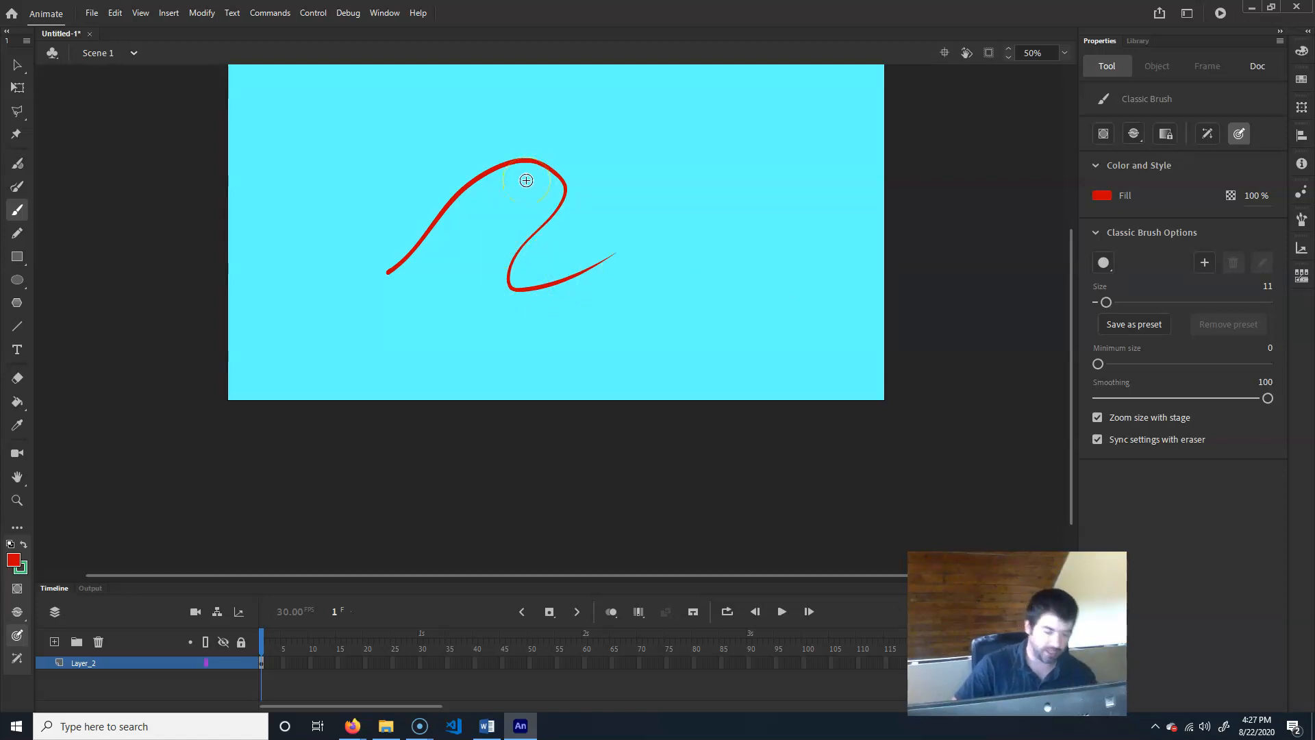
Step: Pull the top edge of the red stroke's arch upward and outward into a wide solid bulge
key(v)
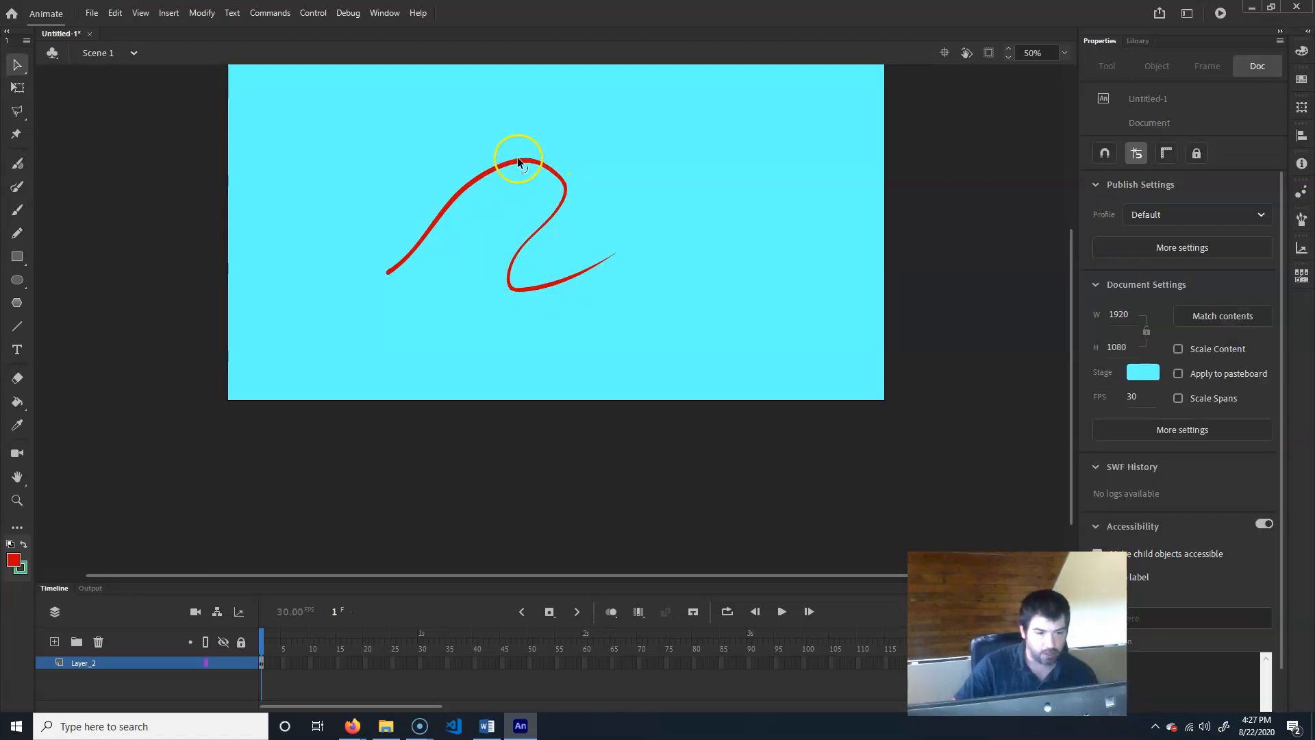
drag(521, 161, 524, 104)
drag(542, 167, 582, 142)
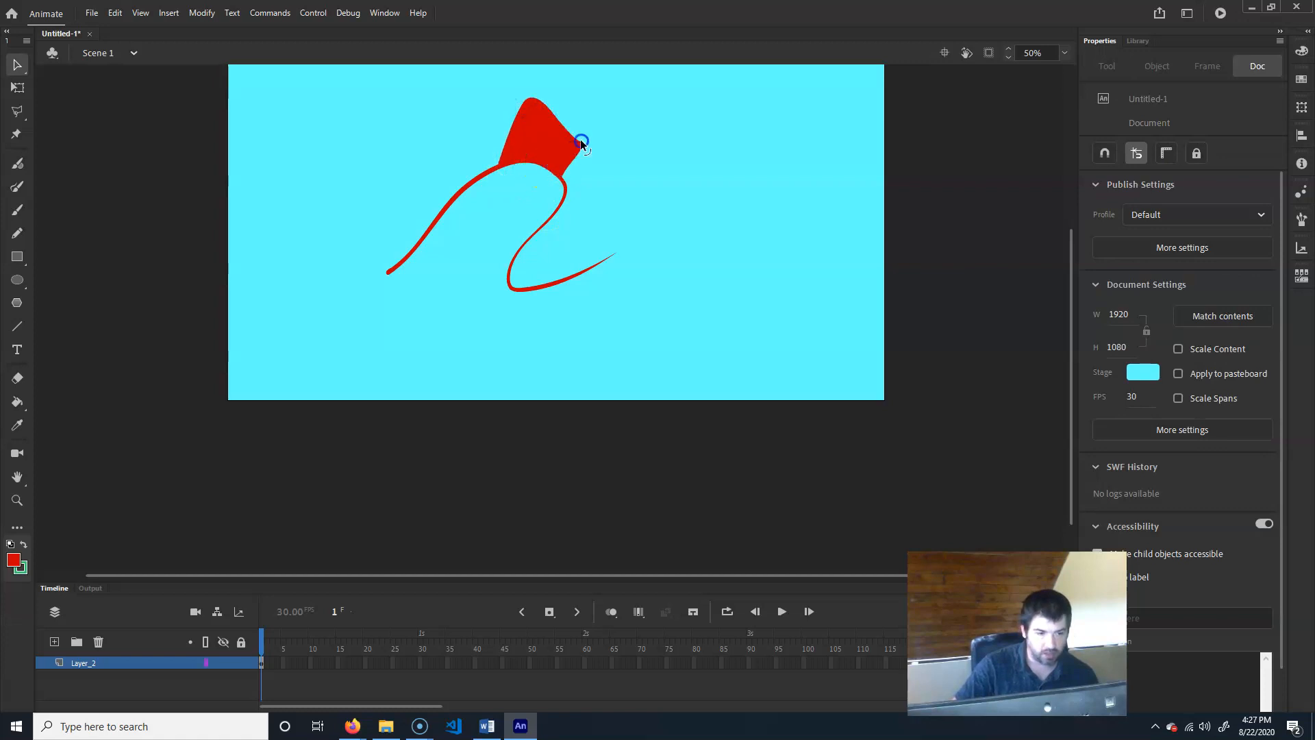
Step: Show the red stroke's anchor points and pull the inner-edge point beneath the bulge's left corner downward
drag(312, 370, 769, 117)
key(ctrl+equal)
key(ctrl+equal)
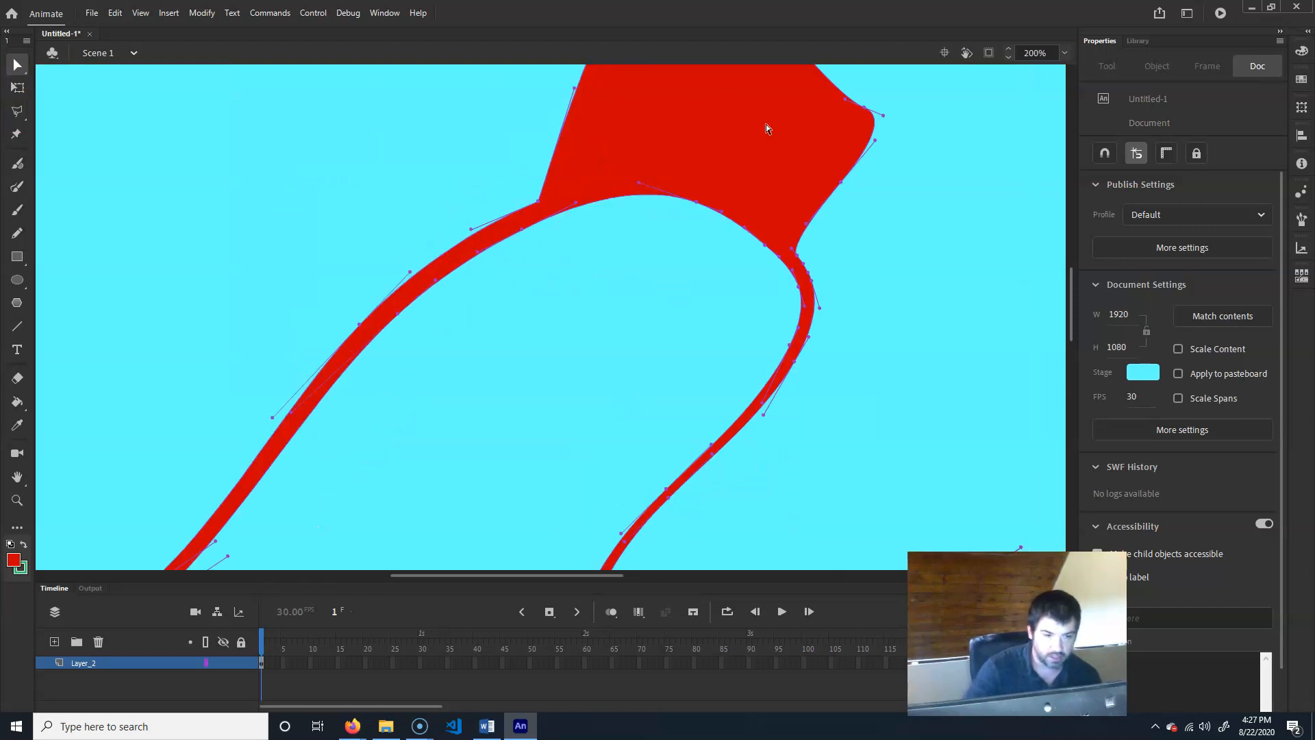
drag(535, 200, 465, 133)
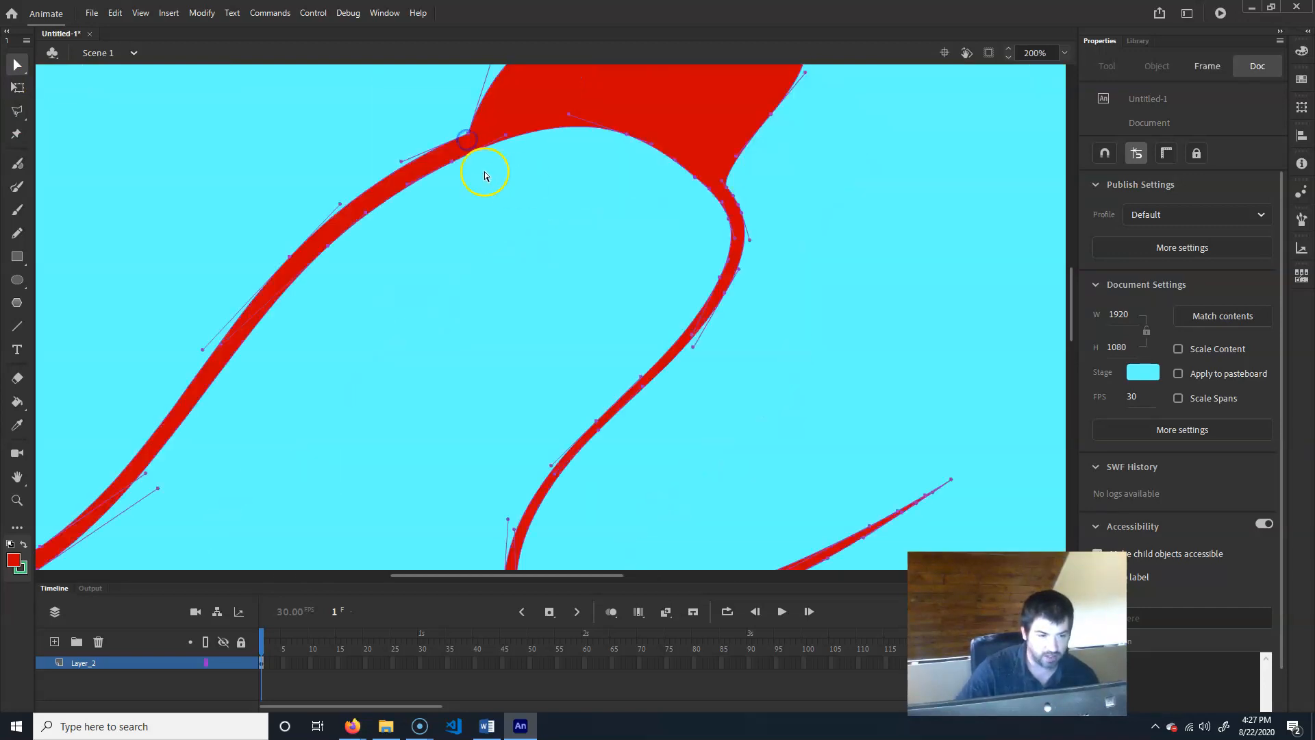
click(453, 167)
click(481, 154)
click(452, 162)
click(475, 190)
drag(475, 191, 472, 229)
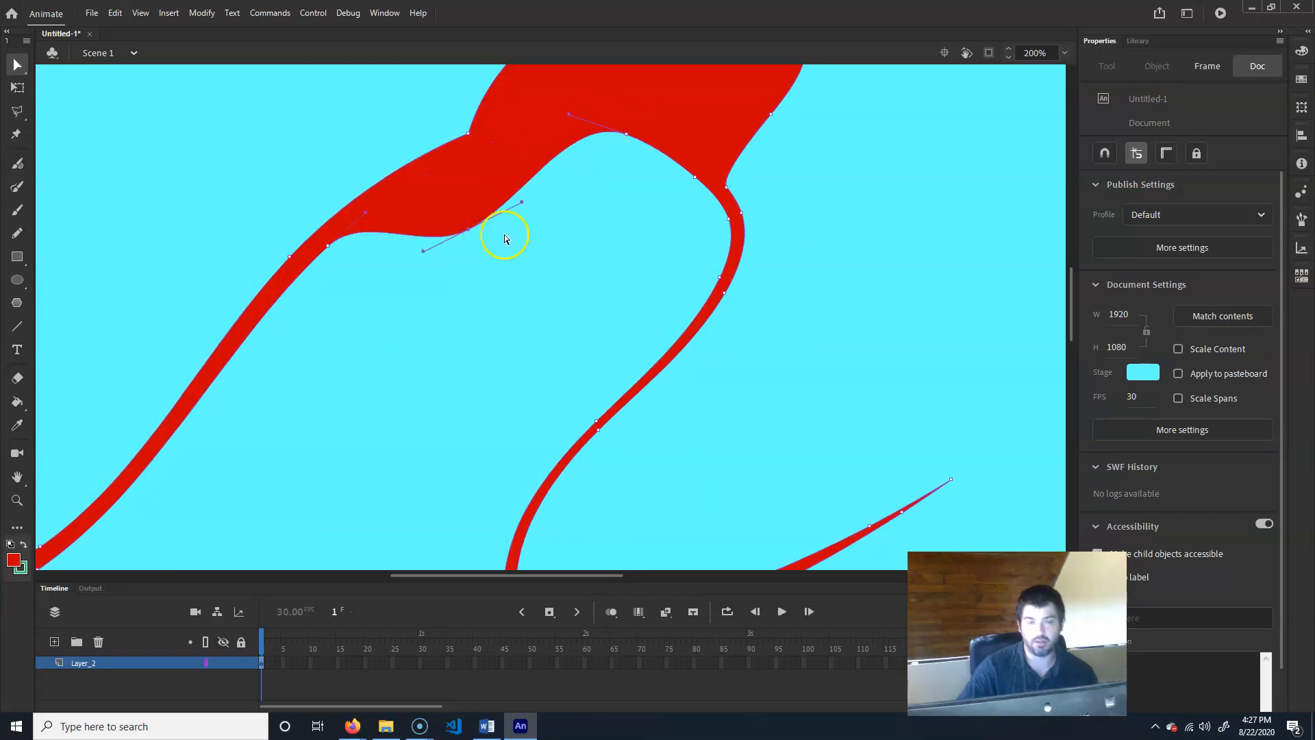
Step: Delete the whole red stroke from the stage
key(ctrl+minus)
key(ctrl+minus)
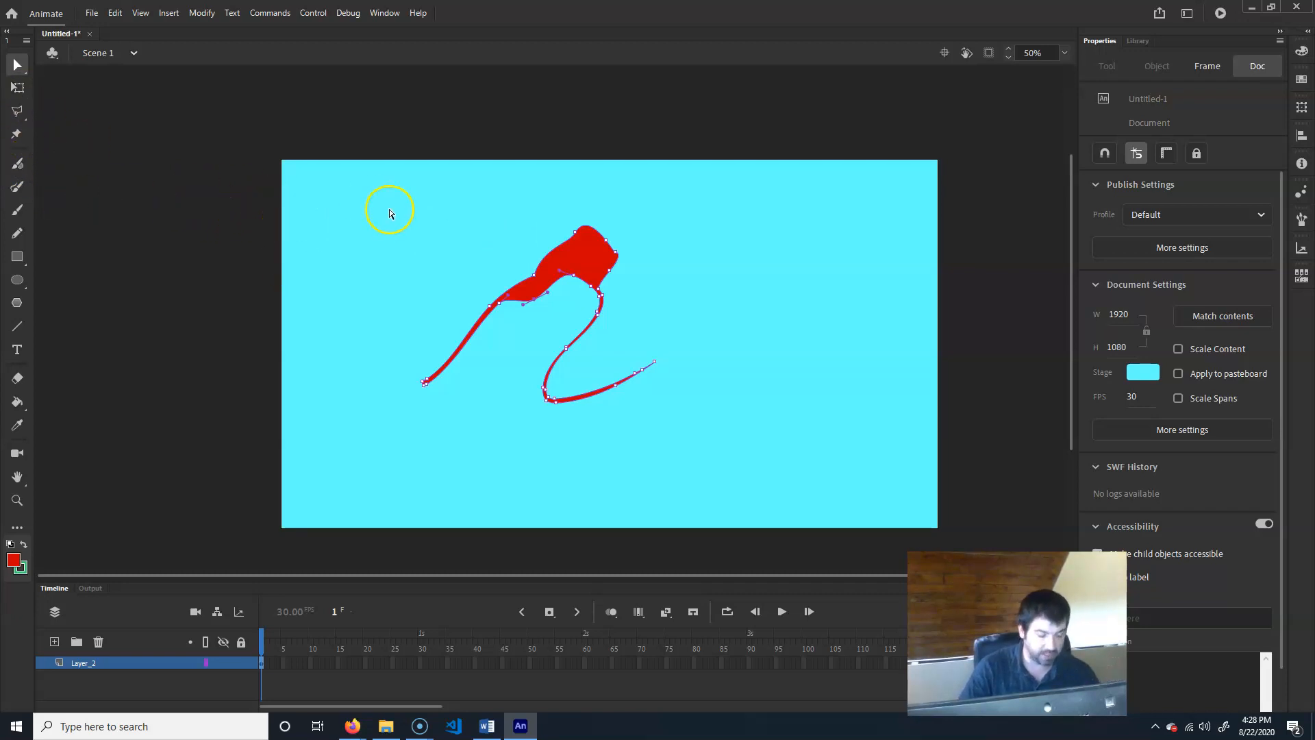
drag(350, 469, 852, 196)
key(Delete)
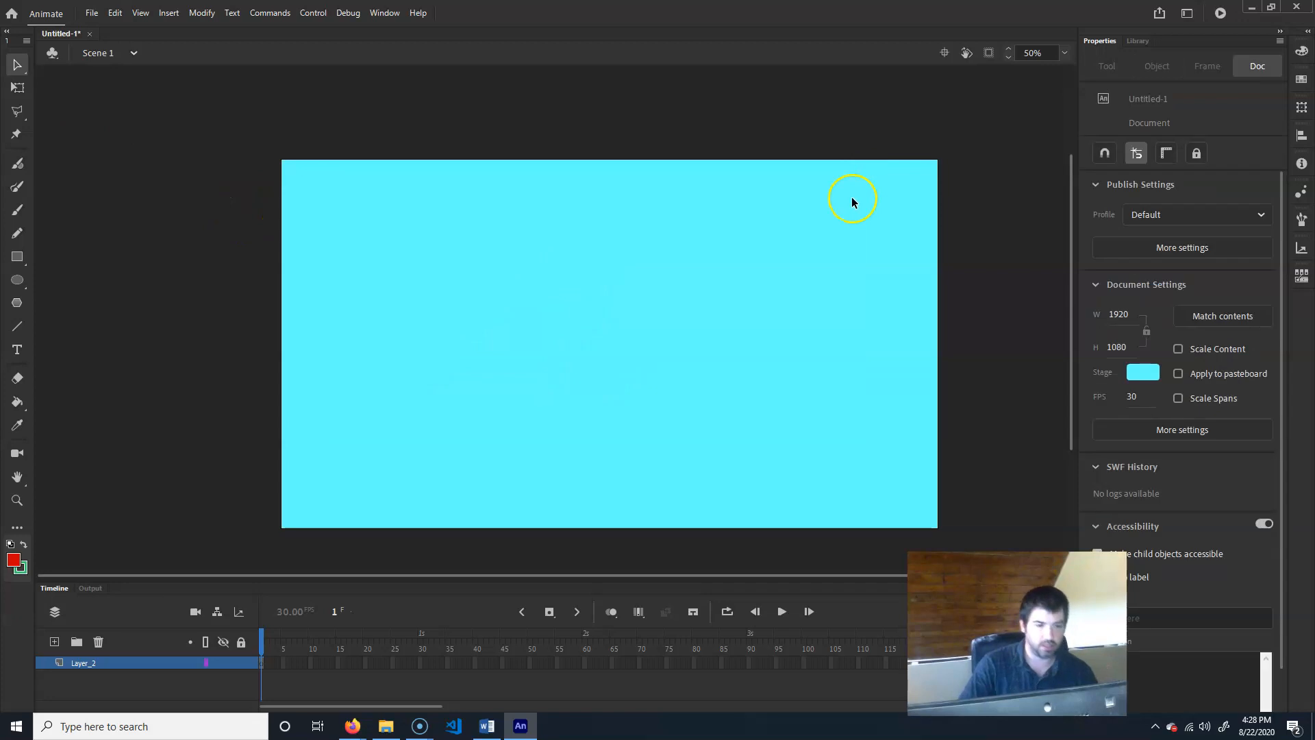
Step: Draw a wavy green line across the stage with the Pencil tool
click(21, 209)
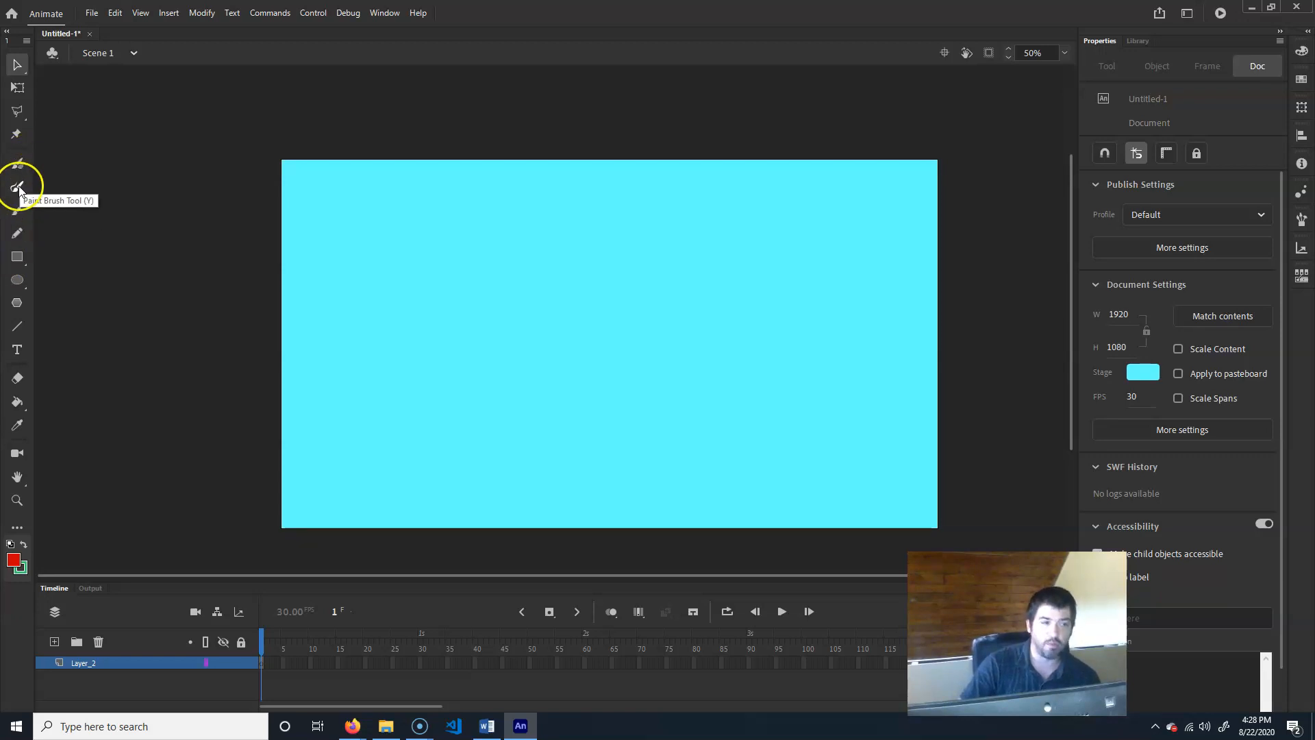
click(18, 234)
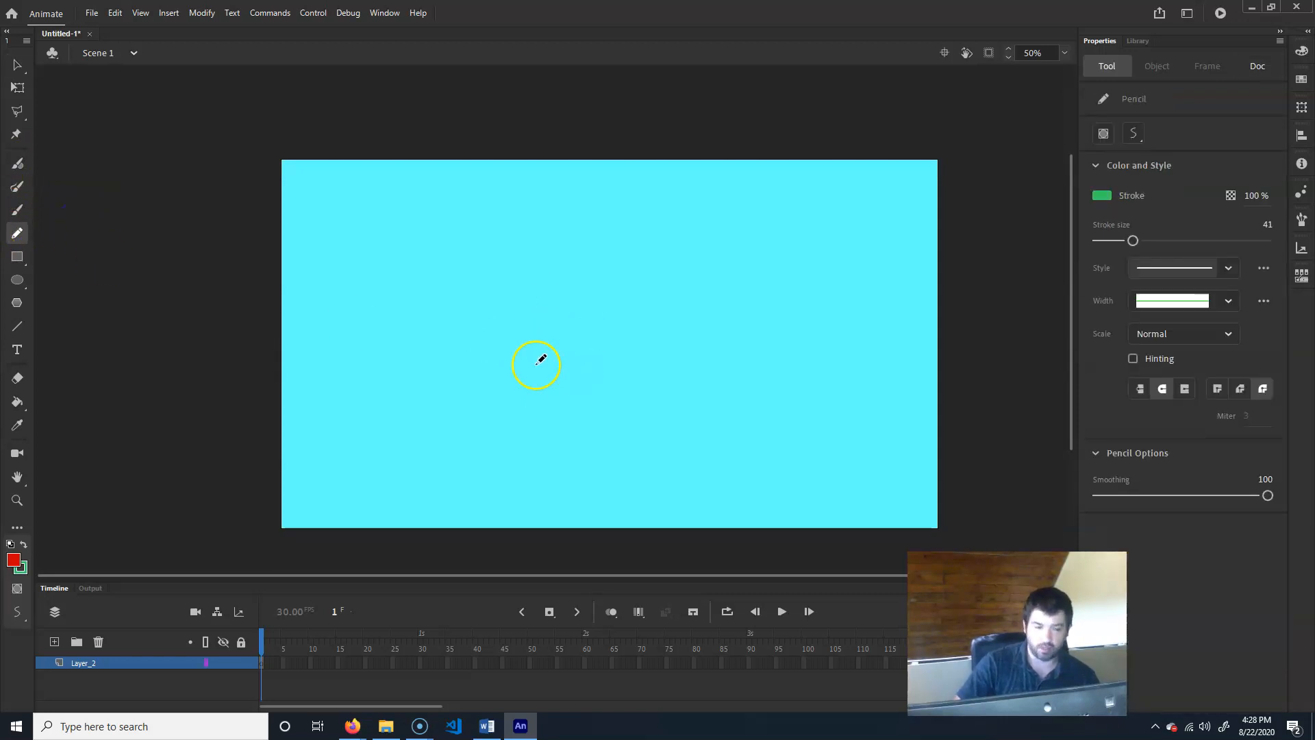
mouse_move(334, 389)
mouse_down()
mouse_move(367, 377)
mouse_move(429, 304)
mouse_move(524, 255)
mouse_move(492, 409)
mouse_move(792, 316)
mouse_up()
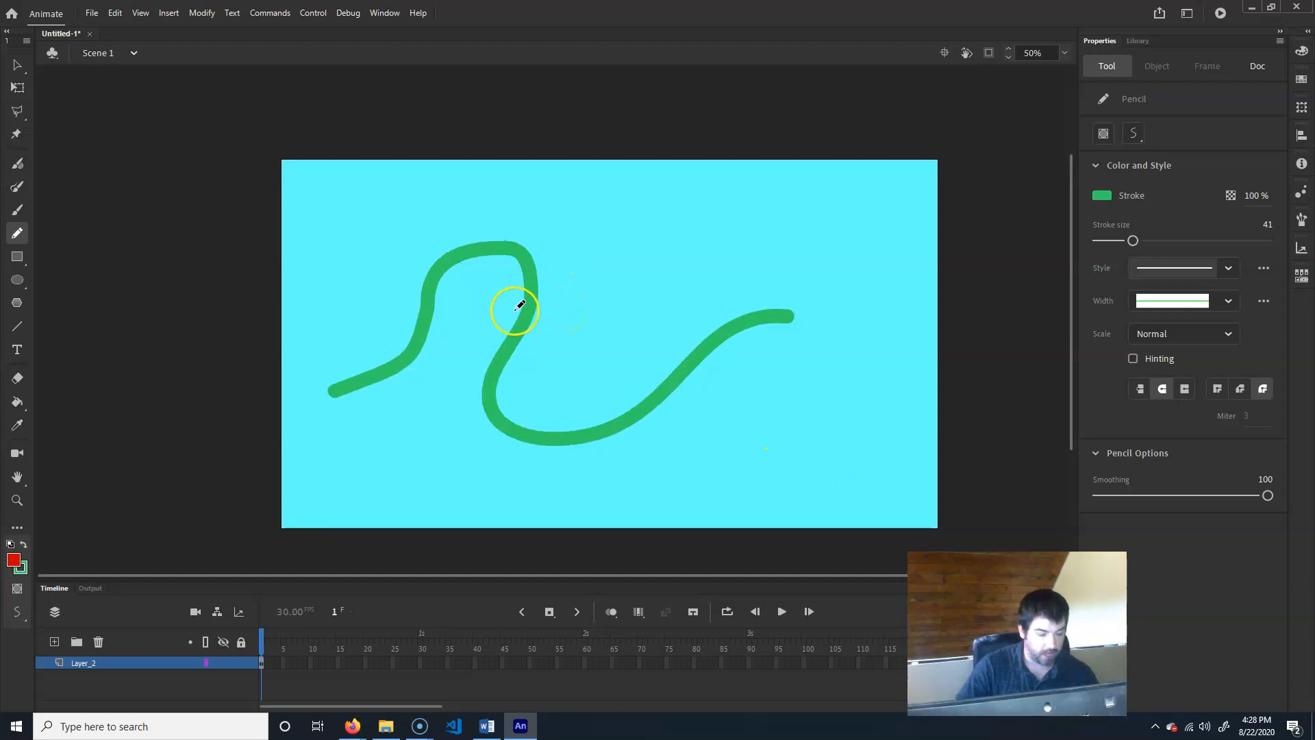
Step: Show the green line's anchor points and move the one on its upper middle bend to the right
key(v)
drag(361, 477, 864, 165)
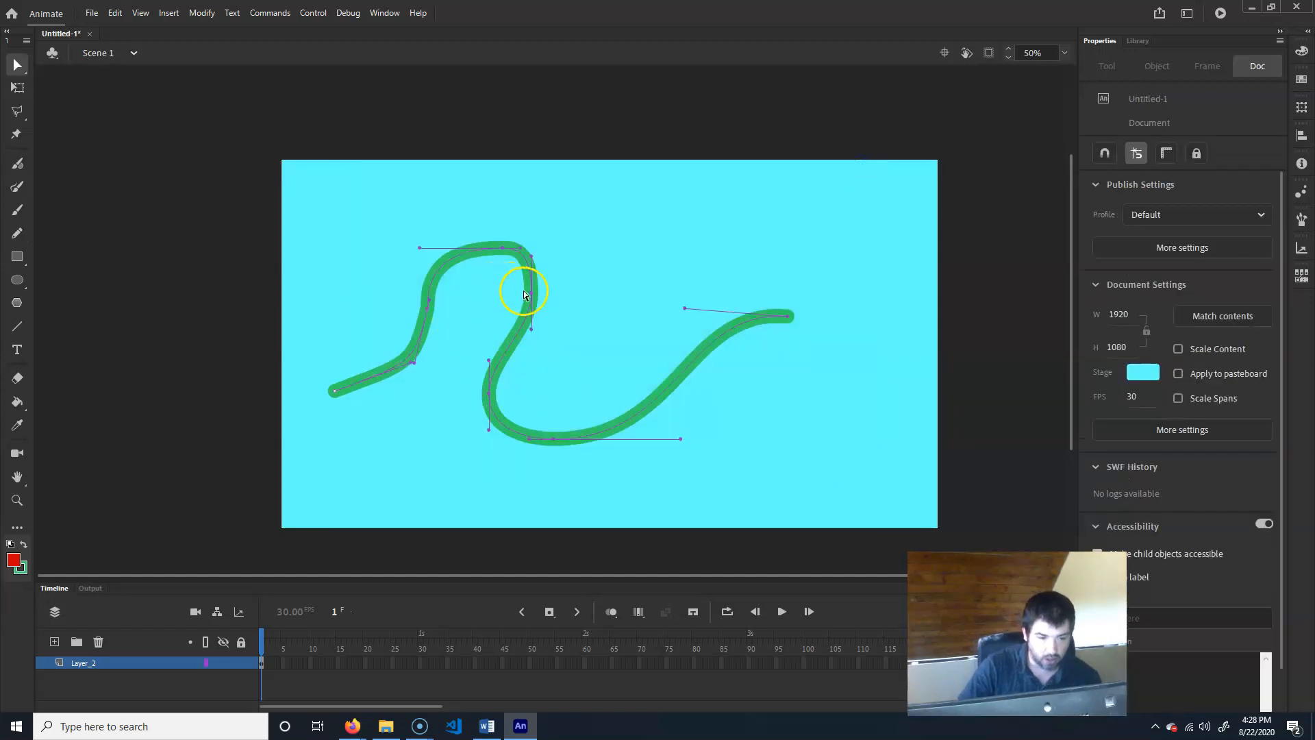
mouse_move(522, 298)
mouse_down()
mouse_move(489, 314)
mouse_move(577, 265)
mouse_move(564, 288)
mouse_move(463, 335)
mouse_move(605, 295)
mouse_up()
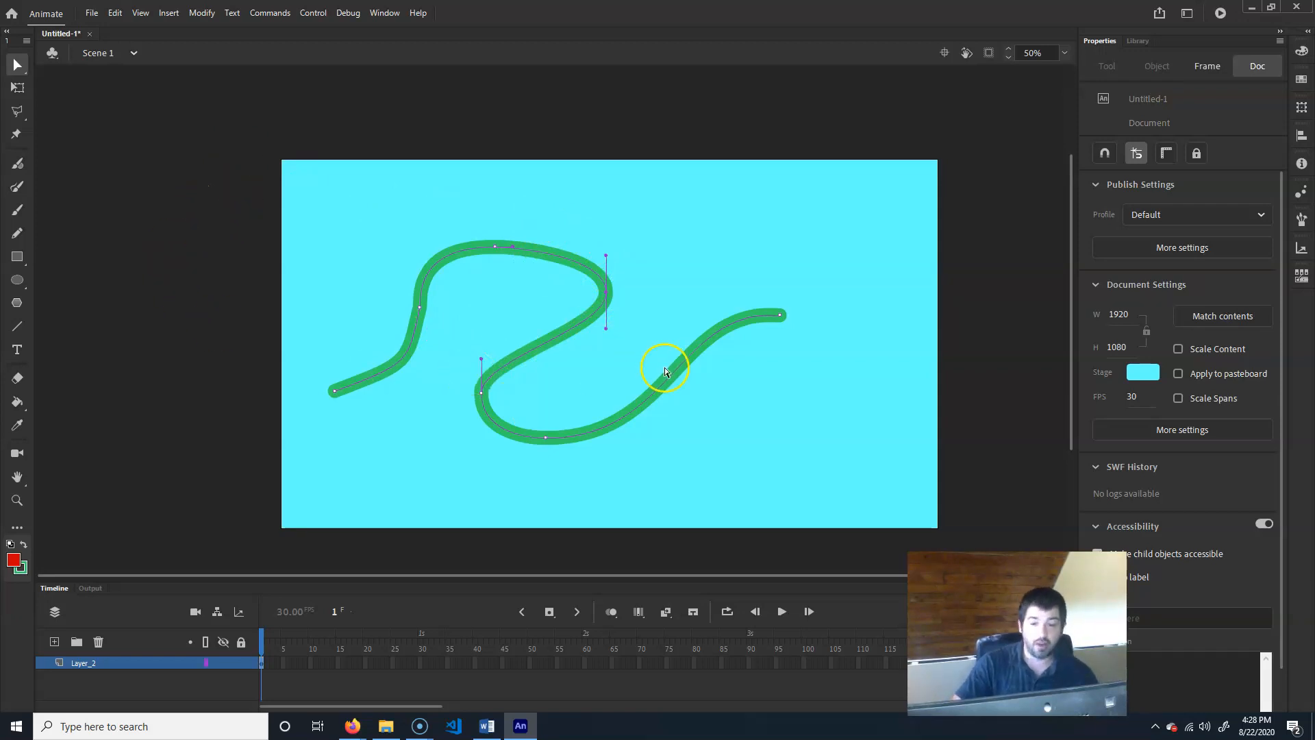
Step: Examine the stroke styles available for the Pencil tool, without changing the style
click(17, 233)
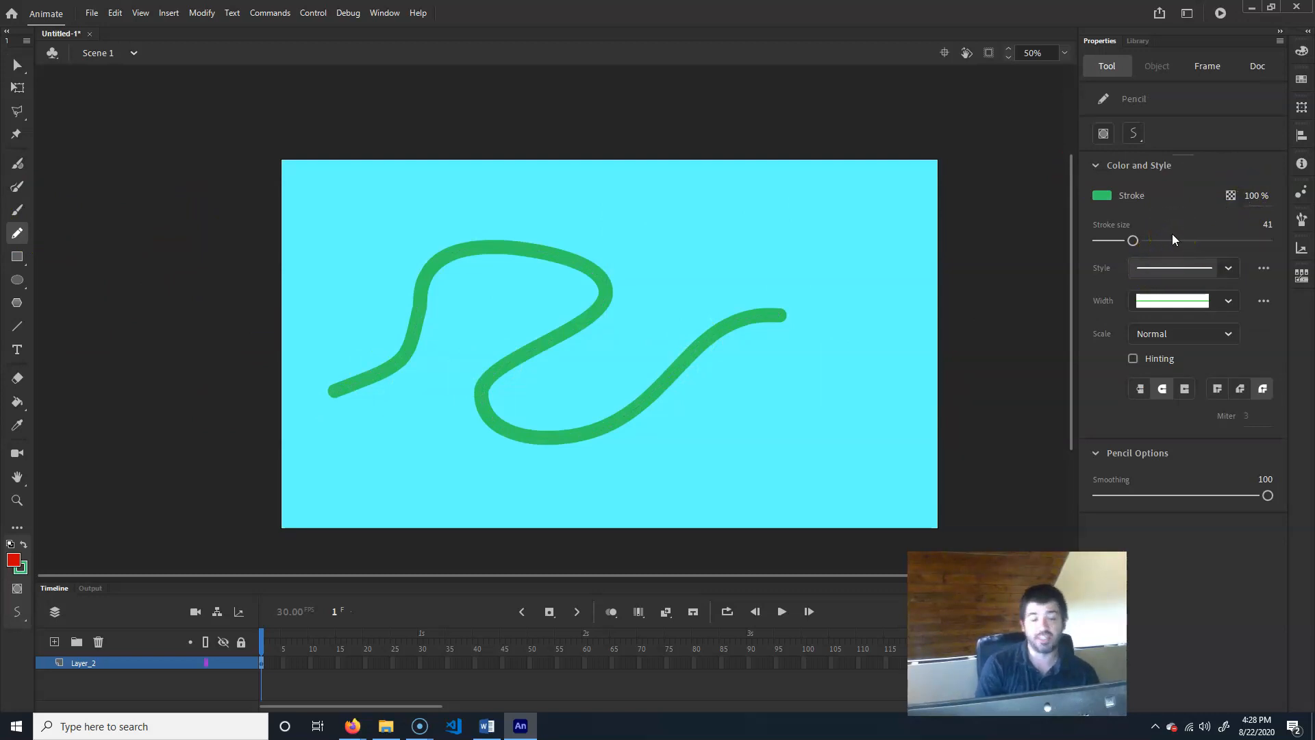
click(1228, 268)
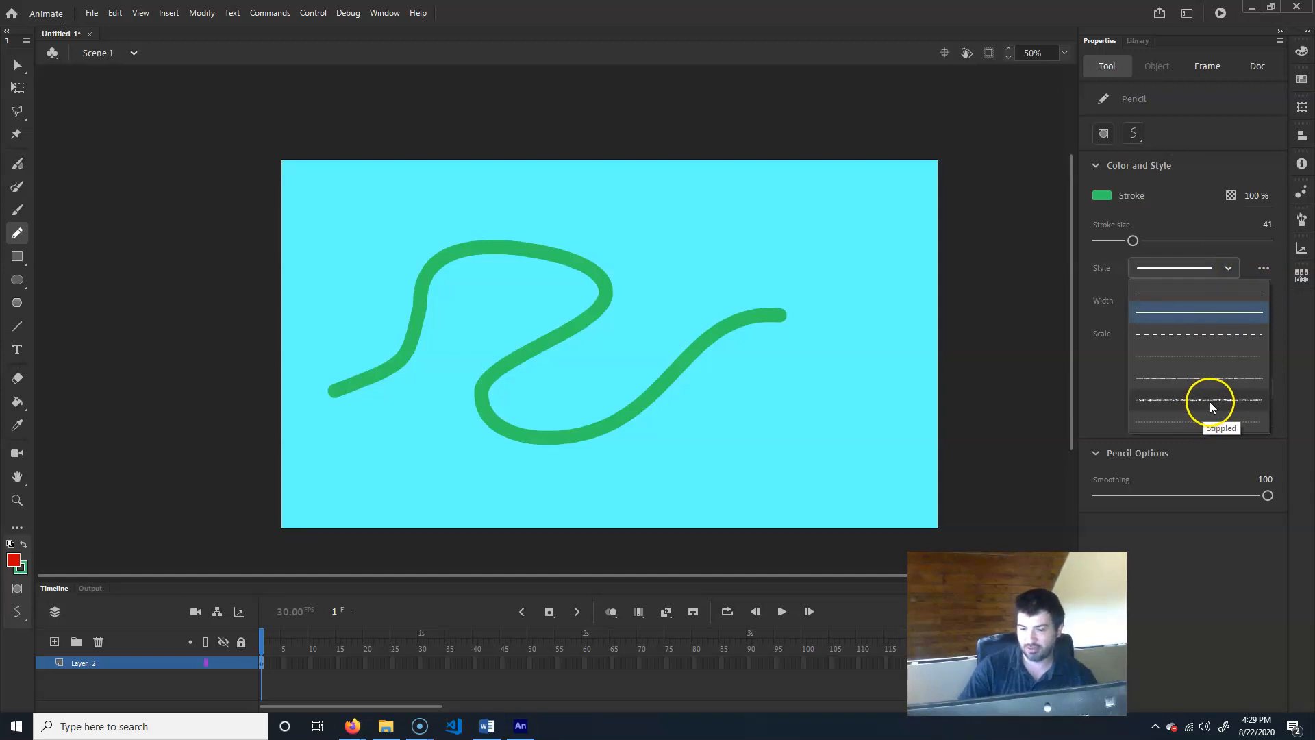
click(1167, 213)
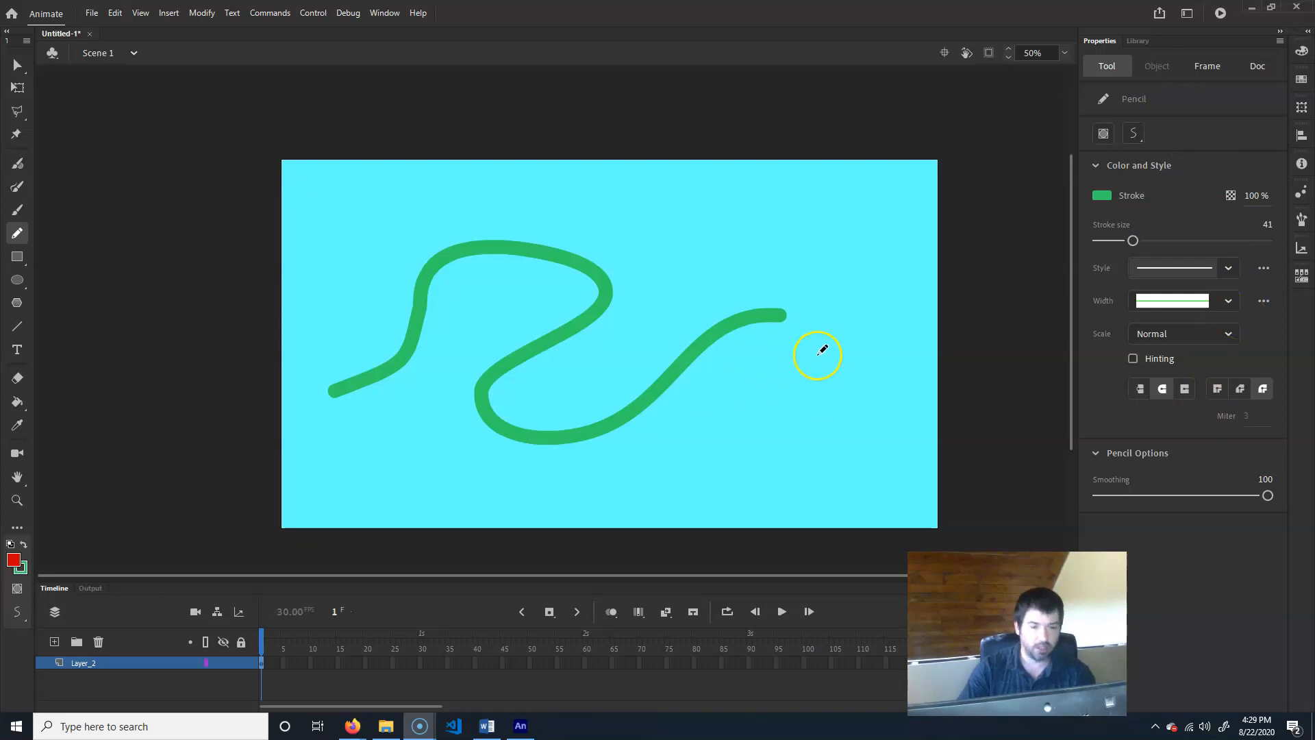
Step: Delete the green pencil line, including its leftover end piece, from the stage
click(22, 72)
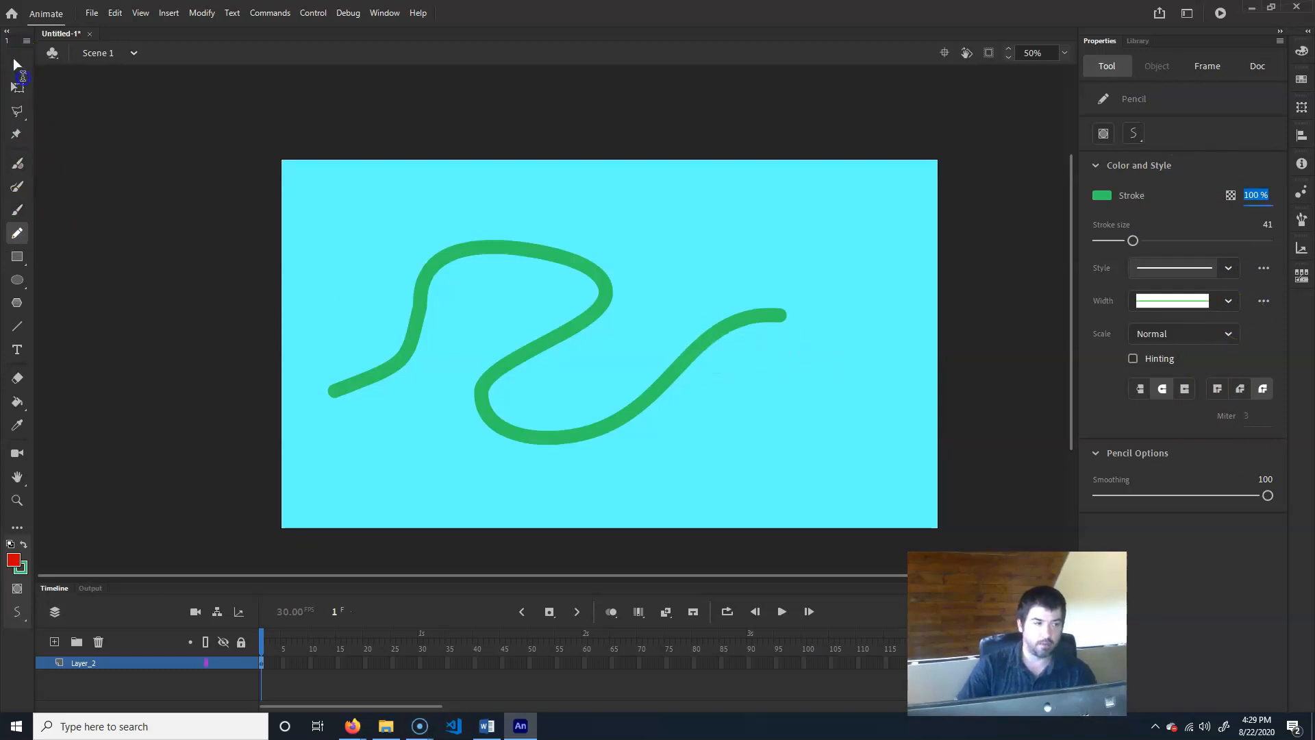
click(16, 66)
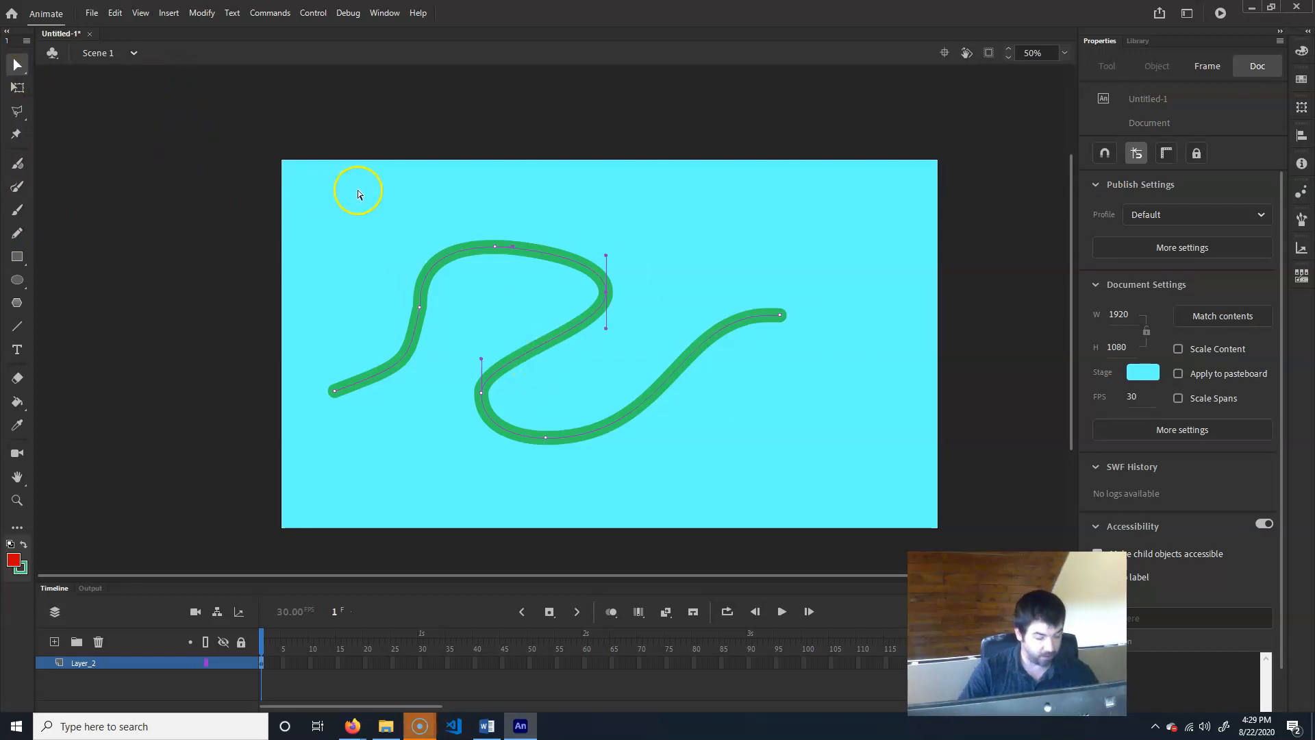
click(693, 363)
key(Delete)
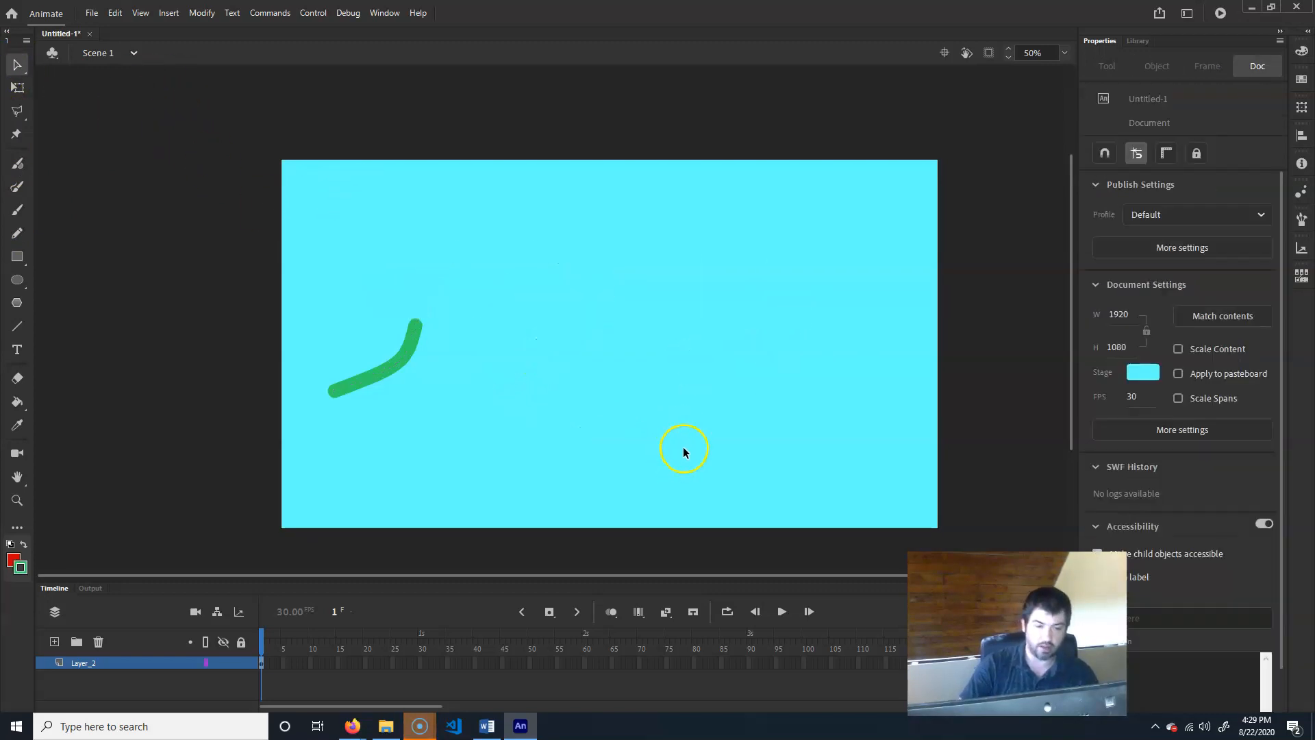
key(ctrl+a)
key(Delete)
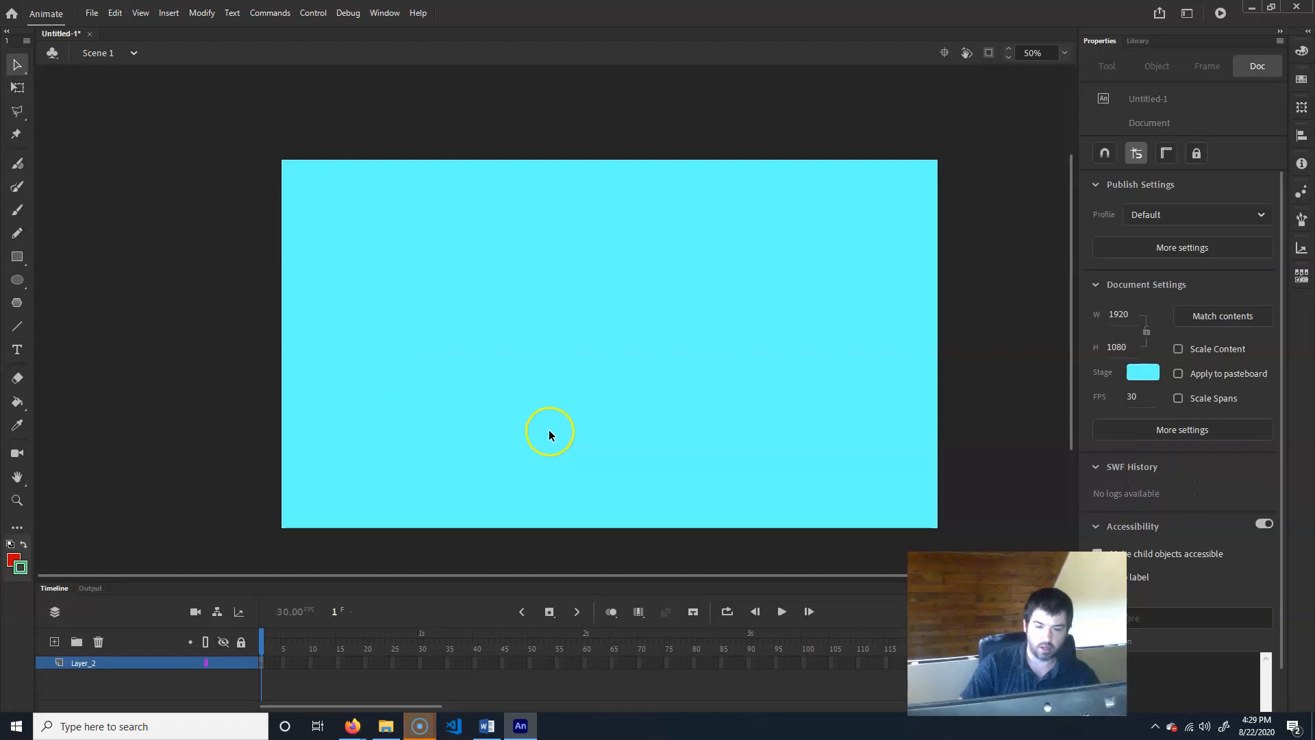
Step: Try a thin wavy red stroke with the Classic Brush at size 11, and undo it
click(17, 210)
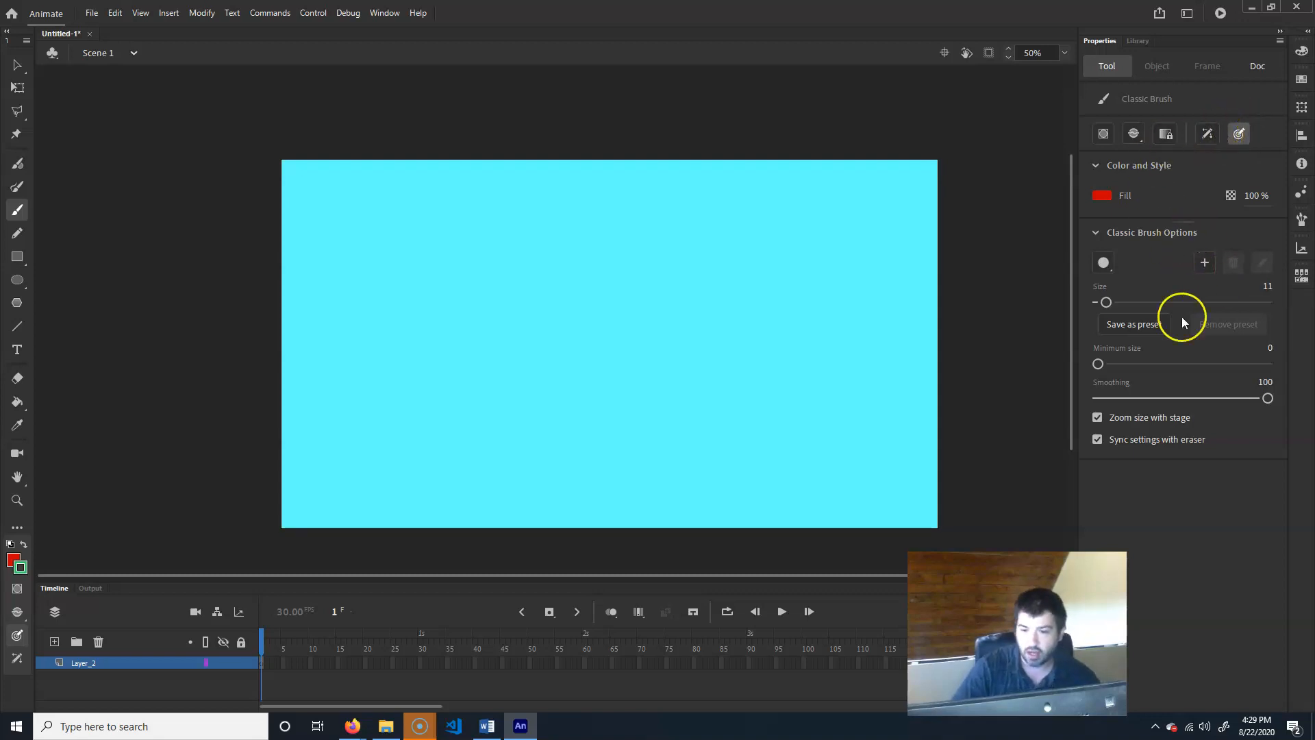
mouse_move(376, 397)
mouse_down()
mouse_move(397, 361)
mouse_move(449, 411)
mouse_move(673, 258)
mouse_move(706, 390)
mouse_move(813, 365)
mouse_up()
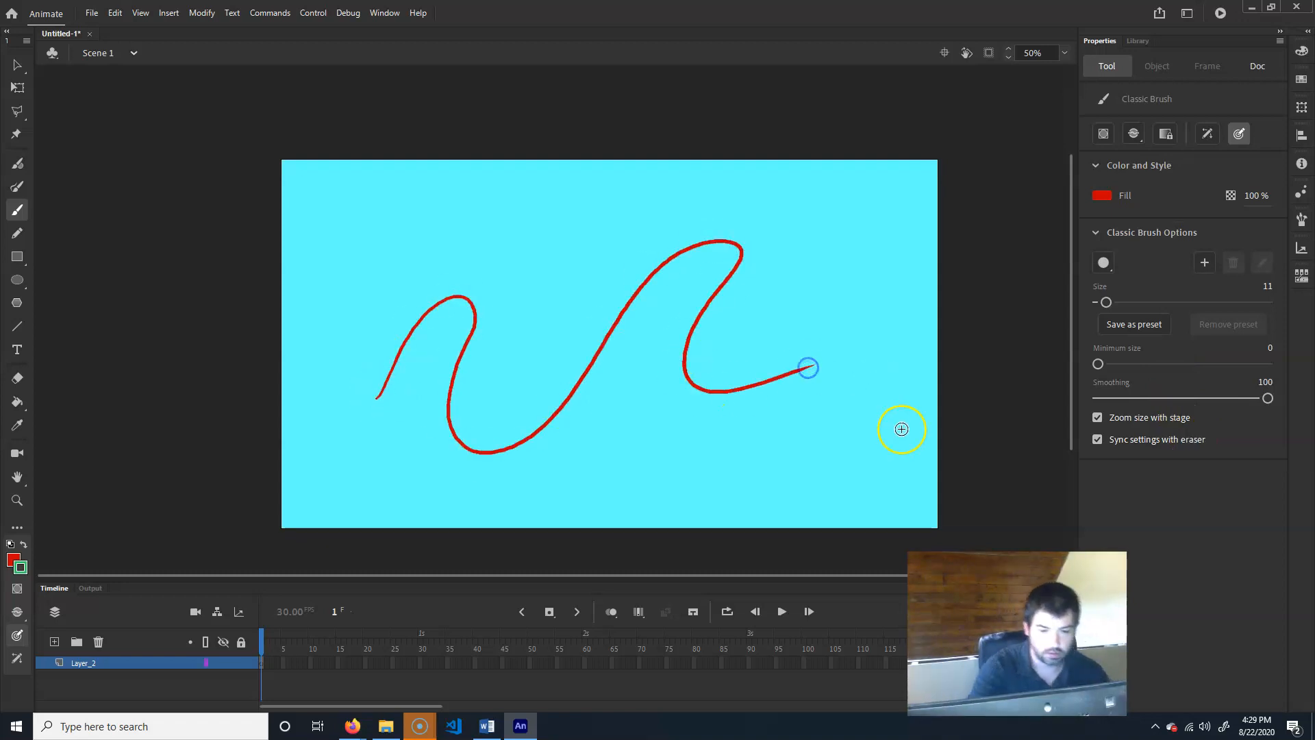
key(ctrl+z)
Step: Set the Classic Brush size to 54, try a thicker red stroke, and undo it
drag(1106, 302, 1144, 301)
mouse_move(378, 415)
mouse_down()
mouse_move(424, 341)
mouse_move(449, 332)
mouse_move(436, 383)
mouse_move(477, 393)
mouse_move(529, 339)
mouse_move(590, 331)
mouse_move(589, 370)
mouse_up()
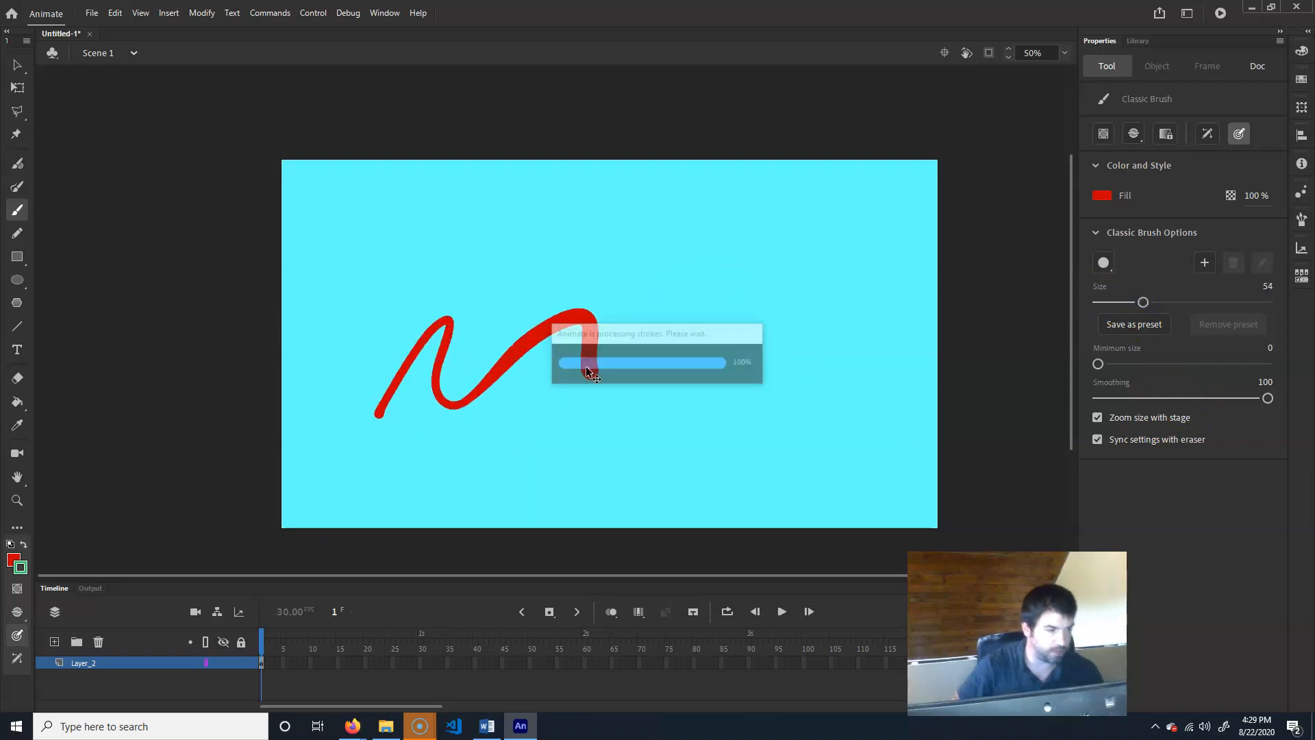
key(ctrl+z)
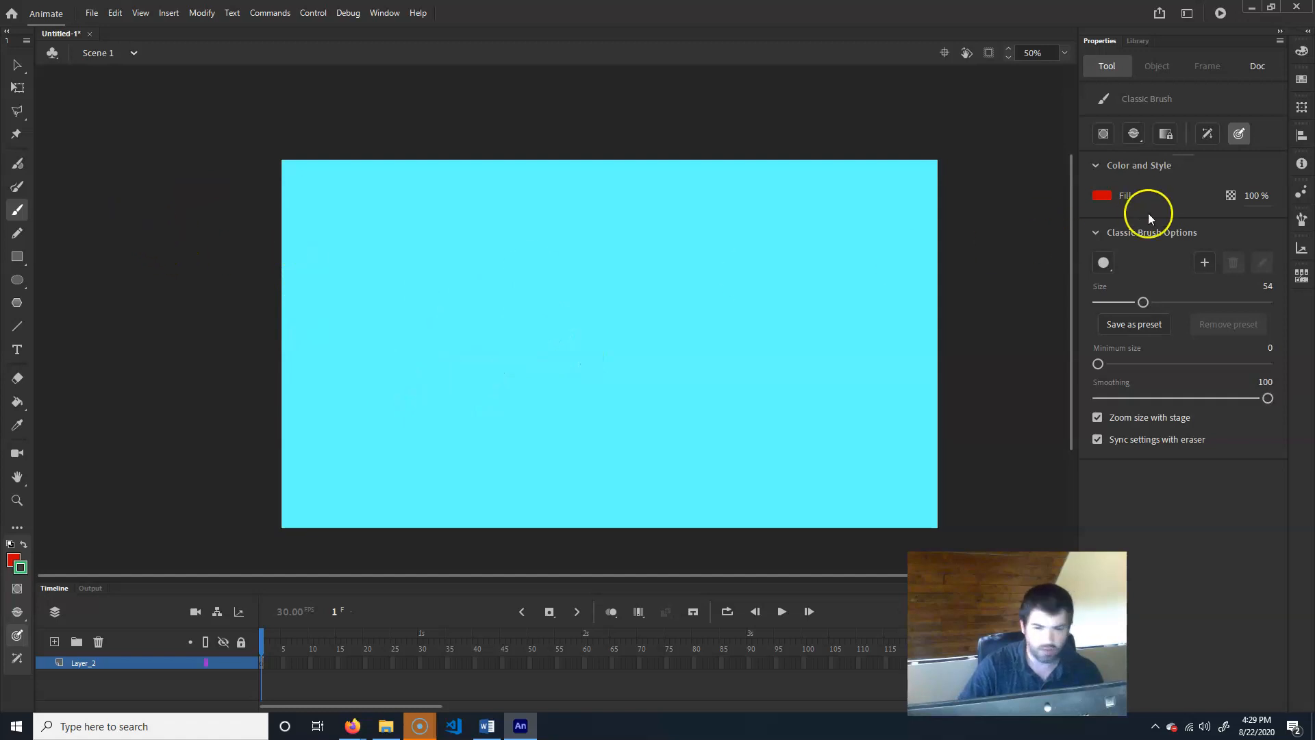
Step: Try a green stroke with the Paint Brush using uniform width, and undo it
click(18, 188)
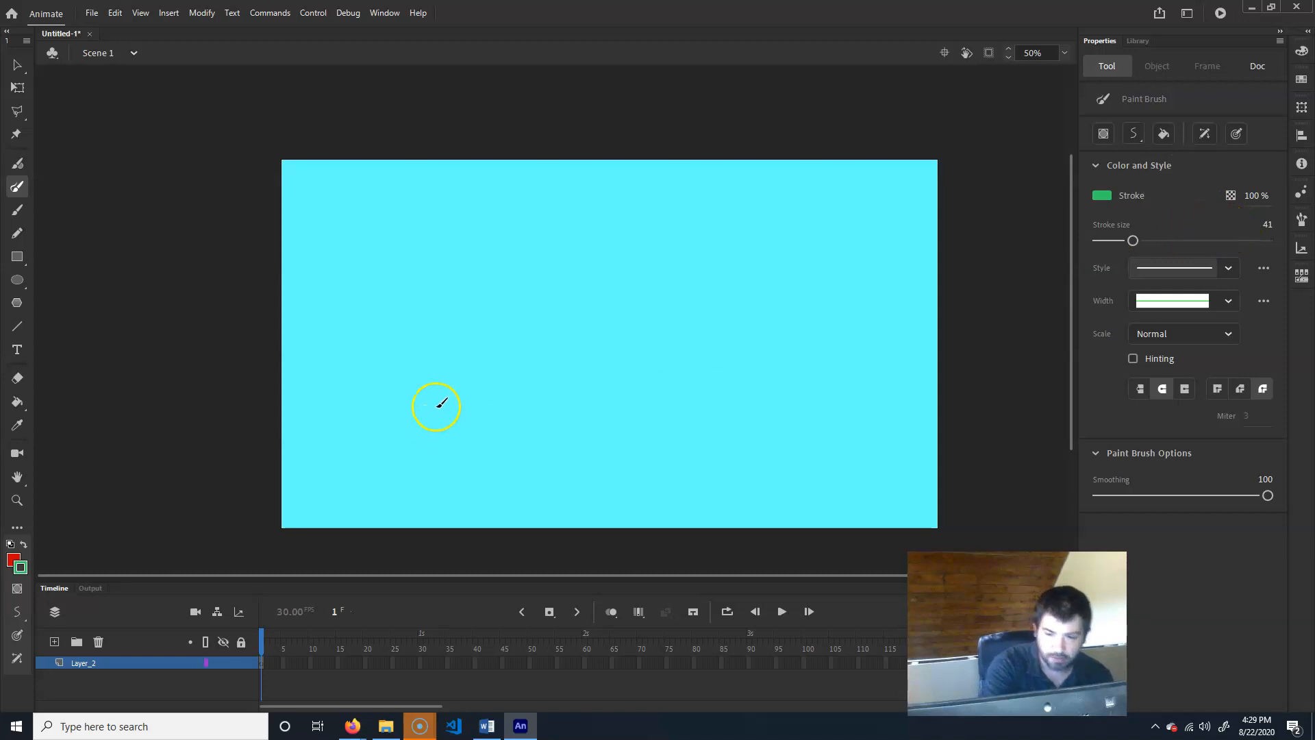
mouse_move(385, 445)
mouse_down()
mouse_move(421, 415)
mouse_move(429, 343)
mouse_move(482, 249)
mouse_move(529, 255)
mouse_move(493, 363)
mouse_move(533, 388)
mouse_move(583, 361)
mouse_move(615, 418)
mouse_move(726, 334)
mouse_up()
key(ctrl+z)
Step: Turn on pressure sensitivity for the Paint Brush and paint a wavy green stroke of varying width
click(1237, 132)
mouse_move(376, 403)
mouse_down()
mouse_move(464, 238)
mouse_move(505, 272)
mouse_move(454, 392)
mouse_move(759, 288)
mouse_up()
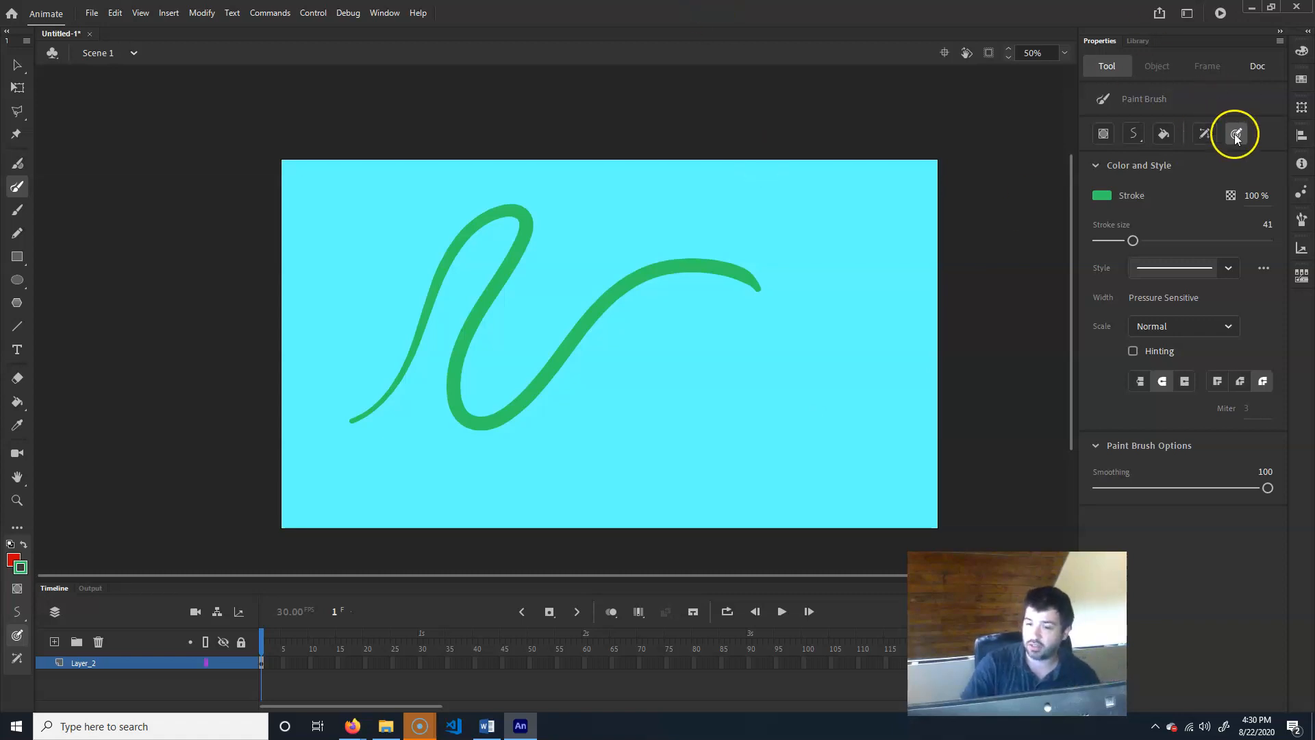
click(1236, 136)
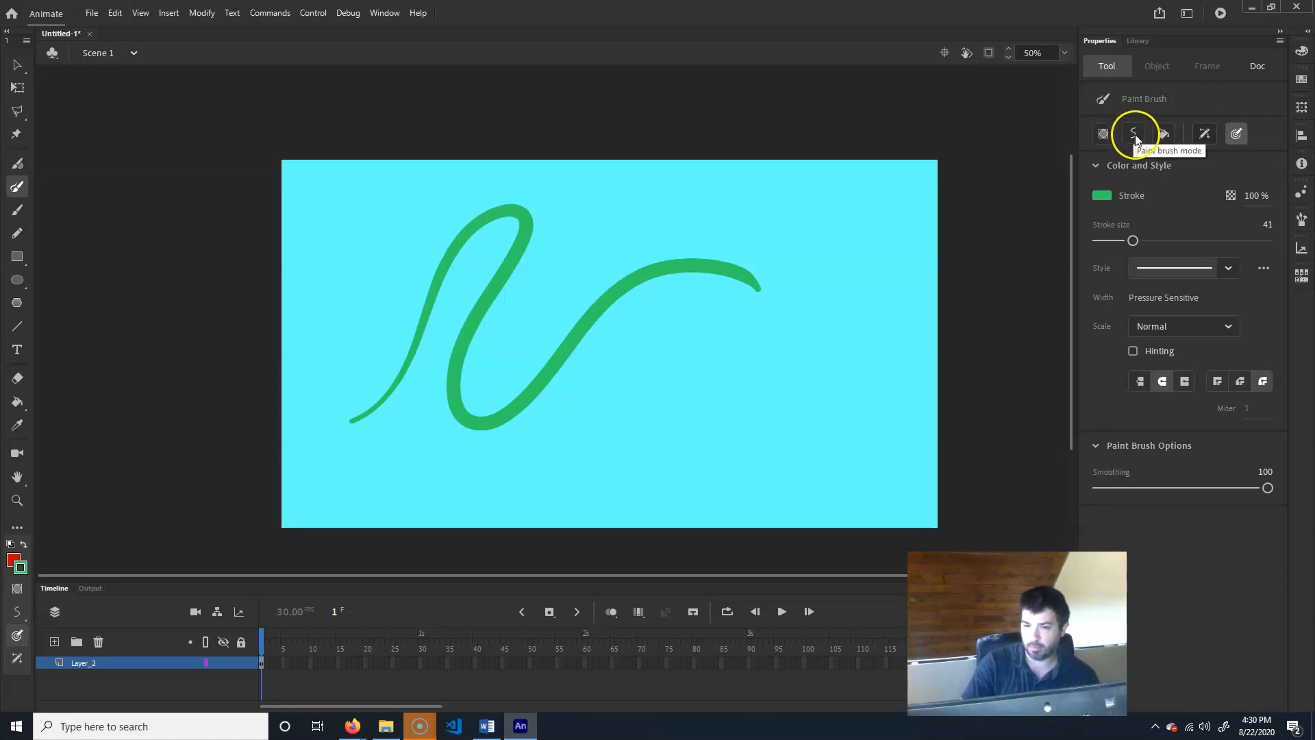
click(1135, 134)
click(1237, 135)
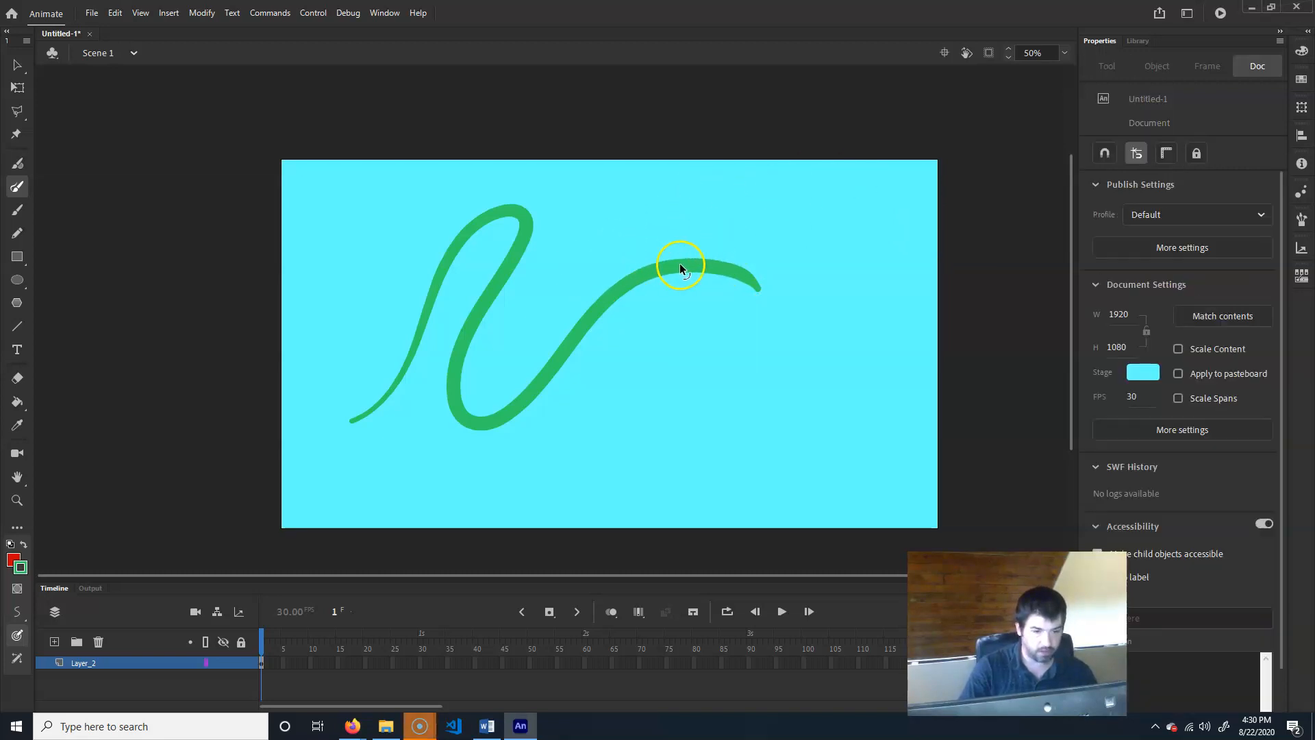
Step: Delete the green stroke and paint a new wavy one across the stage with the Paint Brush
click(703, 274)
key(Delete)
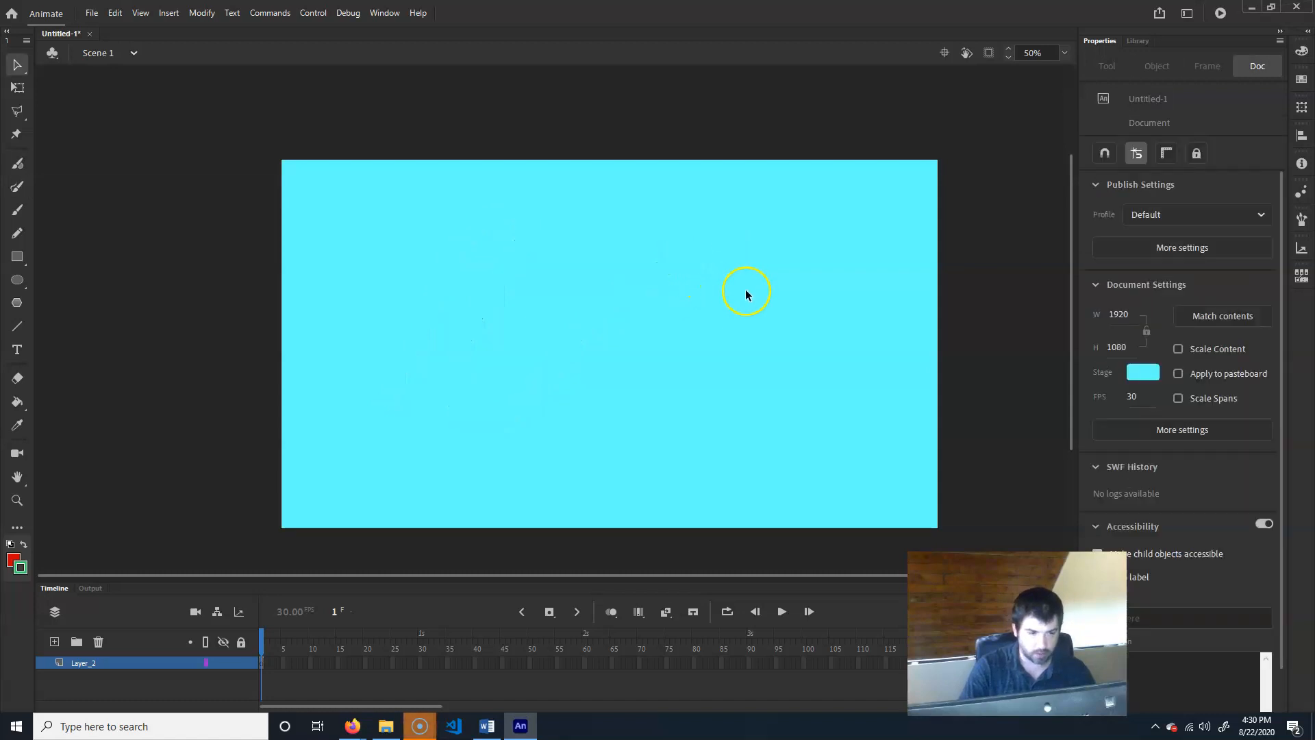
click(18, 210)
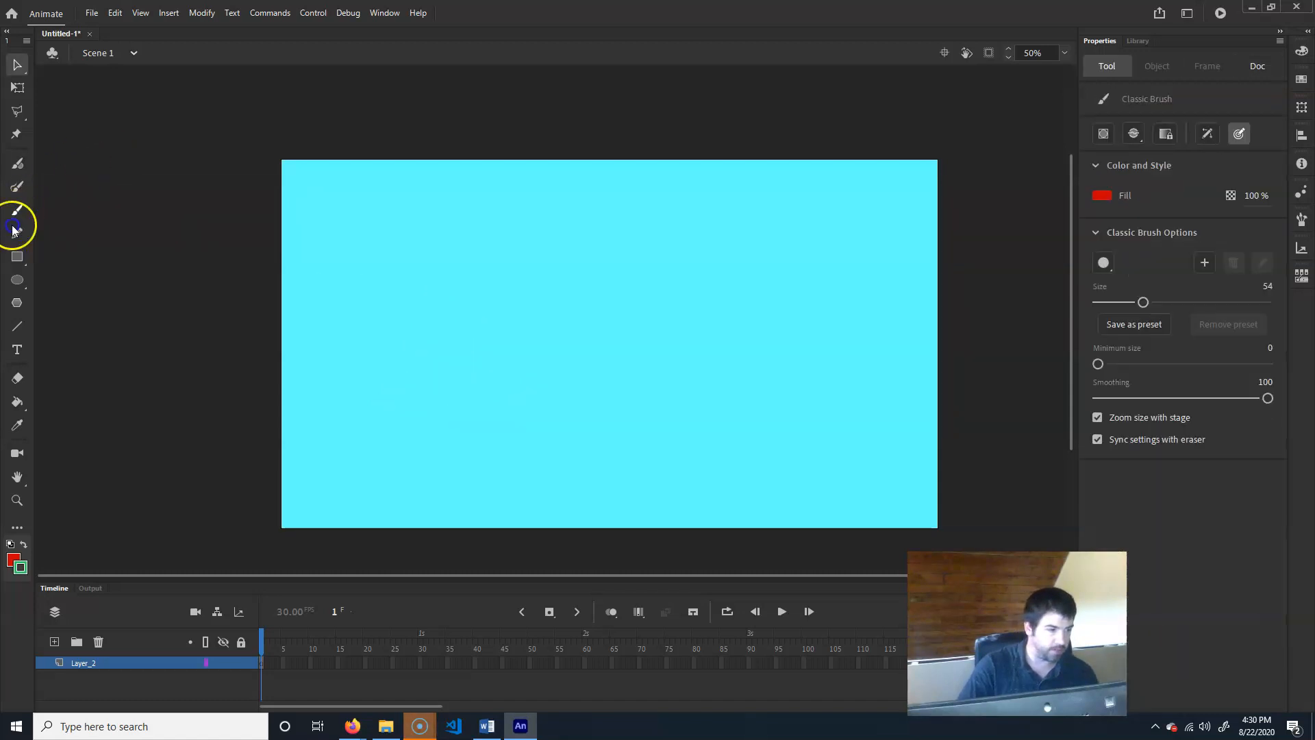
click(16, 189)
mouse_move(342, 346)
mouse_down()
mouse_move(500, 256)
mouse_move(670, 382)
mouse_move(895, 291)
mouse_up()
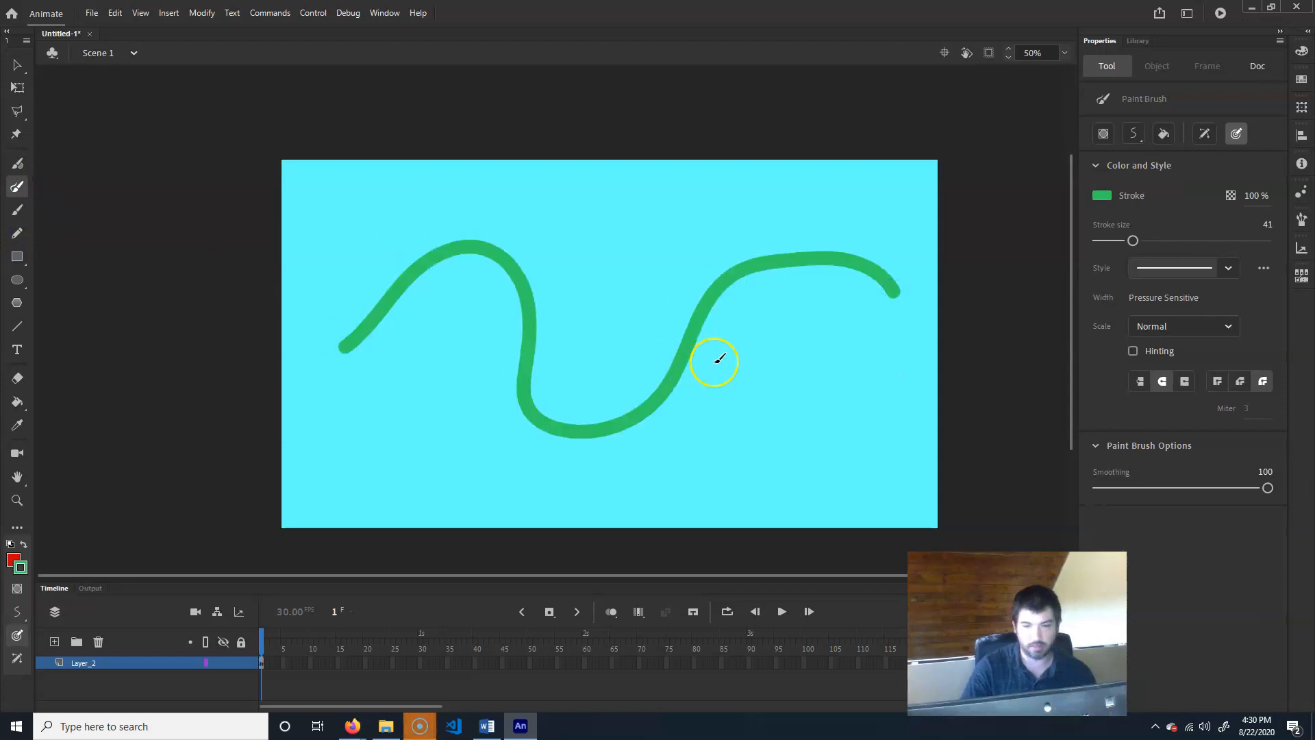
Step: Add the Width tool to the toolbar, between the Paint Brush and the Classic Brush
click(18, 529)
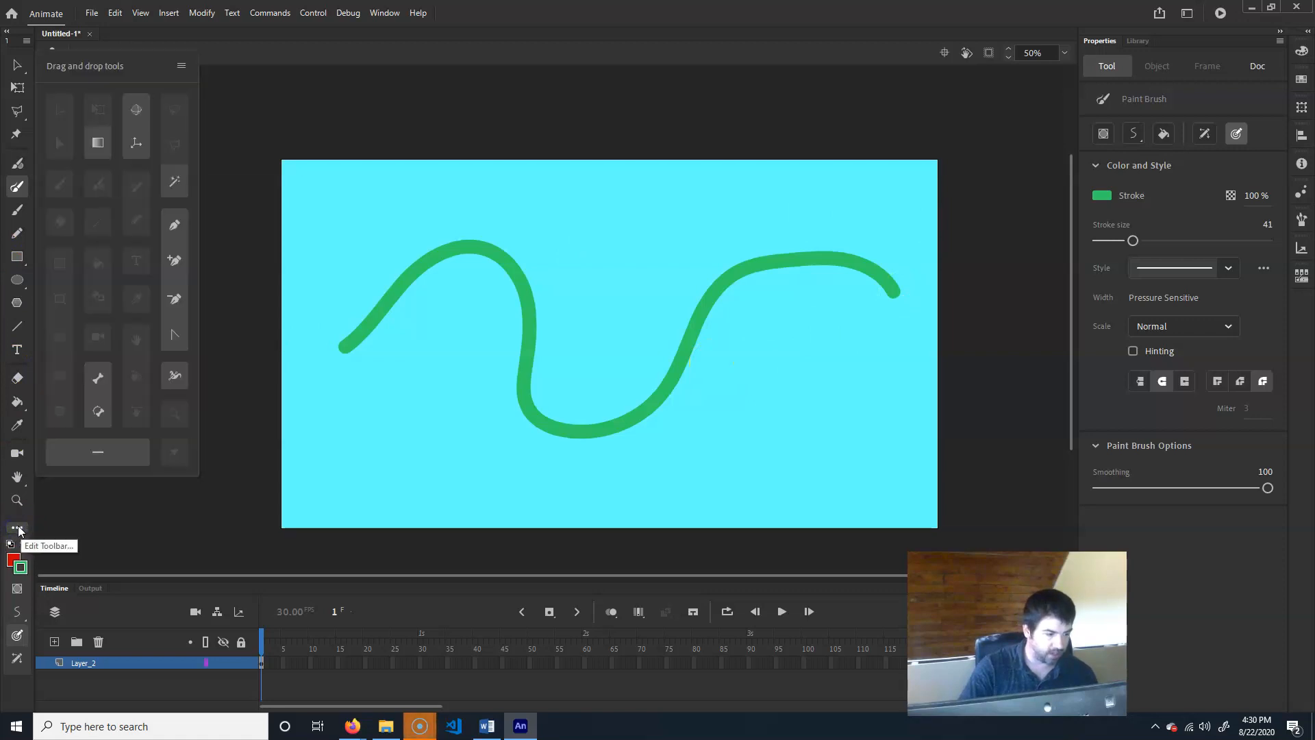
mouse_move(175, 376)
mouse_down()
mouse_move(26, 281)
mouse_move(20, 205)
mouse_up()
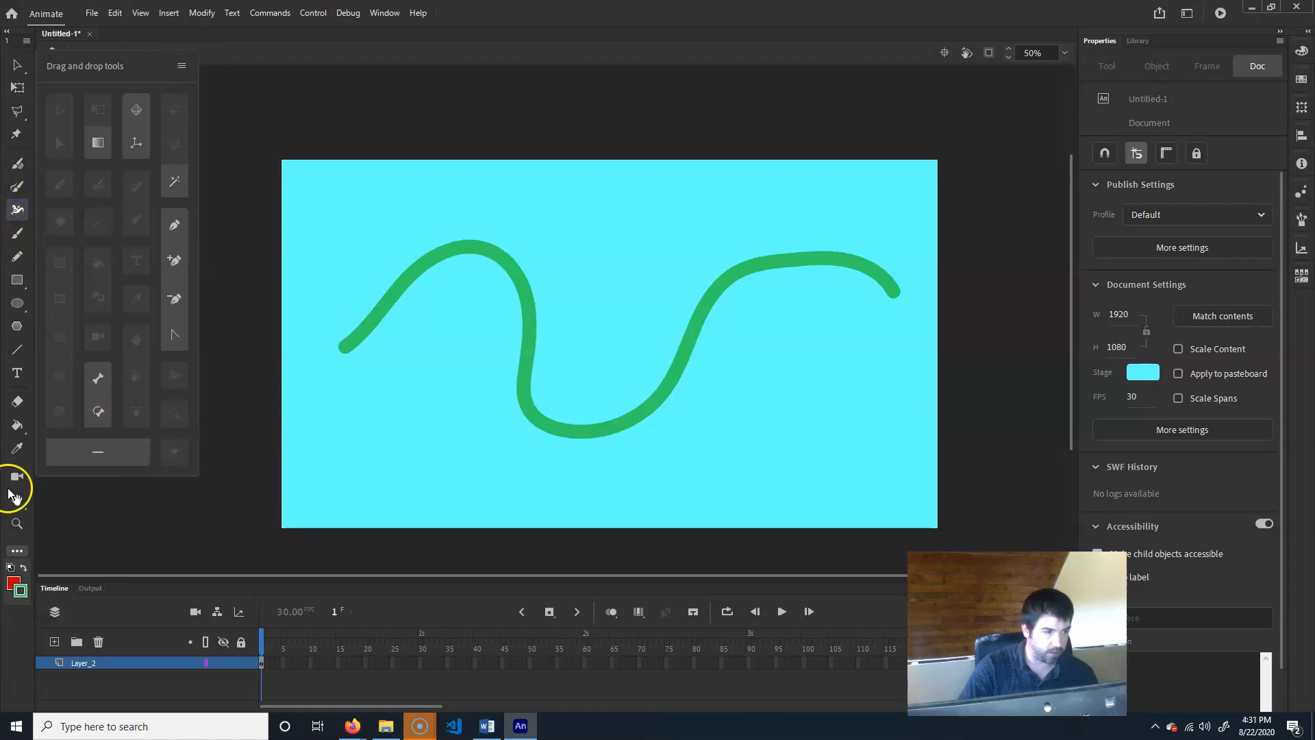
click(17, 552)
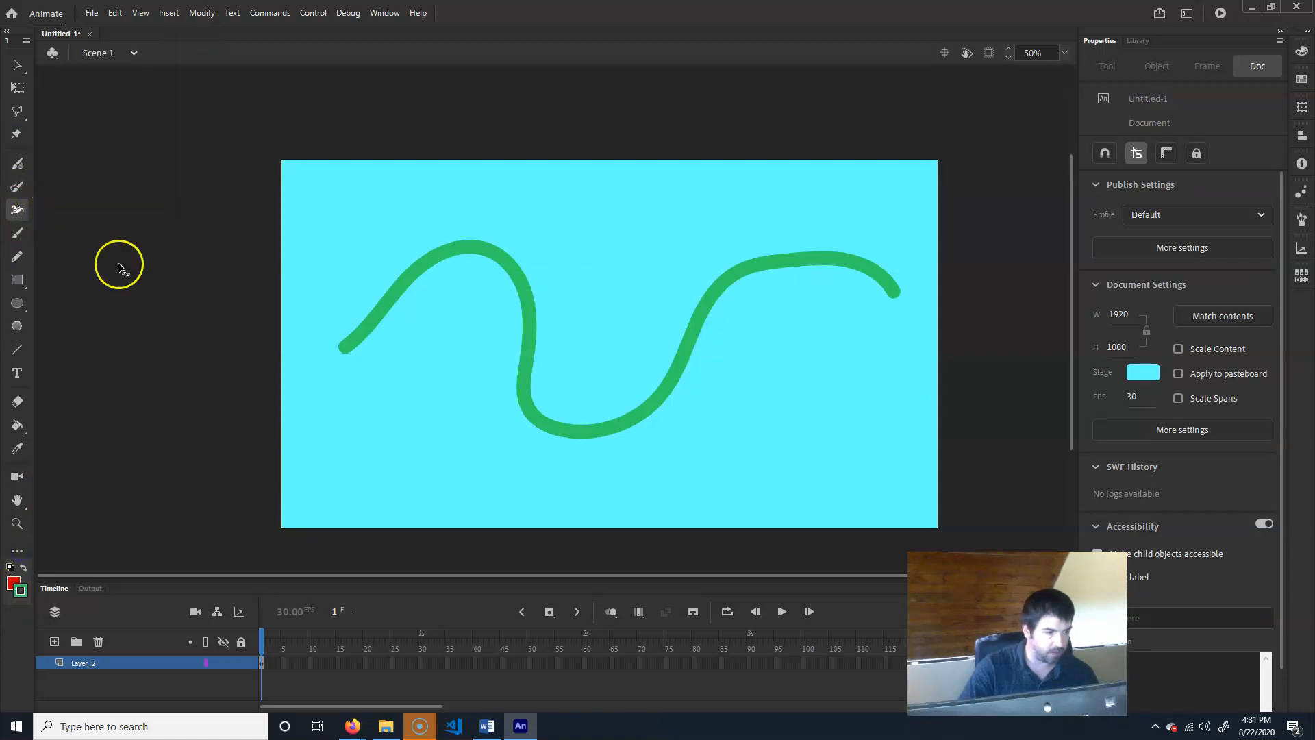
Step: Vary the wavy green stroke's width with the Width tool, thickening its start and lower bend and tapering its far end to a point
mouse_move(344, 347)
mouse_down()
mouse_move(382, 392)
mouse_move(331, 378)
mouse_move(354, 370)
mouse_up()
mouse_move(484, 249)
mouse_down()
mouse_move(477, 270)
mouse_move(484, 257)
mouse_up()
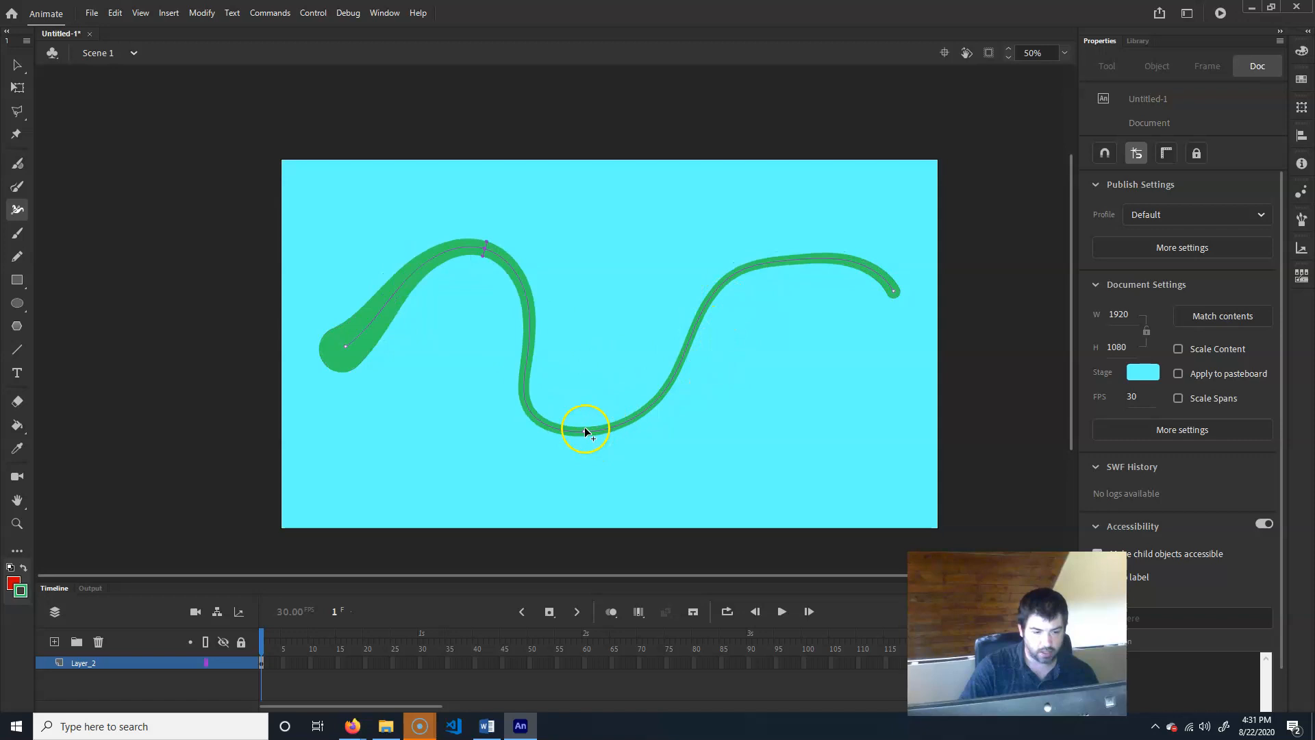
drag(582, 430, 582, 451)
mouse_move(754, 259)
mouse_down()
mouse_move(752, 291)
mouse_move(748, 280)
mouse_up()
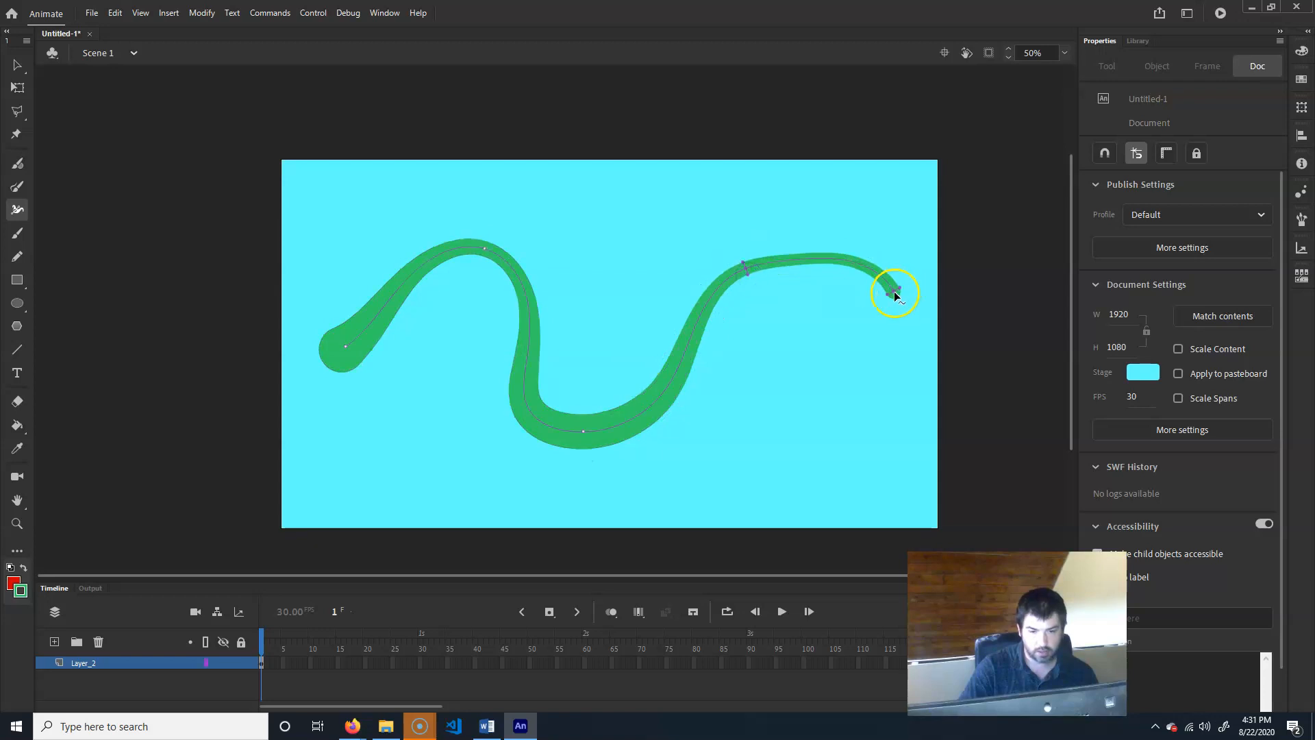
drag(889, 293, 895, 295)
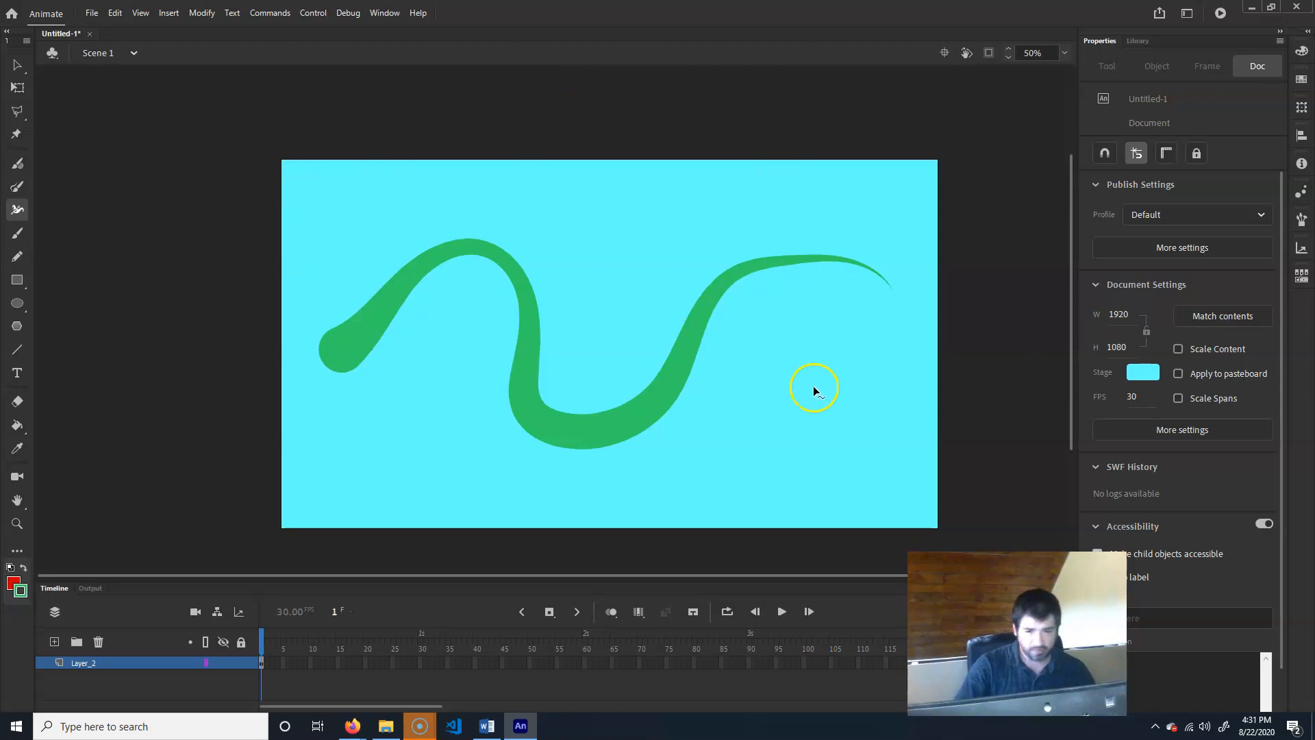
Step: Delete the wavy green stroke from the stage
click(17, 164)
click(17, 187)
click(17, 209)
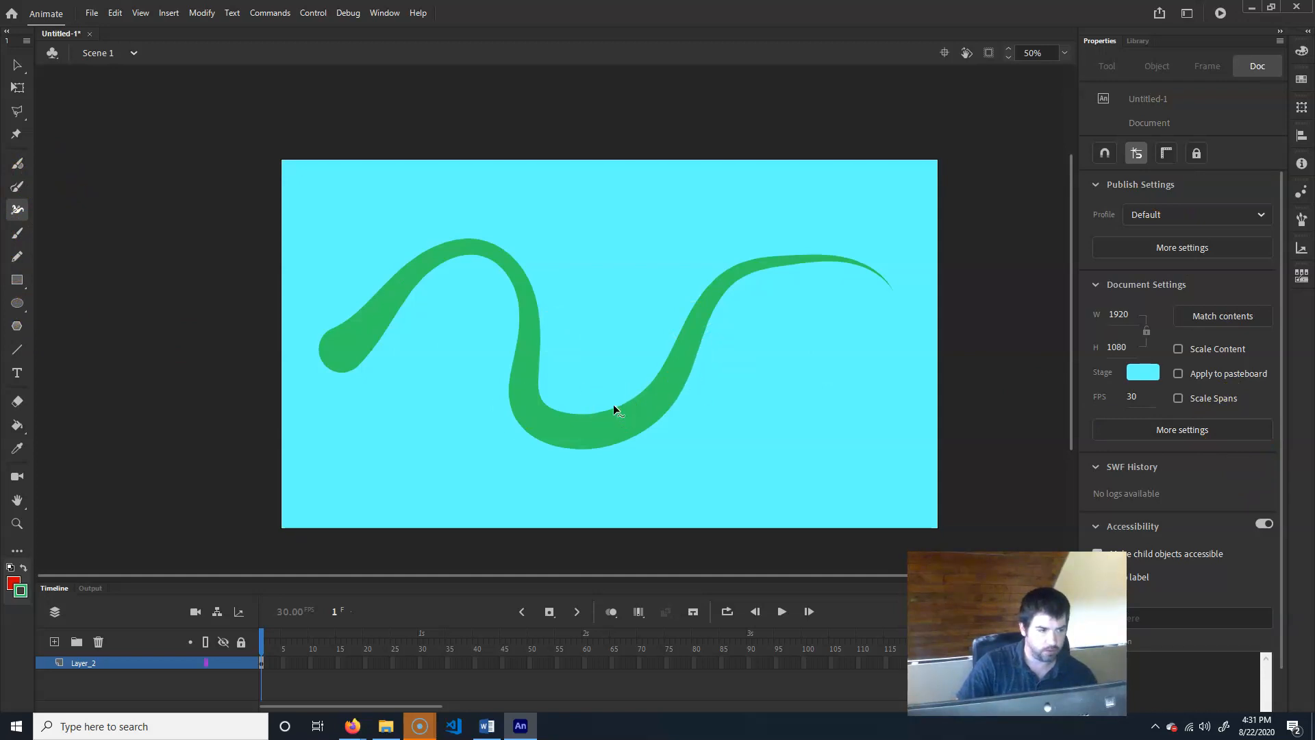
click(15, 66)
click(570, 409)
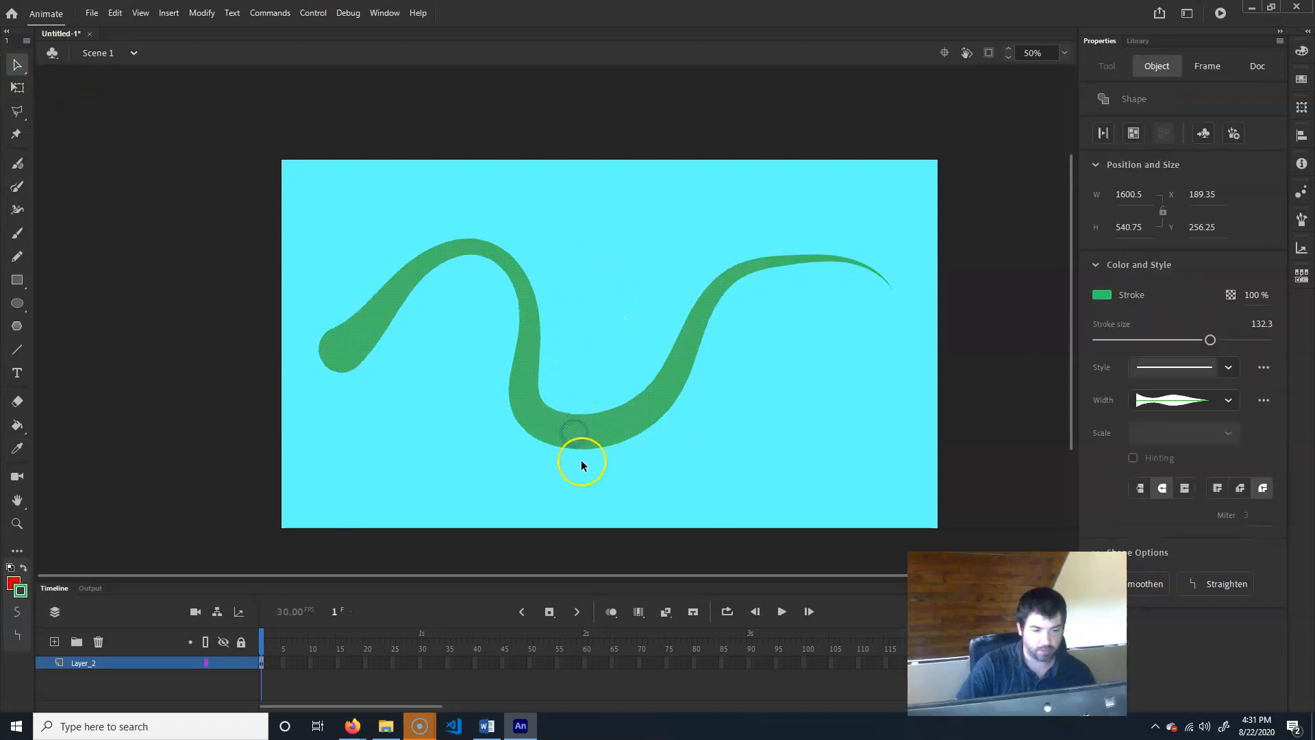
key(Delete)
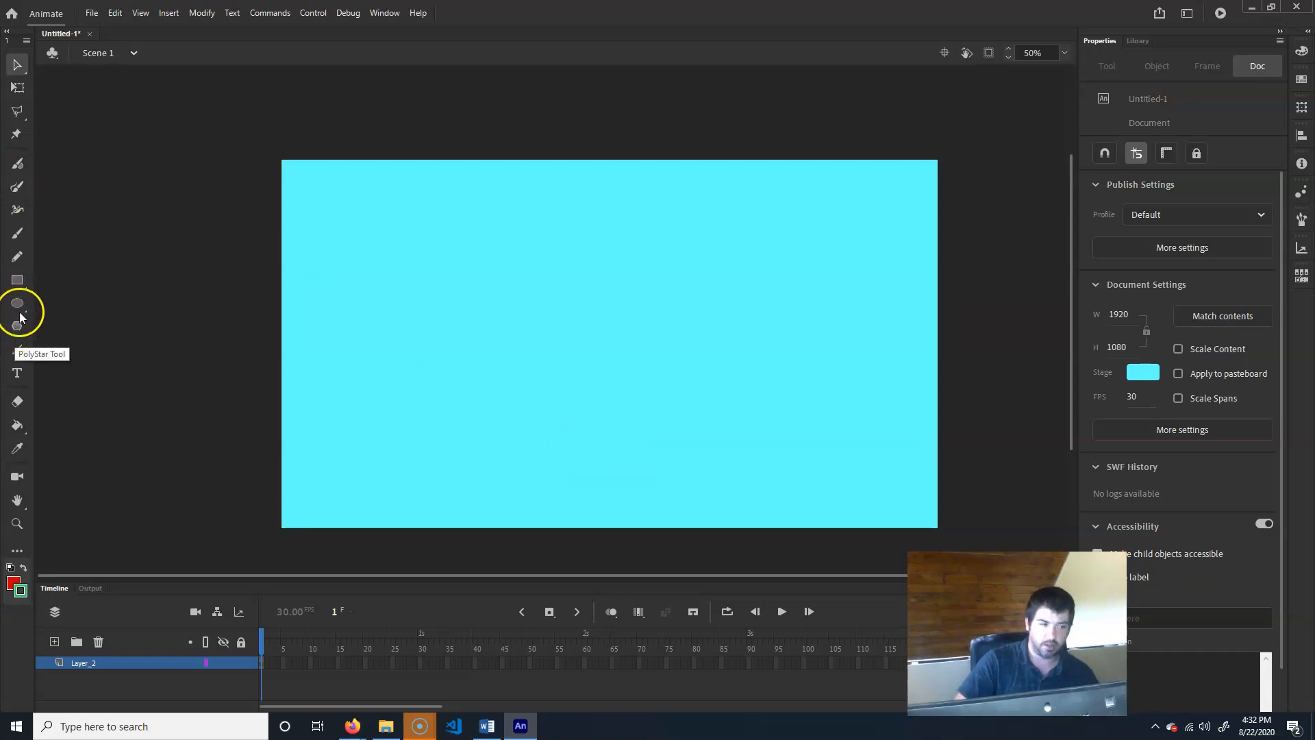
Step: Examine the Pencil's object drawing and smoothing options and compare them with the Classic Brush settings
click(18, 259)
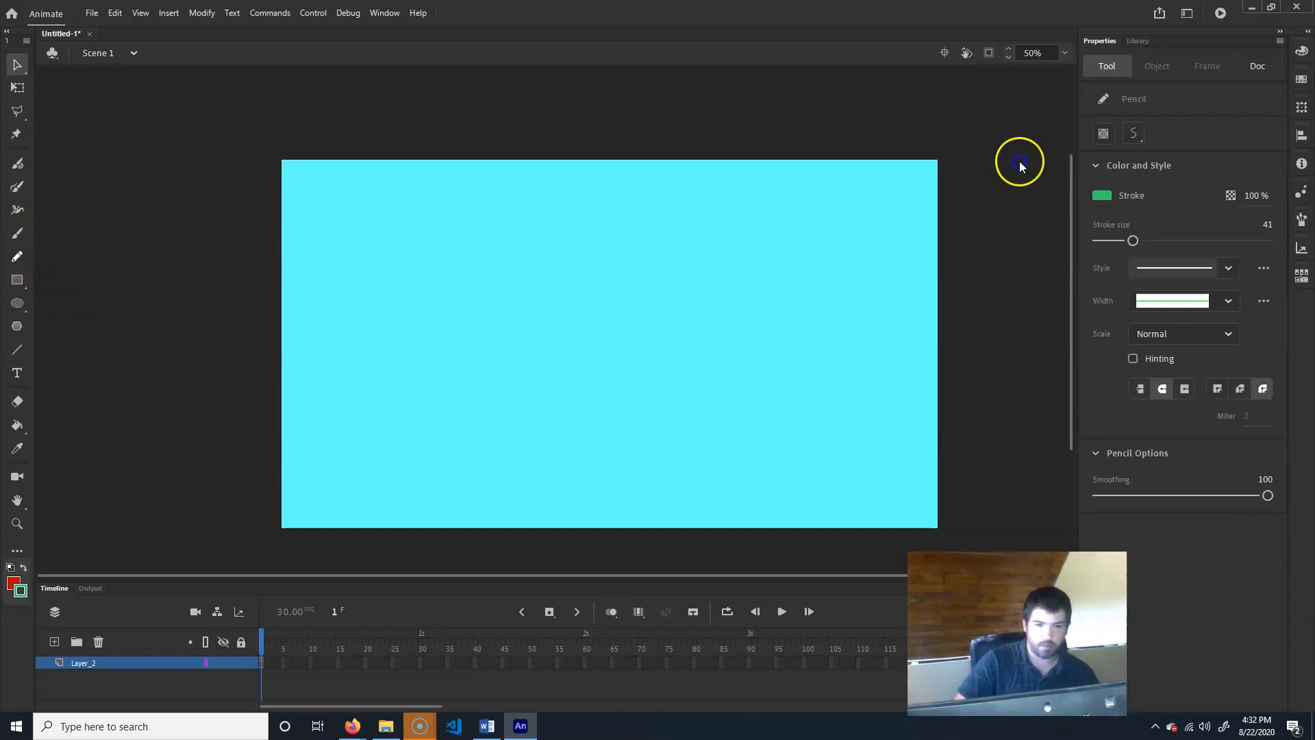
click(1138, 133)
click(1108, 137)
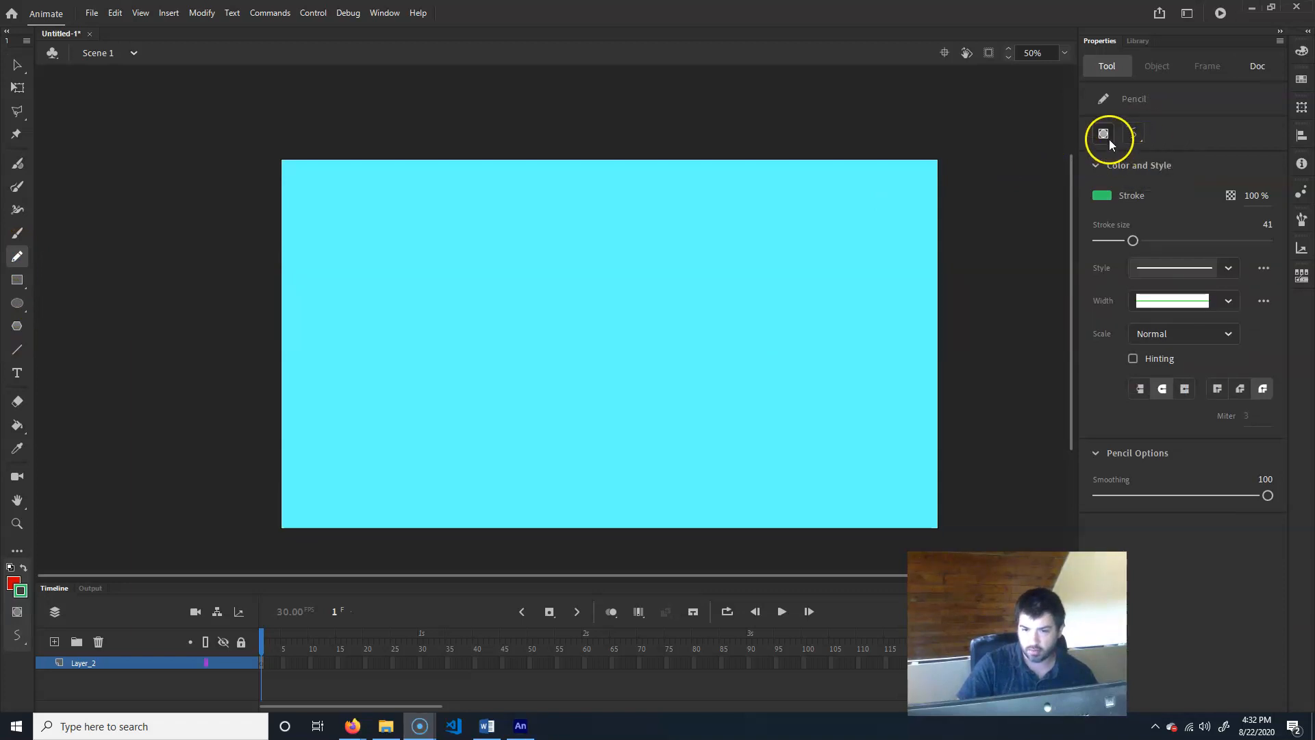
click(19, 233)
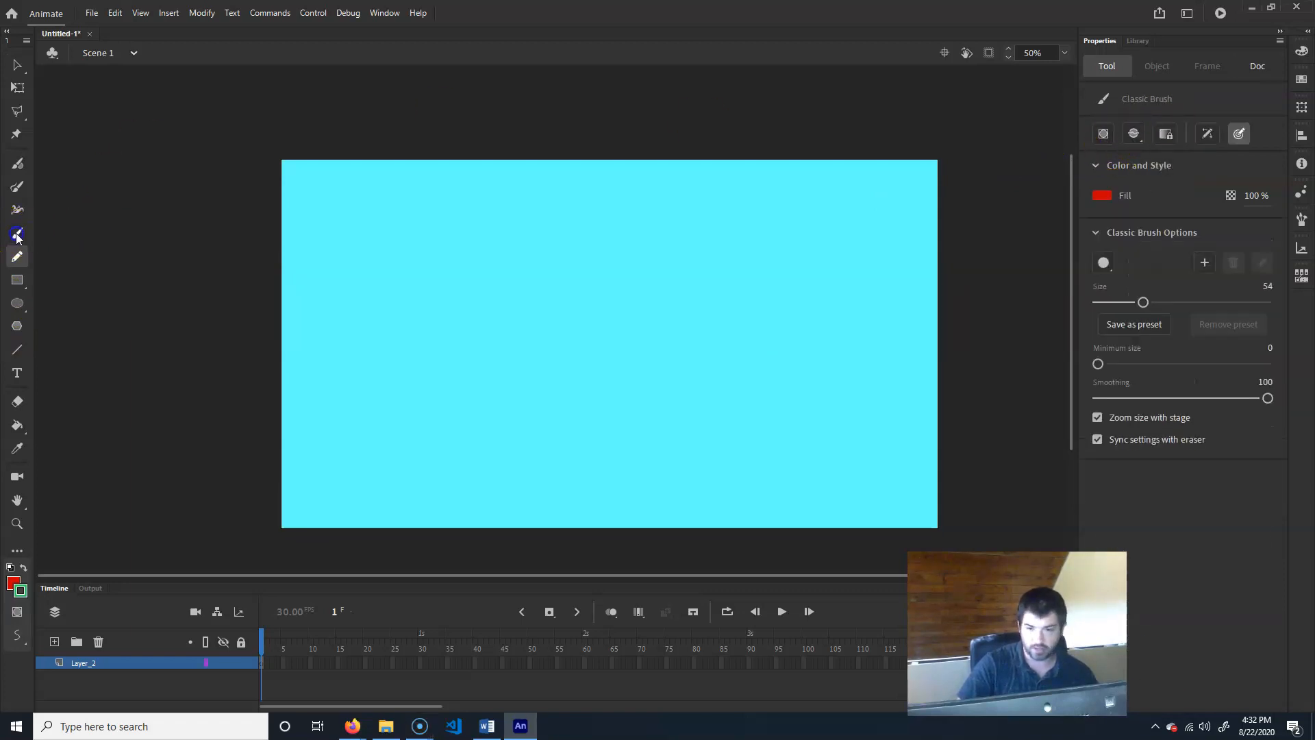
Step: Draw a red rectangle primitive with a green outline, about 270 by 340 px, in the stage's left part
click(15, 289)
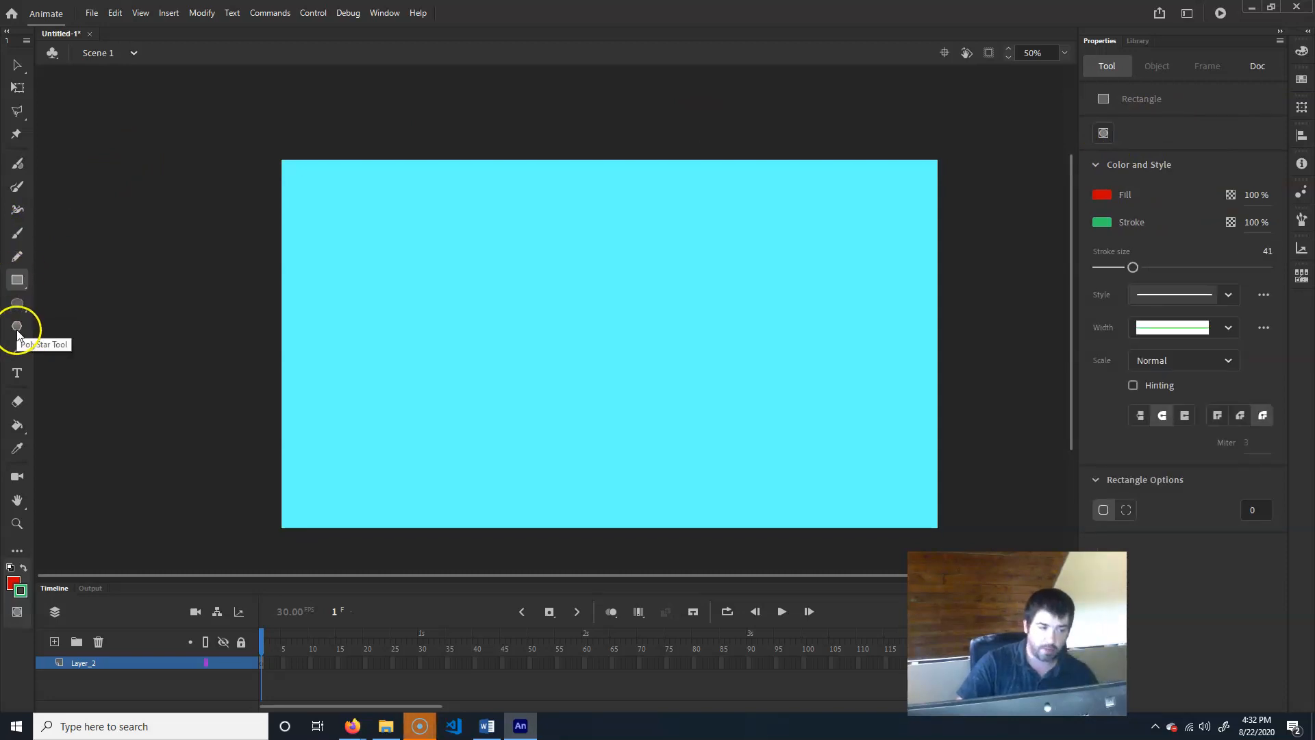
drag(20, 288, 141, 307)
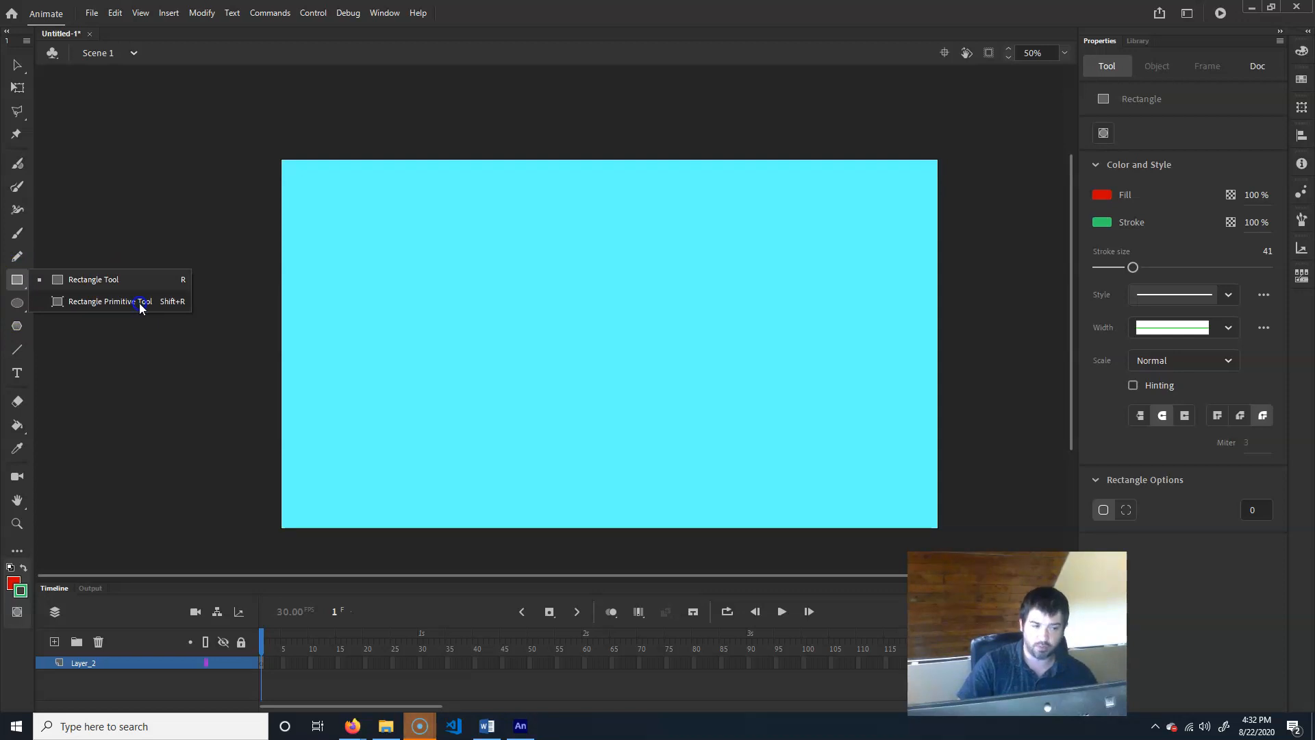
click(153, 303)
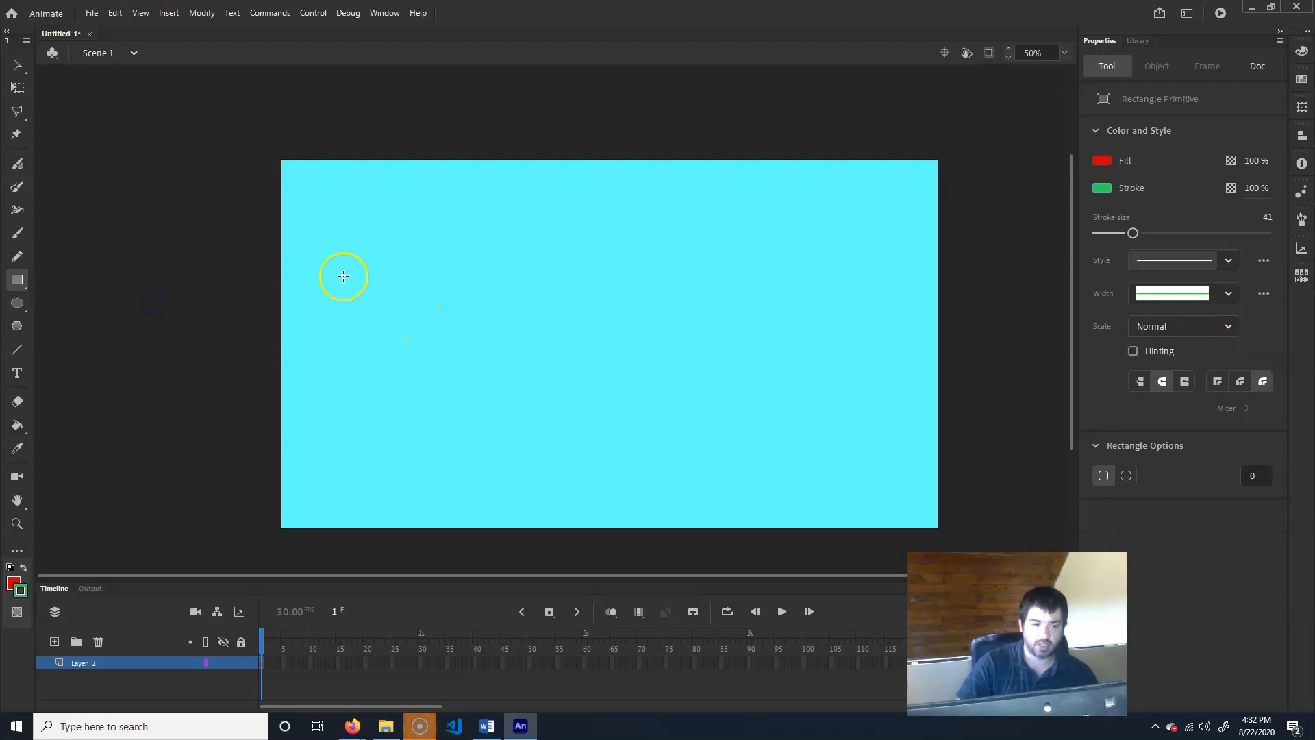
drag(348, 269, 442, 384)
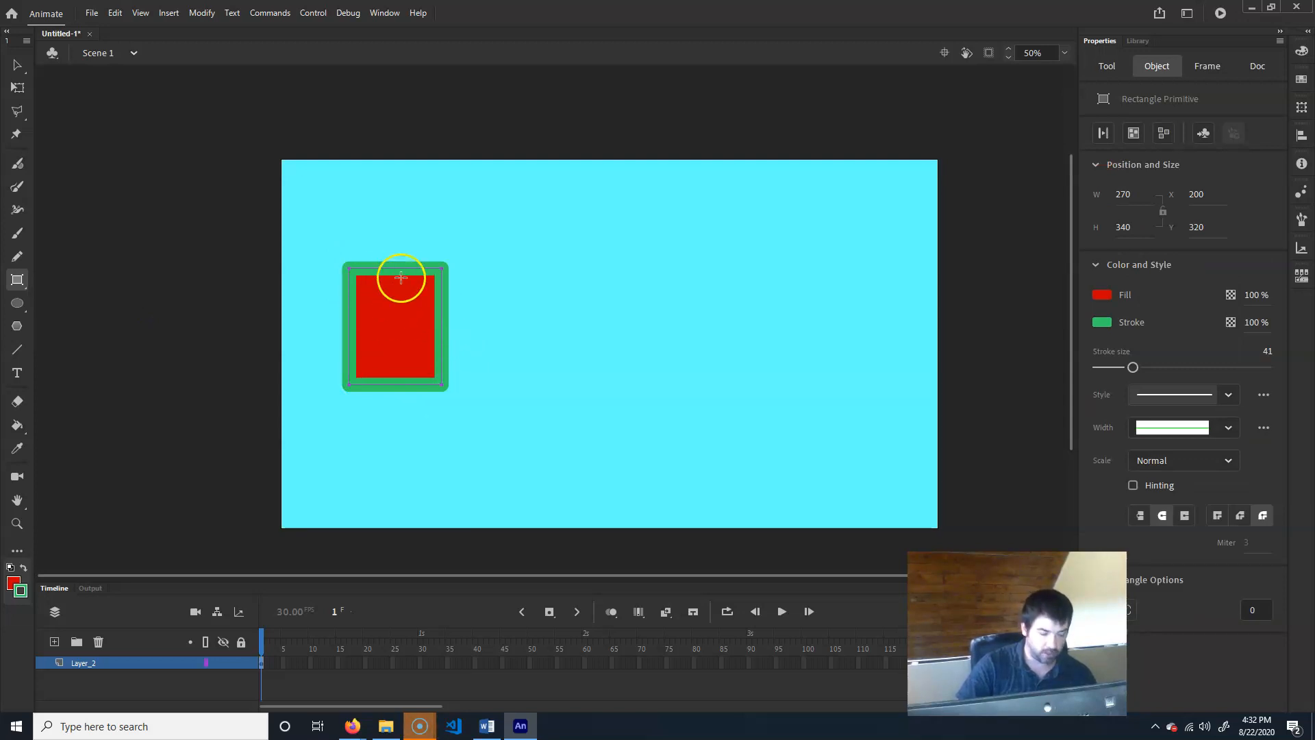
Step: Select the rectangle primitive, try to edit it with the Selection tool, and delete it
key(v)
click(482, 187)
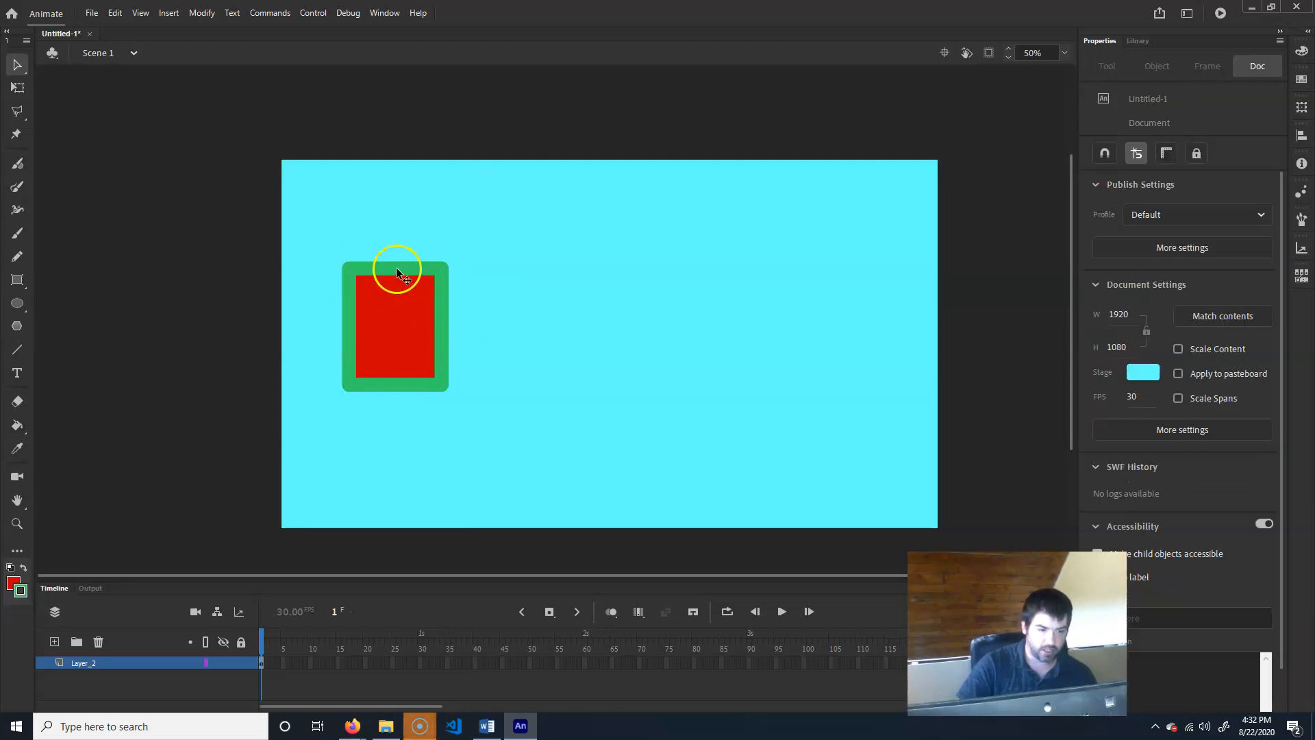
click(399, 284)
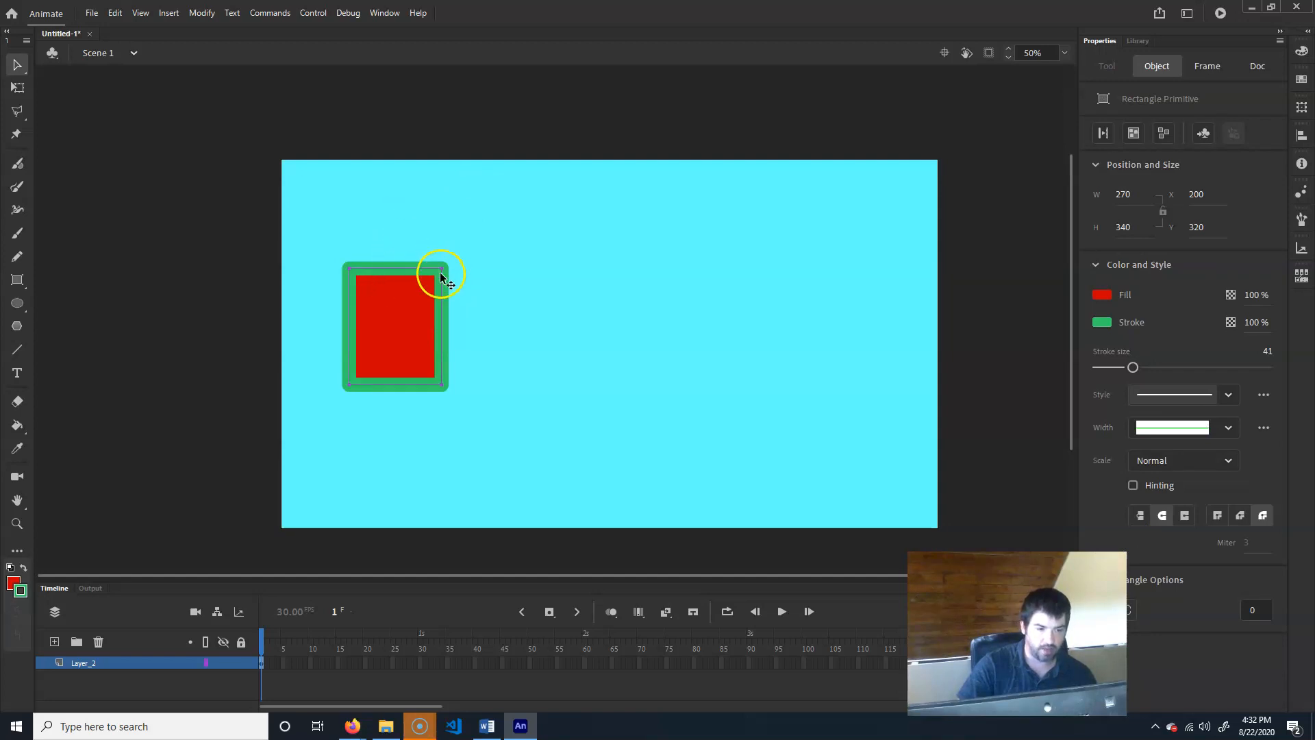
drag(384, 316, 444, 299)
key(Delete)
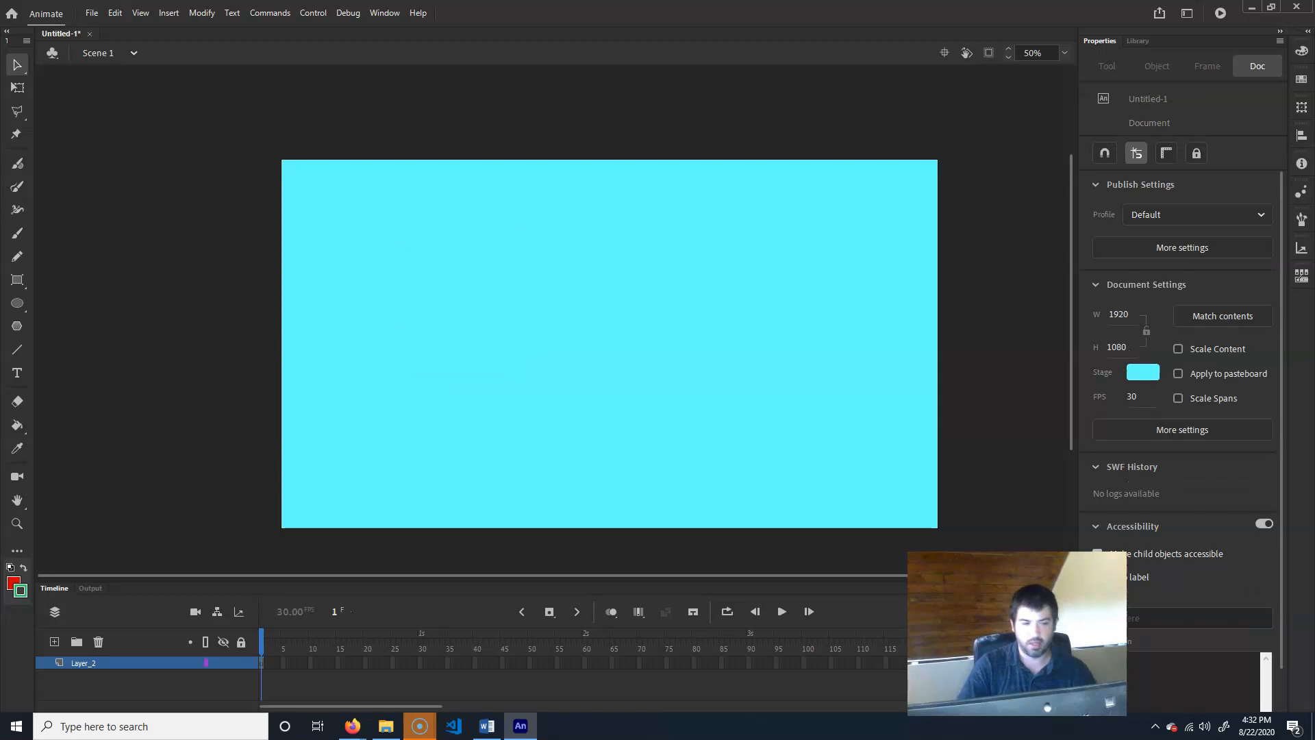
Step: Draw a rectangle about 410 by 350 px with the regular Rectangle tool in object drawing mode
click(17, 281)
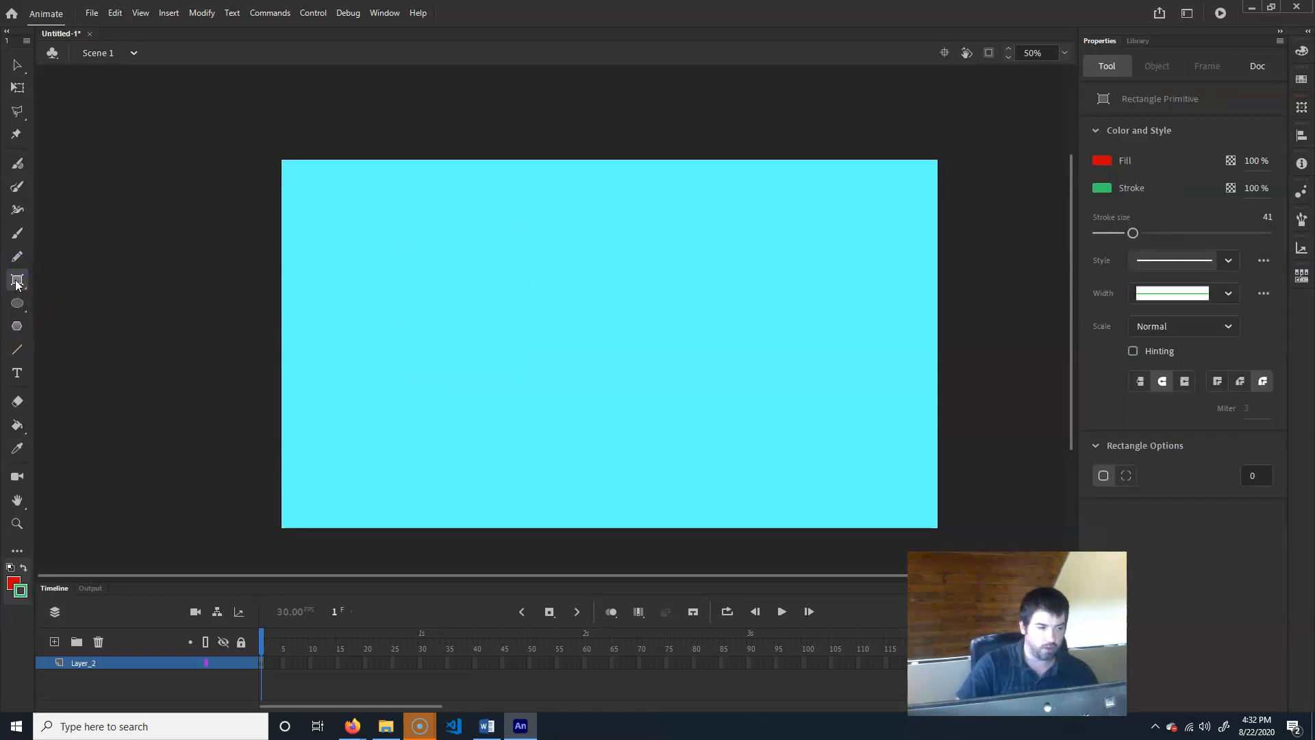
click(16, 284)
click(81, 287)
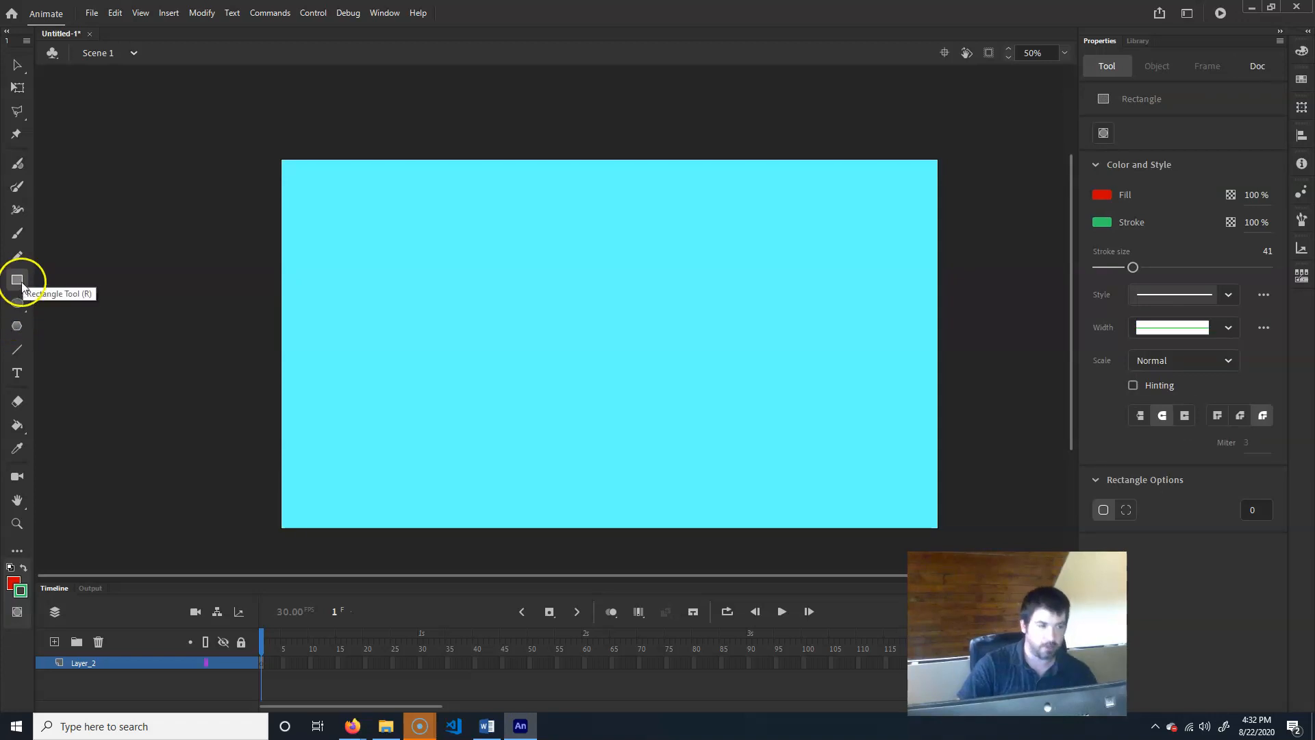
click(1104, 133)
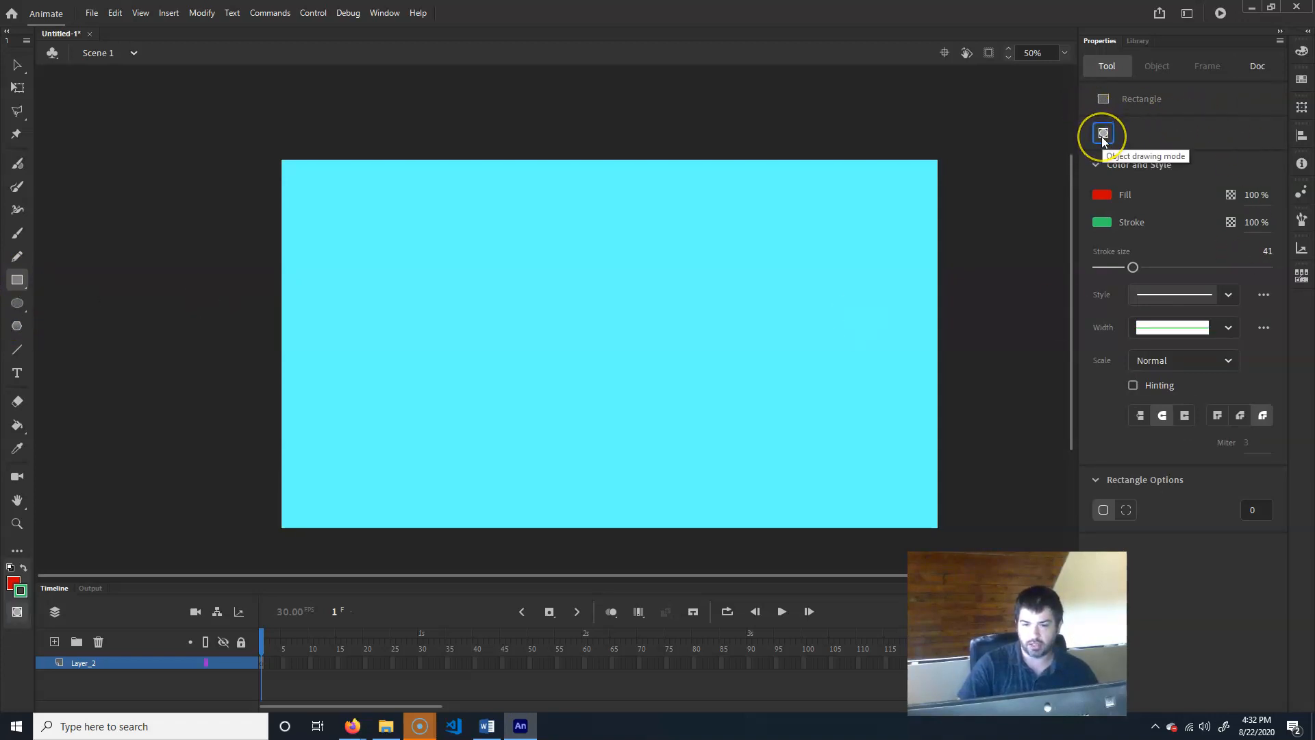
drag(362, 400, 500, 282)
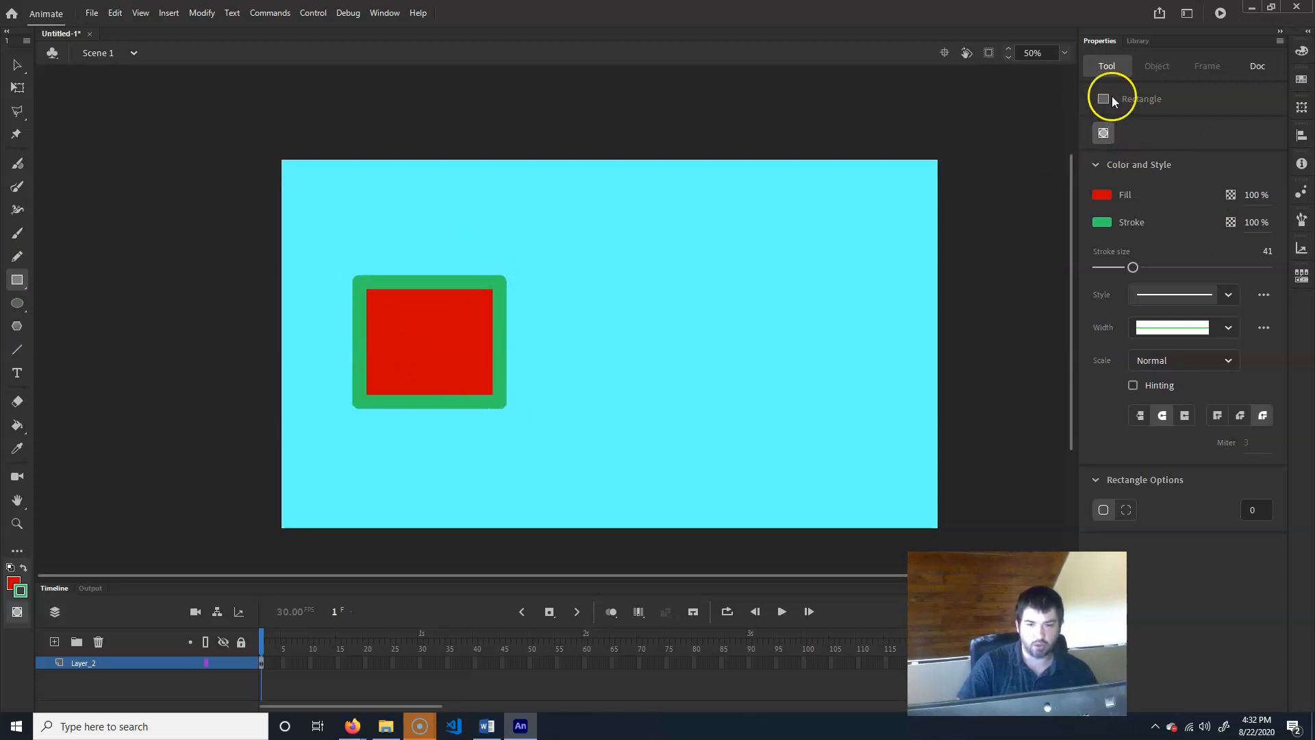
Step: Select the rectangle drawing object and move it slightly to about X 265, Y 345
click(1136, 43)
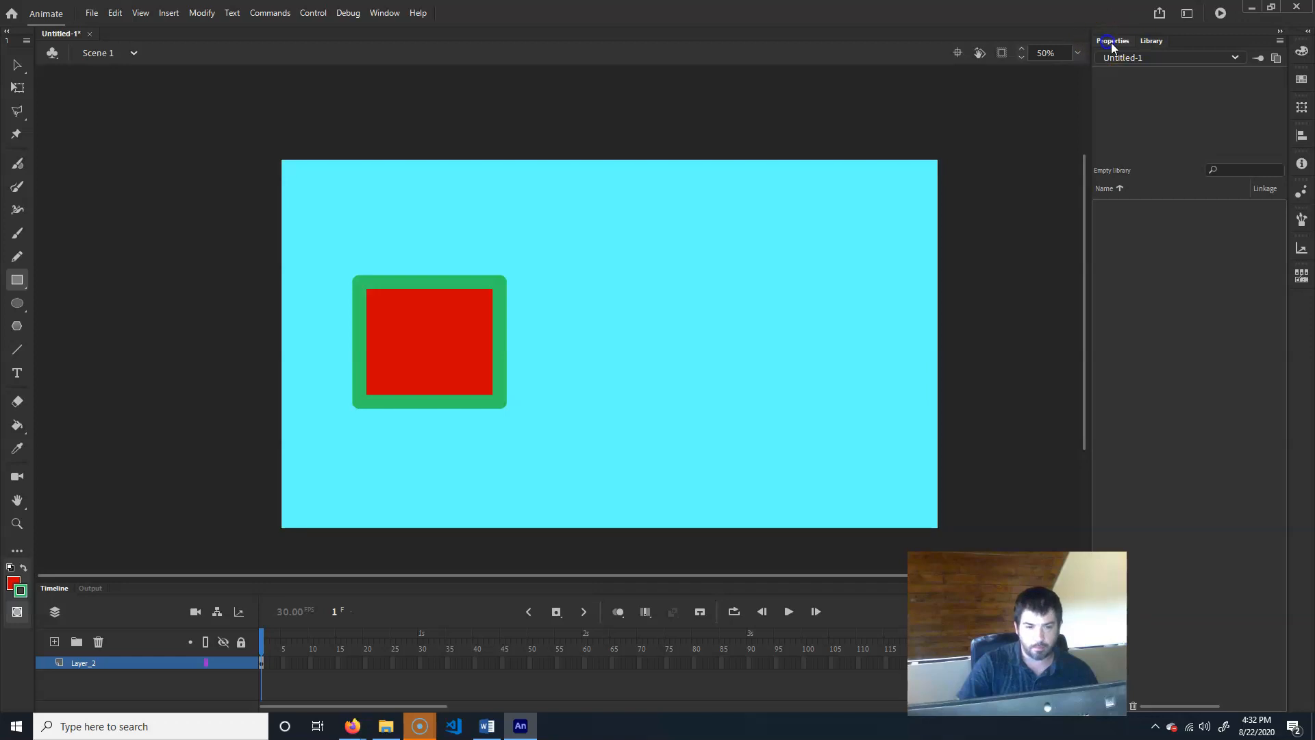
click(1110, 42)
key(v)
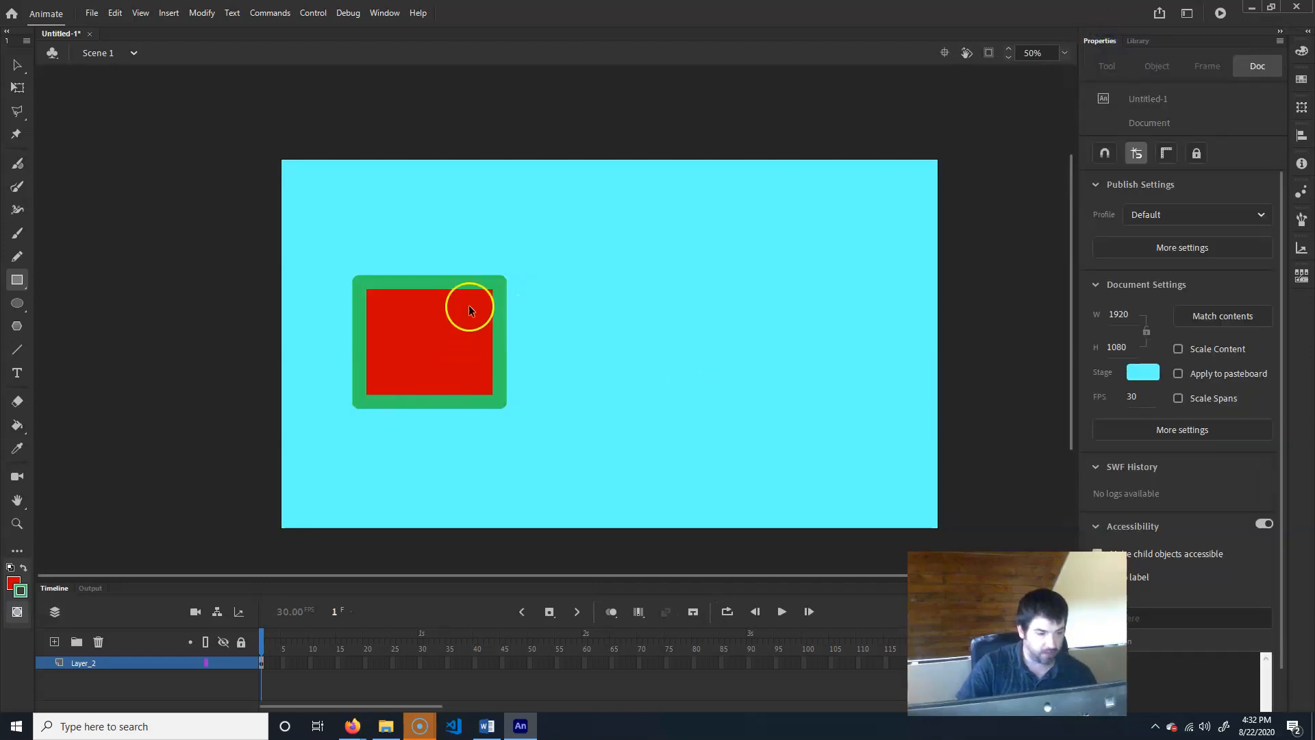
click(443, 318)
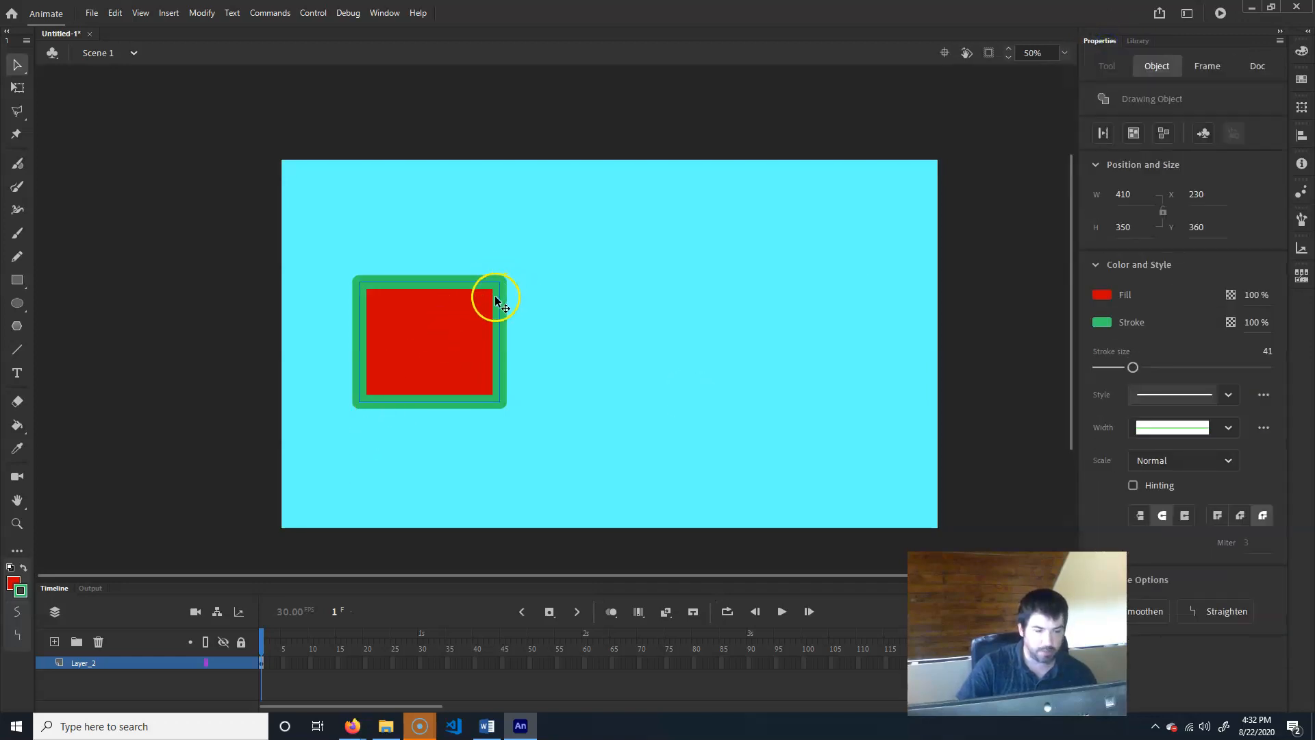
drag(433, 332, 446, 326)
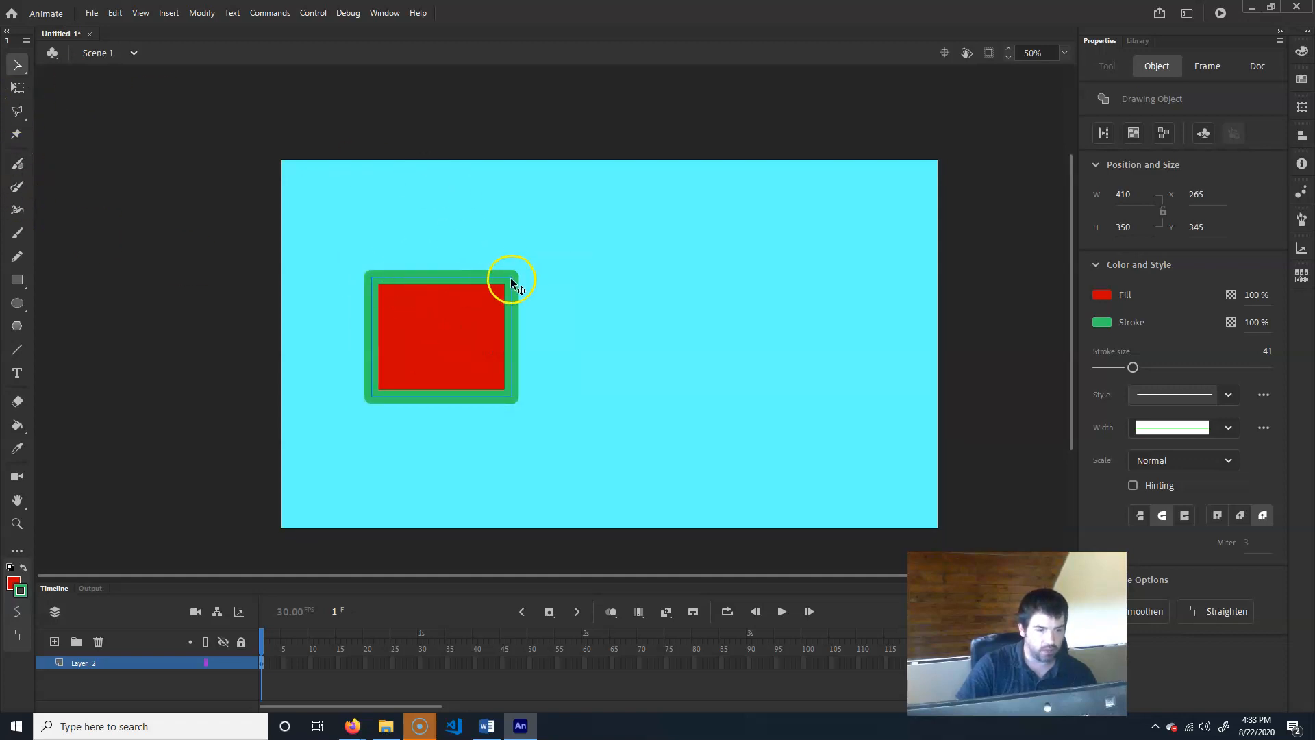
Step: Turn off object drawing mode and draw a larger second rectangle to the right of the first one
click(17, 280)
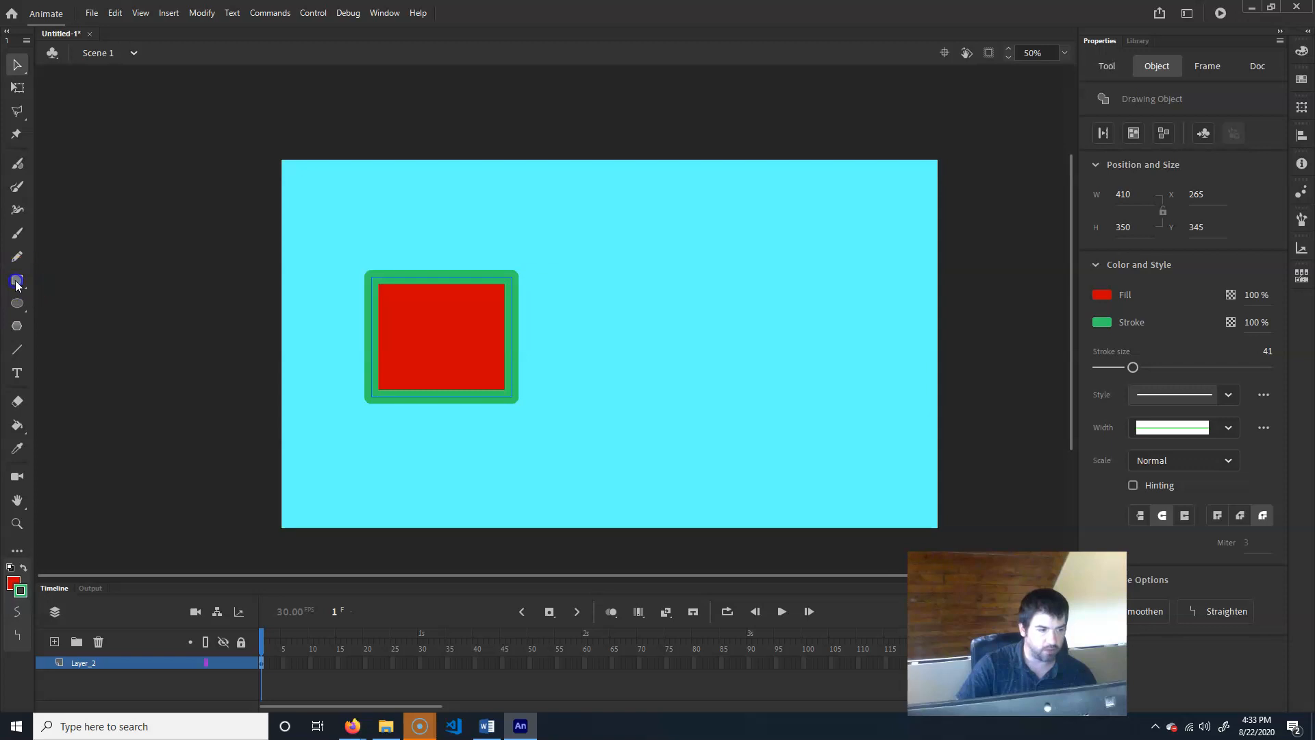
click(1100, 133)
mouse_move(589, 412)
mouse_down()
mouse_move(734, 261)
mouse_move(768, 252)
mouse_up()
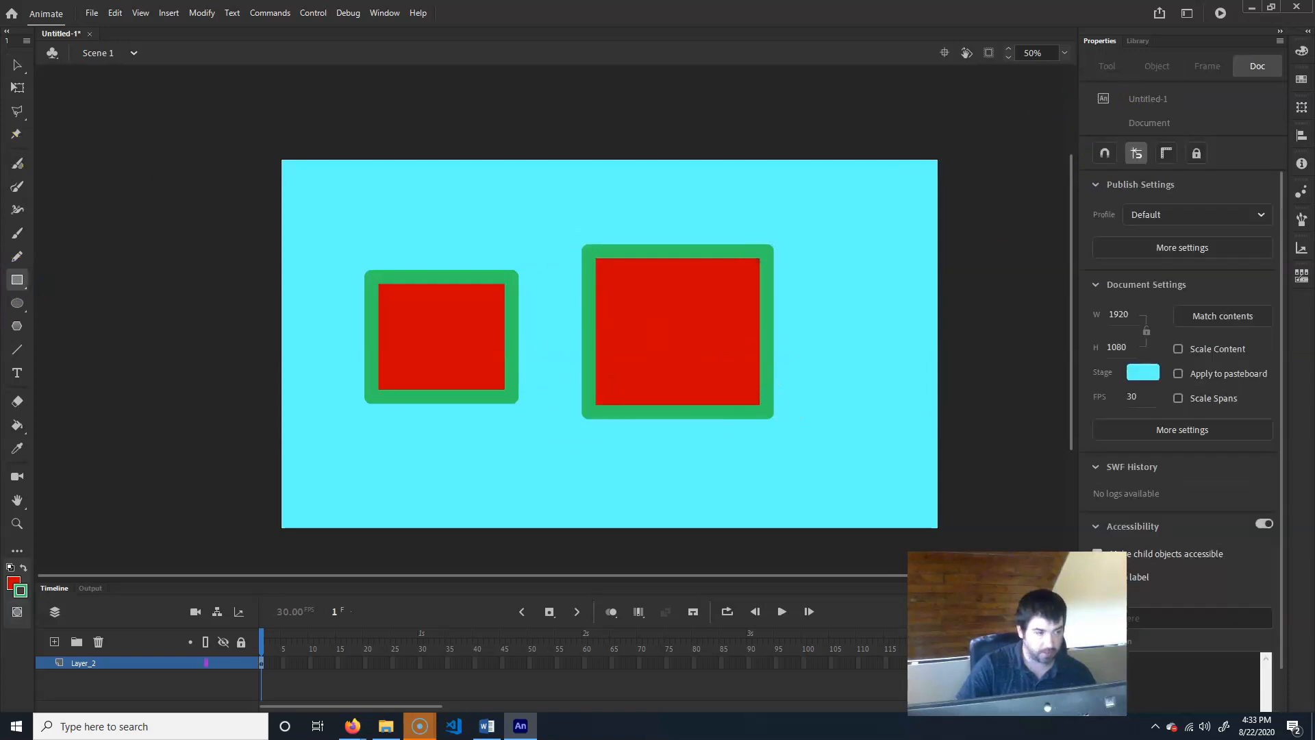
Step: Reshape the second rectangle by pulling its upper-right corner outward and bending its top edge inward
click(17, 65)
drag(769, 255, 837, 273)
drag(710, 265, 694, 312)
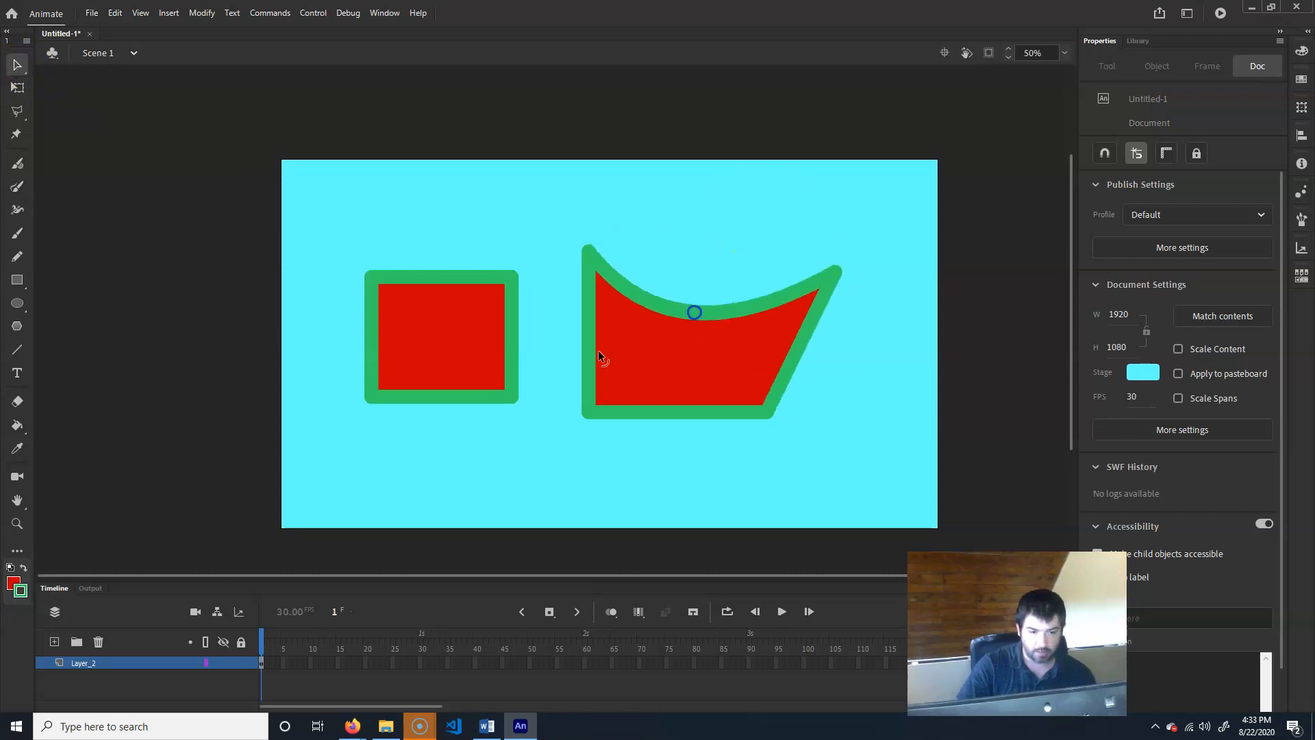
Step: Move the rectangle drawing object to about X 205, Y 345 and try to select its anchor points with the Subselection tool
click(445, 328)
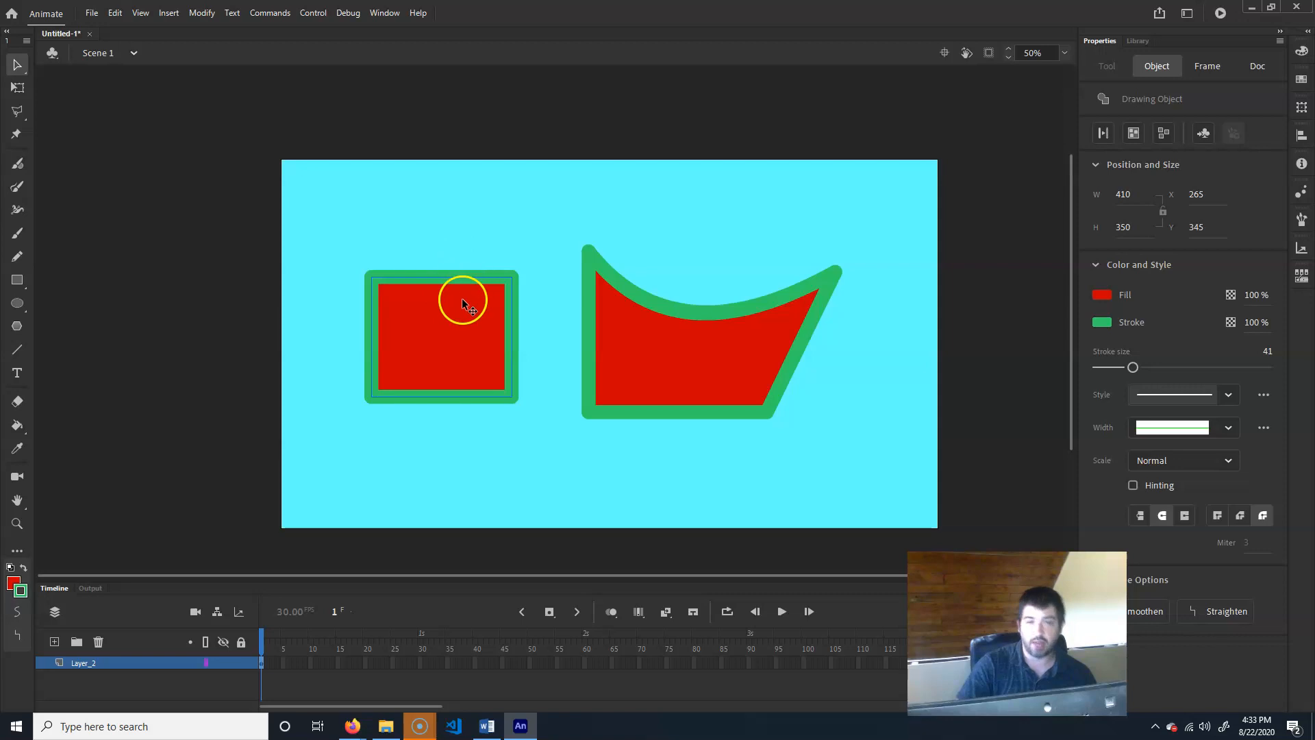
drag(462, 298, 444, 327)
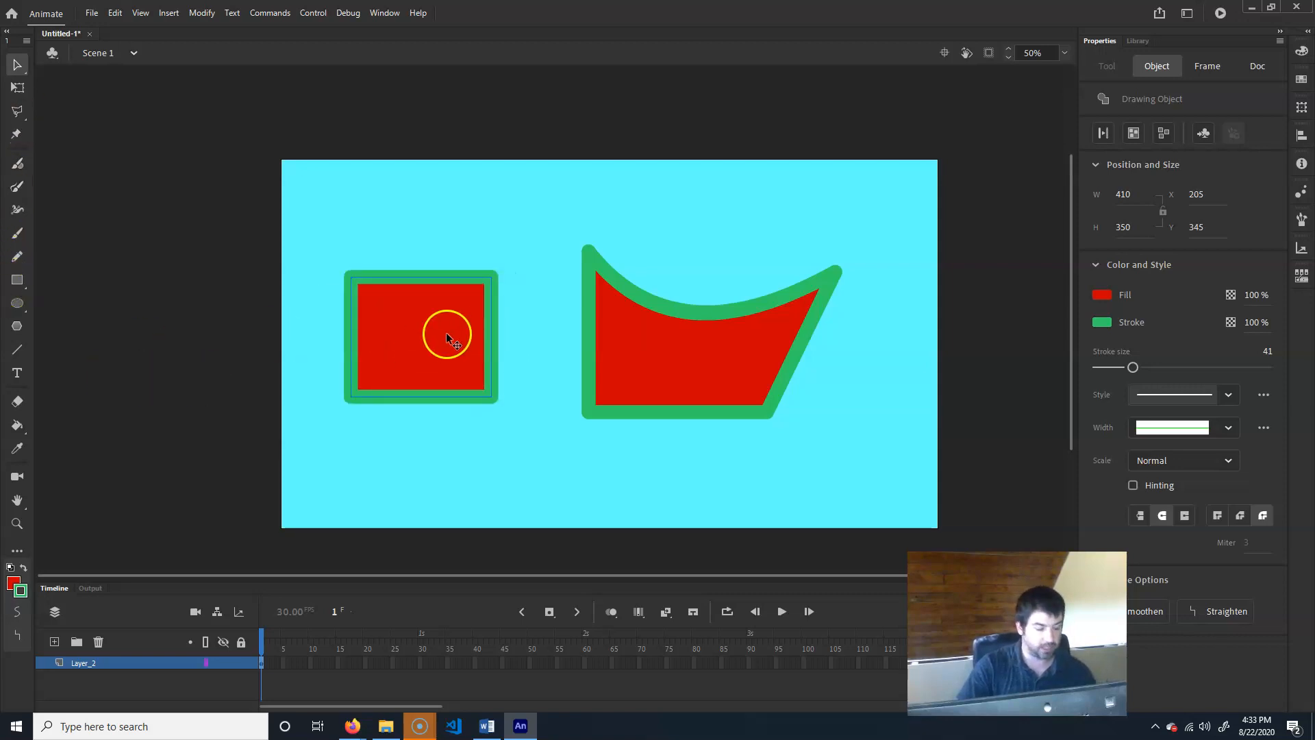
drag(346, 214, 391, 335)
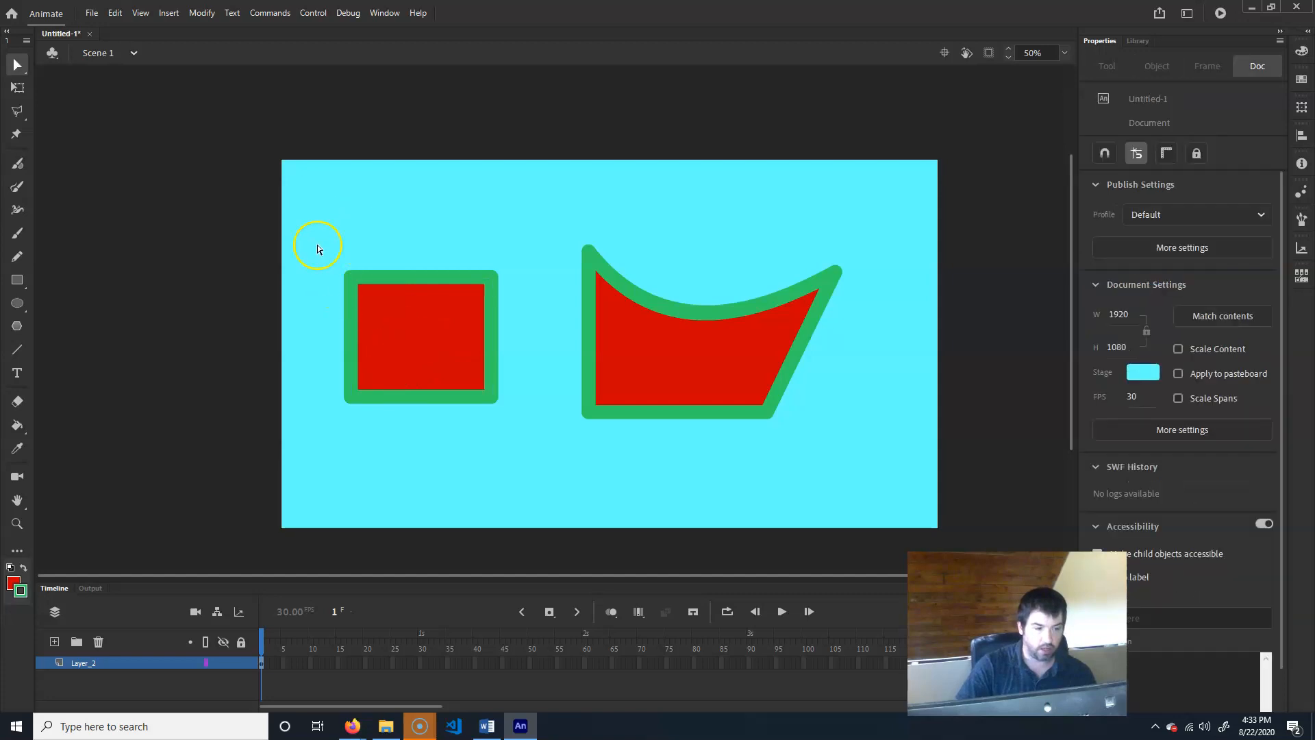
drag(322, 273, 421, 343)
click(430, 376)
Step: Adjust the top curve of the reshaped rectangle through its tangent handle, and delete that shape
click(591, 302)
drag(646, 324, 661, 280)
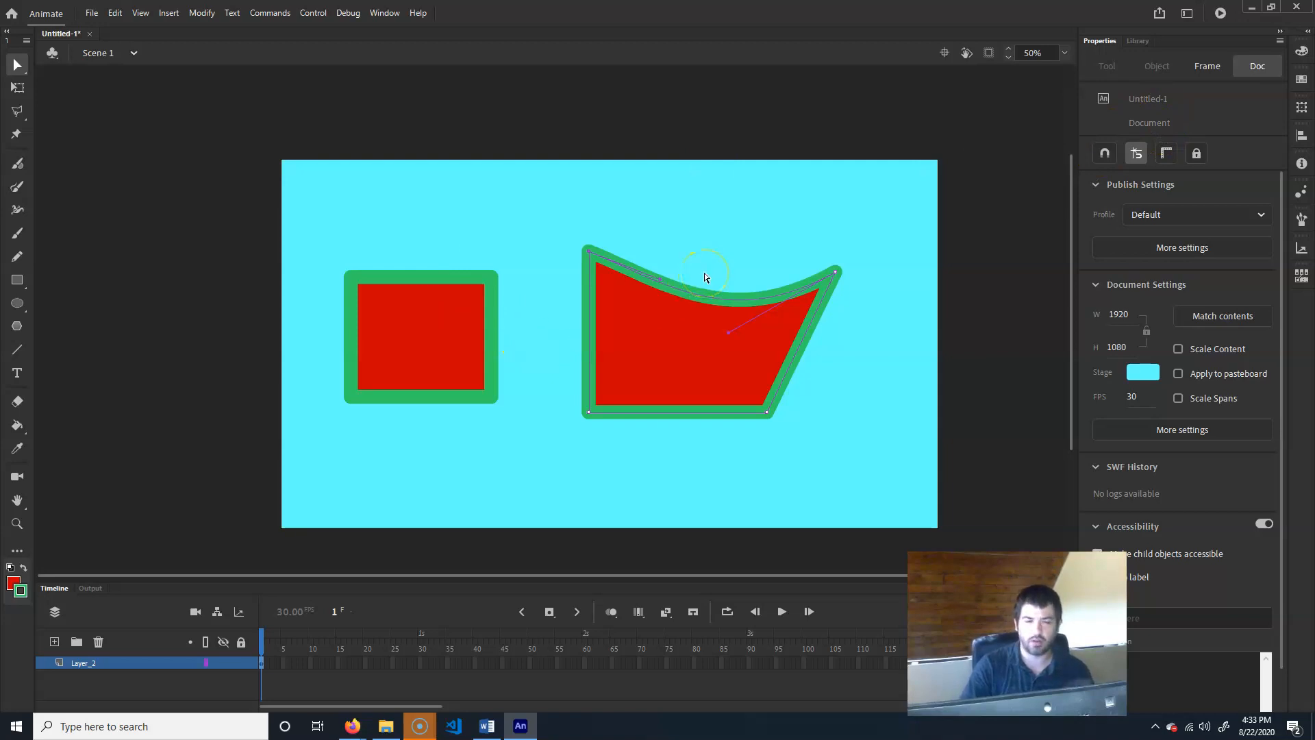
click(680, 368)
key(Delete)
Step: Enter the rectangle drawing object and paint a red S-shaped Classic Brush stroke beside it in object drawing mode
double_click(383, 330)
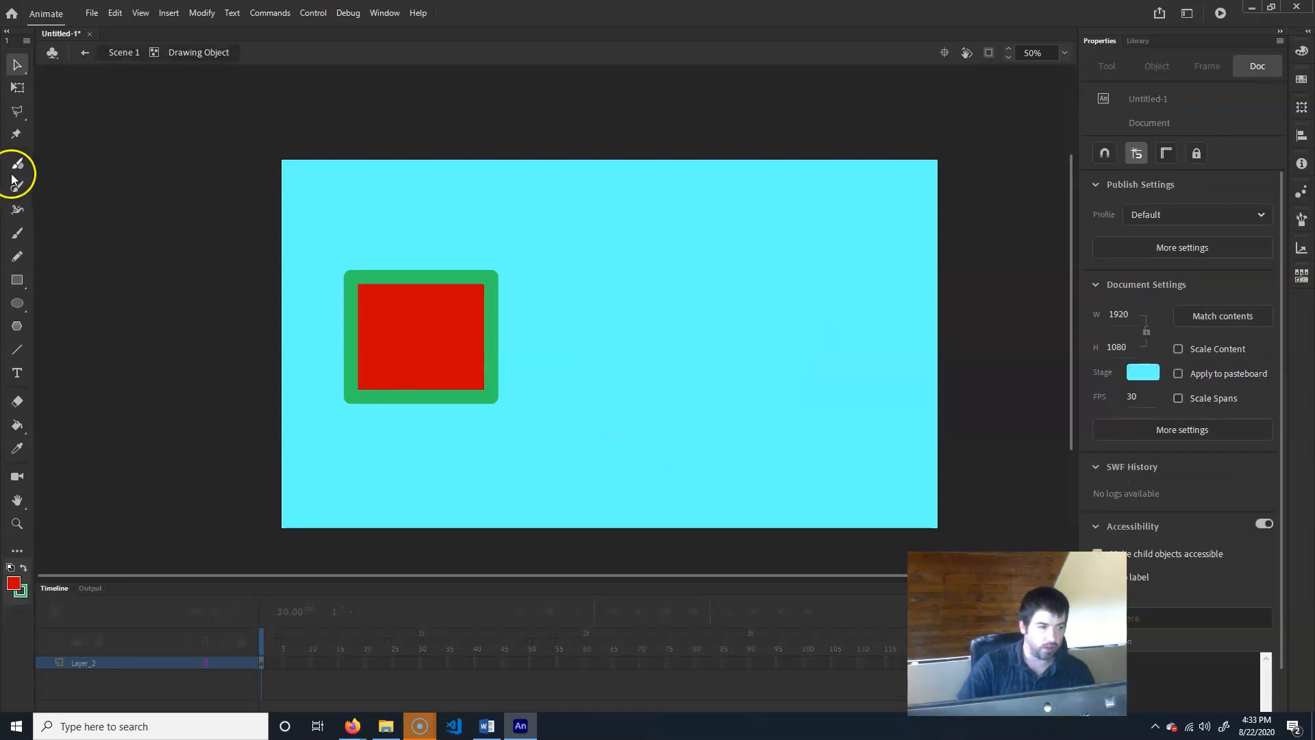
click(18, 235)
click(1103, 135)
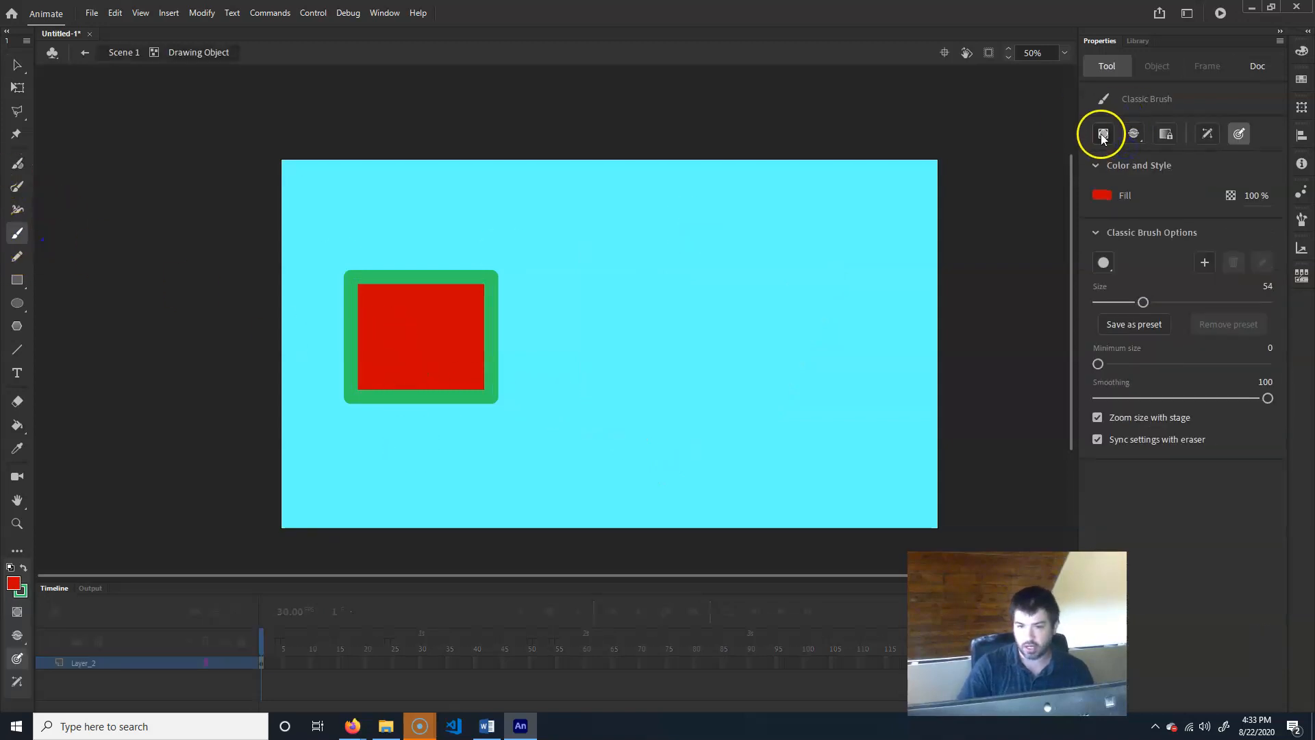
mouse_move(512, 428)
mouse_down()
mouse_move(617, 298)
mouse_move(759, 259)
mouse_up()
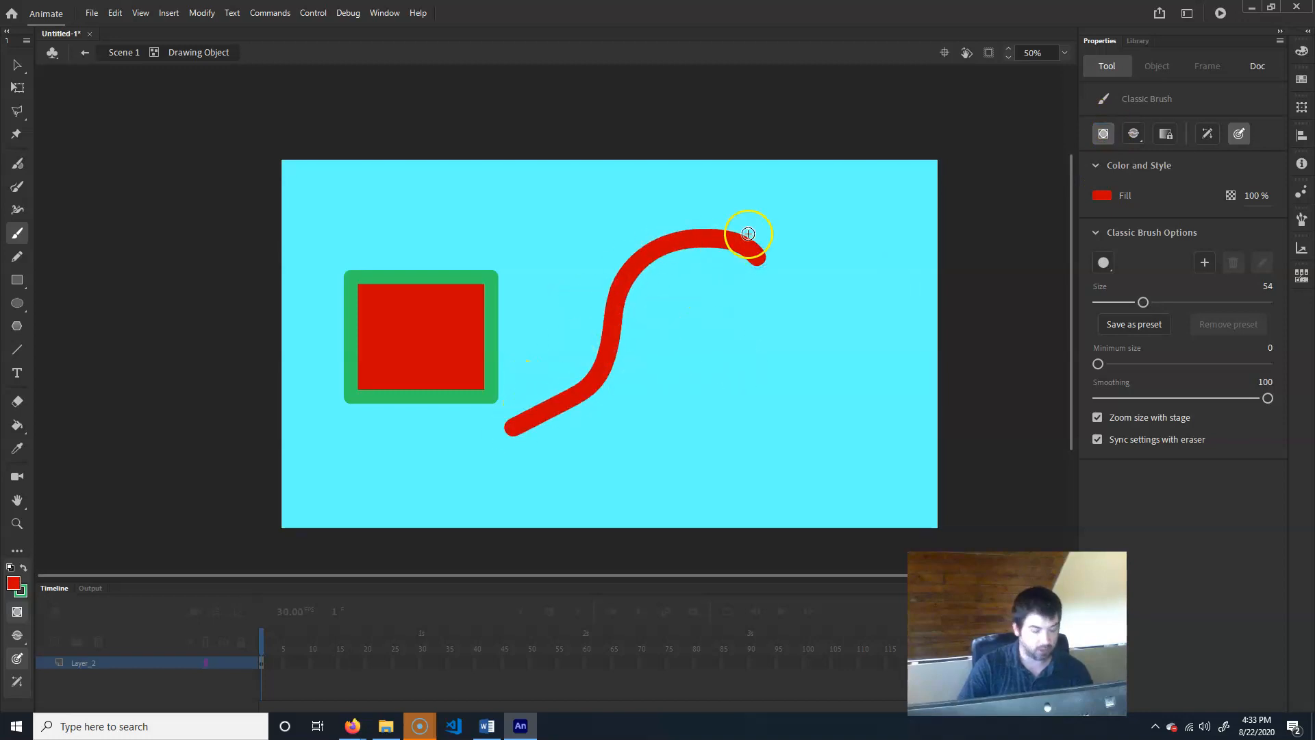
Step: Move the red brush stroke slightly right to about X 754, Y 218, and delete it
key(c)
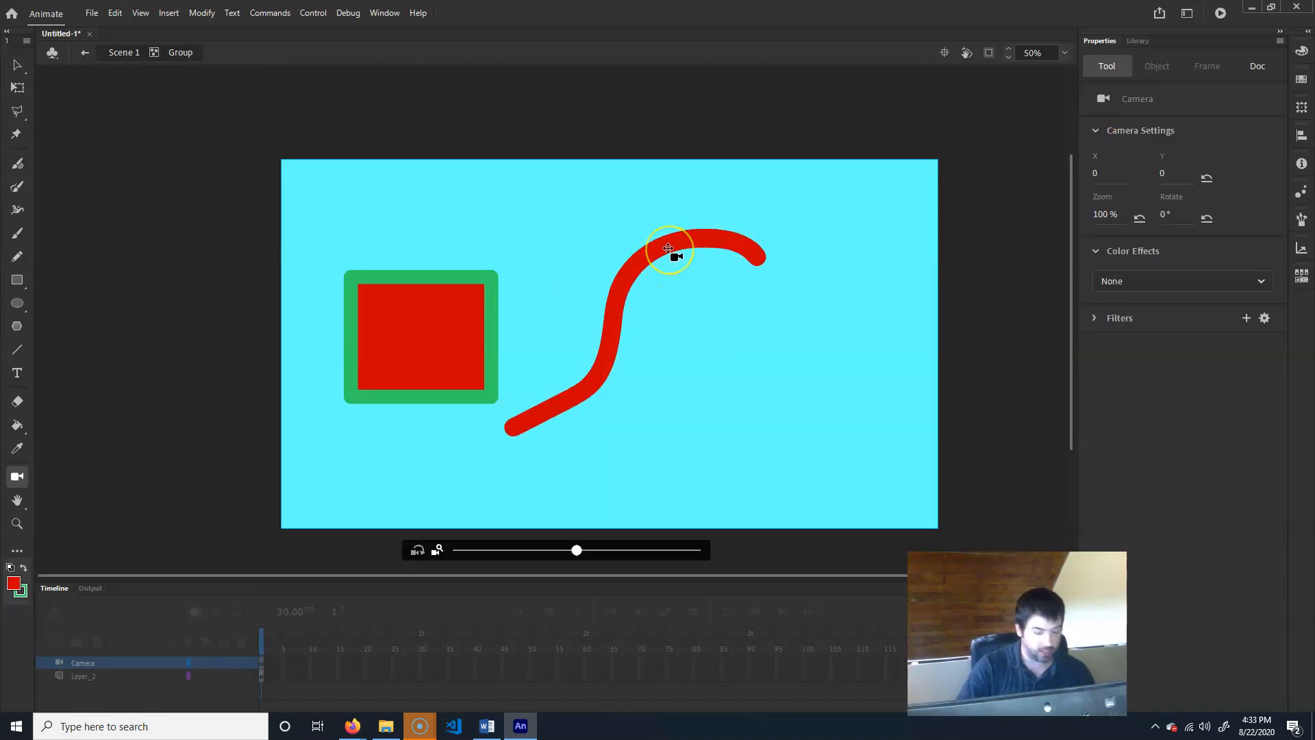
key(v)
click(669, 247)
mouse_move(677, 230)
mouse_down()
mouse_move(712, 254)
mouse_move(713, 236)
mouse_up()
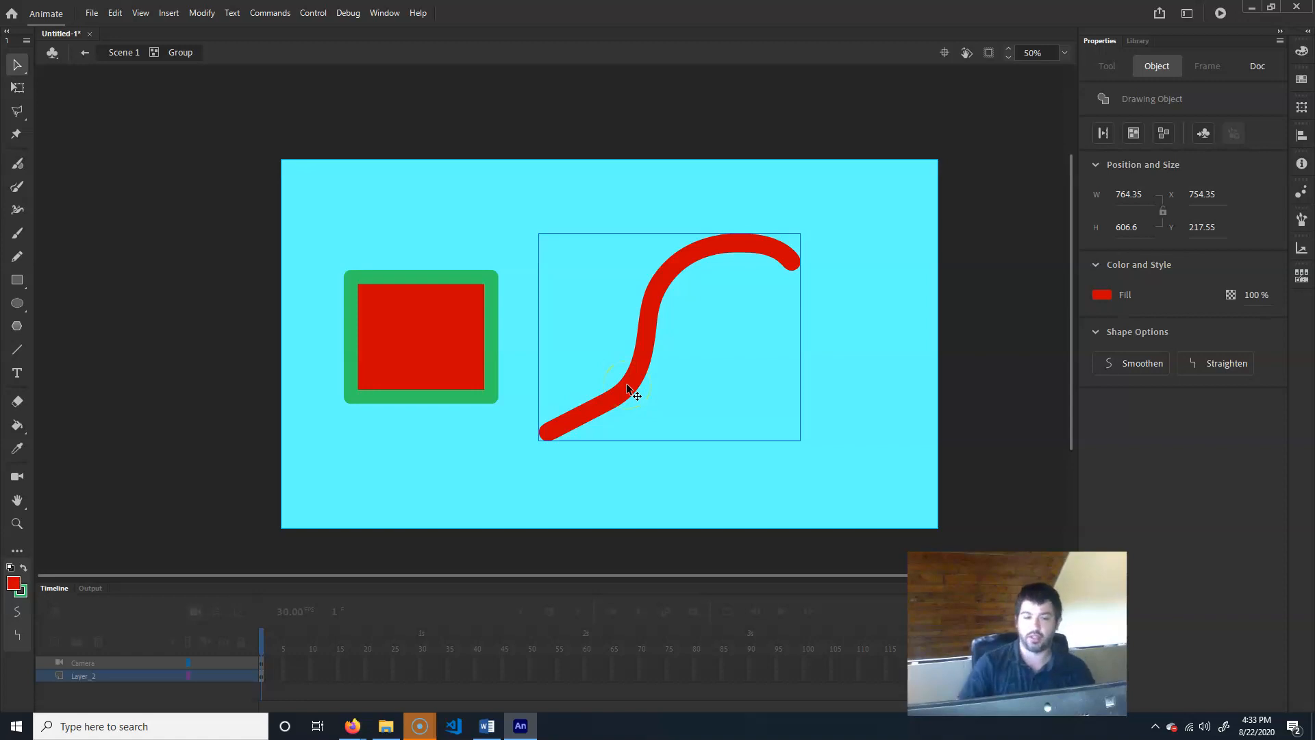
key(Delete)
Step: Toggle object drawing mode for the Fluid Brush and look over the oval and polygon tool settings
click(17, 163)
click(1102, 134)
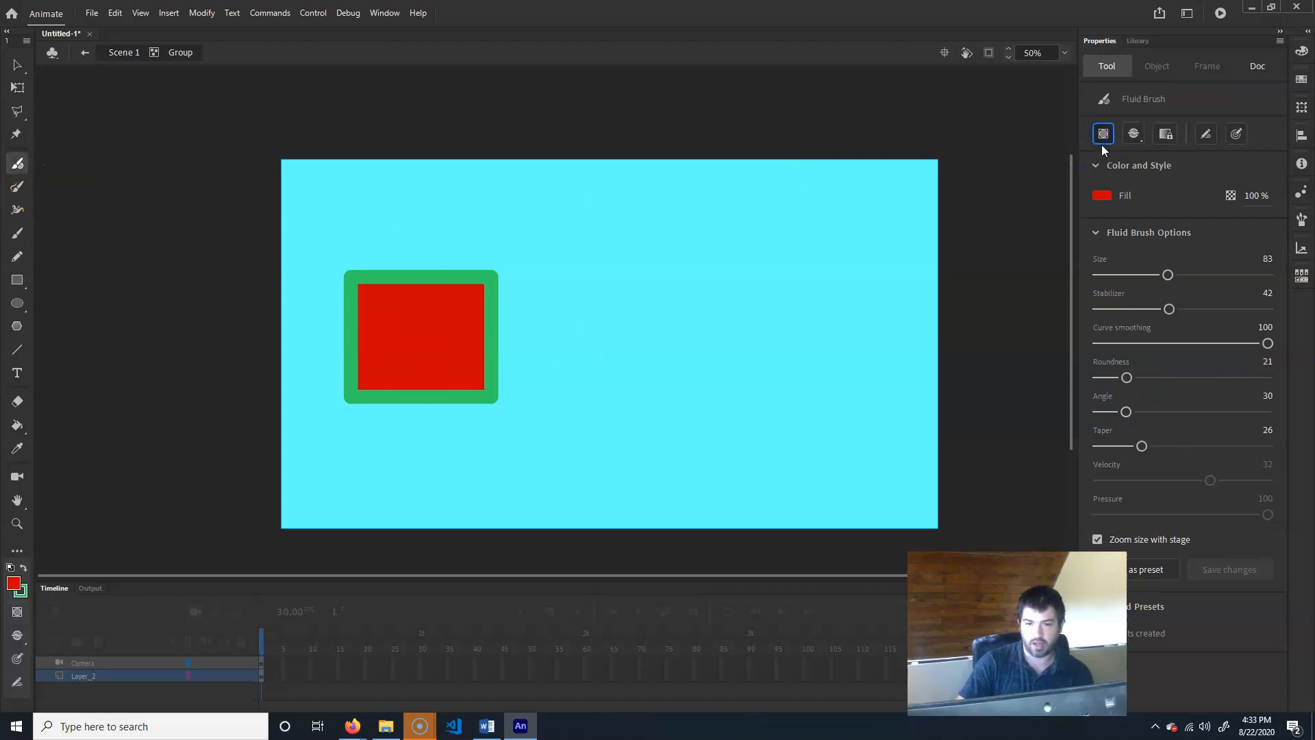
click(19, 304)
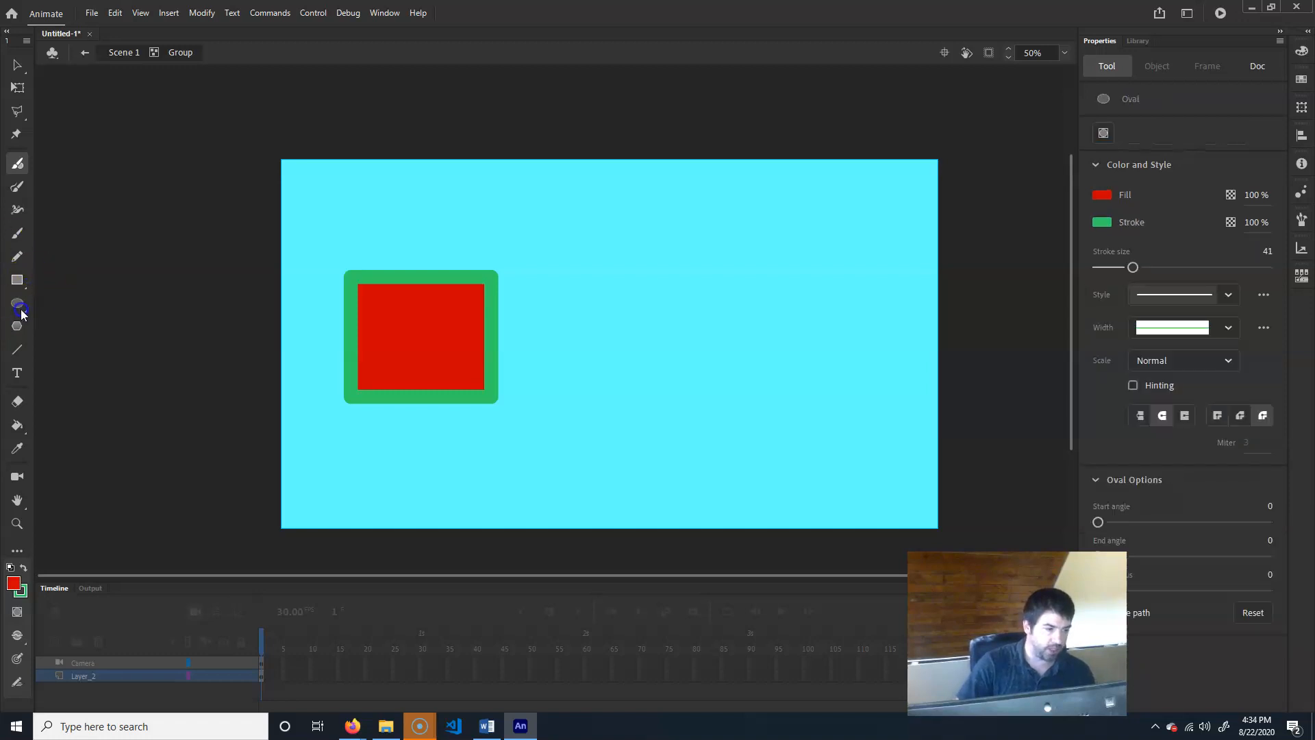
click(18, 326)
Step: Draw four straight dark brown lines with stroke size 8 to the right of the rectangle, three of them crossing
click(17, 350)
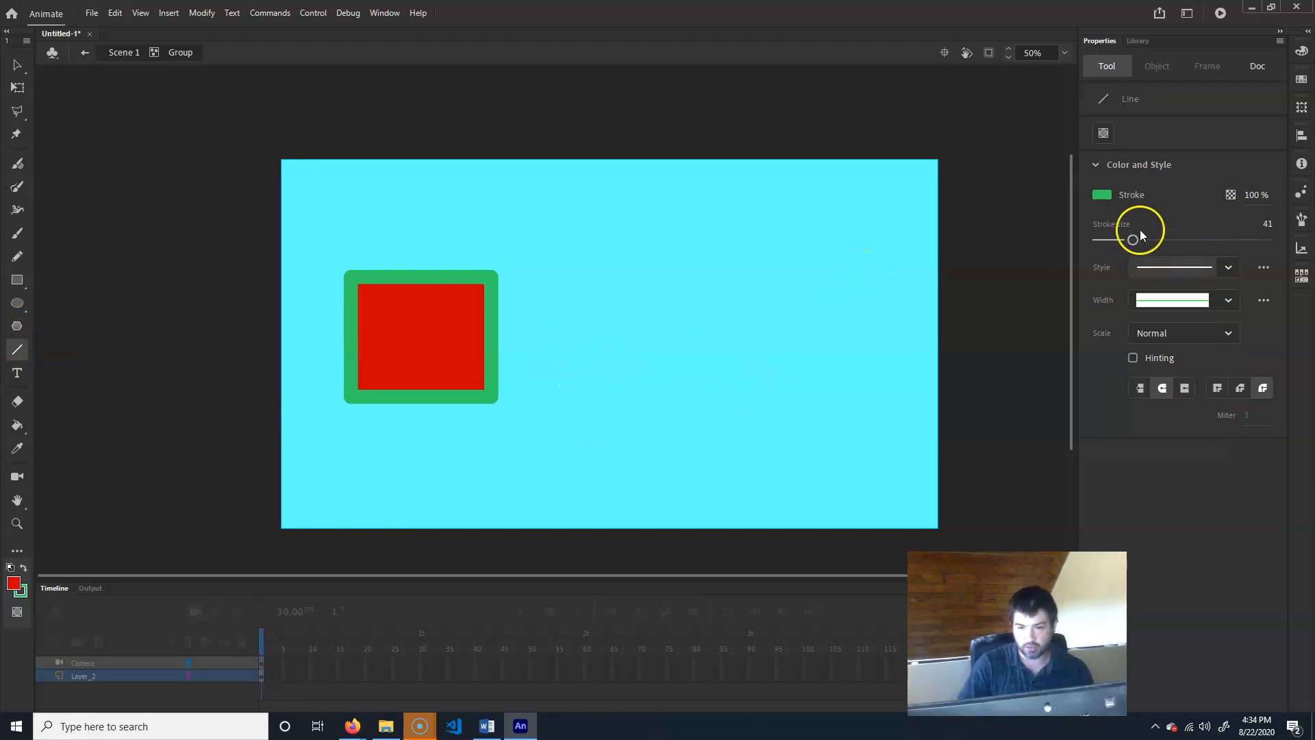
click(1103, 194)
click(1025, 250)
drag(506, 470, 730, 242)
mouse_move(551, 251)
mouse_down()
mouse_move(578, 288)
mouse_move(747, 411)
mouse_up()
drag(798, 279, 643, 413)
drag(886, 258, 834, 388)
Step: Bend the rightmost line into a tight hook and curve both halves of the line beside it into an S shape
key(v)
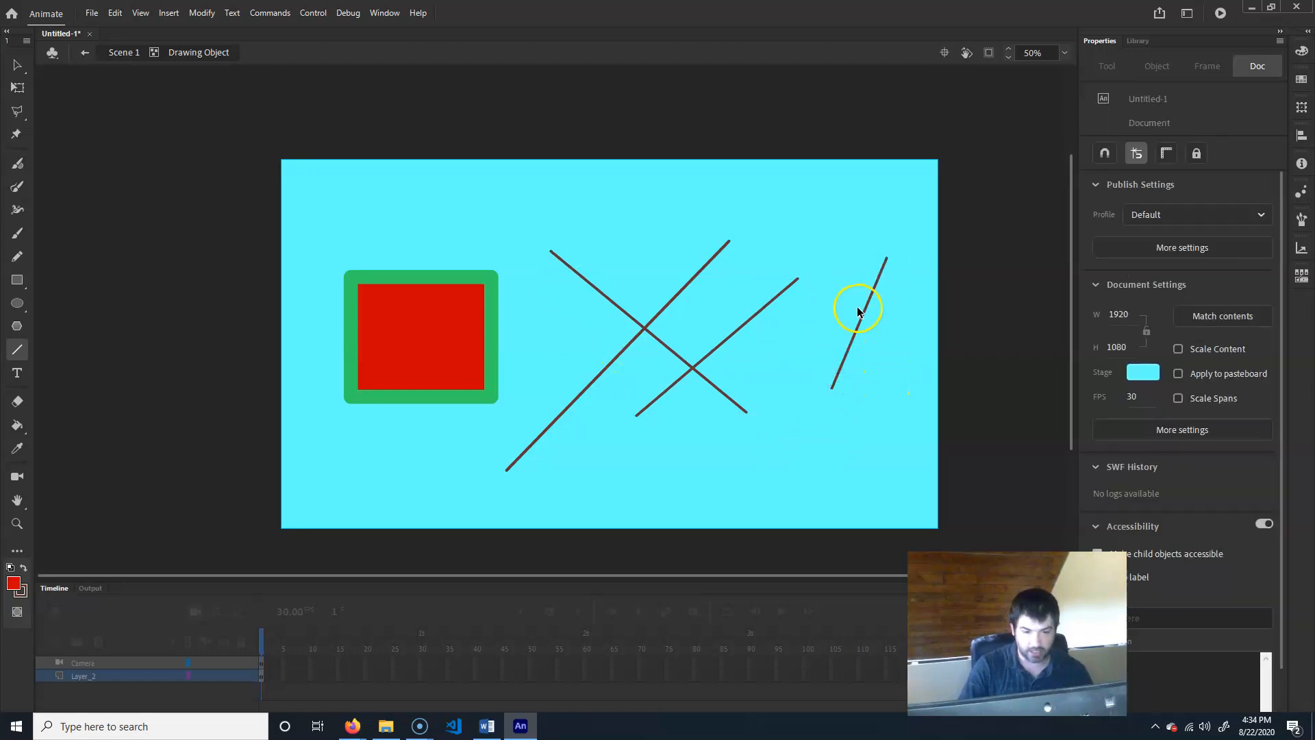
drag(860, 321, 827, 298)
drag(887, 259, 811, 386)
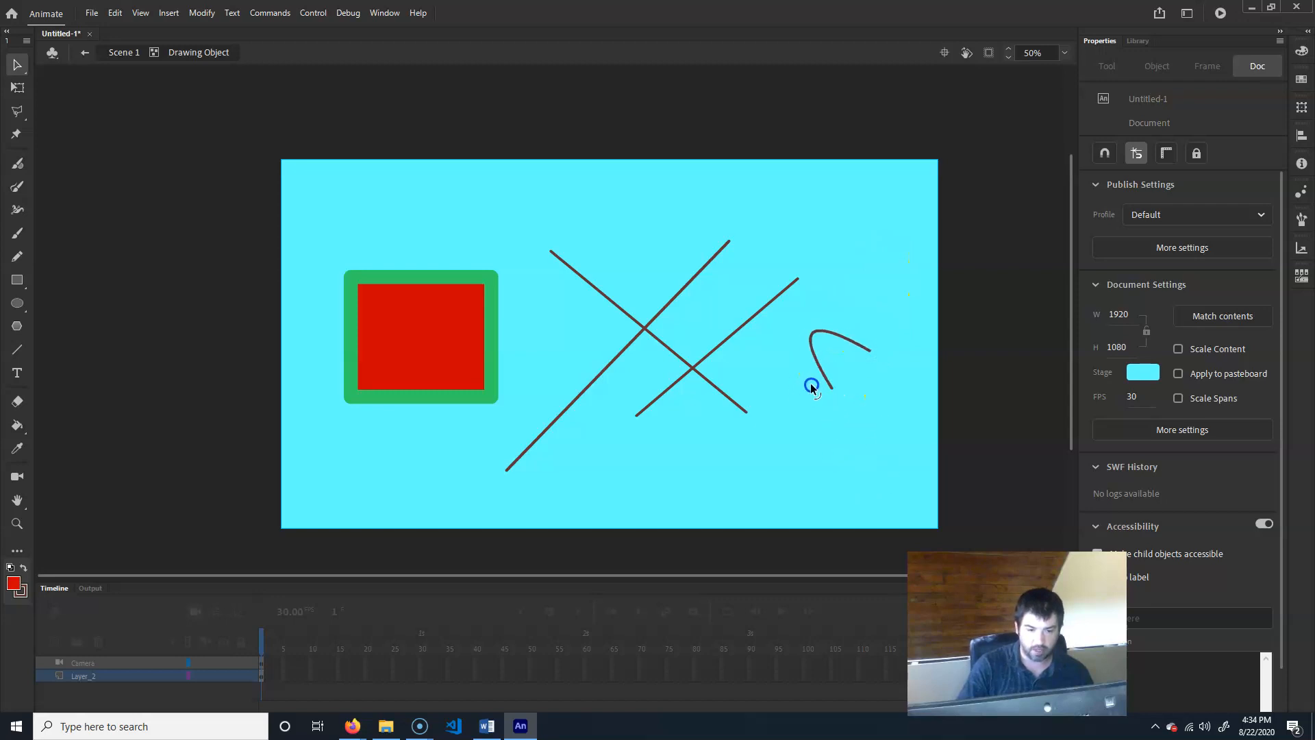
drag(676, 388, 696, 405)
mouse_move(713, 332)
mouse_down()
mouse_move(725, 343)
mouse_move(710, 322)
mouse_up()
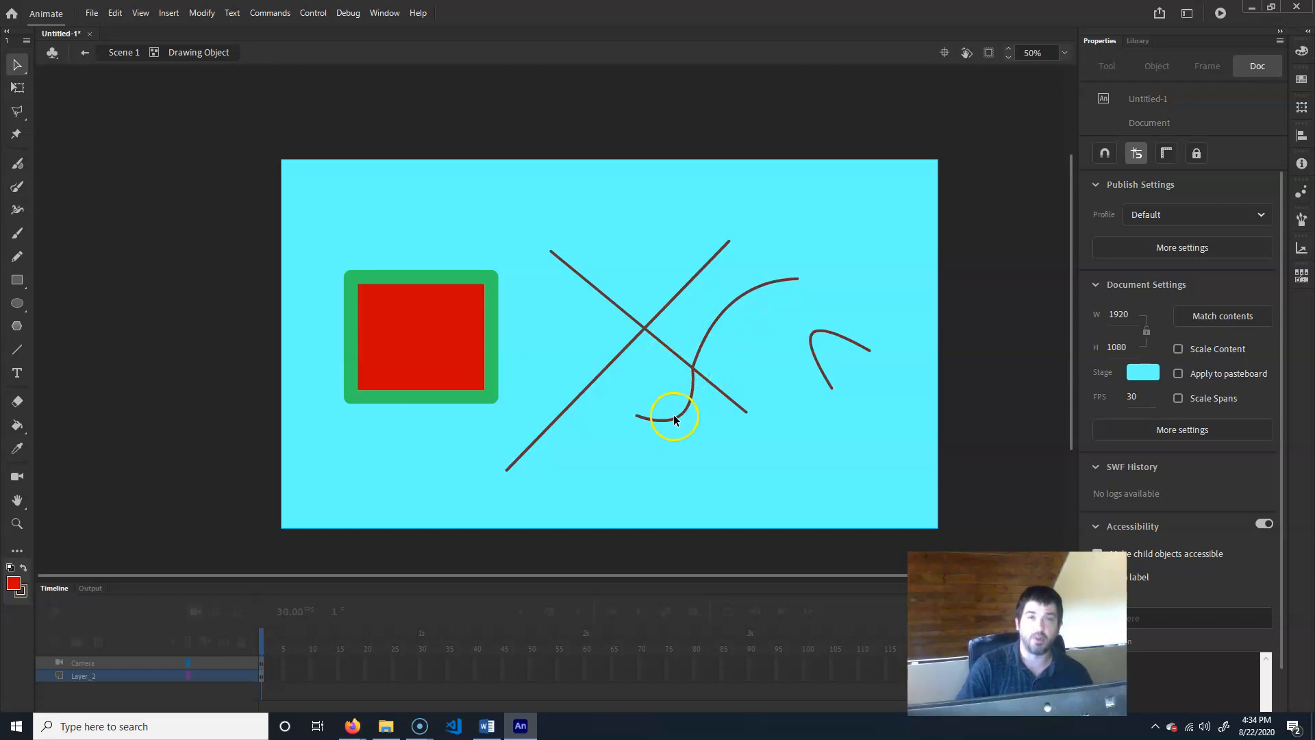
Step: Erase the area where the two long lines cross and a diagonal swath through the rectangle's upper-right corner, using eraser size 54
click(17, 374)
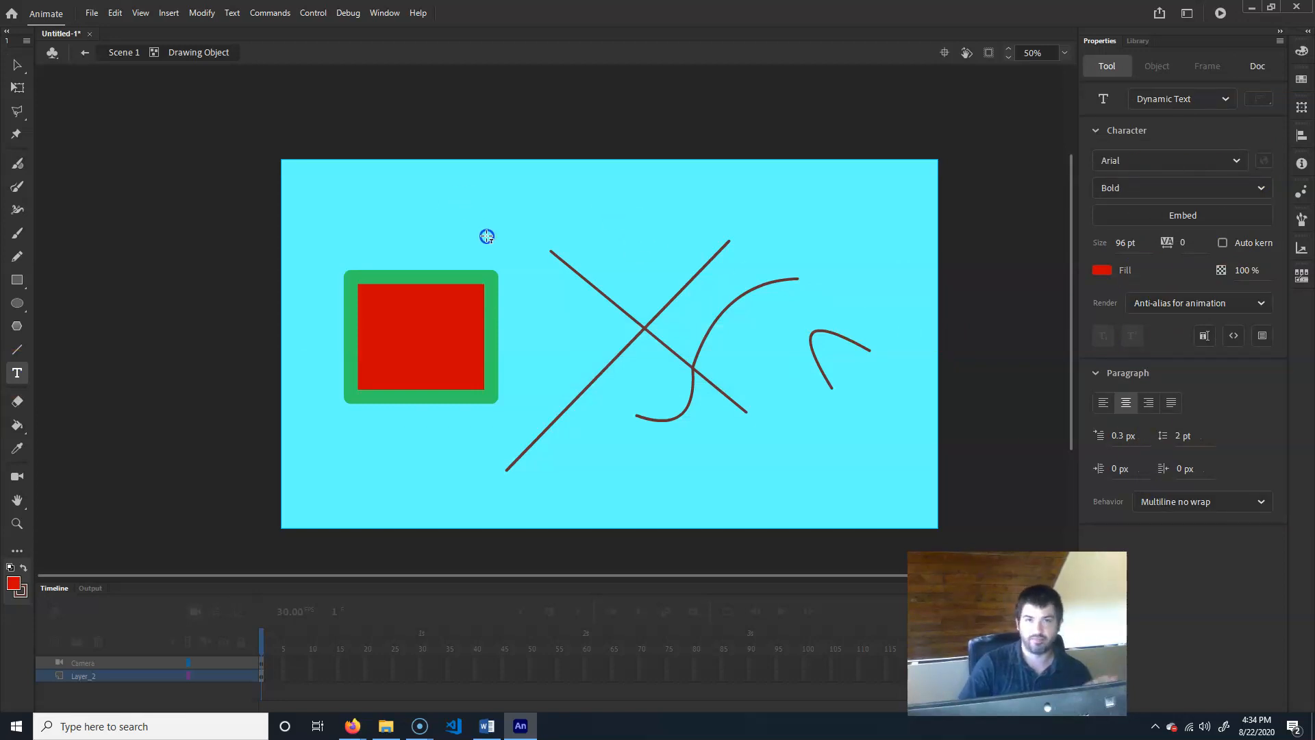
click(17, 400)
mouse_move(595, 335)
mouse_down()
mouse_move(602, 309)
mouse_move(680, 289)
mouse_up()
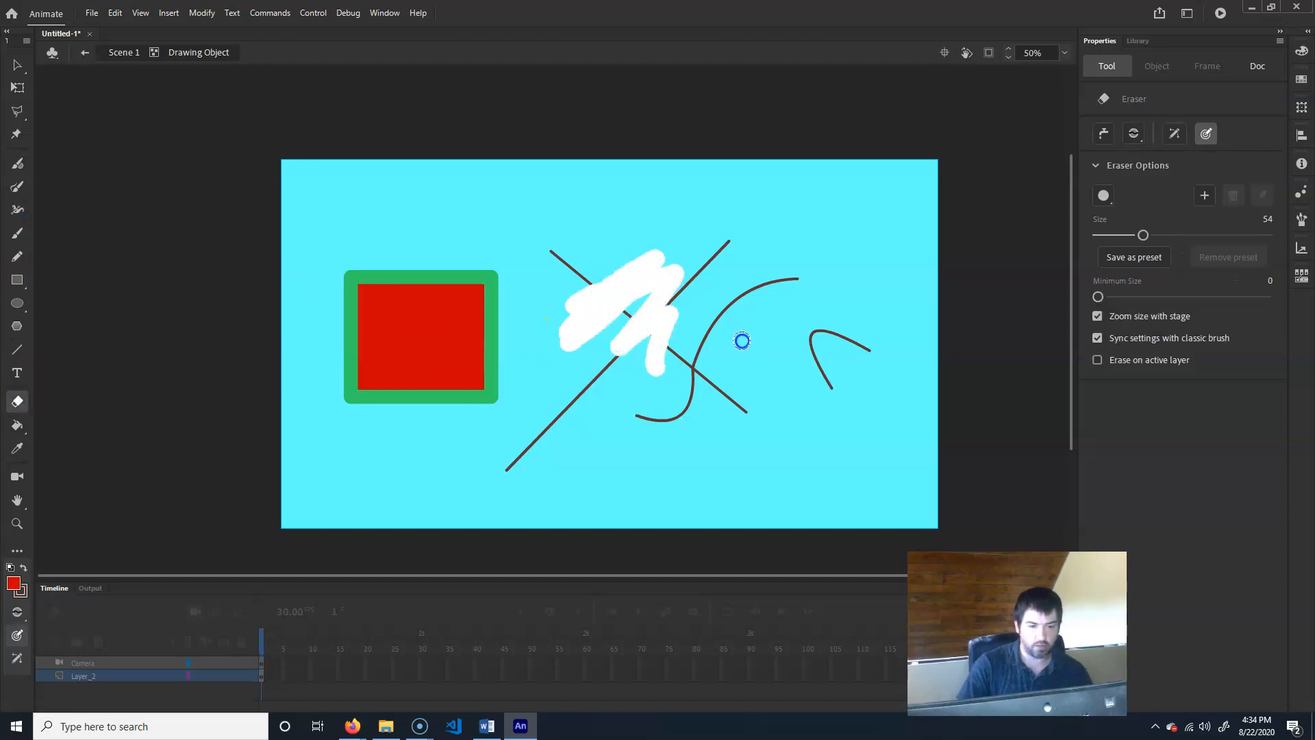
drag(493, 286, 373, 345)
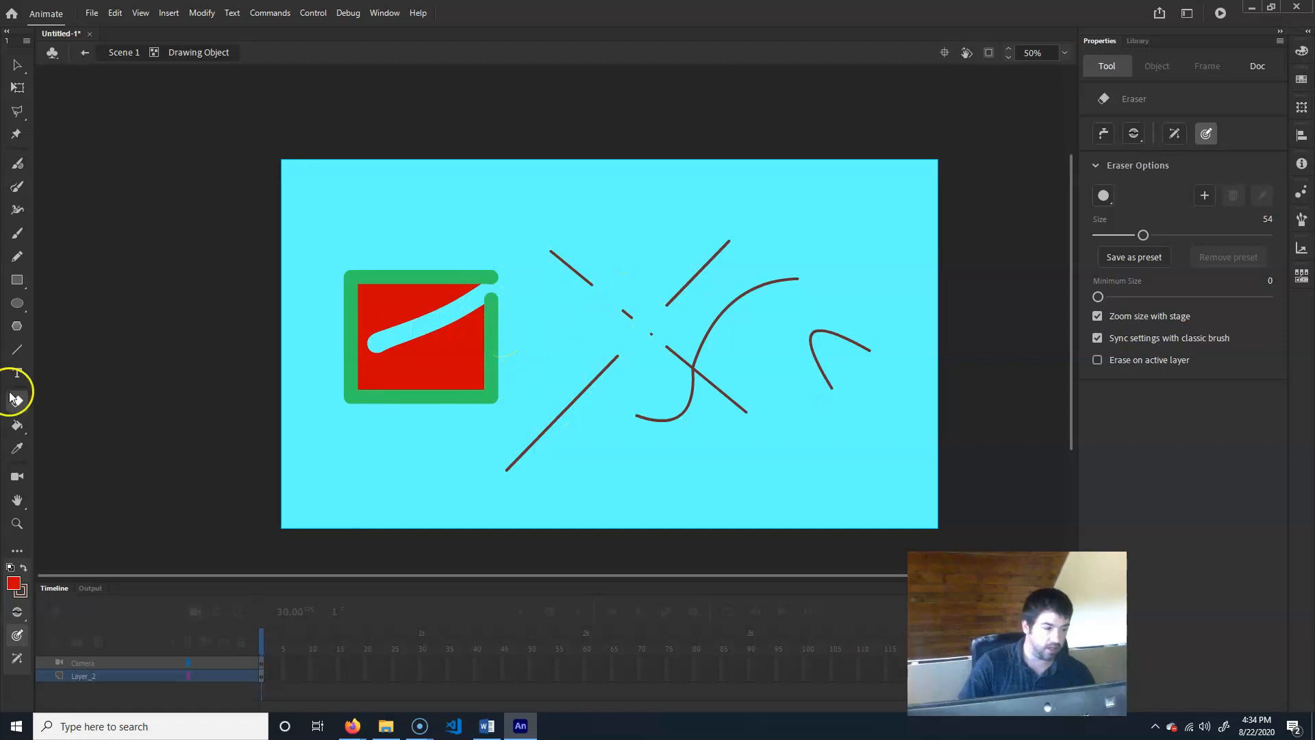
Step: Recolour the rectangle's fill dark blue with the Paint Bucket
click(17, 426)
click(462, 348)
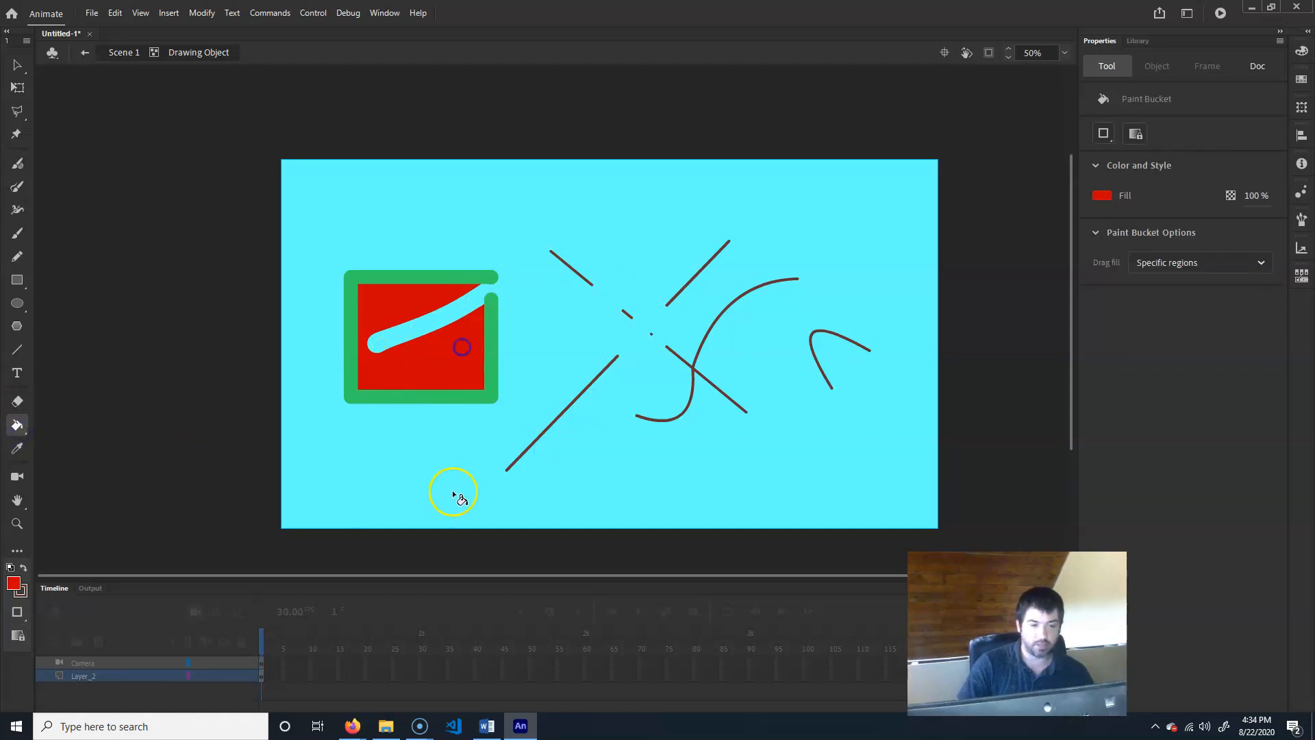
click(1103, 195)
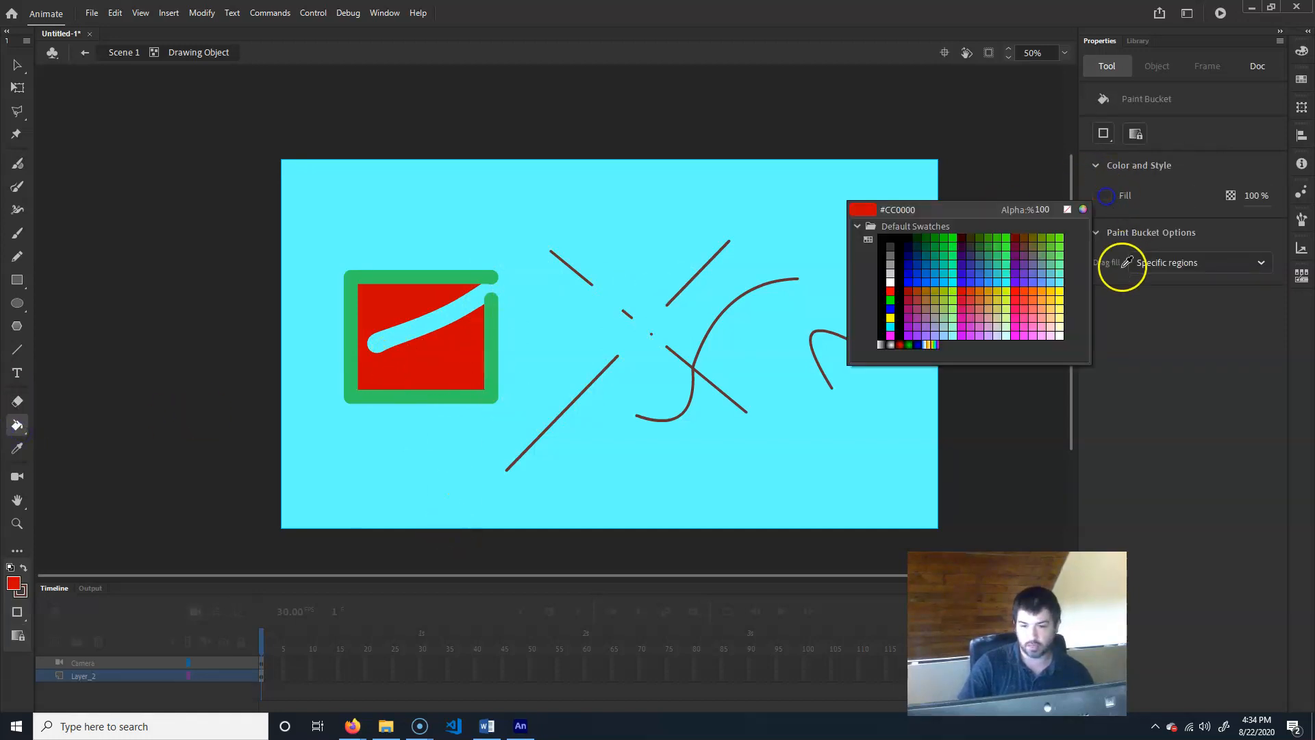
click(925, 268)
click(469, 365)
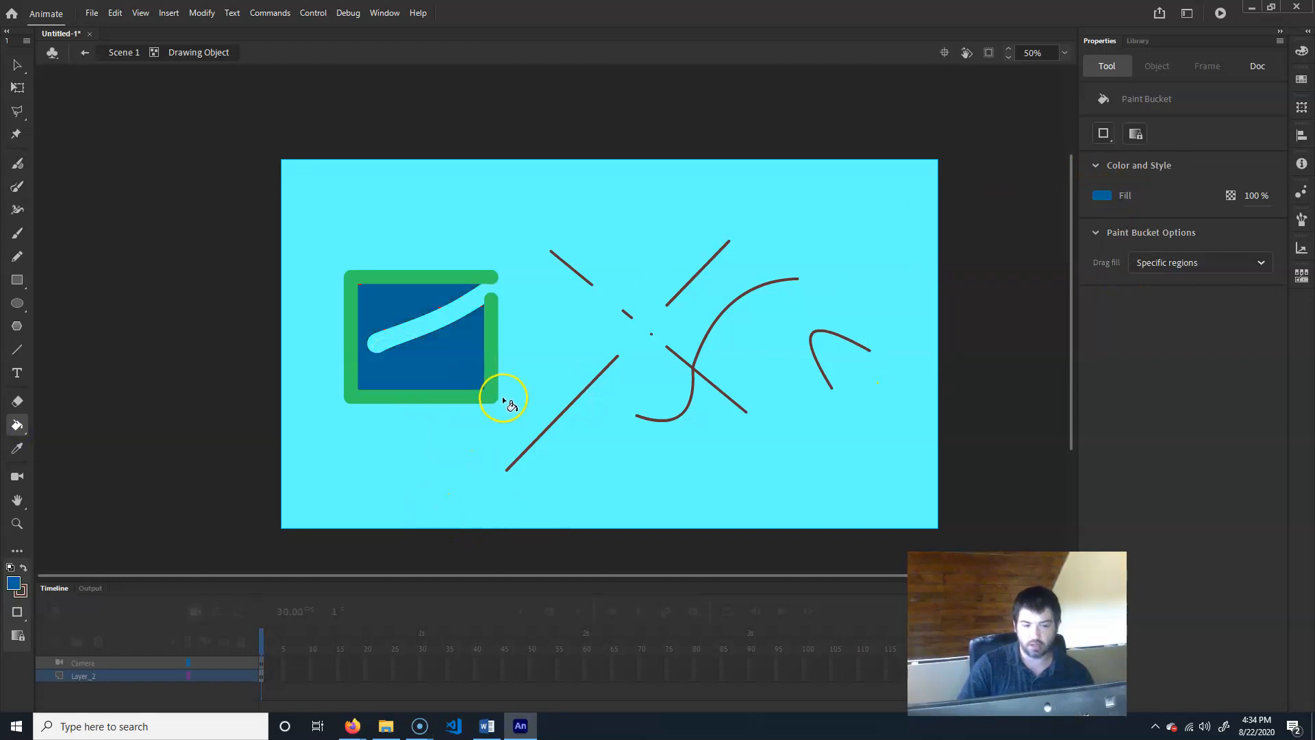
Step: Apply the dark brown stroke of size 8 to the rectangle's outline with the Ink Bottle
click(17, 425)
click(94, 446)
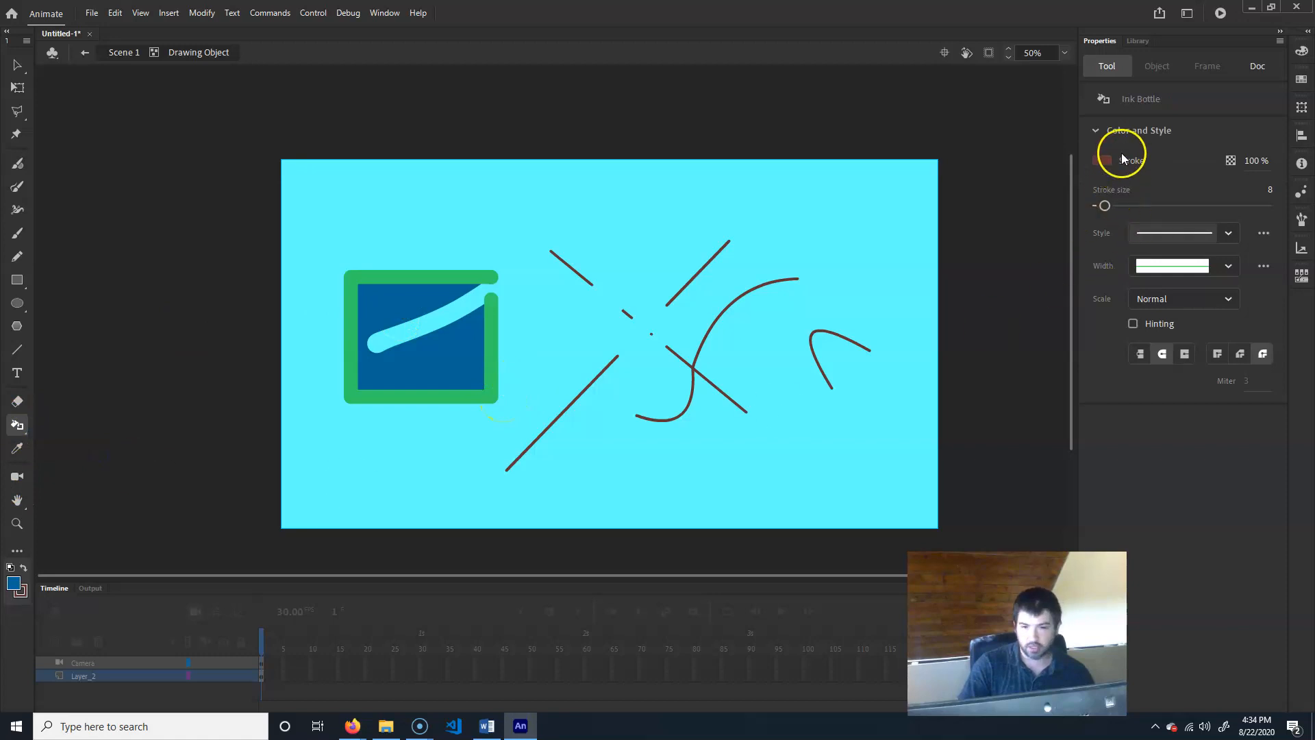
click(434, 393)
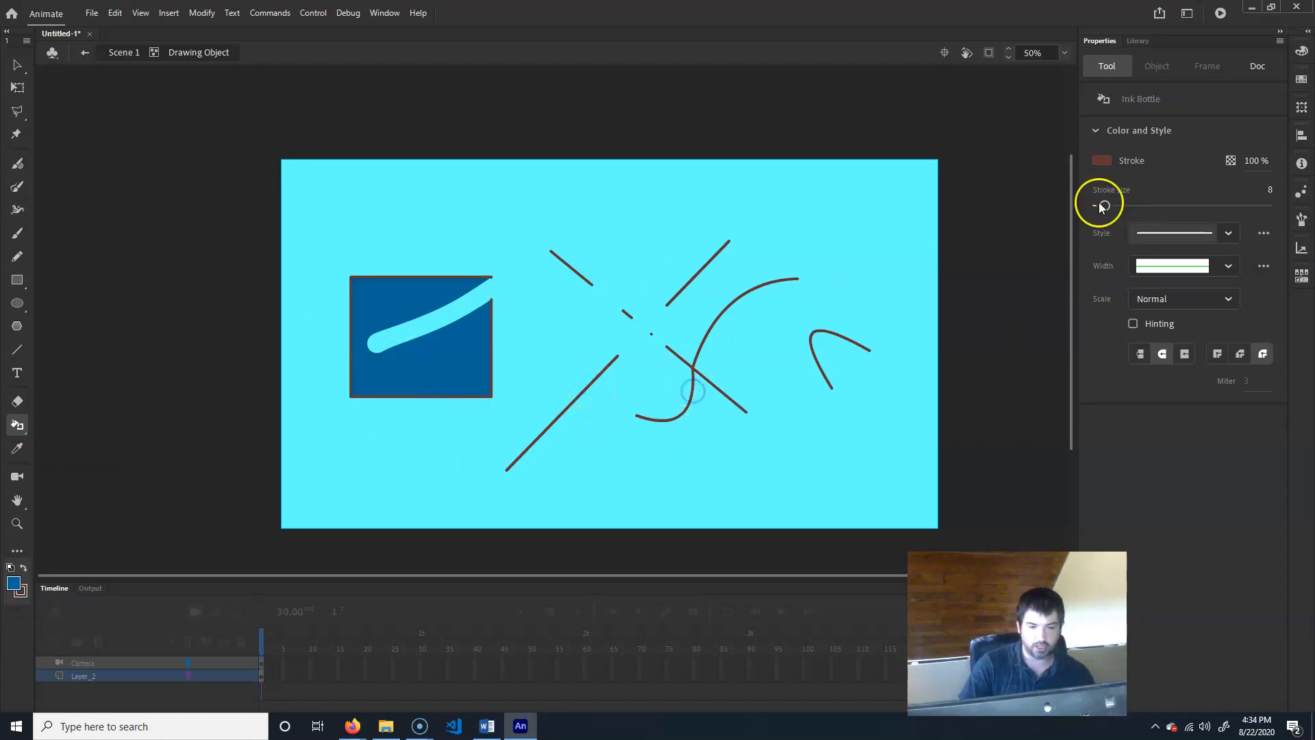
Step: Set the Ink Bottle stroke to orange and apply it to the S curve, the adjoining lower line segment and the hook
click(1100, 160)
click(1006, 255)
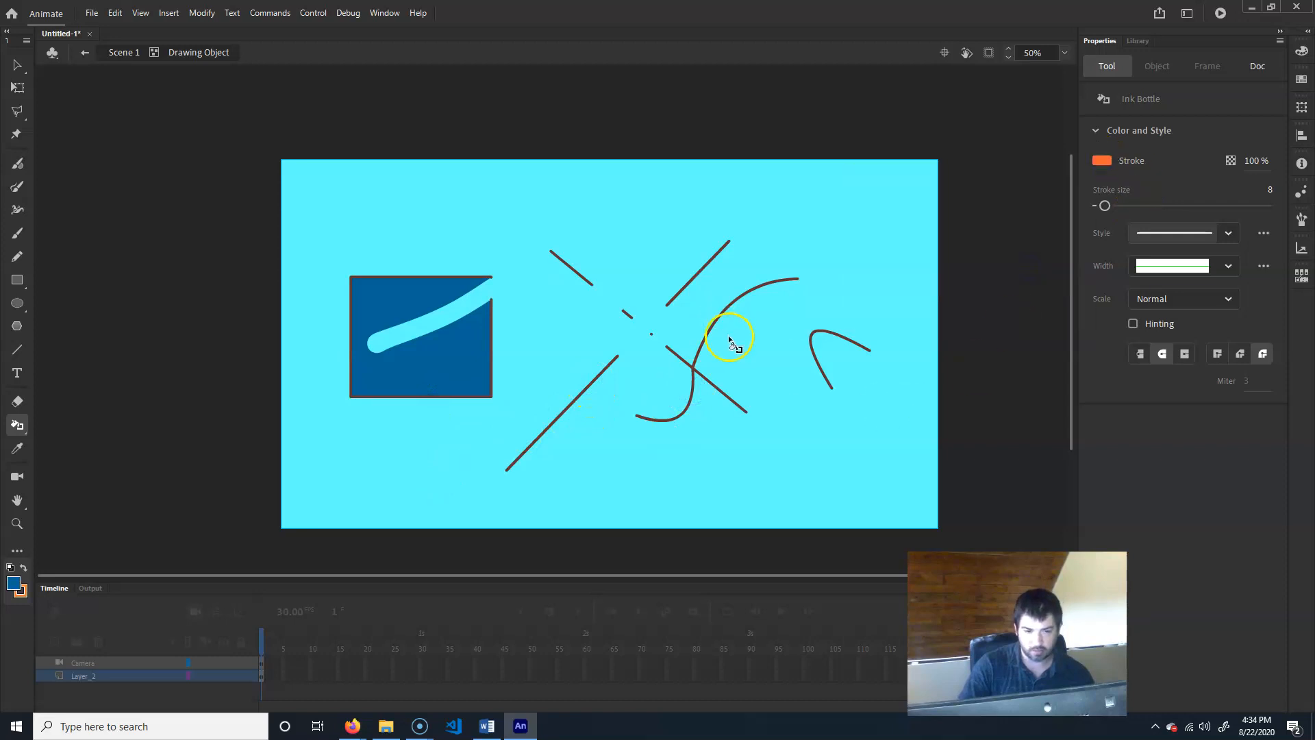
click(694, 389)
click(729, 389)
click(830, 381)
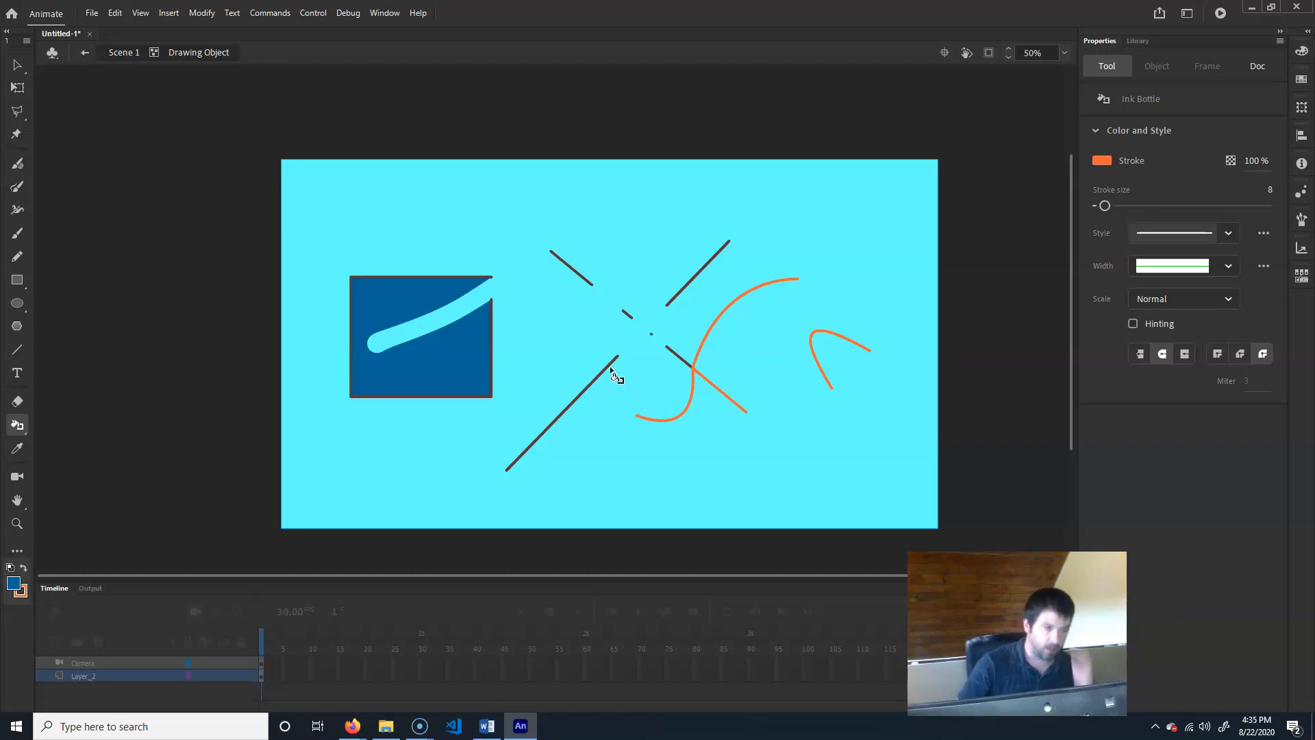
Step: Sample the rectangle's dark blue fill with the Eyedropper
click(17, 448)
click(462, 371)
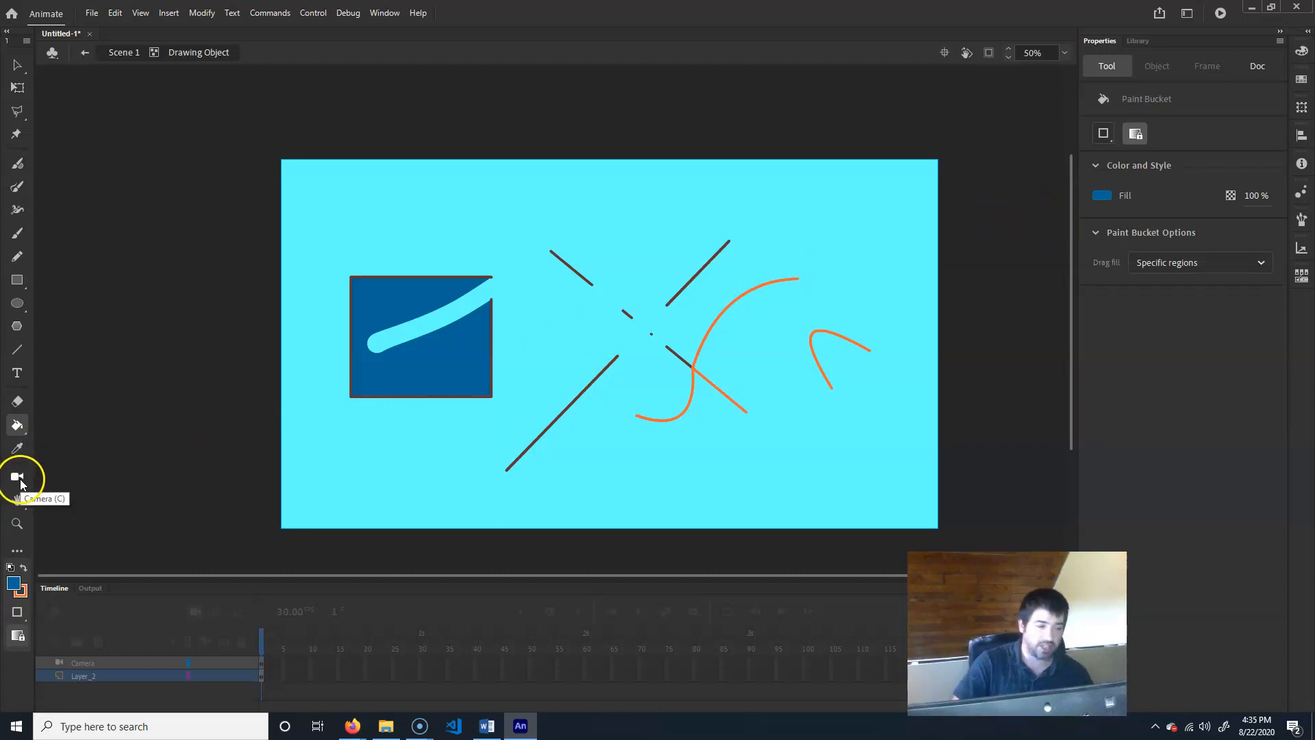
Step: View the stage from different pan positions and zoom levels, ending with the whole stage in view at 50%
mouse_move(602, 381)
mouse_down()
mouse_move(575, 387)
mouse_move(550, 361)
mouse_move(527, 373)
mouse_up()
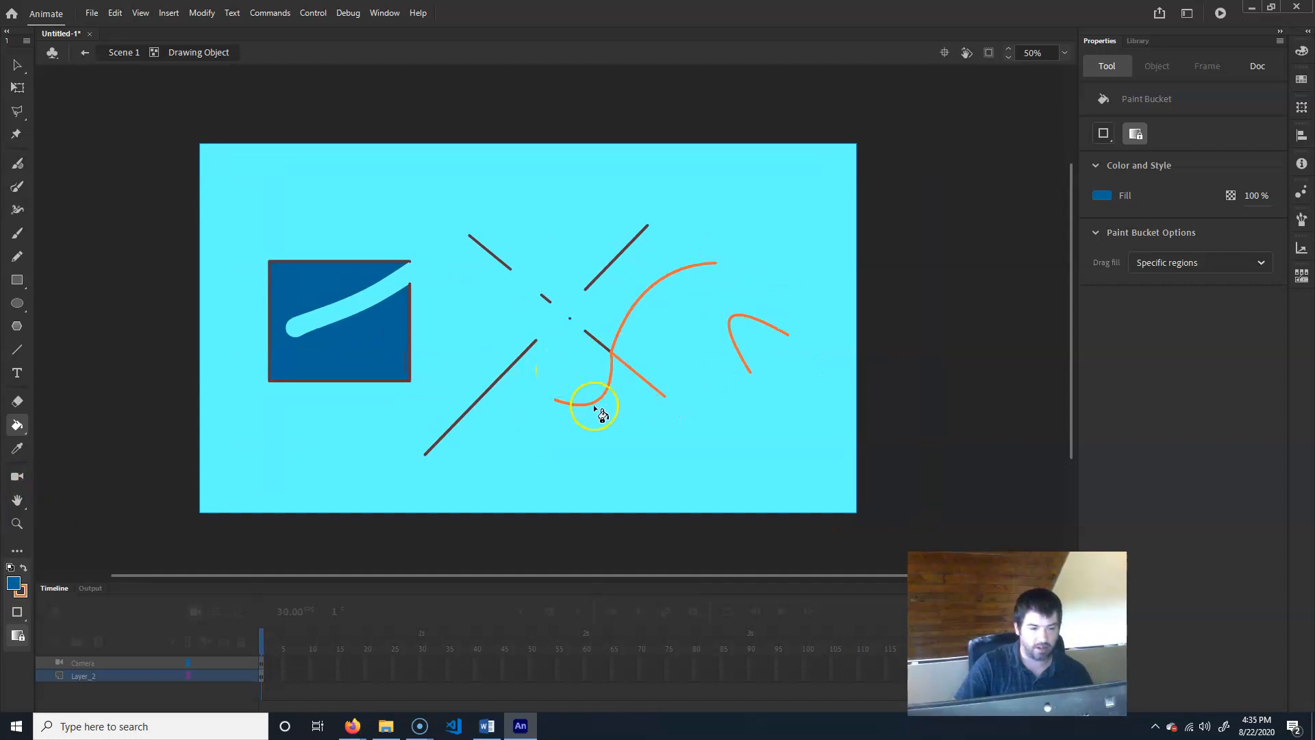
key(ctrl+equal)
key(ctrl+minus)
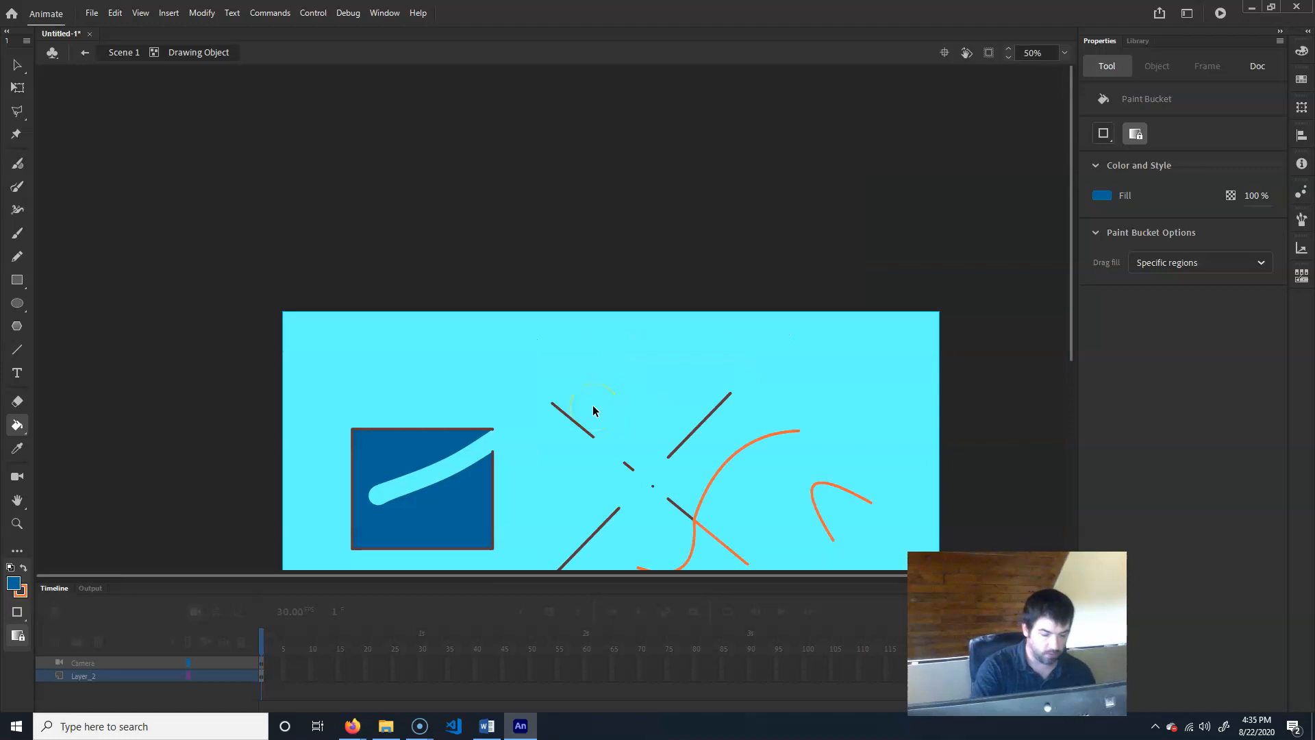
key(ctrl+equal)
key(ctrl+equal)
key(ctrl+equal)
key(ctrl+minus)
key(ctrl+minus)
key(ctrl+minus)
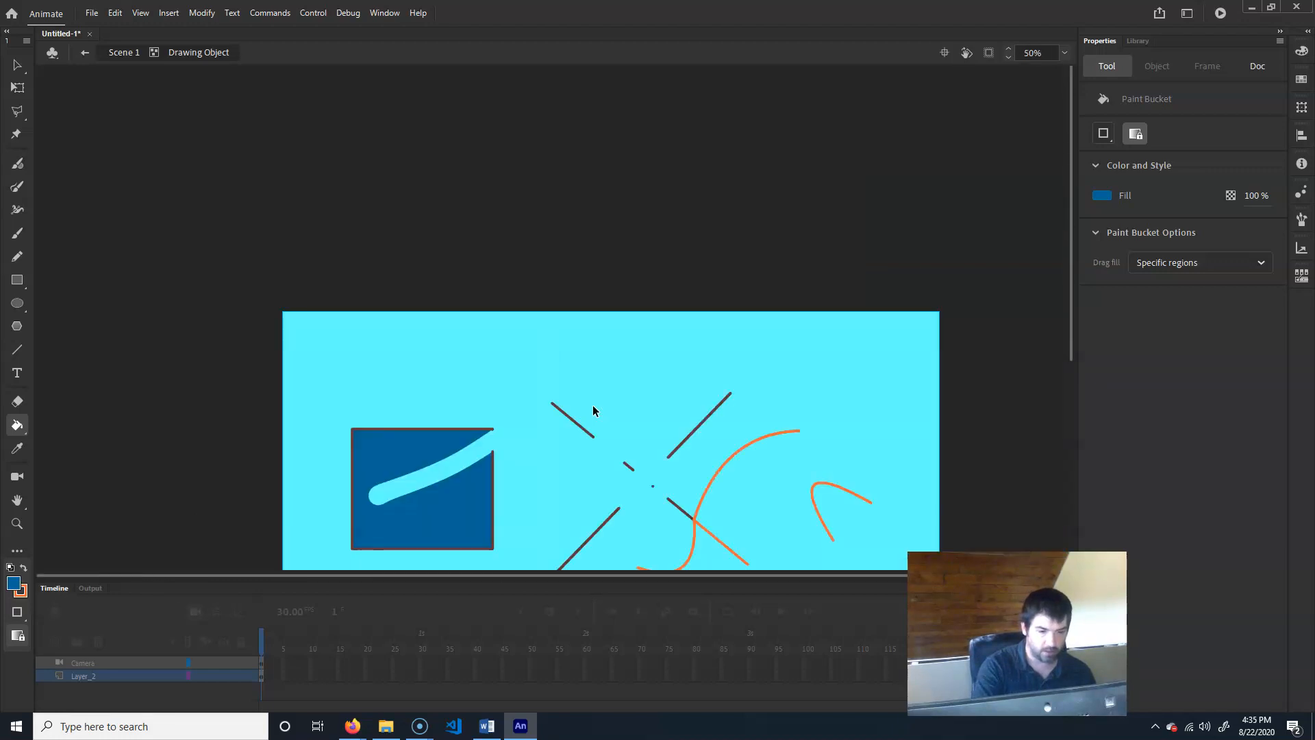
drag(738, 478, 738, 254)
scroll(705, 340, up, 3)
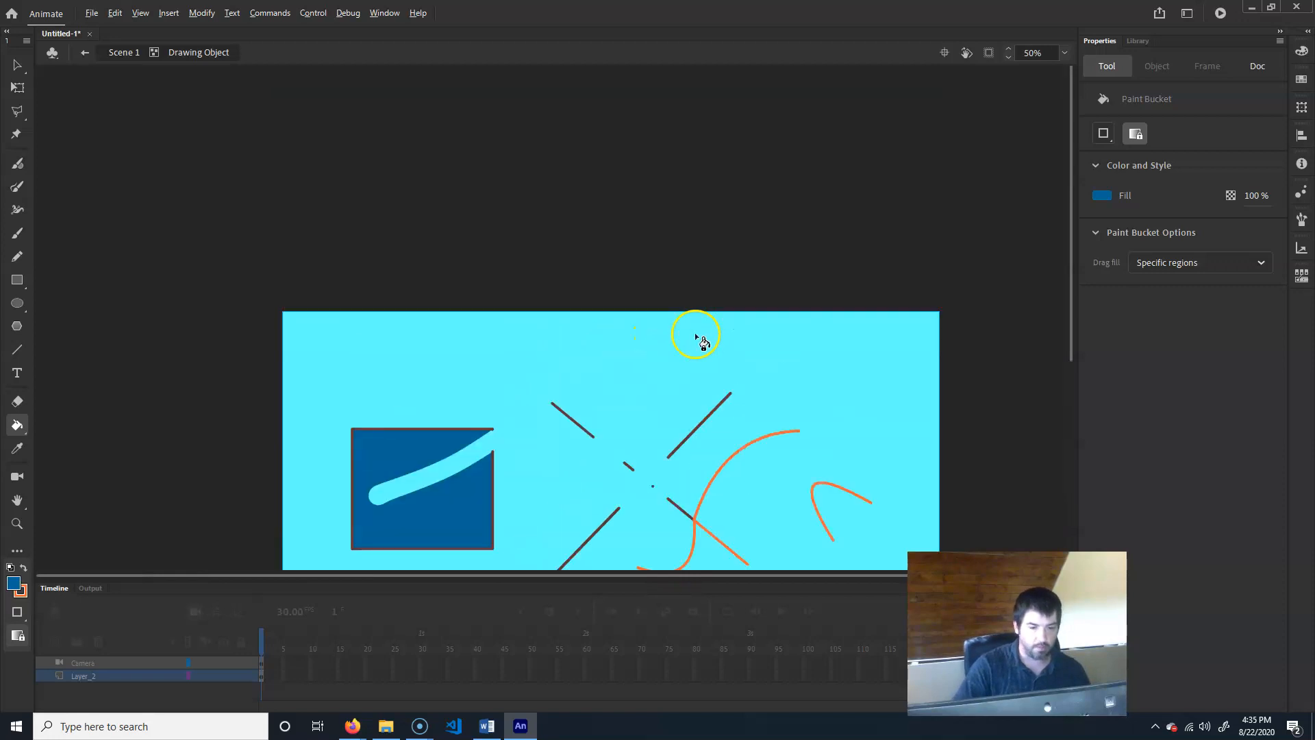
scroll(699, 331, down, 4)
scroll(663, 289, up, 2)
scroll(662, 288, down, 2)
scroll(662, 287, up, 2)
scroll(662, 290, down, 2)
scroll(662, 294, up, 2)
scroll(662, 293, down, 2)
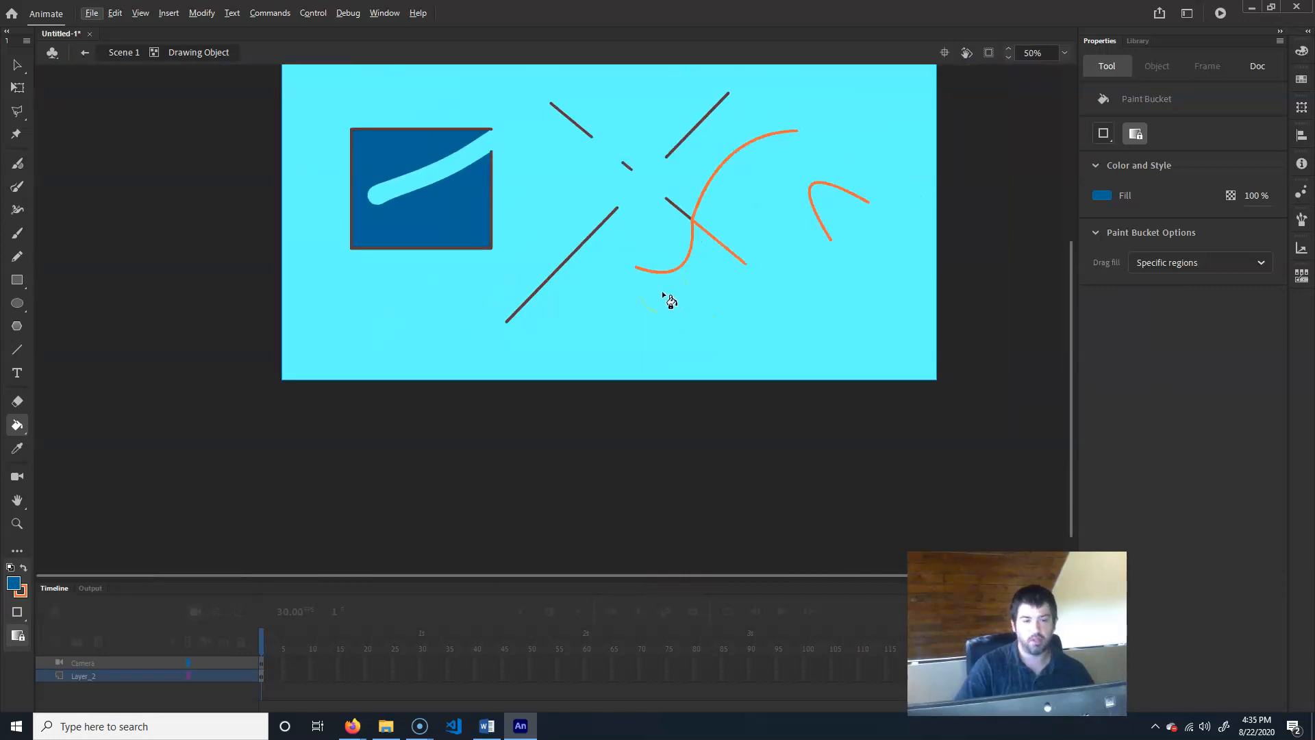
drag(605, 183, 584, 255)
drag(668, 221, 662, 268)
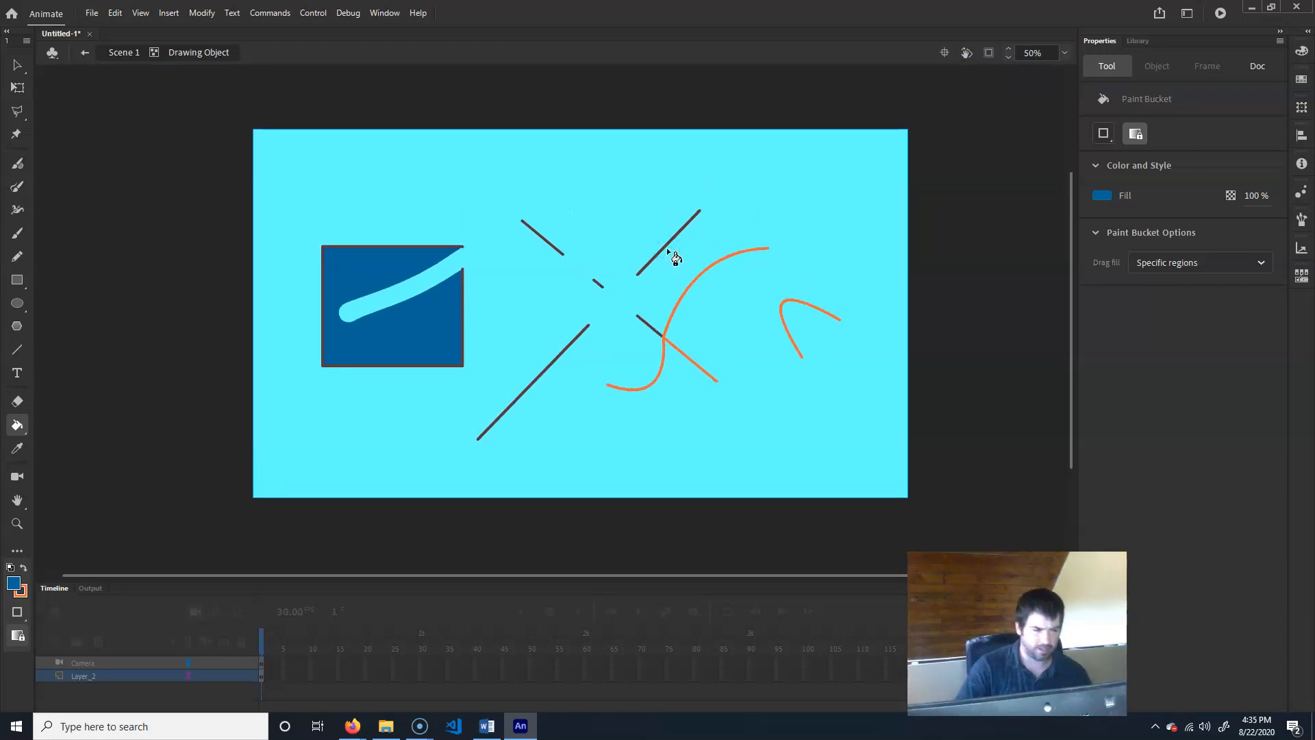
click(638, 240)
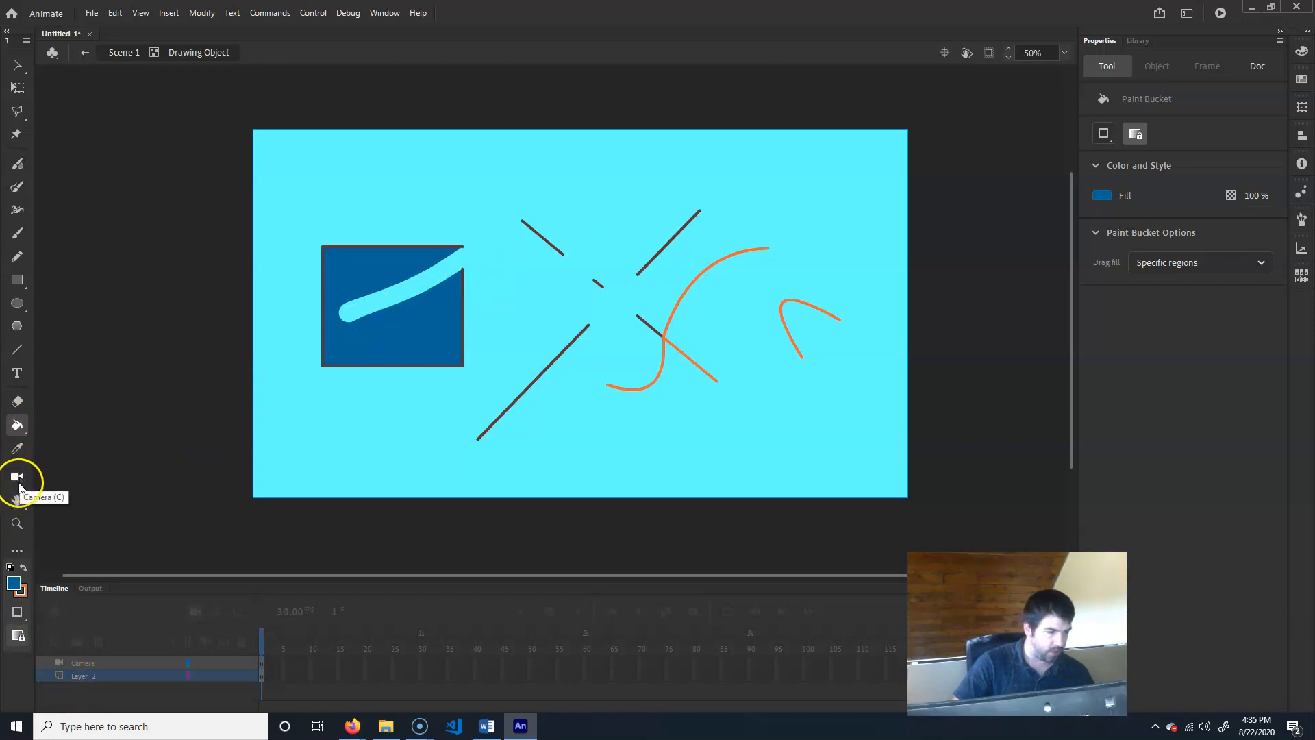
Step: Swap the fill and stroke colours so that orange is the fill and blue is the stroke
click(26, 574)
click(26, 573)
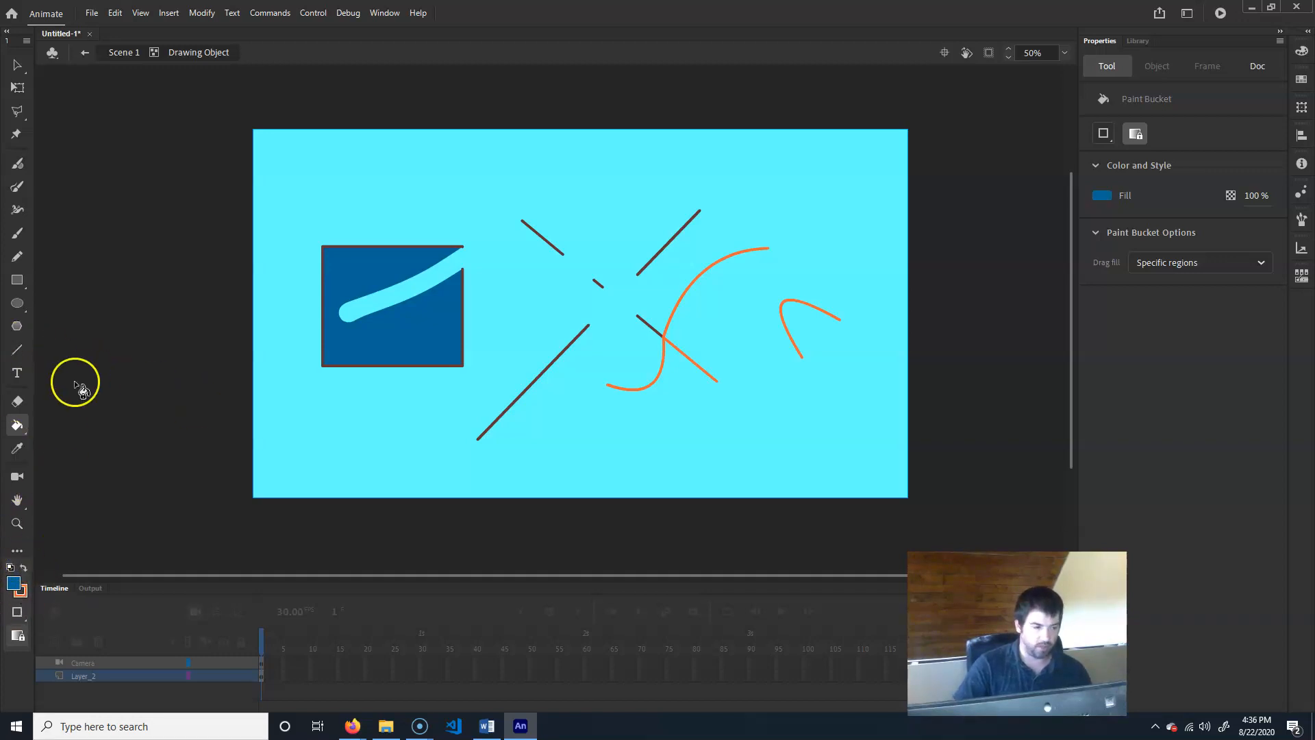
click(26, 568)
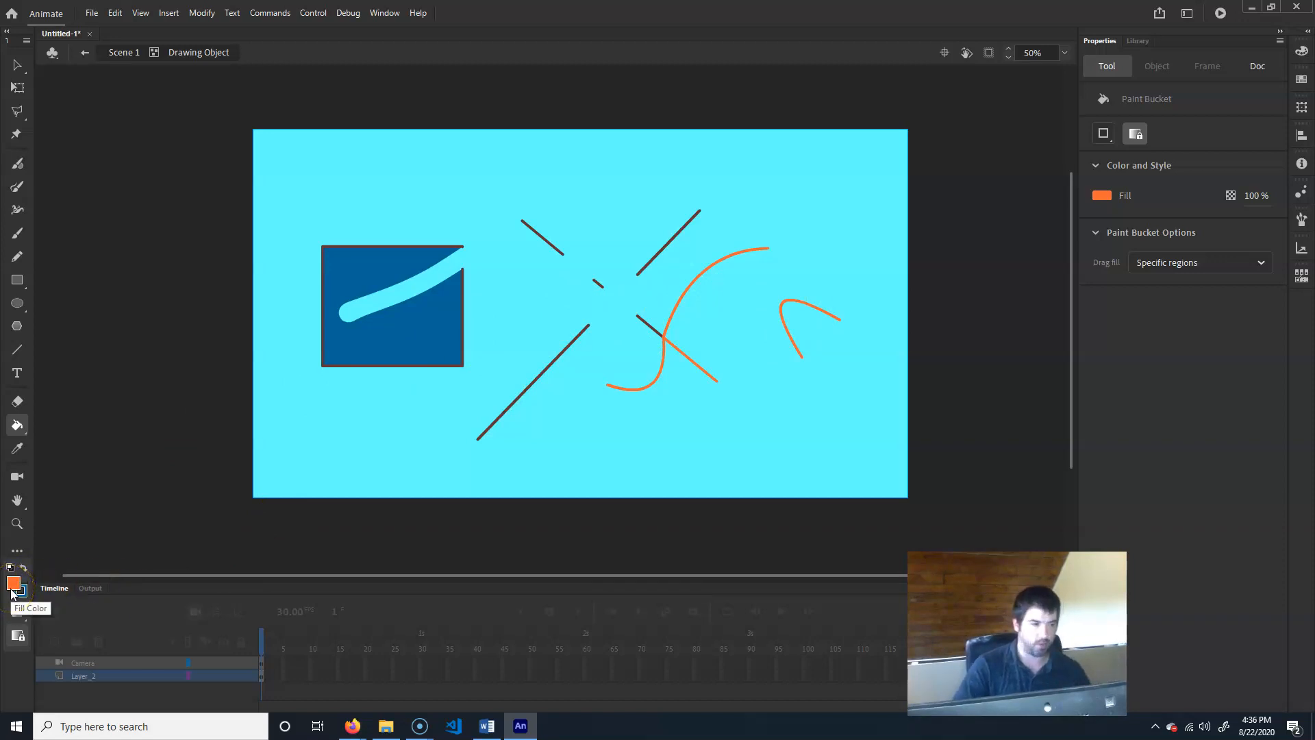
Step: Move the rectangle's blue fill out of its outline to about X 660, Y 645, and undo the move
click(17, 65)
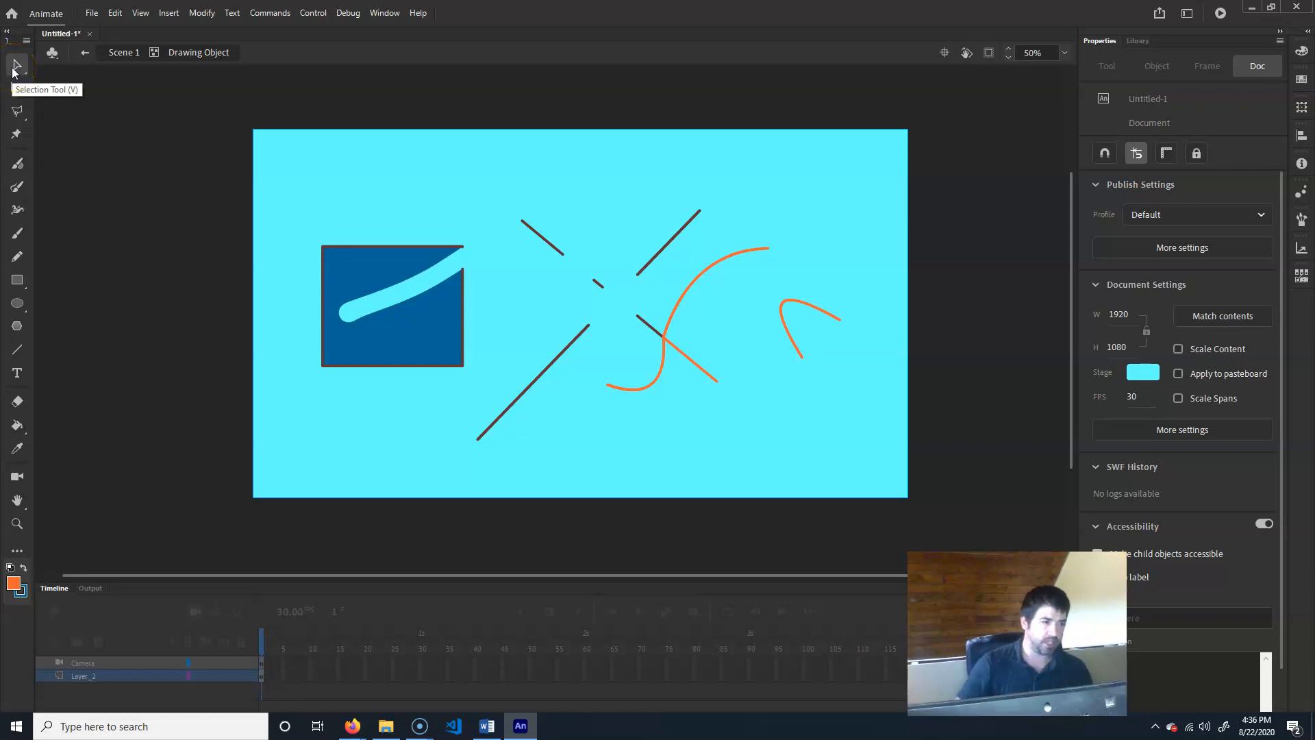
click(376, 354)
click(462, 259)
click(395, 348)
drag(395, 346, 572, 417)
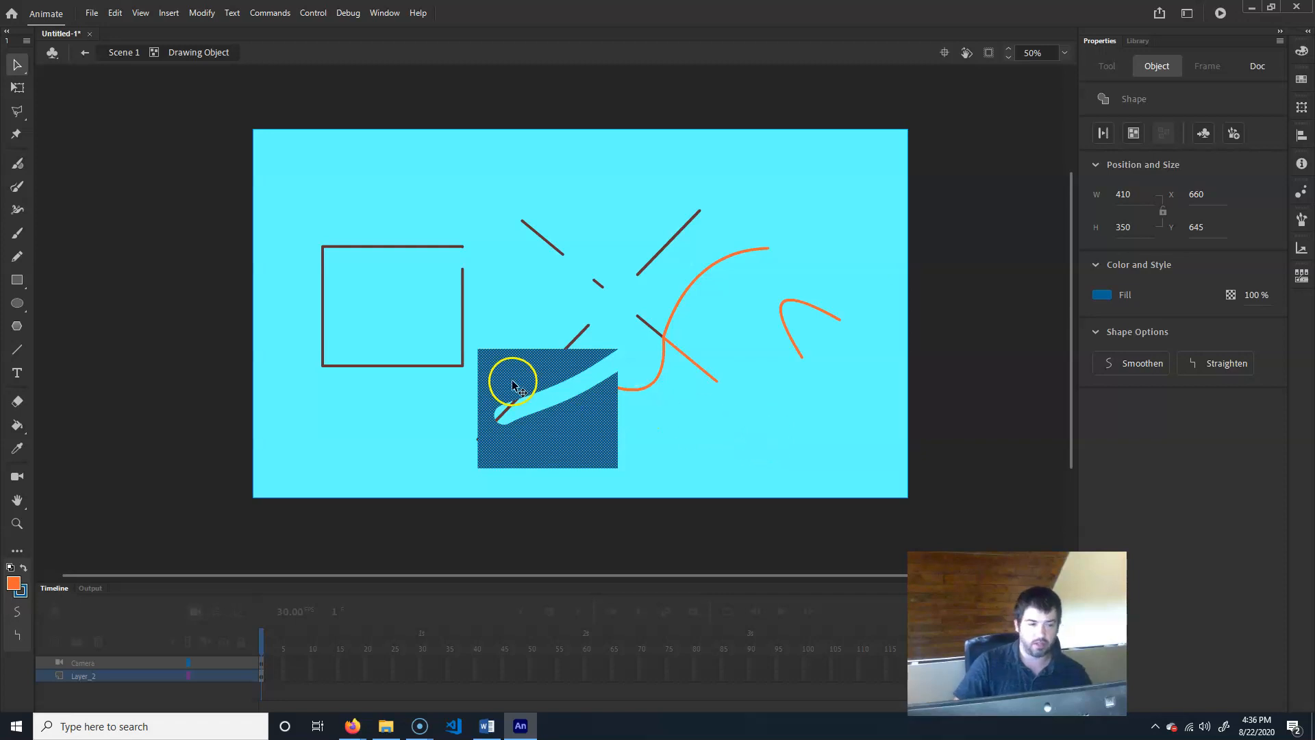
key(ctrl+z)
key(ctrl+z)
Step: Select the rectangle's fill and outline together, move the straight orange line segment down and right, and undo that move
click(411, 346)
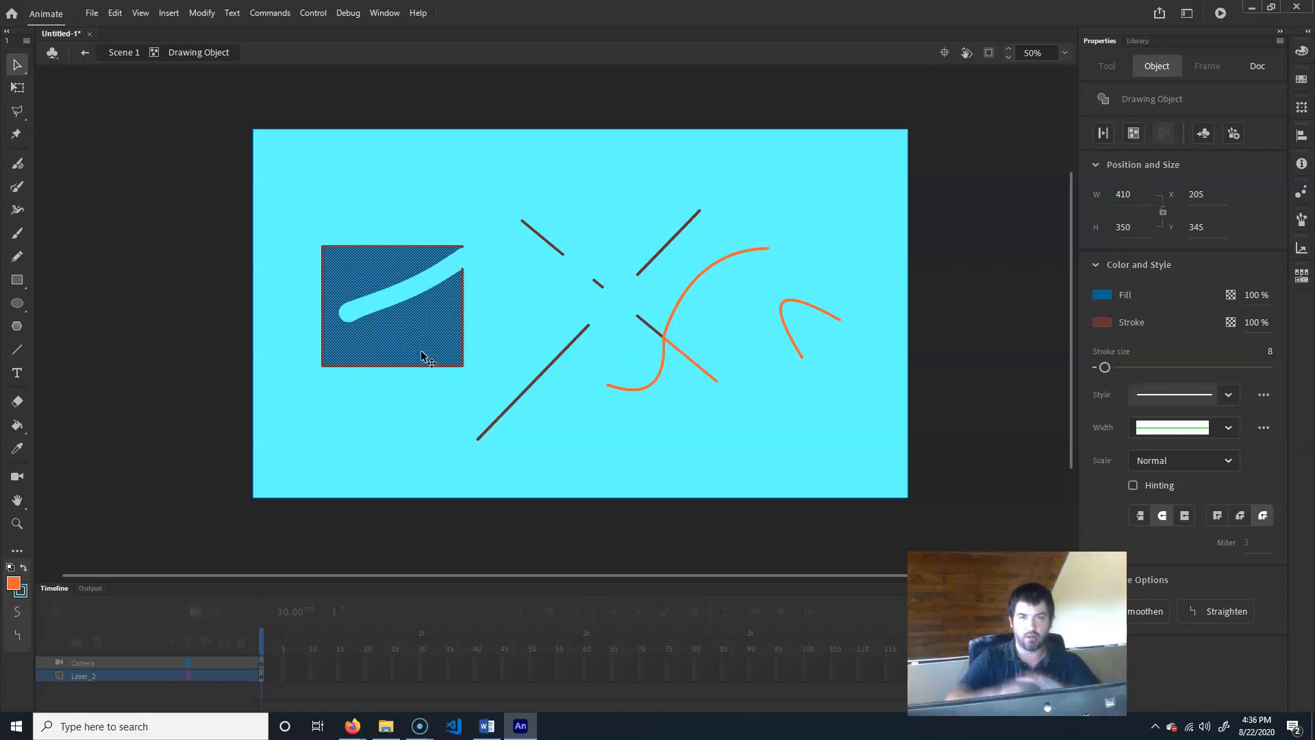
click(697, 371)
drag(702, 371, 752, 411)
key(ctrl+z)
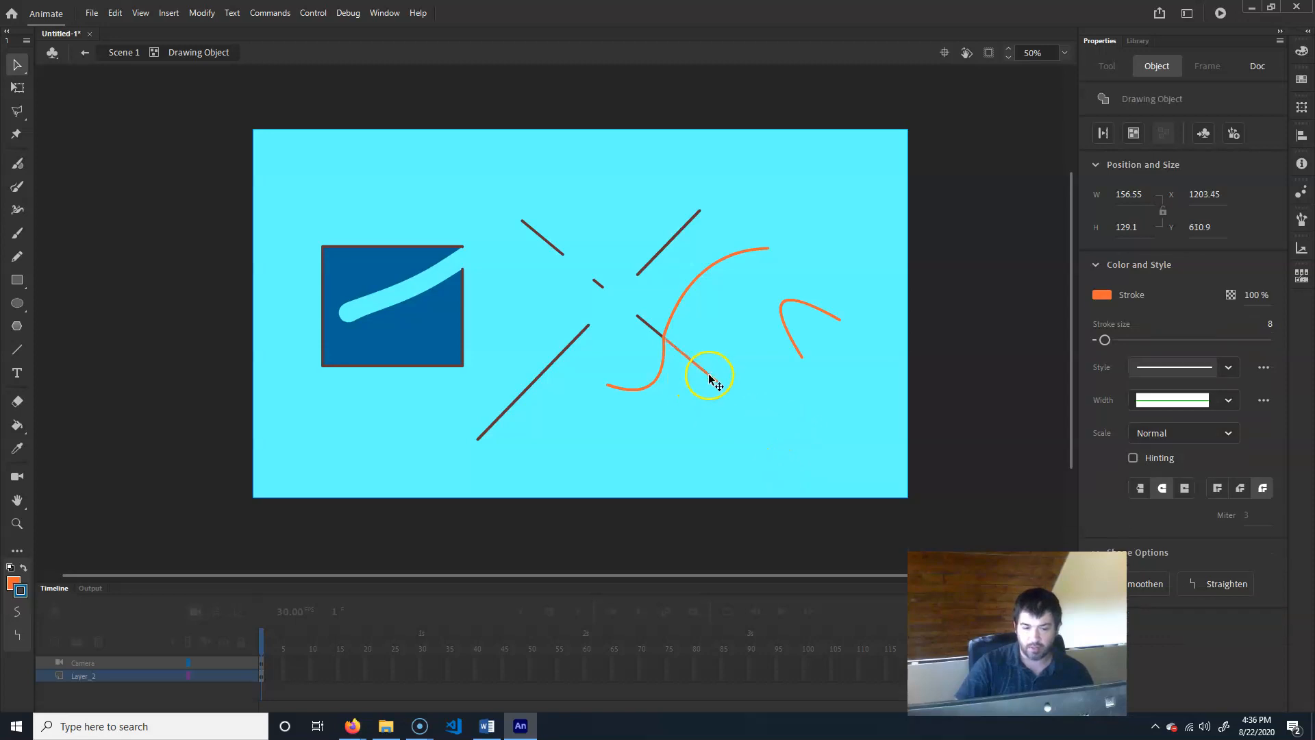
Step: Select only the straight orange line segment beyond the curve, move it down and right, undo the move, and clear the selection
click(666, 344)
drag(678, 348, 733, 395)
key(ctrl+z)
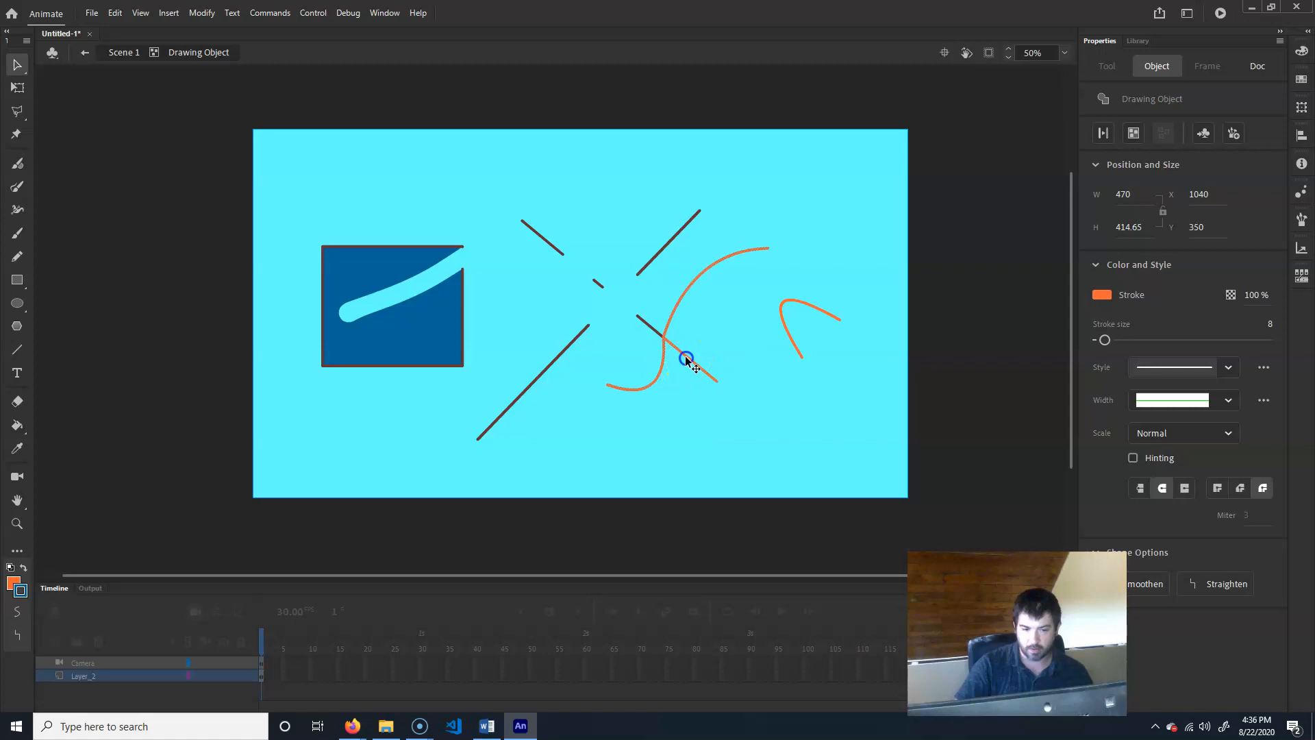
click(647, 331)
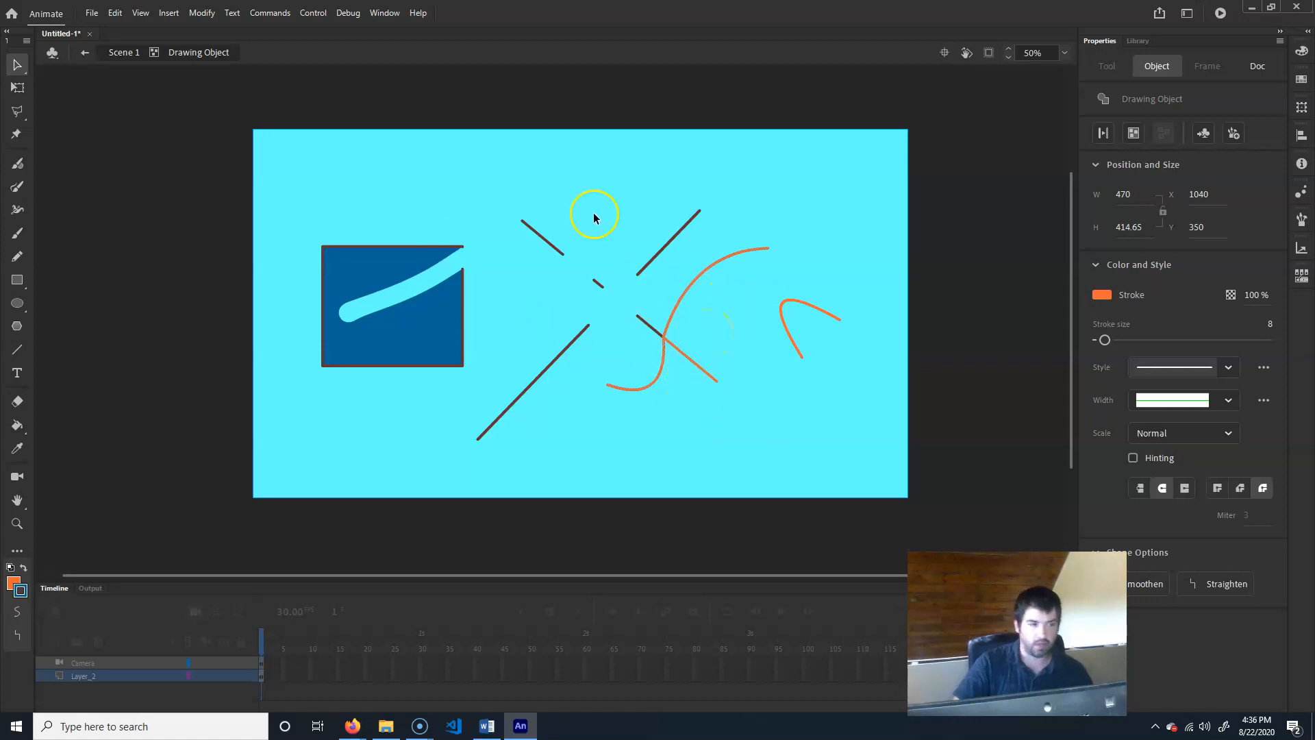
click(562, 209)
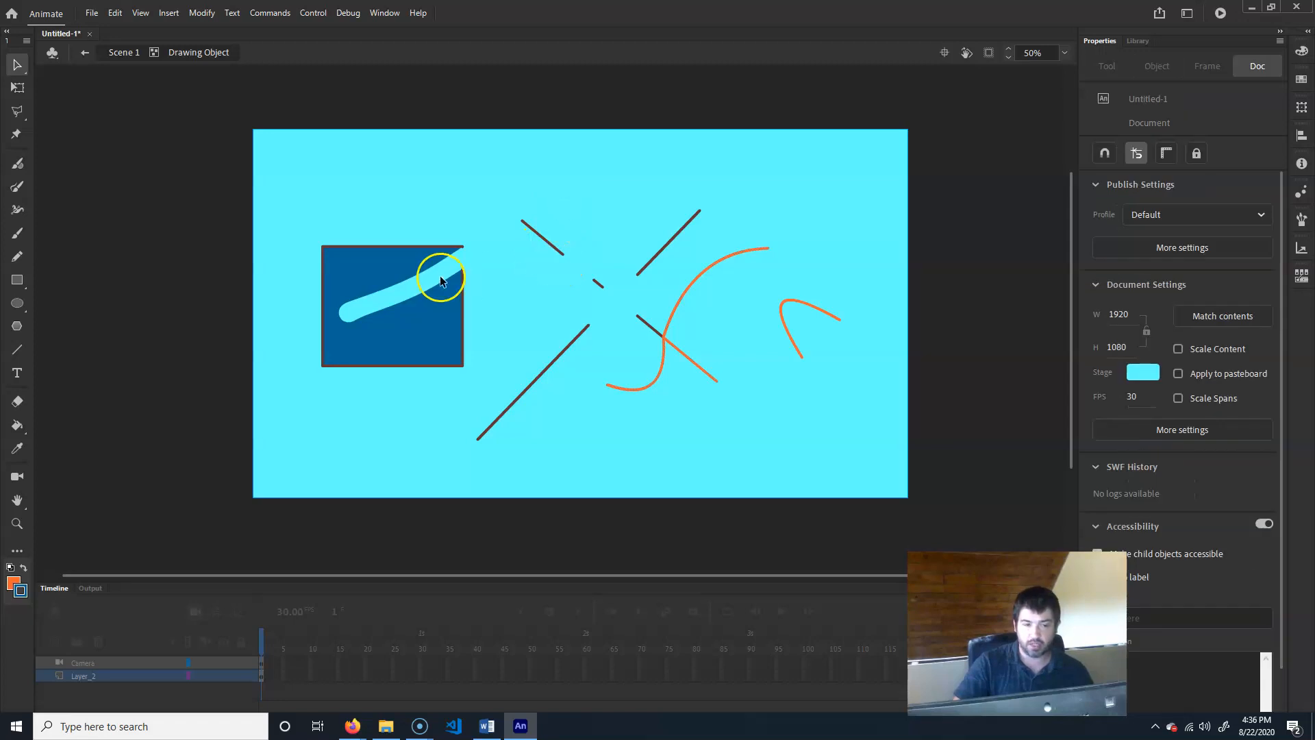
Step: Reshape the blue rectangle by moving its upper-left corner outward, arching its top edge, bowing its left edge inward, and pulling its right notch corner inward
mouse_move(323, 244)
mouse_down()
mouse_move(297, 208)
mouse_move(349, 176)
mouse_move(302, 208)
mouse_move(301, 336)
mouse_move(329, 161)
mouse_move(306, 263)
mouse_up()
drag(341, 259, 446, 182)
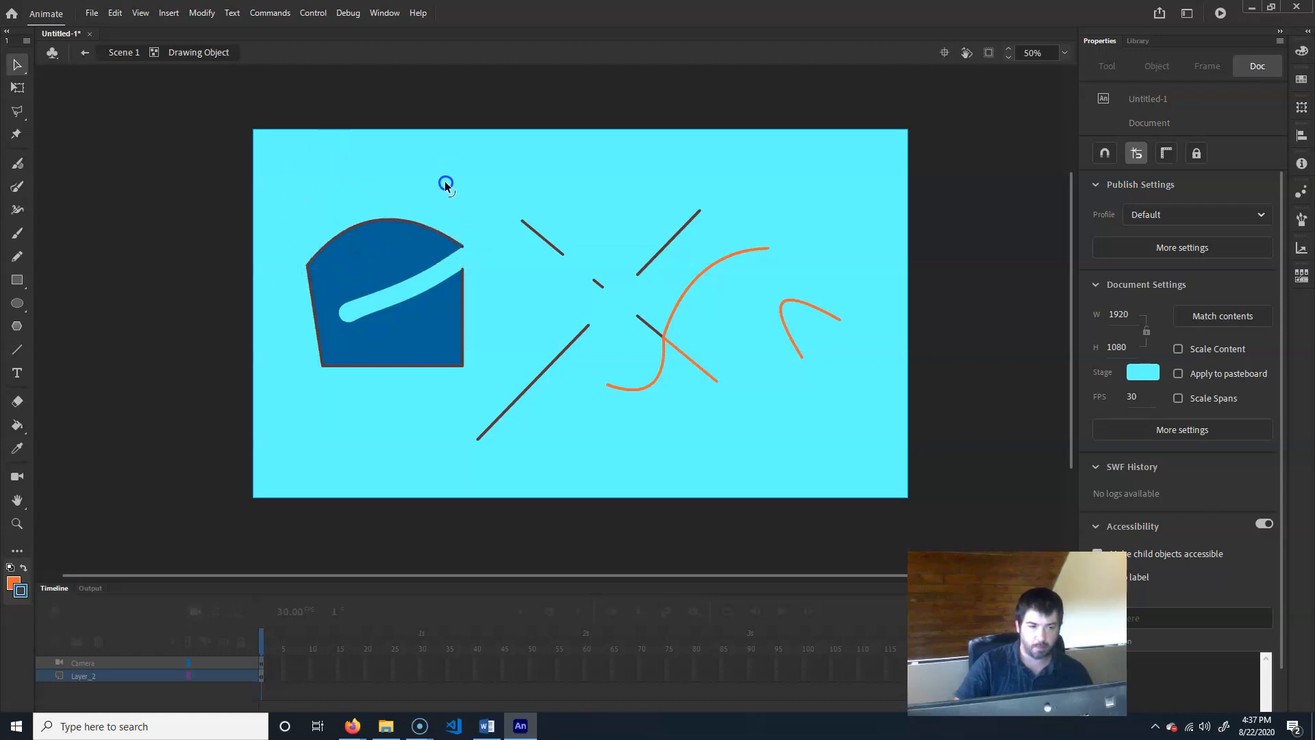
drag(356, 229, 376, 182)
drag(314, 317, 322, 311)
mouse_move(463, 252)
mouse_down()
mouse_move(456, 205)
mouse_move(426, 273)
mouse_move(441, 266)
mouse_up()
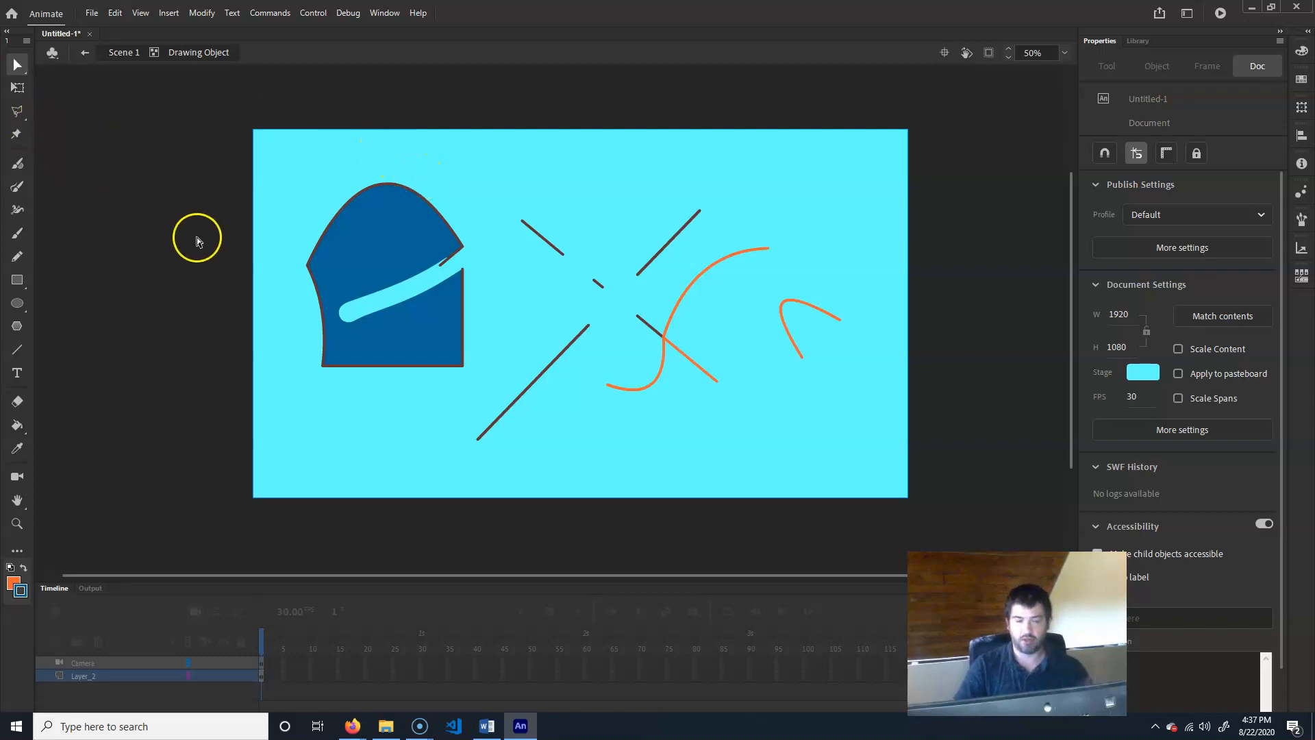
Step: Adjust the blue shape's Bézier handles with the Subselection tool to round its top and left side, and reshape the closed end of the cutout
drag(343, 171, 551, 394)
click(487, 152)
drag(475, 211, 455, 273)
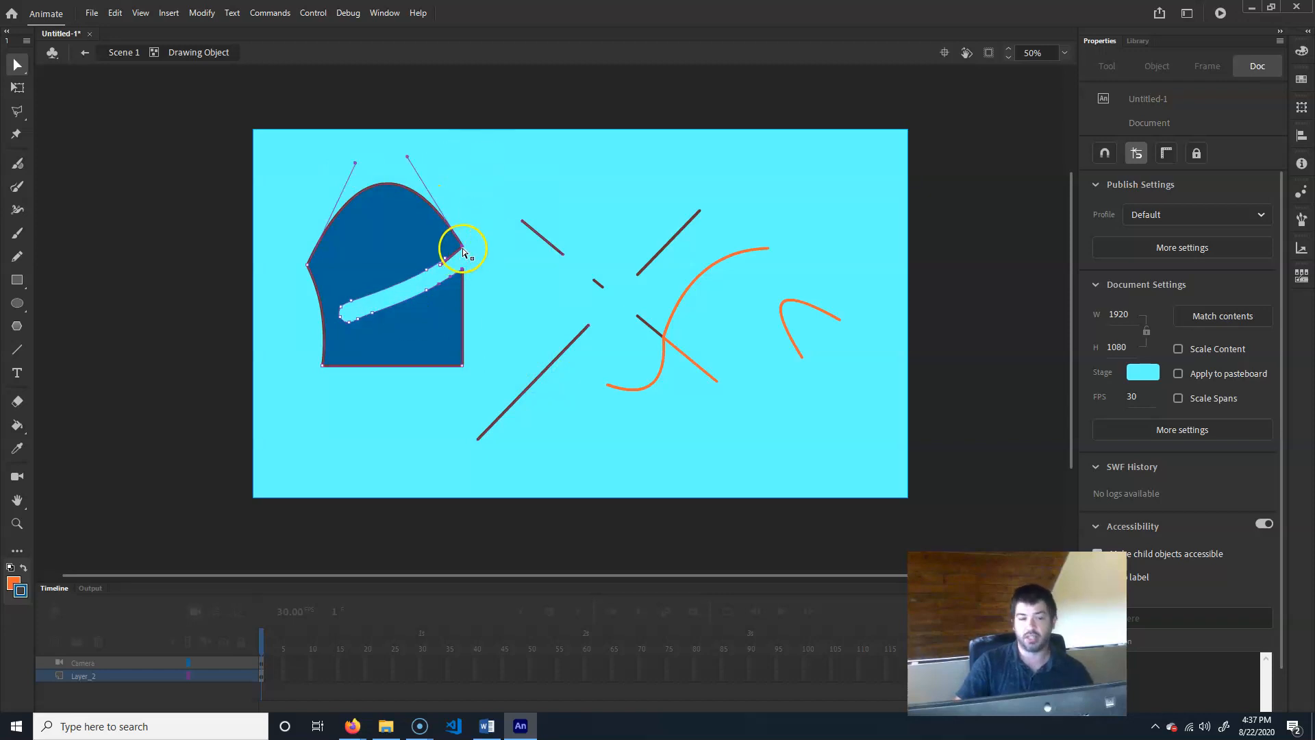
drag(407, 160, 456, 163)
drag(439, 267, 442, 259)
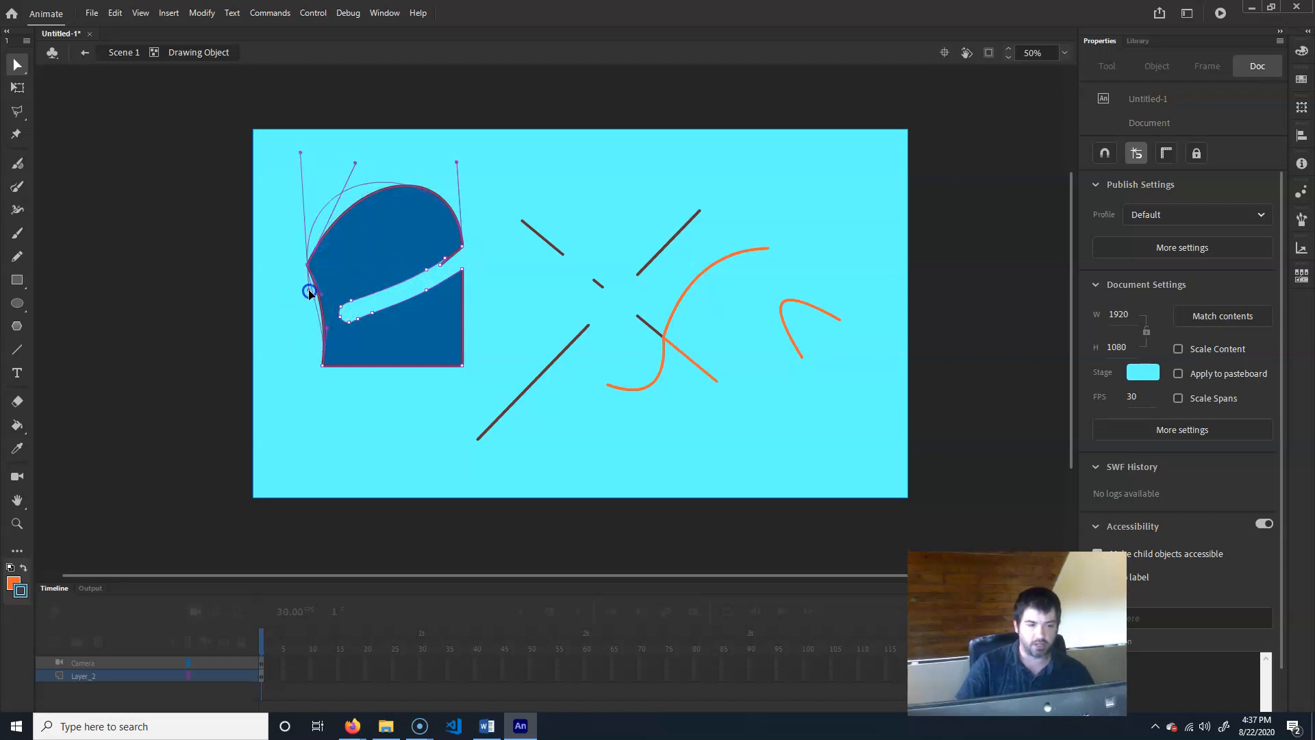
drag(305, 297, 342, 304)
drag(442, 267, 462, 270)
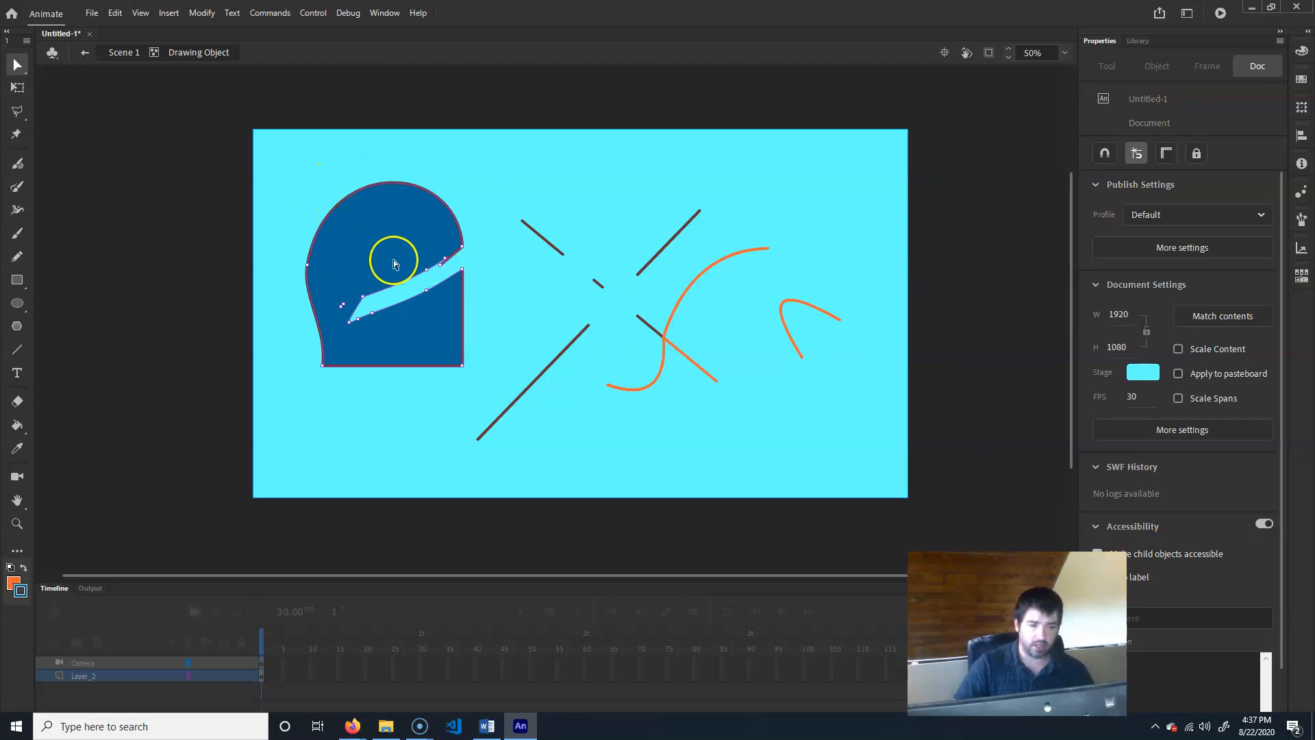
Step: Select the whole blue shape with its outline and move it slightly up to about X 152, Y 133
click(16, 89)
click(17, 64)
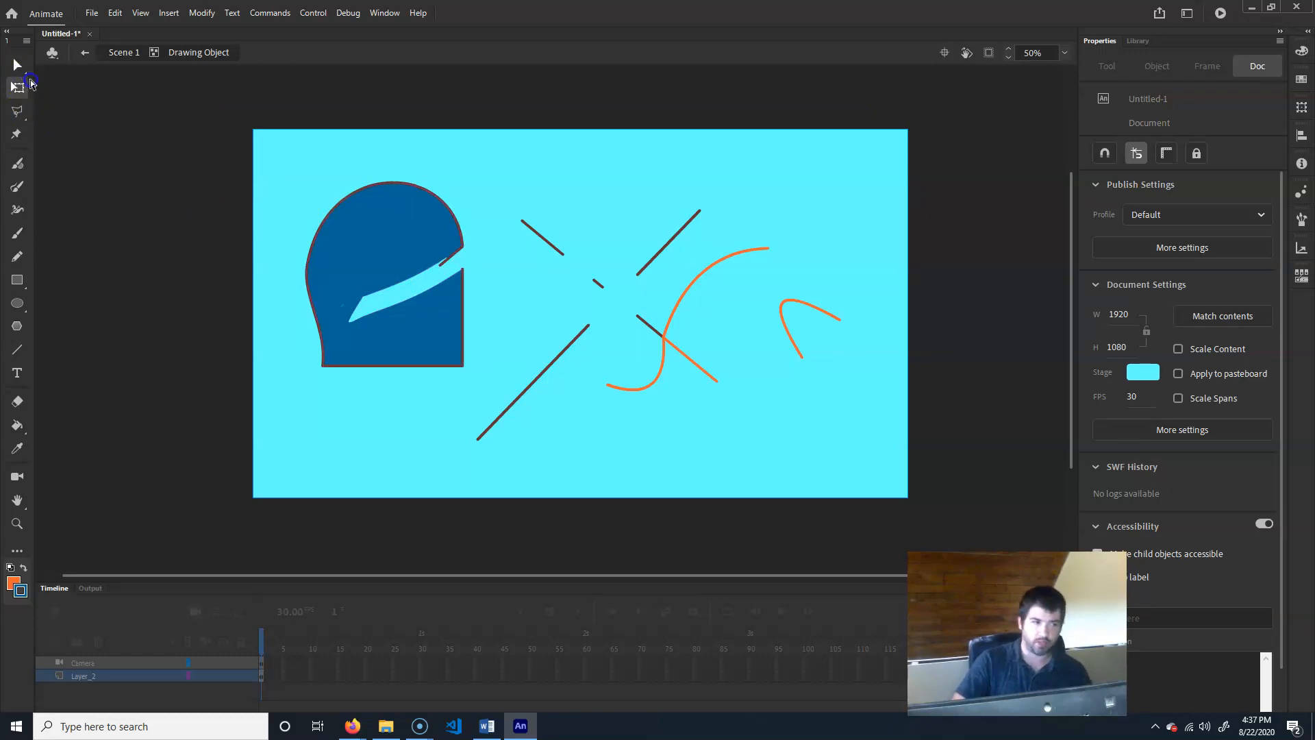
drag(248, 159, 490, 391)
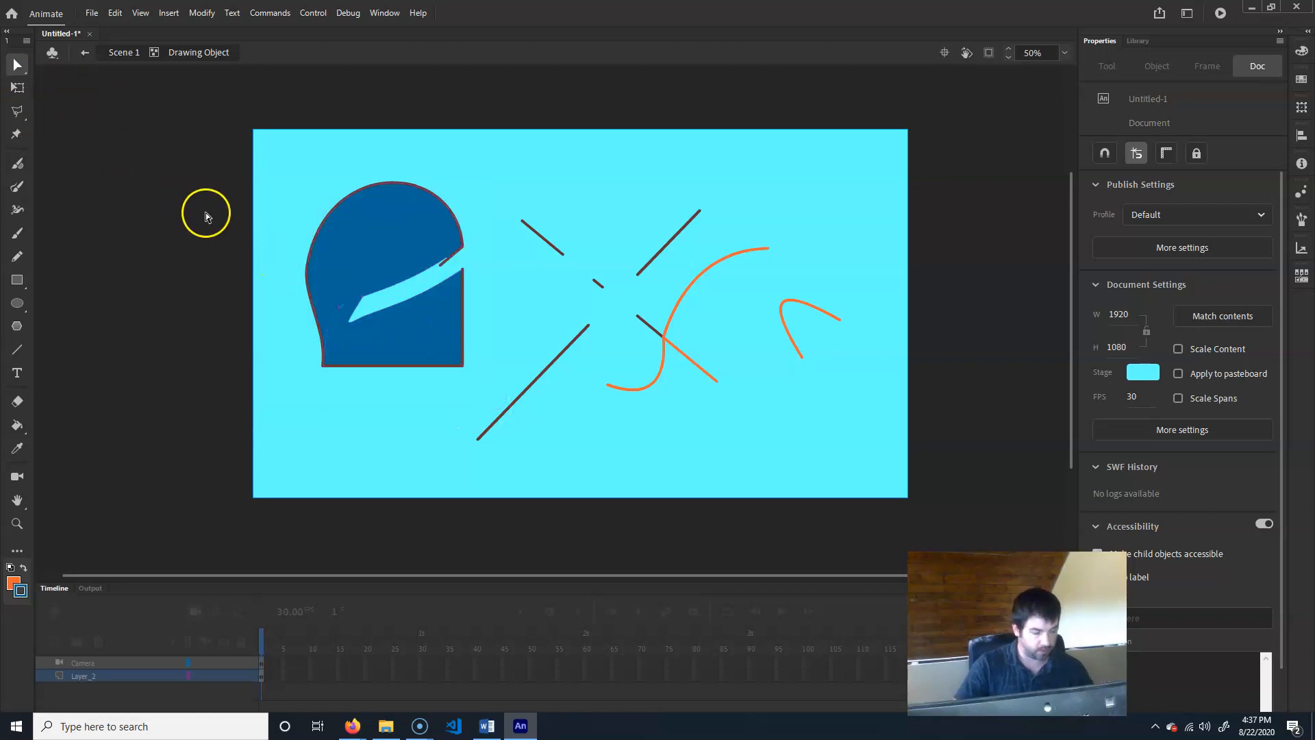
drag(254, 137, 488, 397)
drag(428, 324, 426, 315)
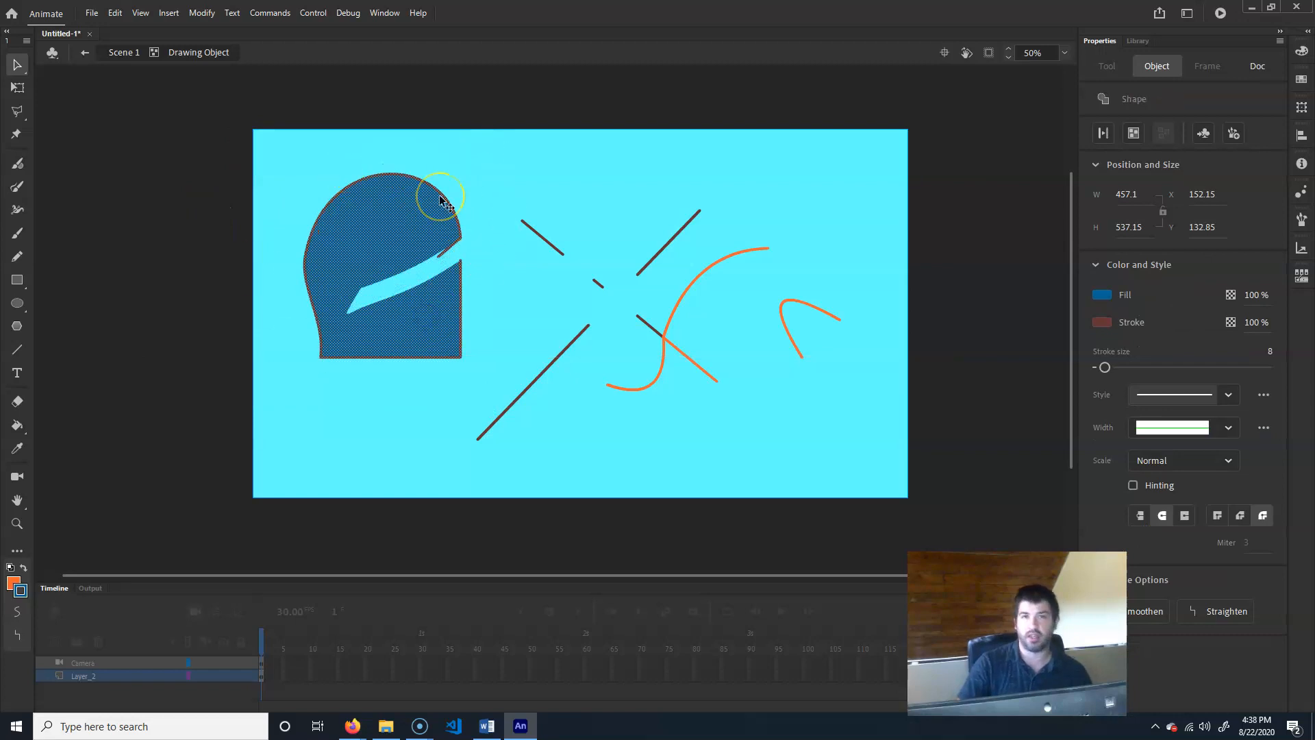
Step: Try rotating the whole shape with Free Transform about its centre, undo it, and try again with the transformation point moved down and left
click(17, 88)
click(18, 89)
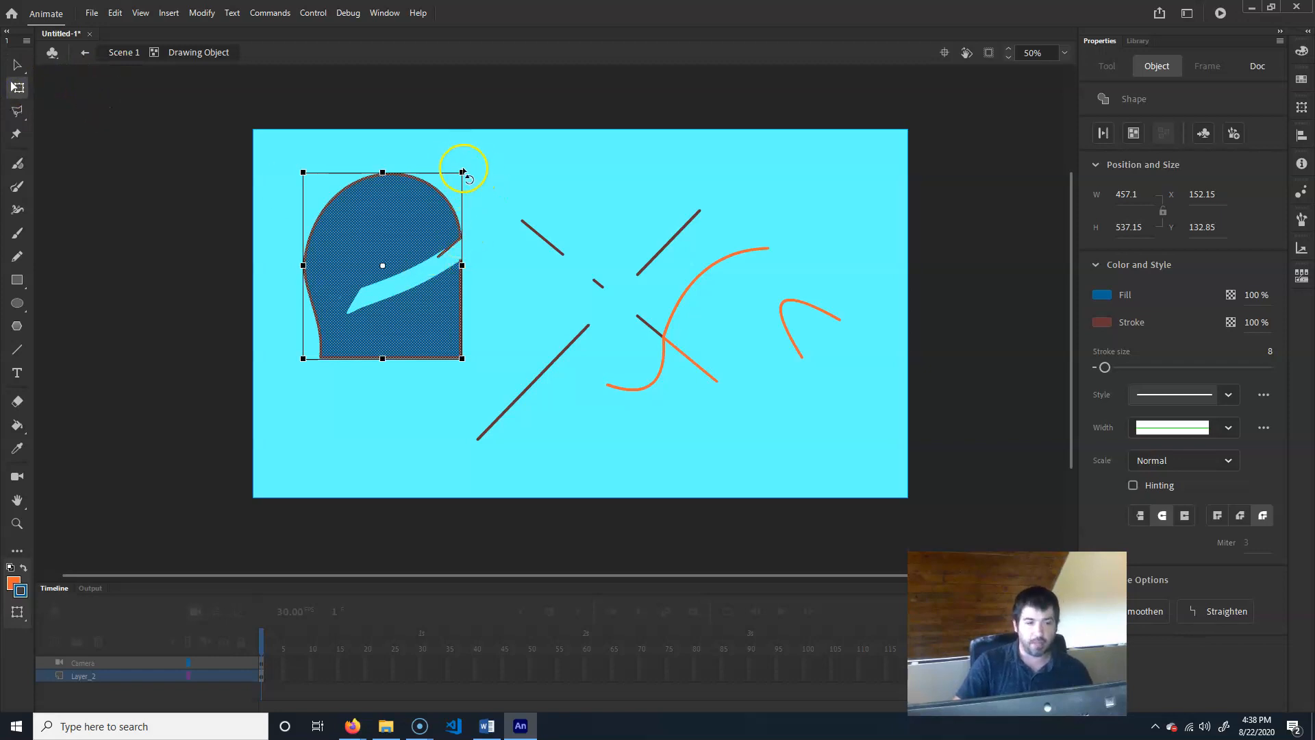
drag(476, 168, 514, 258)
click(409, 229)
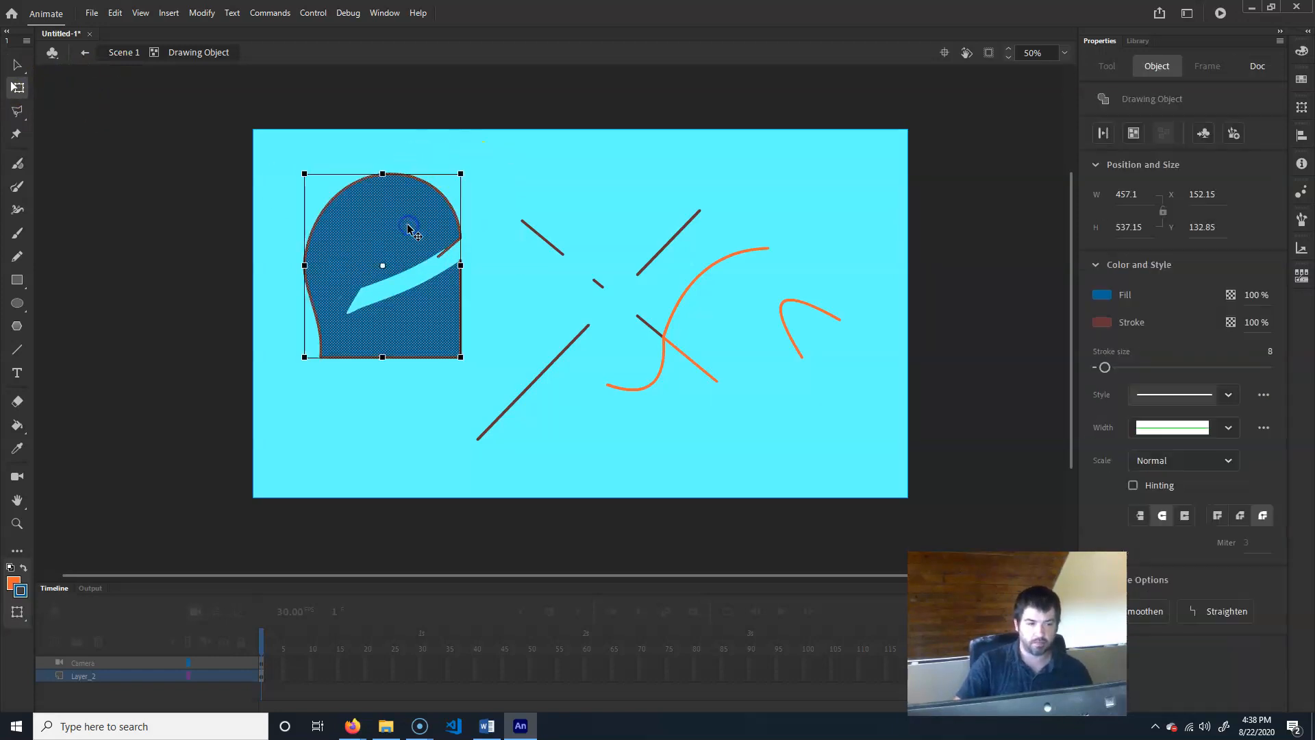
drag(486, 187, 446, 123)
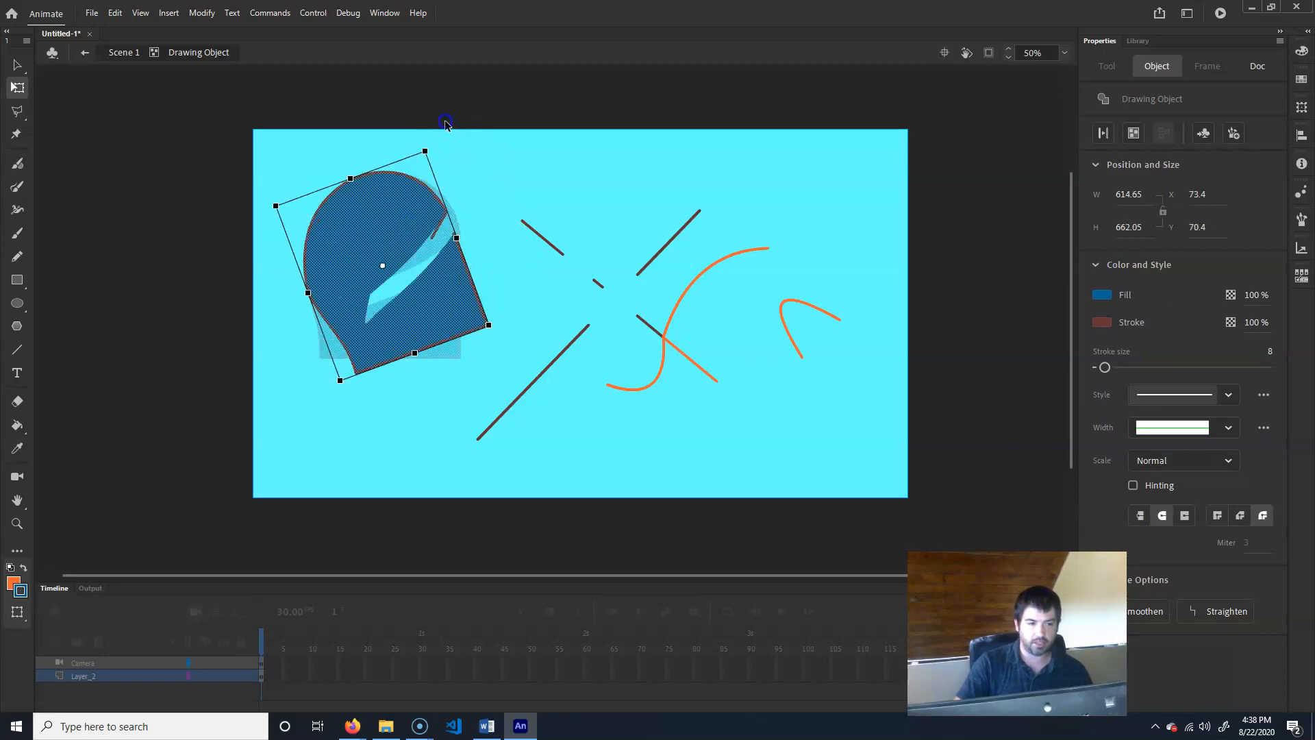
key(ctrl+z)
drag(384, 269, 356, 314)
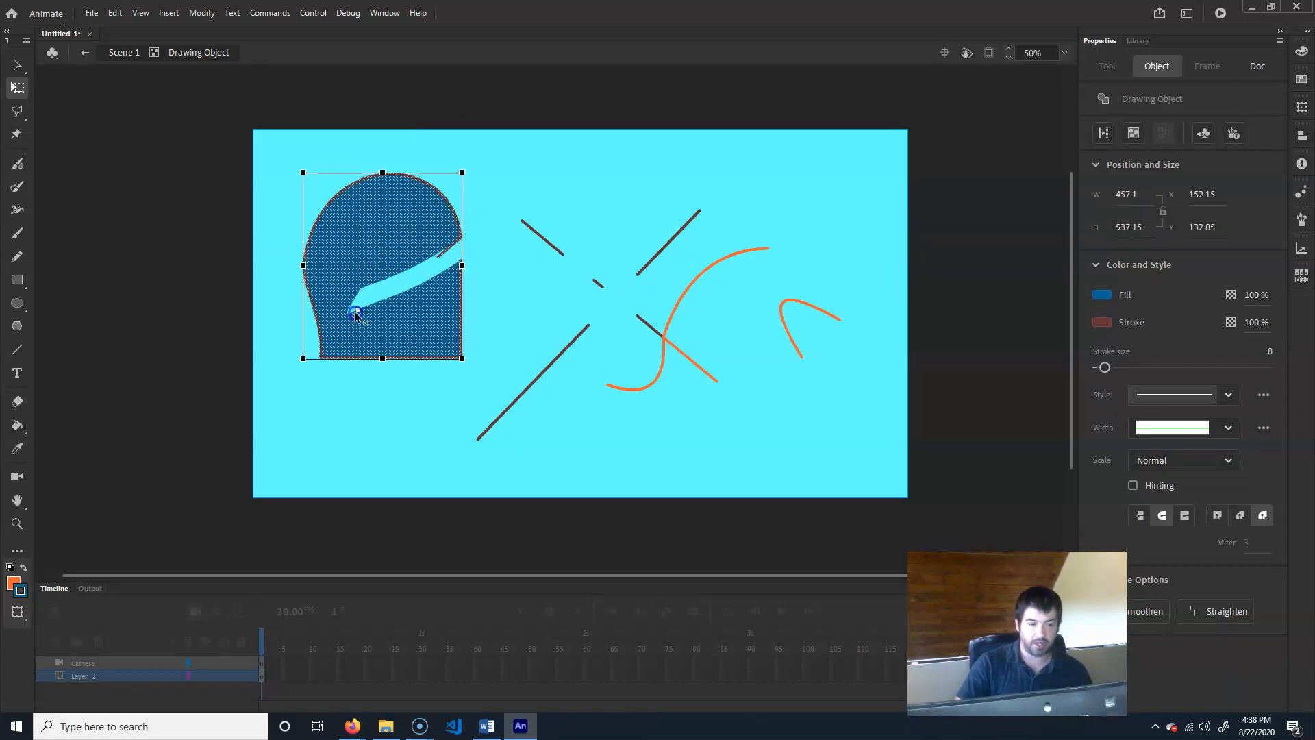
drag(479, 169, 518, 283)
Step: Free-transform only the blue fill out of its outline, with its transformation point near the lower-left corner, and undo the last transformation
click(438, 214)
drag(382, 265, 331, 350)
drag(452, 199, 515, 124)
drag(338, 145, 425, 185)
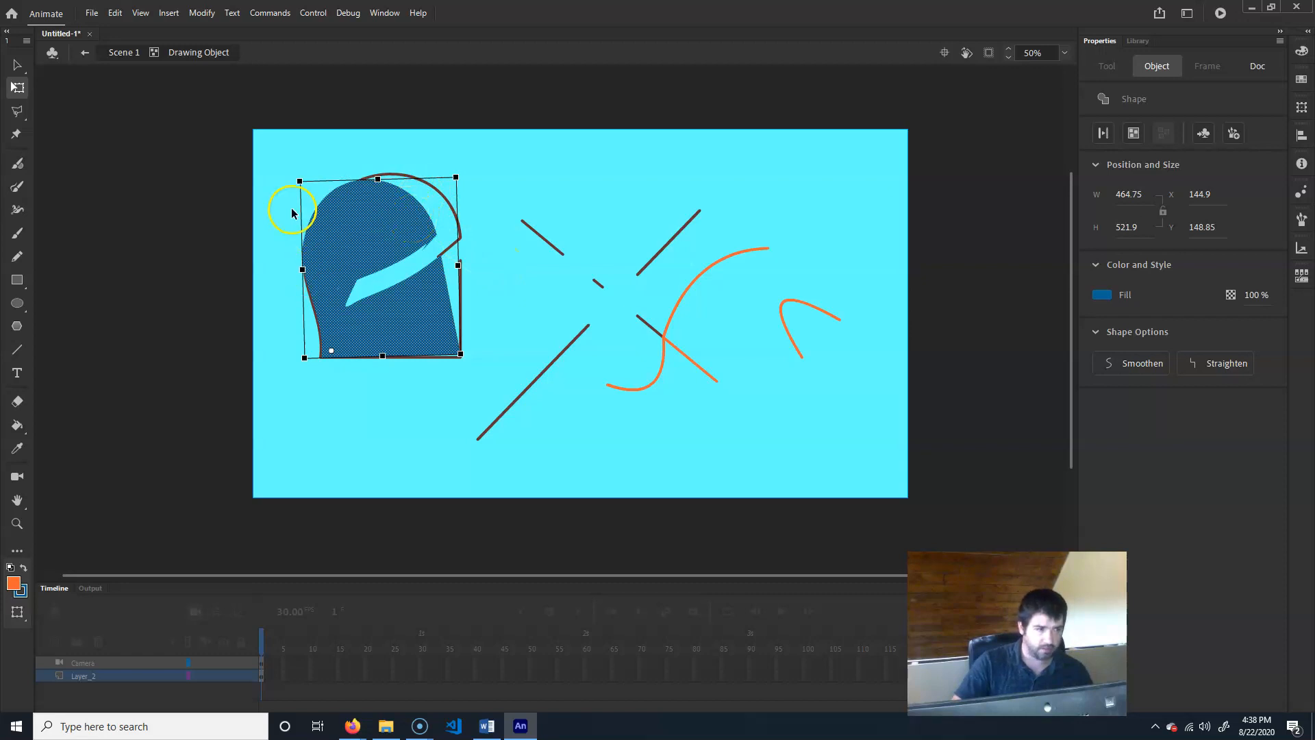
drag(300, 208, 330, 233)
key(ctrl+z)
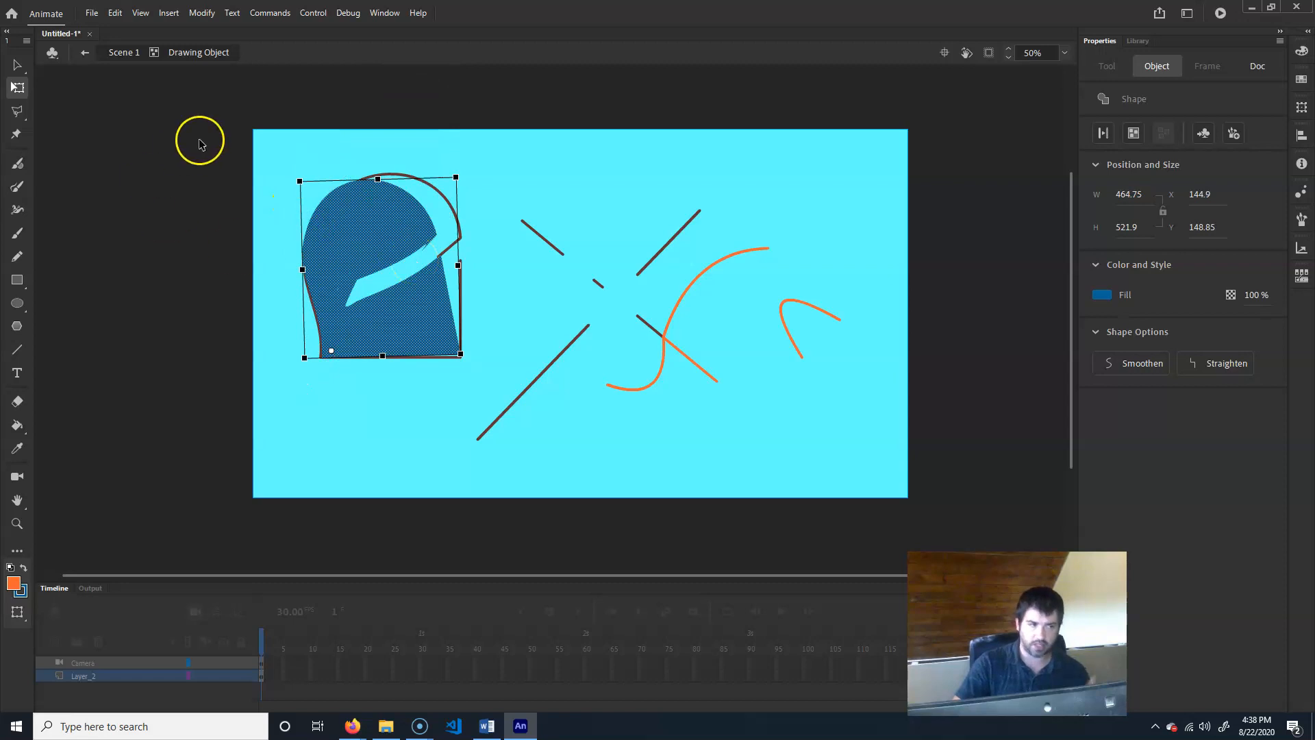
Step: Select a rounded lower portion of the blue shape with the Lasso tool, move it to about X 155, Y 944, and undo the move
click(15, 110)
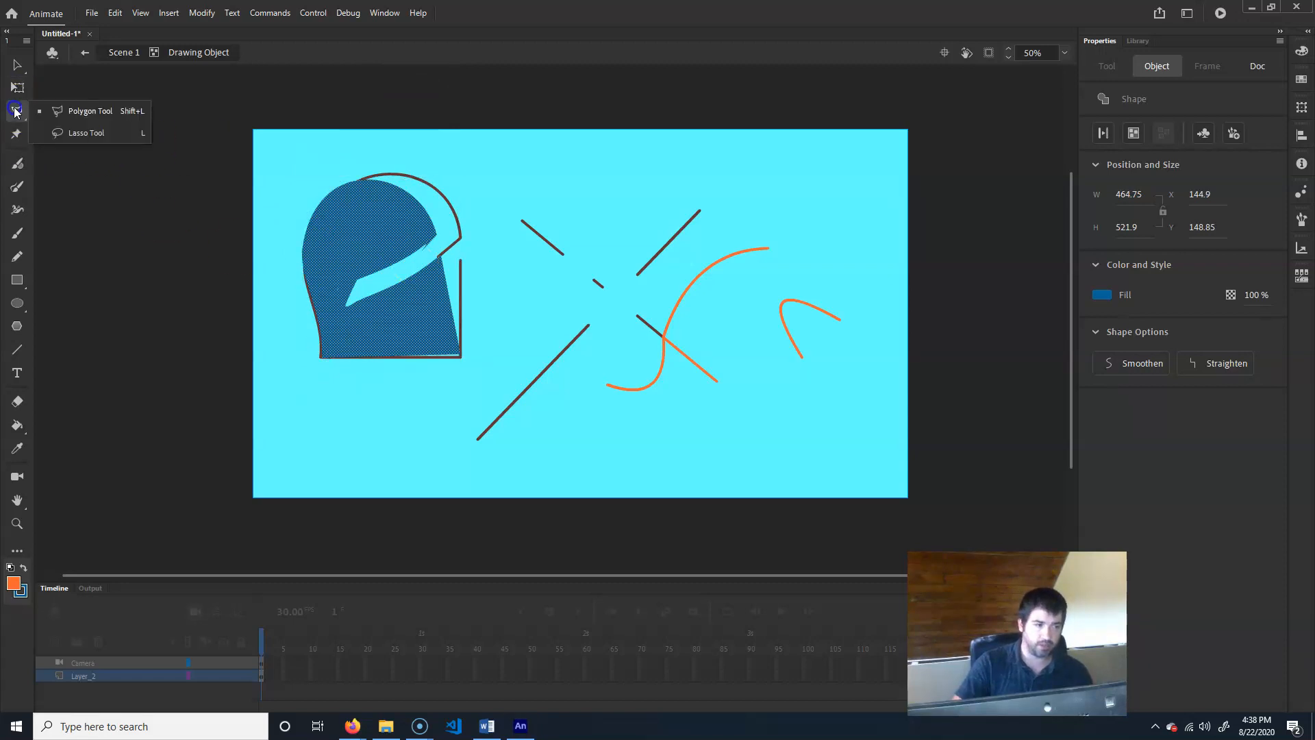
click(109, 153)
click(19, 113)
click(19, 113)
click(82, 134)
mouse_move(355, 372)
mouse_down()
mouse_move(458, 364)
mouse_move(422, 374)
mouse_up()
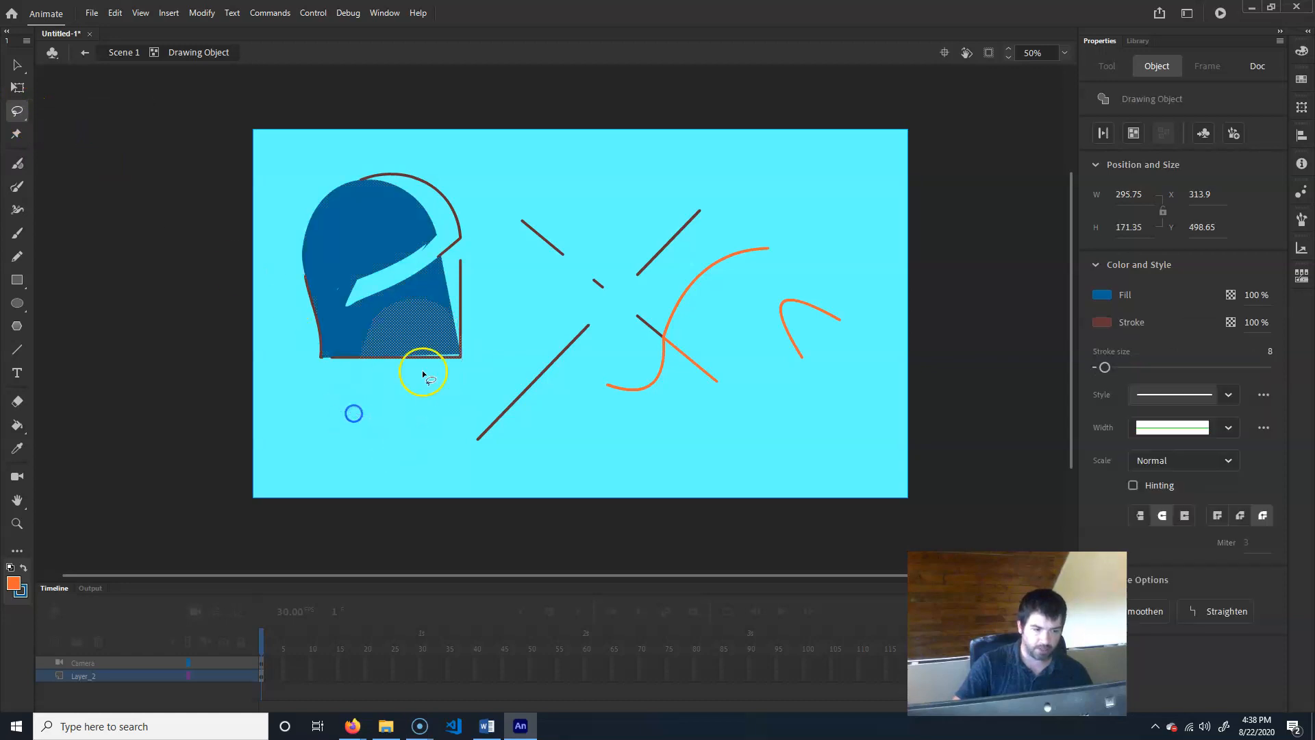
drag(422, 326, 367, 479)
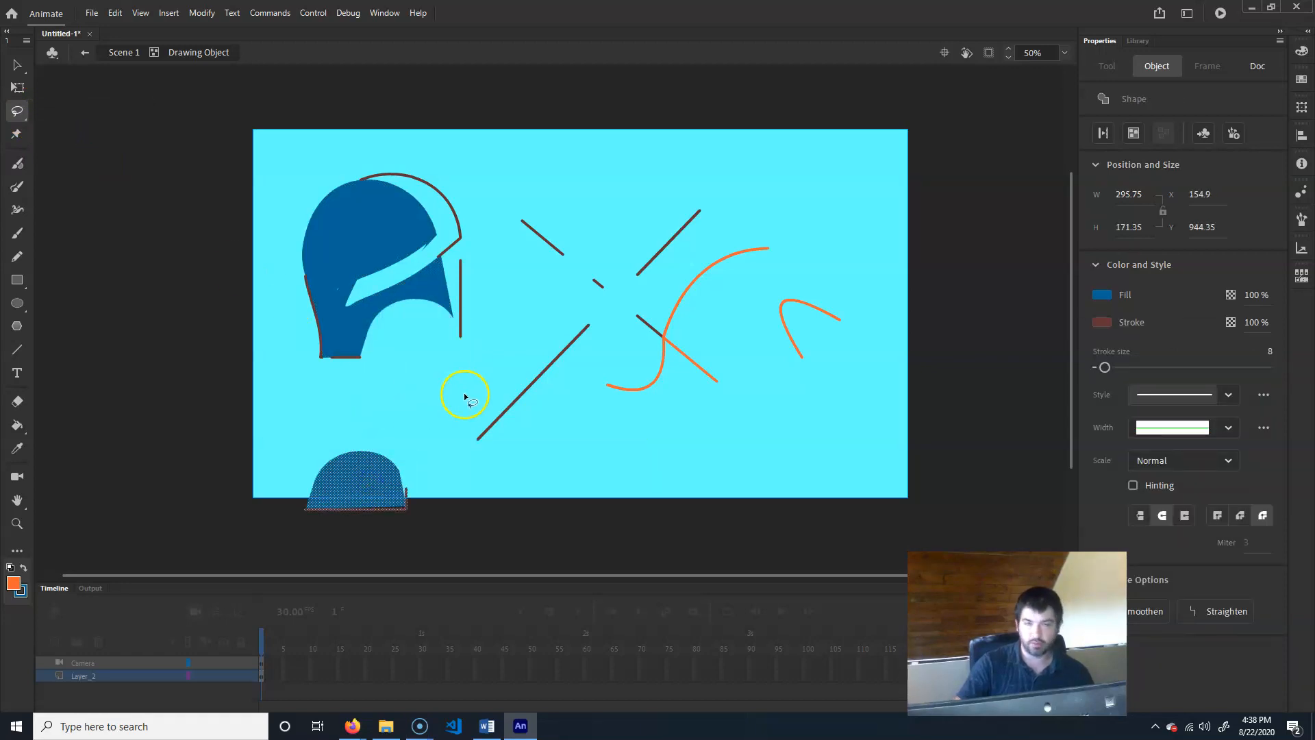
key(ctrl+z)
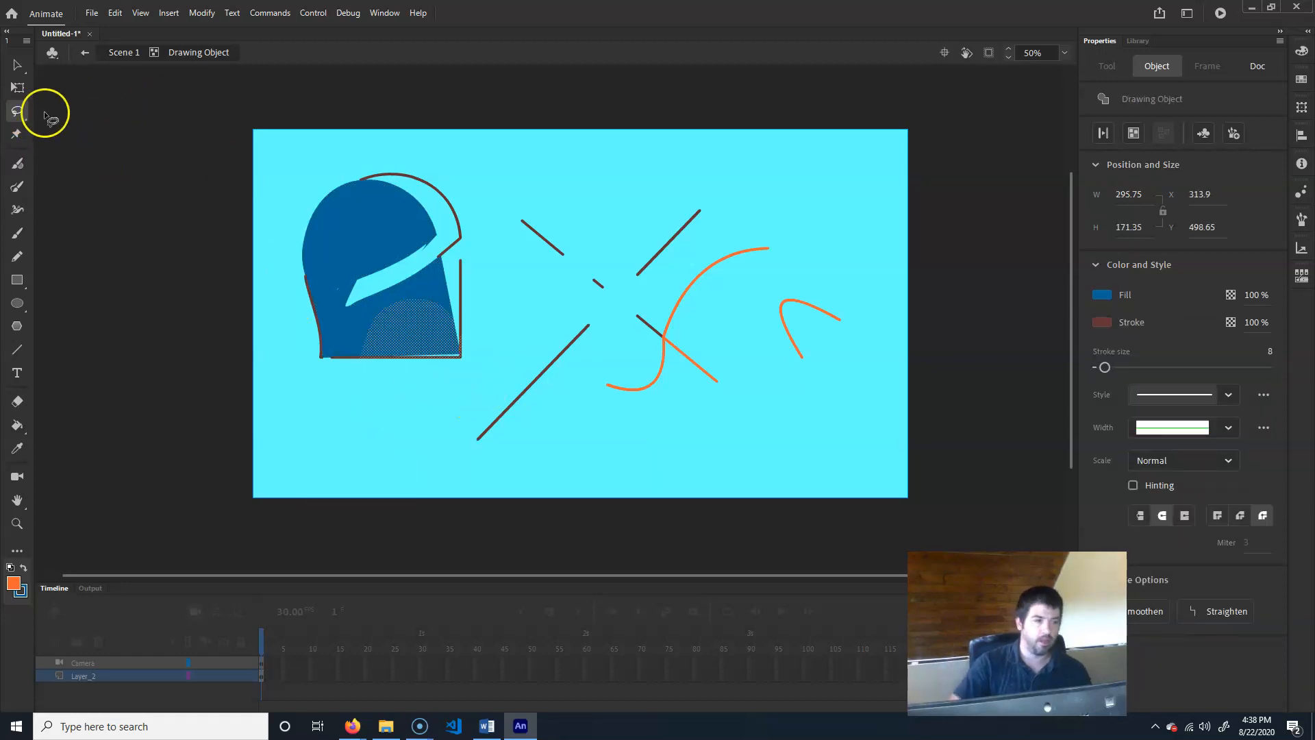
click(18, 136)
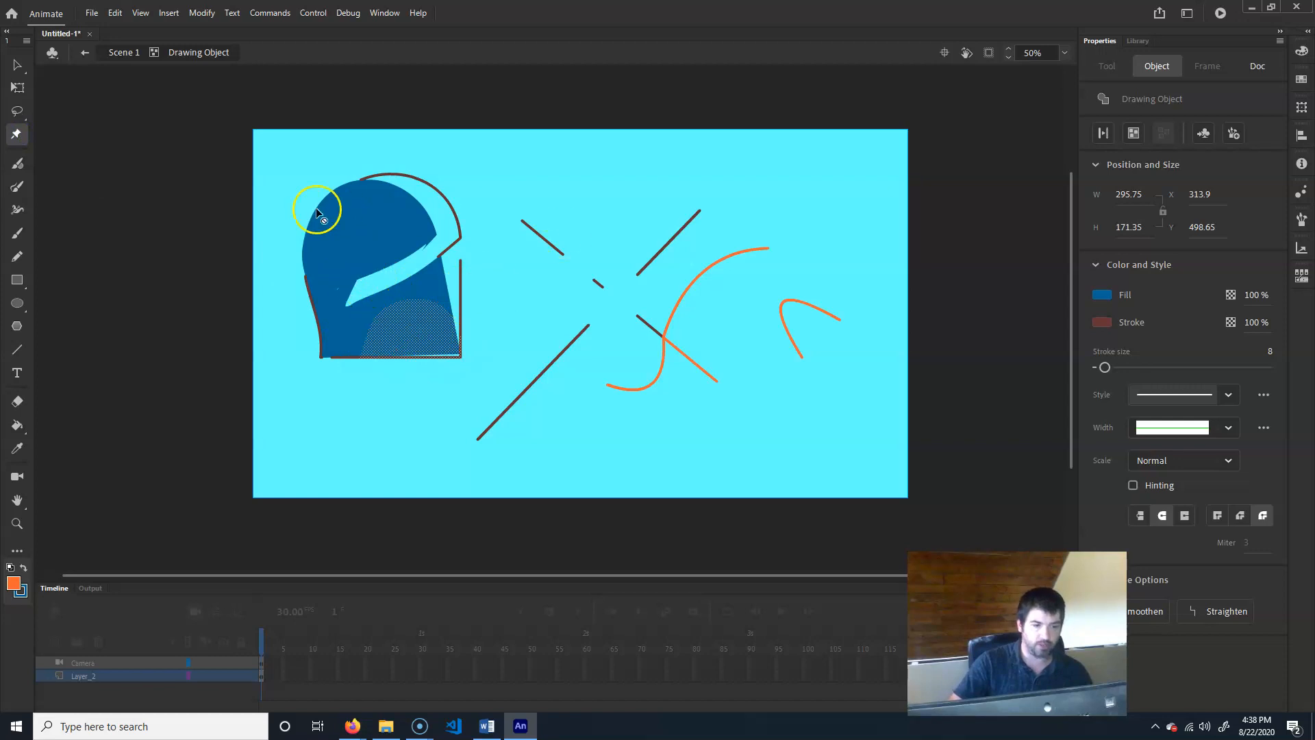
key(v)
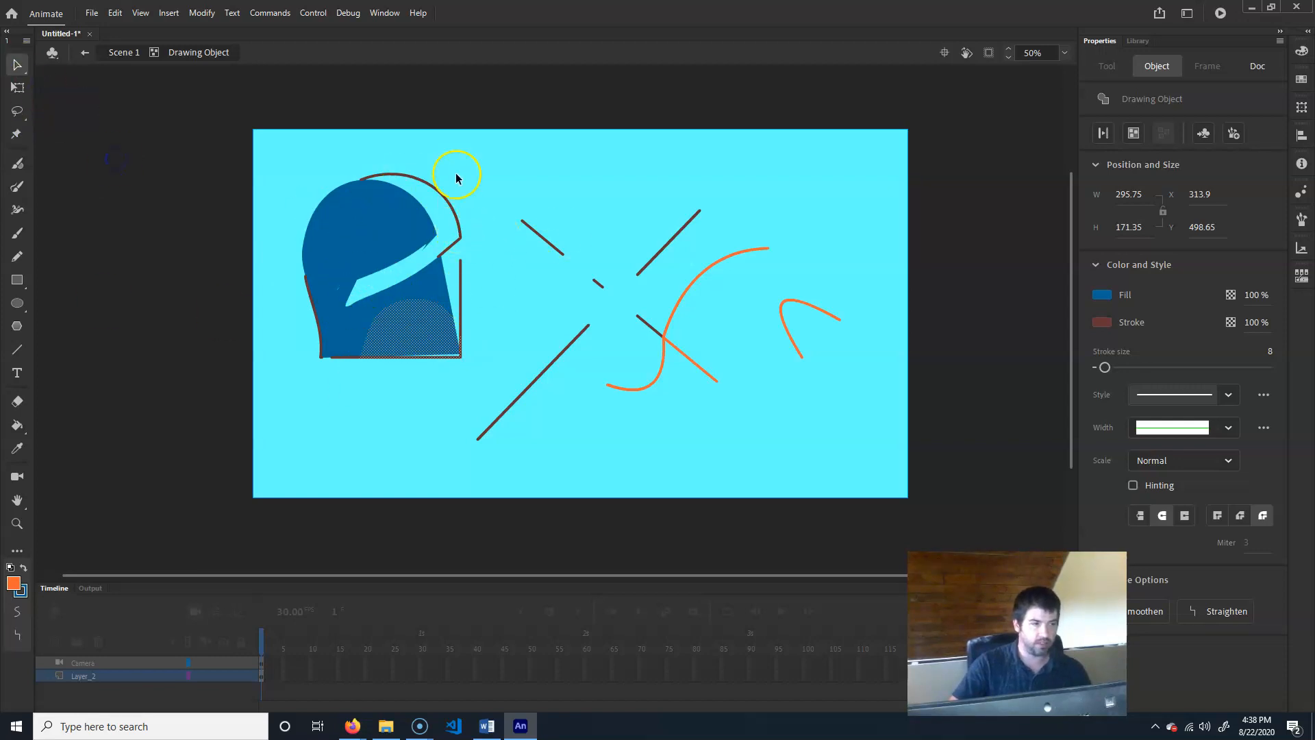
click(1148, 43)
click(1113, 38)
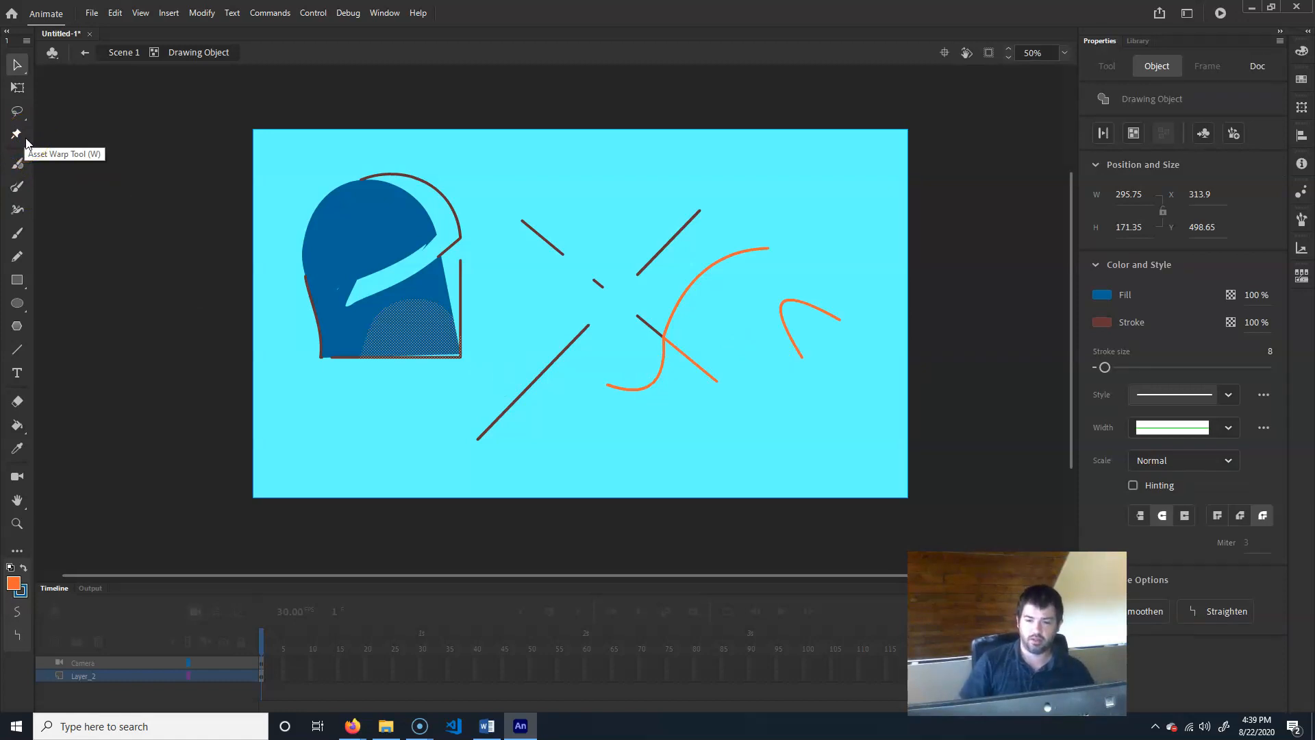
click(37, 153)
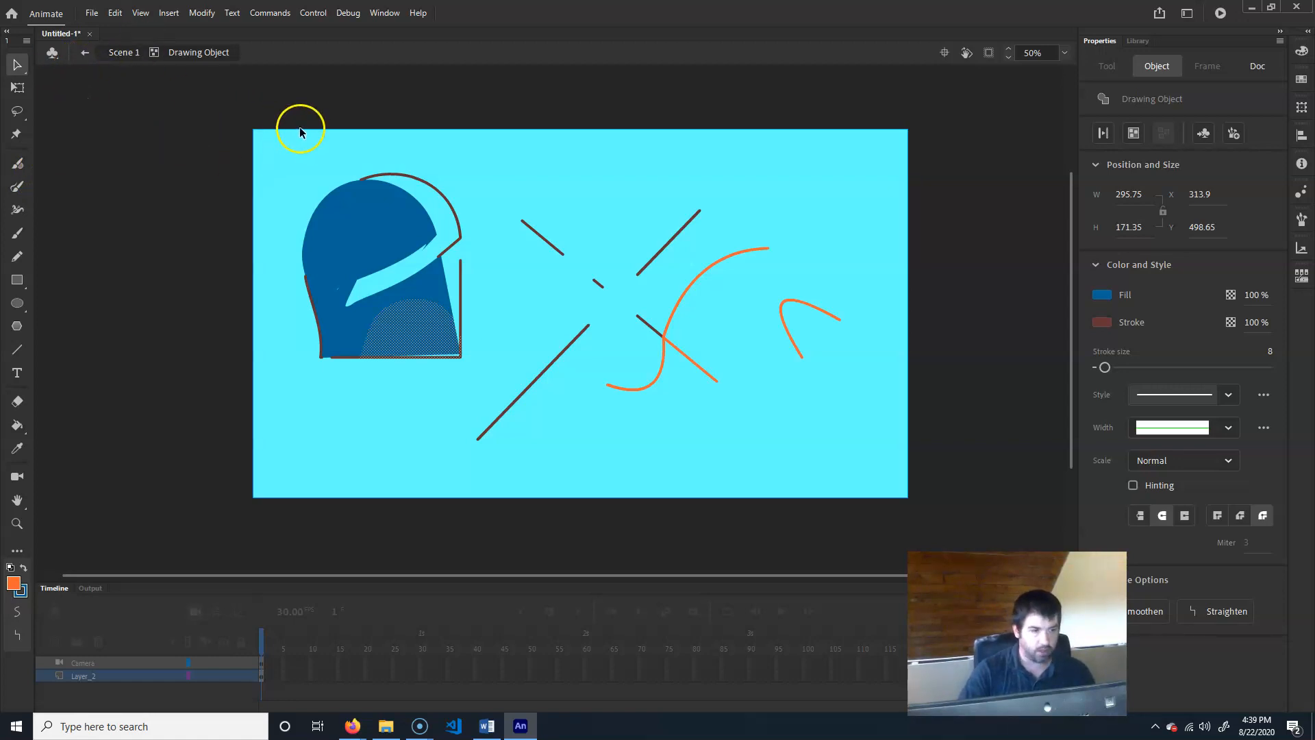
Step: Select all the artwork on the stage and delete it
mouse_move(256, 121)
mouse_down()
mouse_move(721, 435)
mouse_move(870, 482)
mouse_up()
key(Delete)
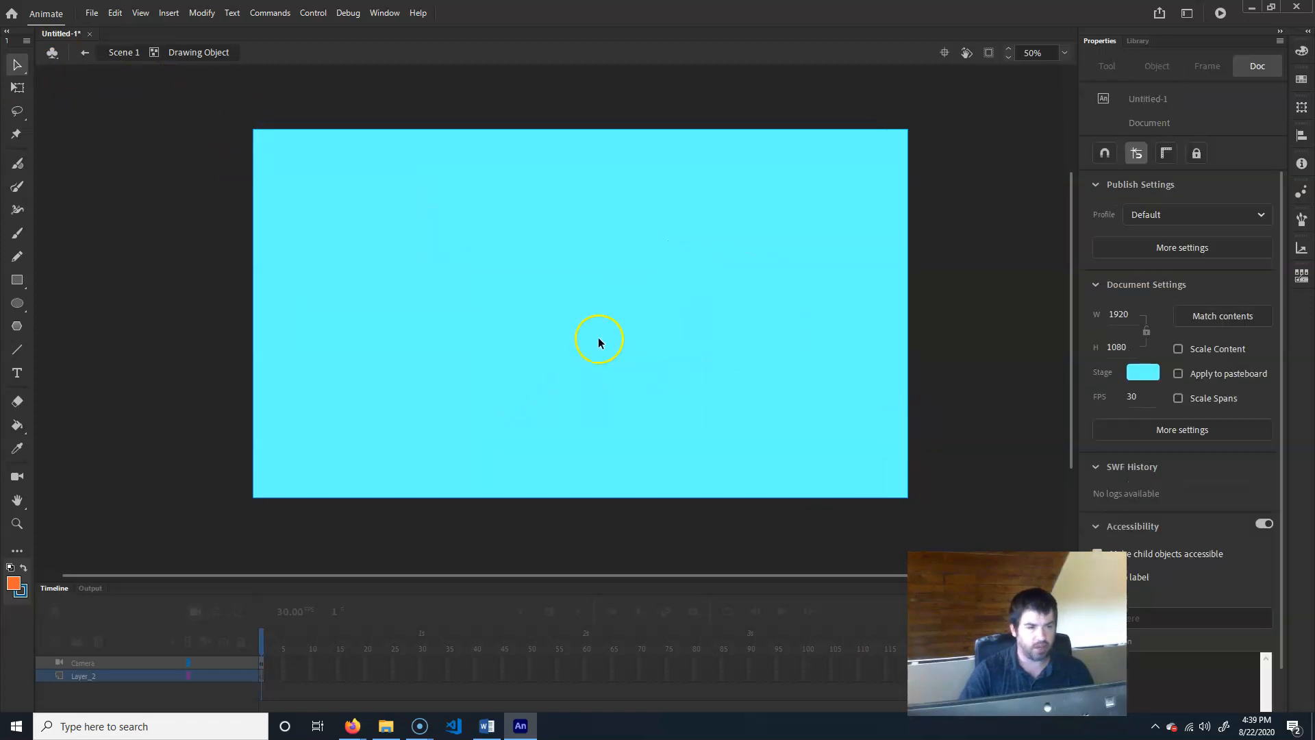